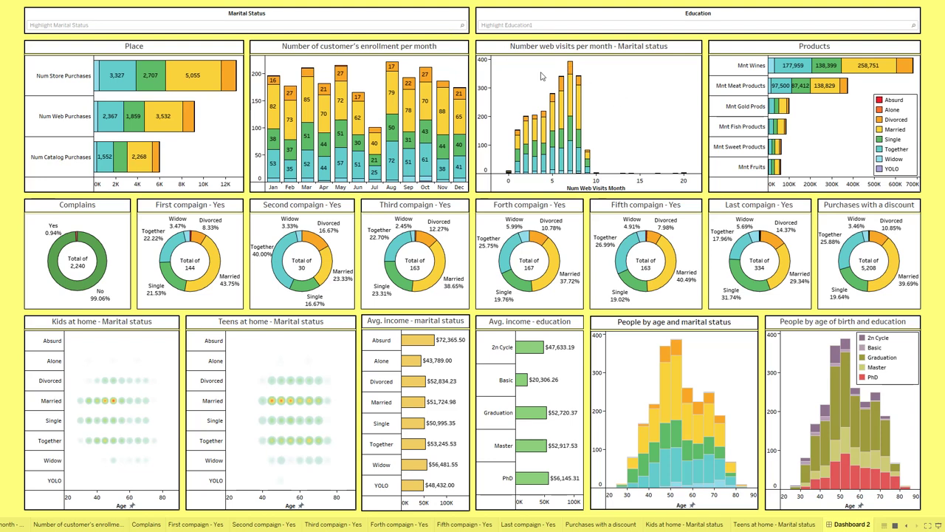
# Preview the marital status and education highlight options, then restore the chart's full colour.
pyautogui.click(433, 27)
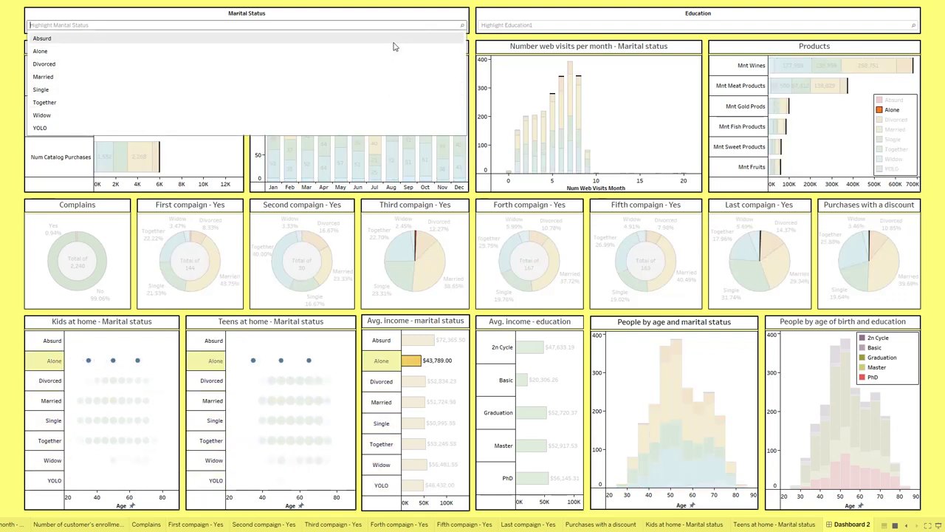
pyautogui.click(631, 26)
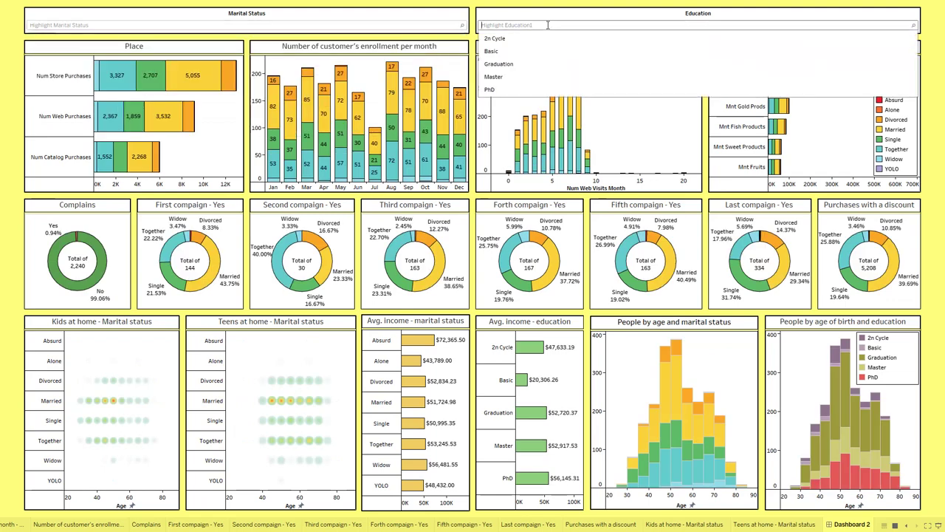
pyautogui.click(631, 28)
pyautogui.click(631, 28)
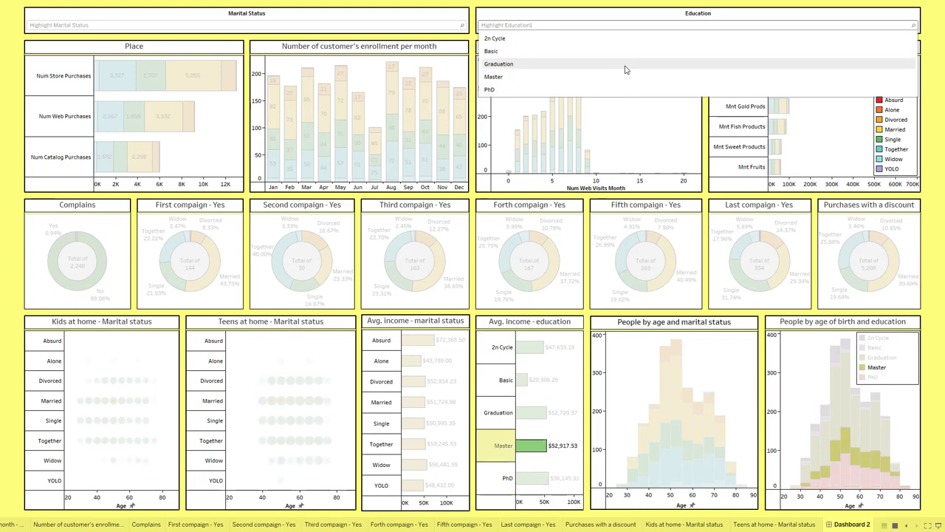
pyautogui.click(634, 114)
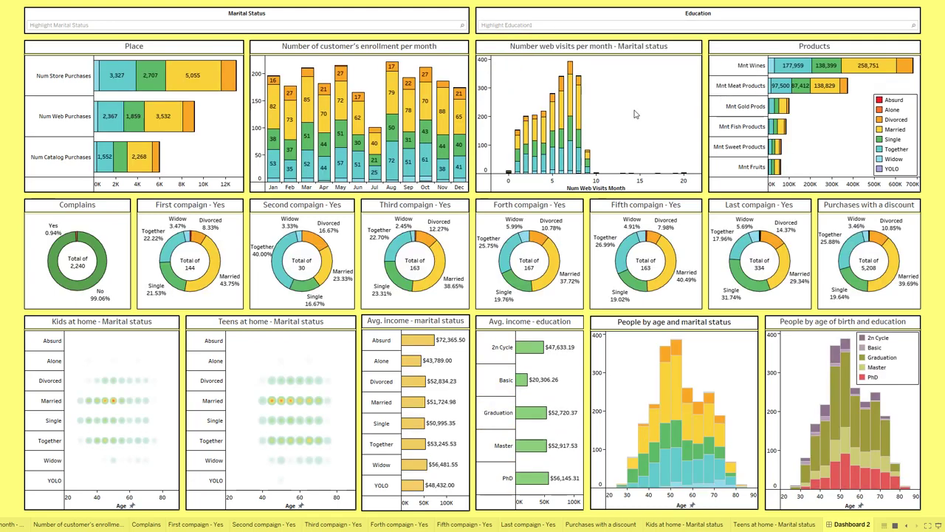
# Switch to the Kaggle Customer Personality Analysis dataset page and check its full address.
pyautogui.hotkey('alt', 'Tab')
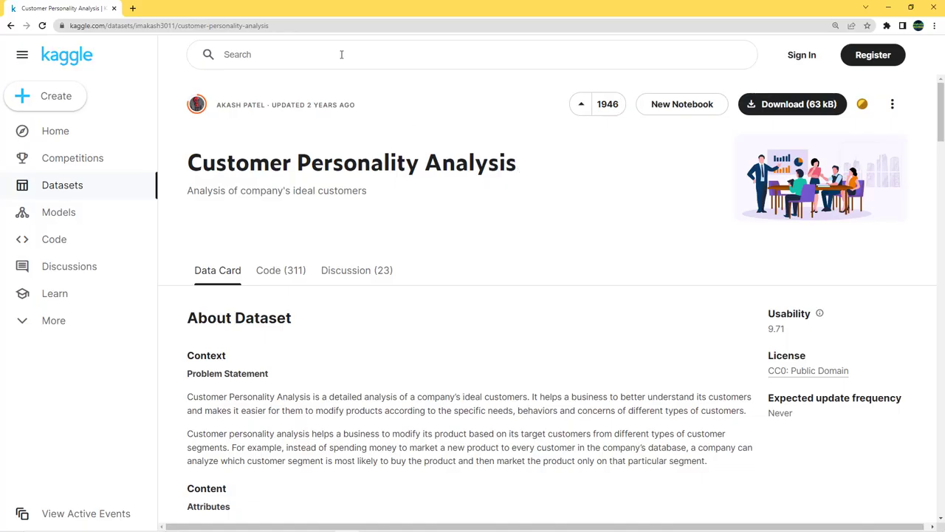
pyautogui.doubleClick(344, 26)
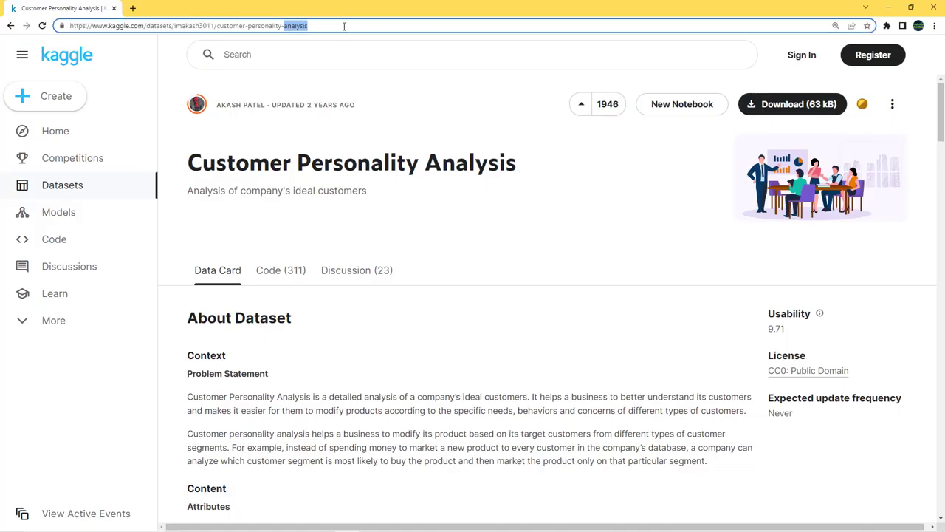
pyautogui.click(386, 221)
pyautogui.scroll(-2, 386, 221)
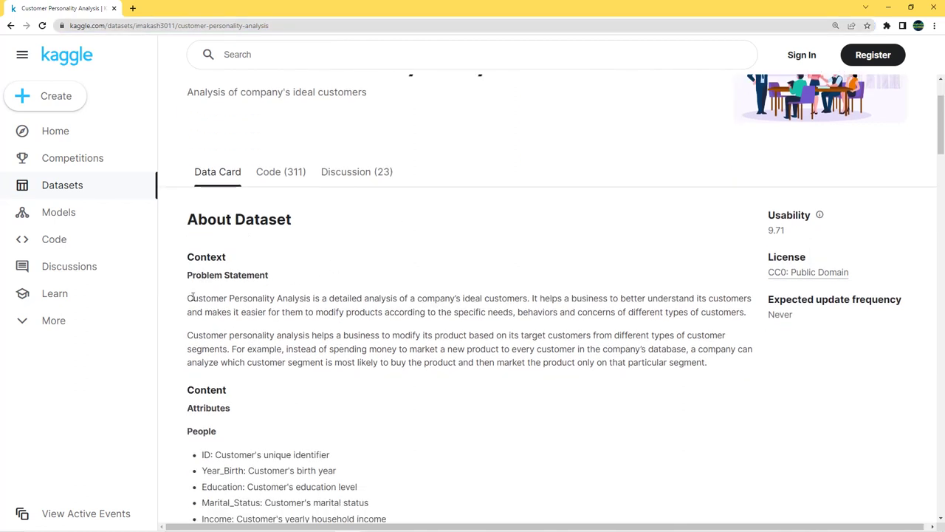
# Highlight problem-statement sentences about modifying products and marketing to every customer while reading the Context.
pyautogui.moveTo(189, 297); pyautogui.dragTo(752, 302)
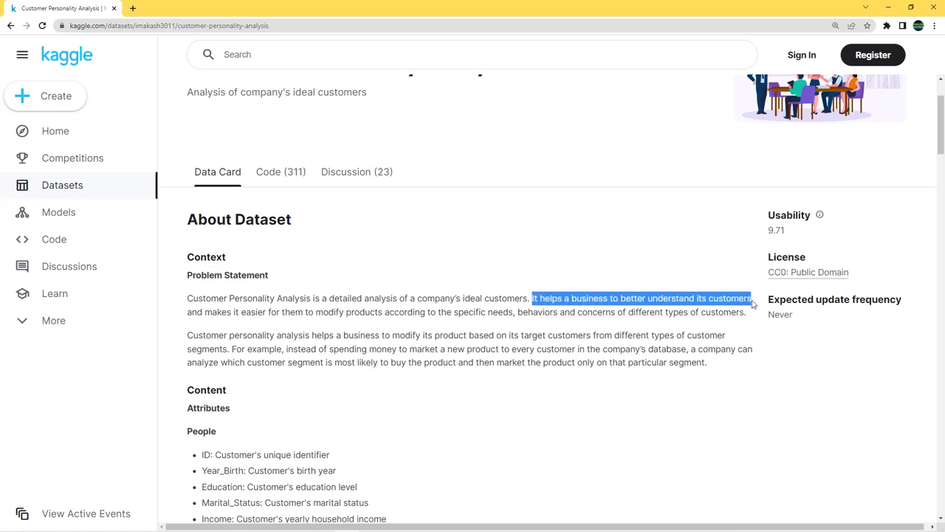
pyautogui.moveTo(205, 312); pyautogui.dragTo(384, 311)
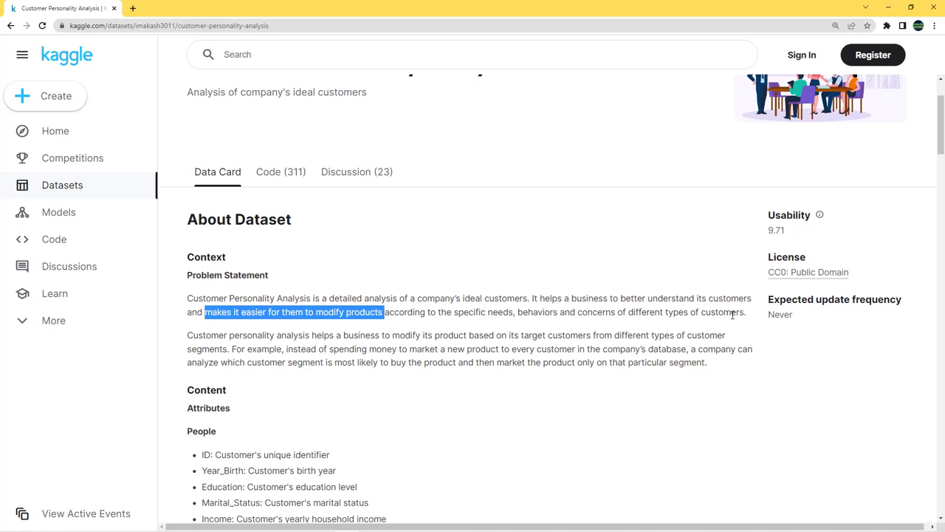
pyautogui.click(237, 252)
pyautogui.scroll(-1, 236, 252)
pyautogui.moveTo(287, 252); pyautogui.dragTo(690, 253)
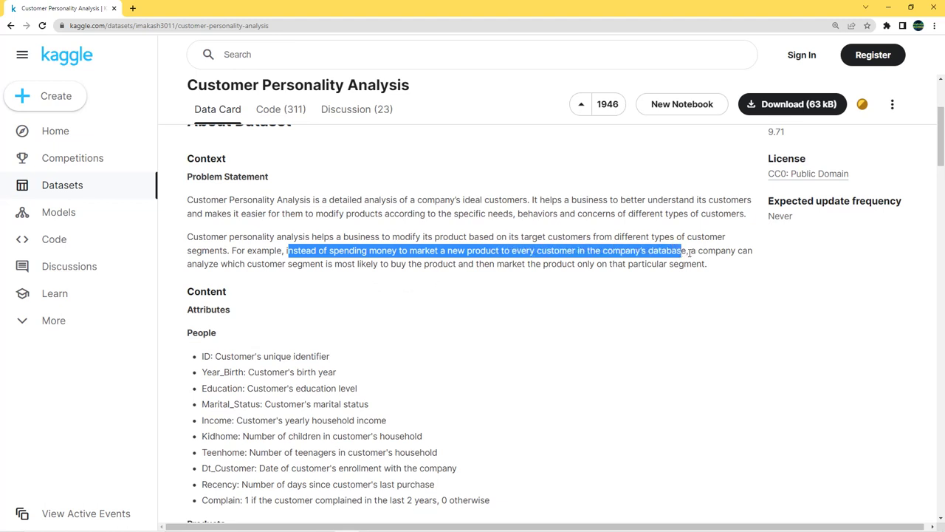
pyautogui.click(689, 254)
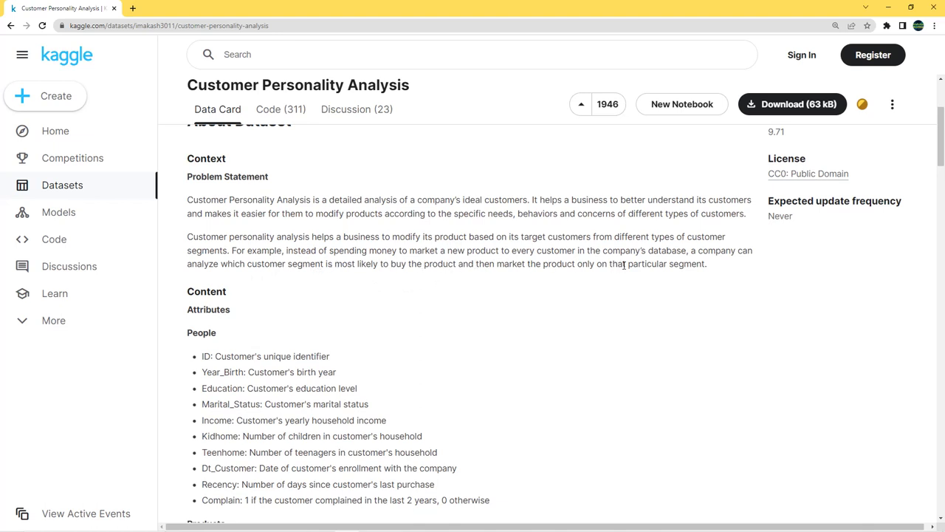
pyautogui.scroll(-8, 705, 266)
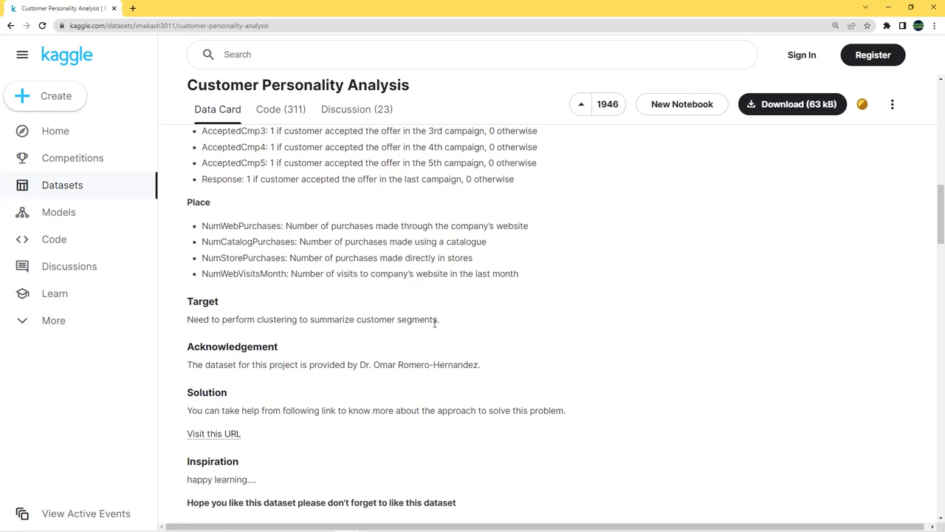
pyautogui.scroll(5, 434, 323)
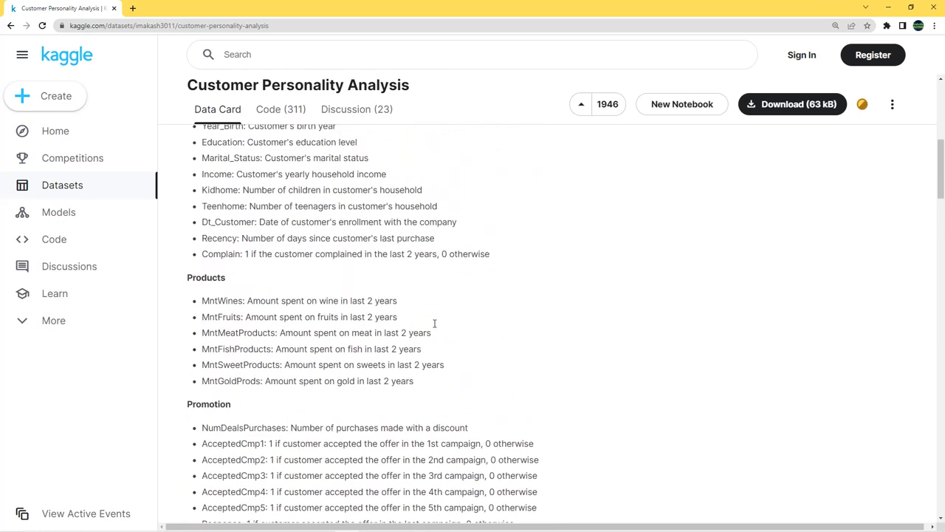
pyautogui.scroll(4, 434, 322)
pyautogui.scroll(-1, 435, 323)
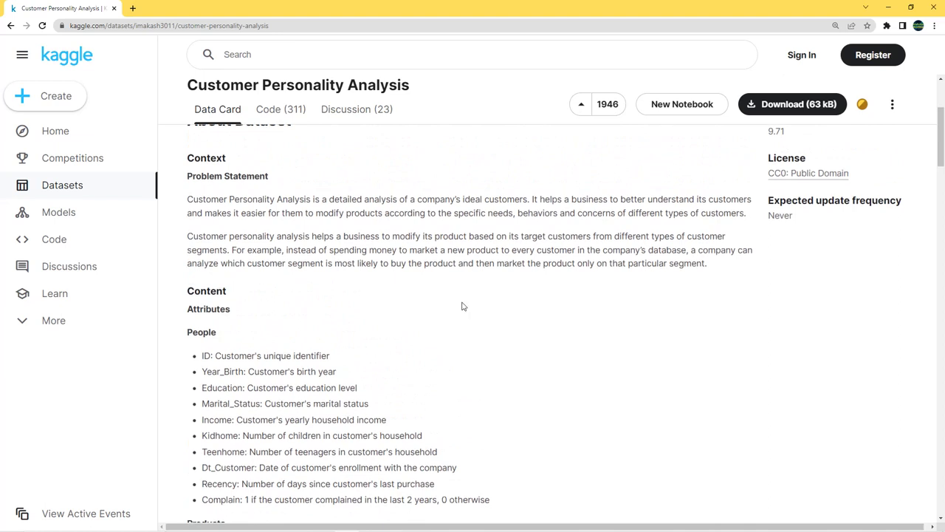
pyautogui.scroll(-1, 209, 244)
pyautogui.scroll(-1, 222, 307)
pyautogui.scroll(-1, 224, 318)
pyautogui.scroll(-1, 214, 325)
pyautogui.scroll(3, 197, 274)
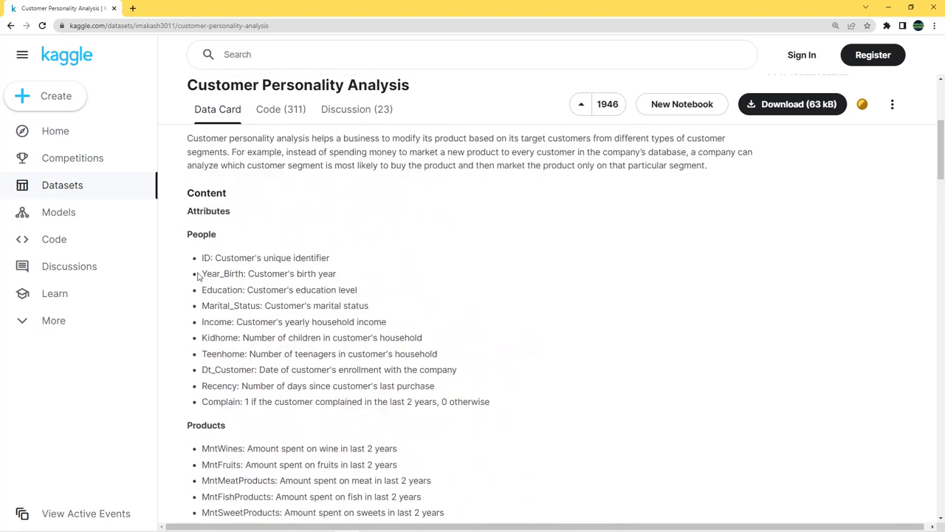
pyautogui.doubleClick(203, 258)
pyautogui.click(233, 305)
pyautogui.doubleClick(233, 305)
pyautogui.doubleClick(222, 322)
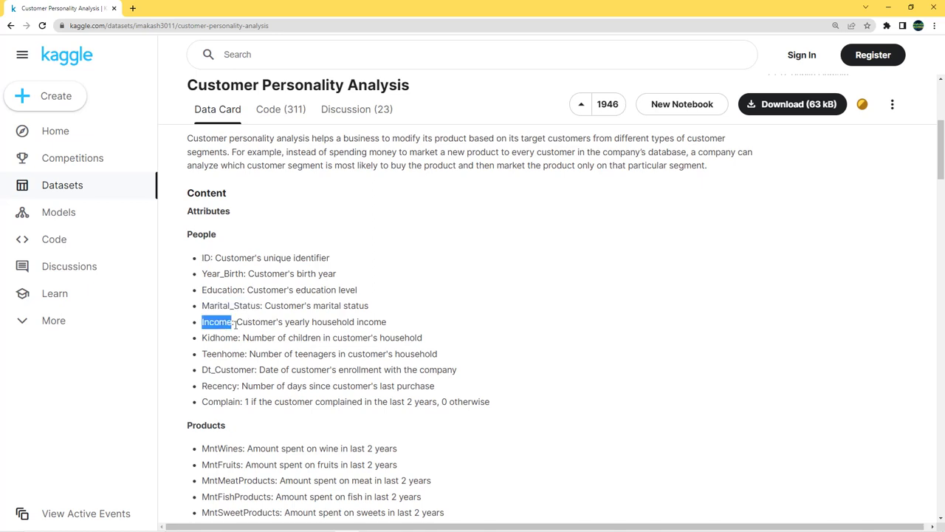
pyautogui.scroll(-1, 382, 321)
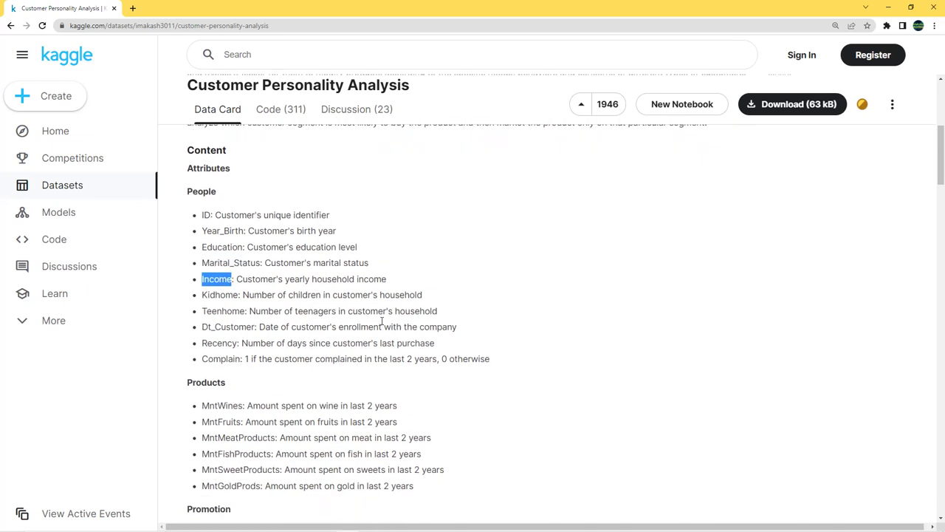
pyautogui.doubleClick(217, 288)
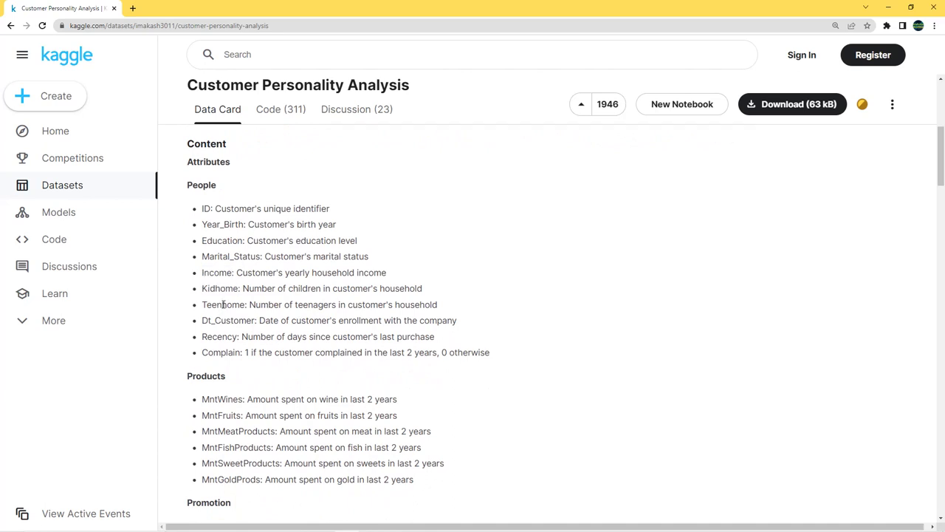
pyautogui.doubleClick(224, 304)
pyautogui.click(472, 289)
pyautogui.scroll(-1, 468, 289)
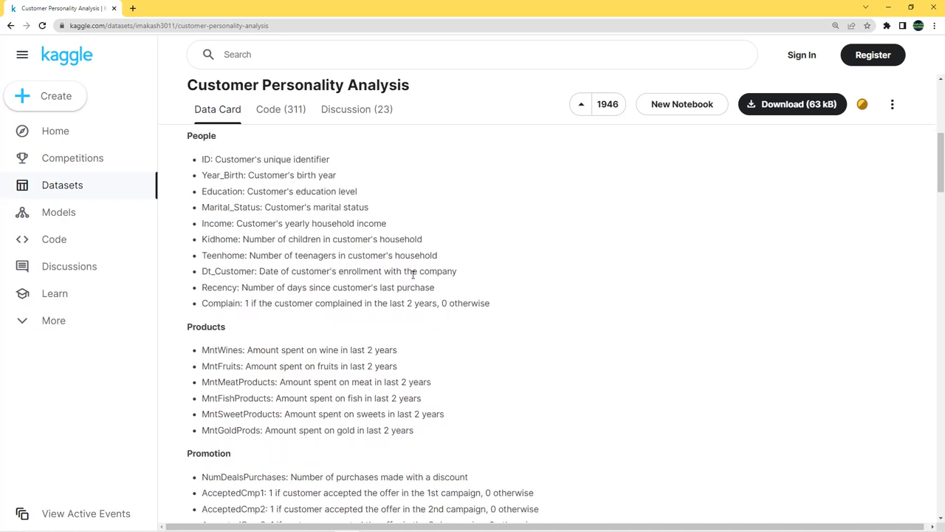
pyautogui.scroll(-1, 414, 275)
pyautogui.doubleClick(223, 238)
pyautogui.doubleClick(225, 254)
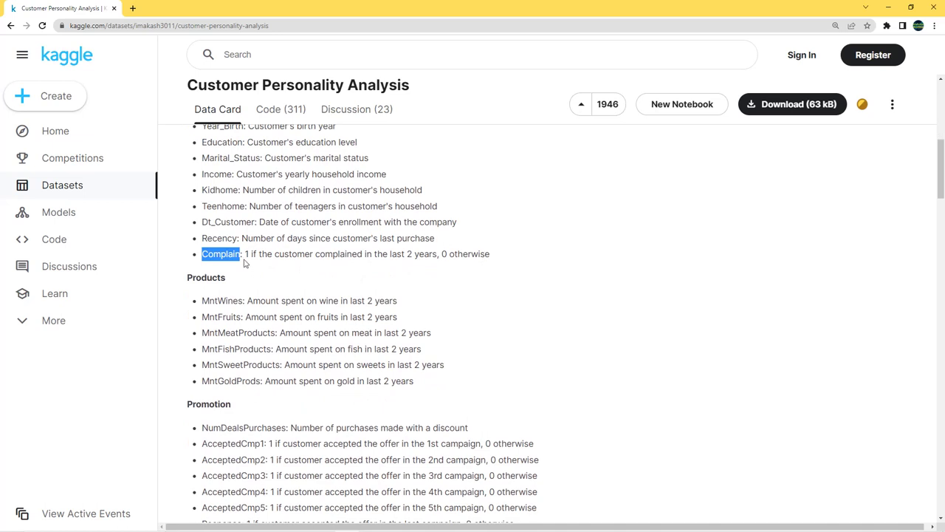
pyautogui.scroll(-1, 236, 258)
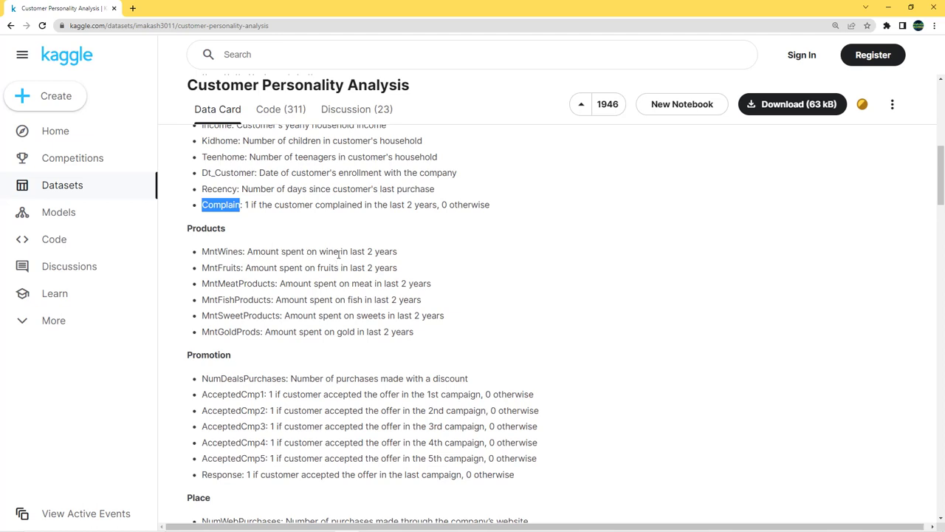
pyautogui.doubleClick(318, 267)
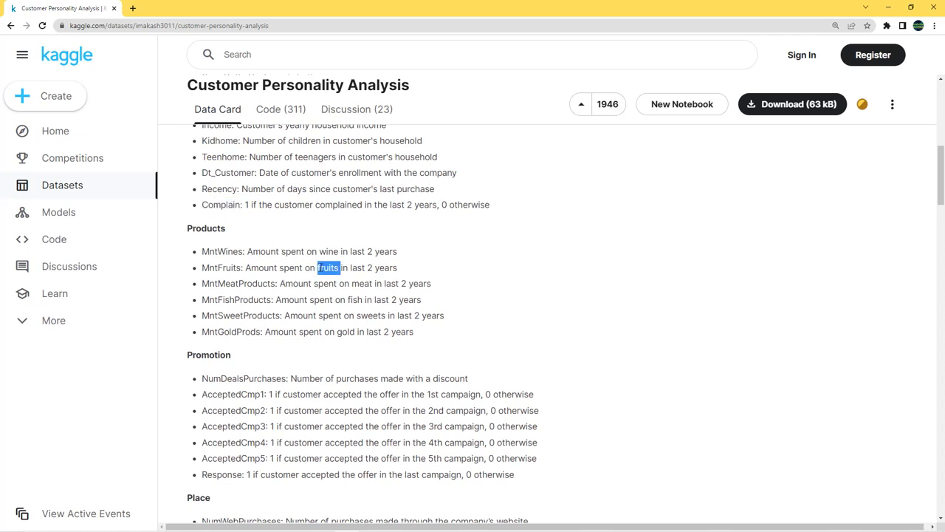
pyautogui.doubleClick(352, 283)
pyautogui.doubleClick(354, 300)
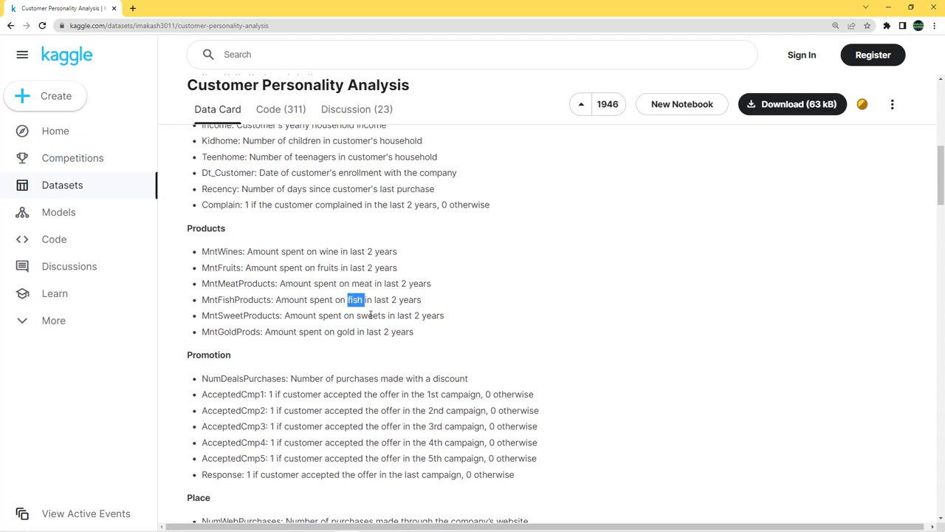
pyautogui.doubleClick(358, 315)
pyautogui.doubleClick(353, 331)
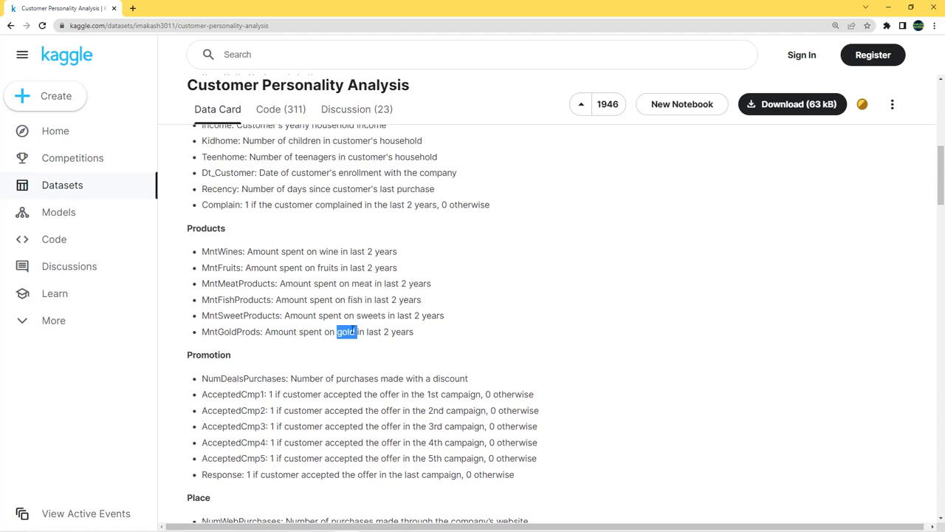
pyautogui.click(427, 332)
pyautogui.scroll(-2, 388, 253)
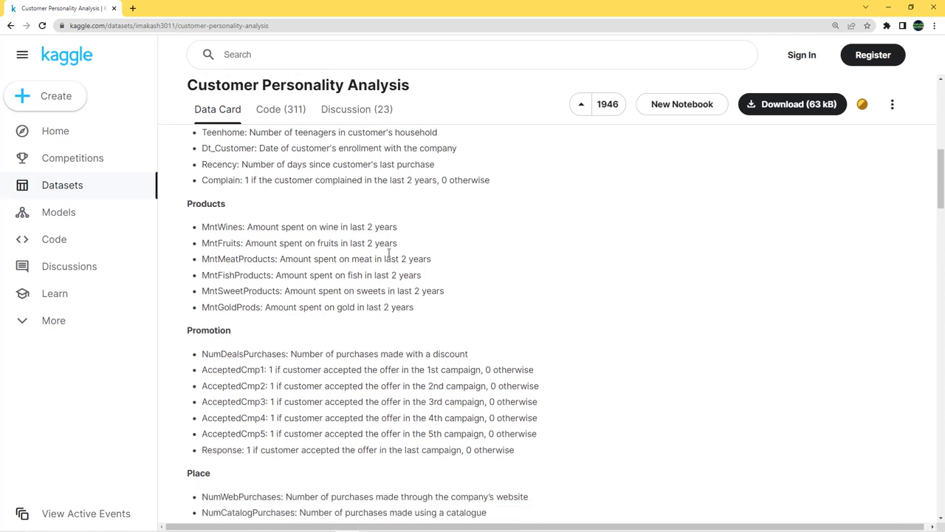
pyautogui.doubleClick(209, 207)
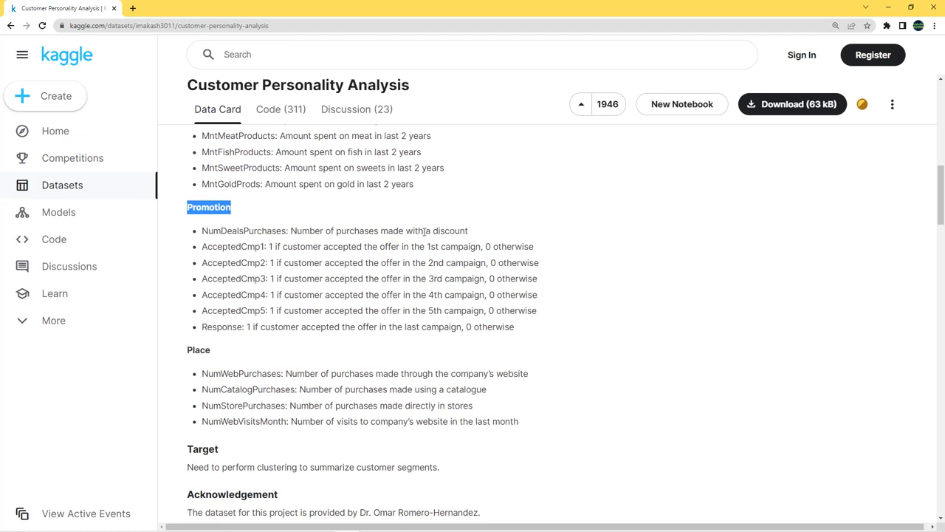
pyautogui.click(571, 243)
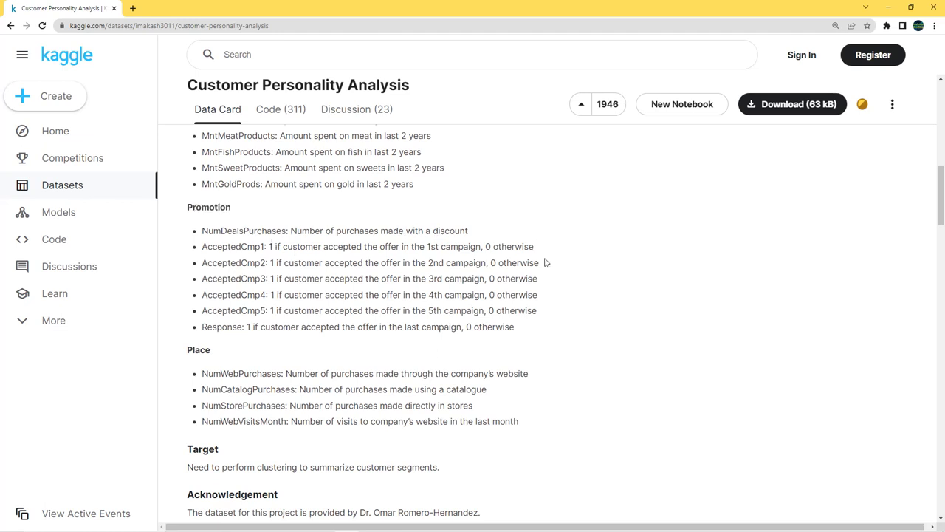
pyautogui.doubleClick(225, 247)
pyautogui.click(282, 247)
pyautogui.scroll(-2, 533, 246)
pyautogui.doubleClick(230, 231)
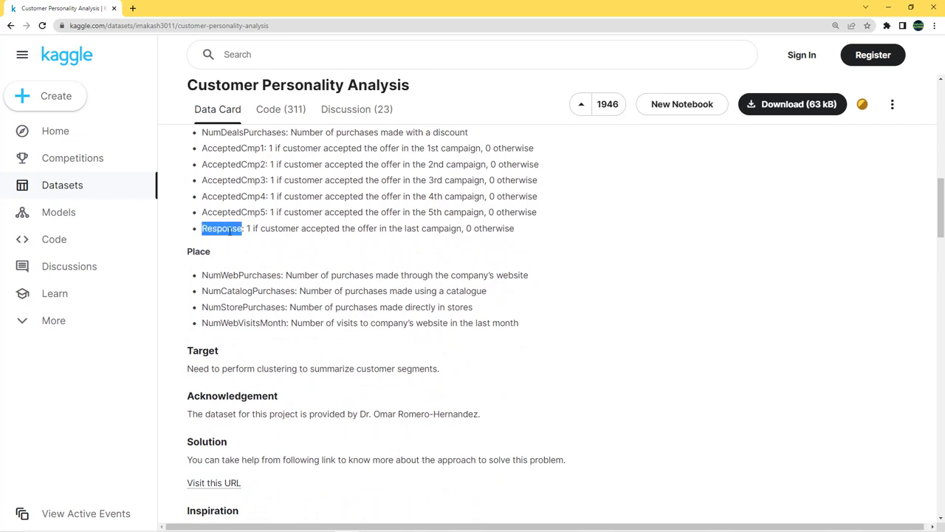
pyautogui.click(252, 243)
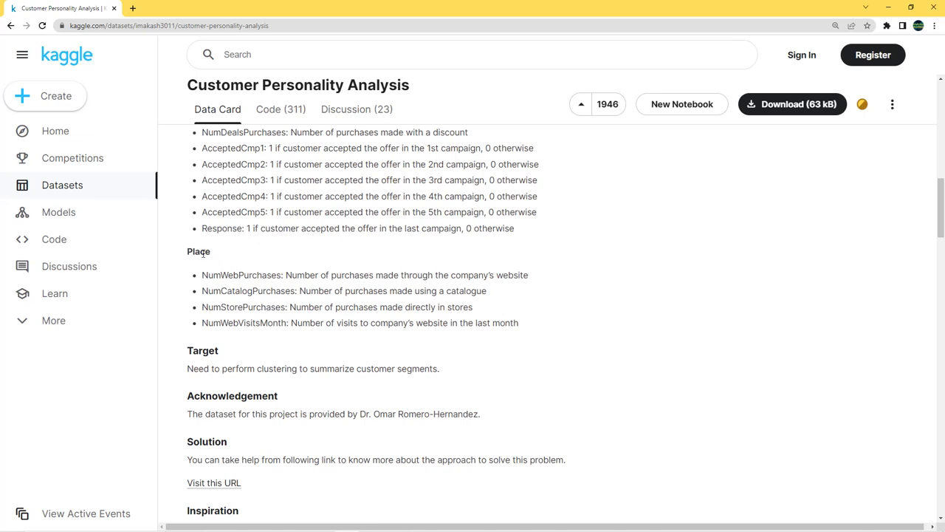
pyautogui.scroll(-1, 203, 254)
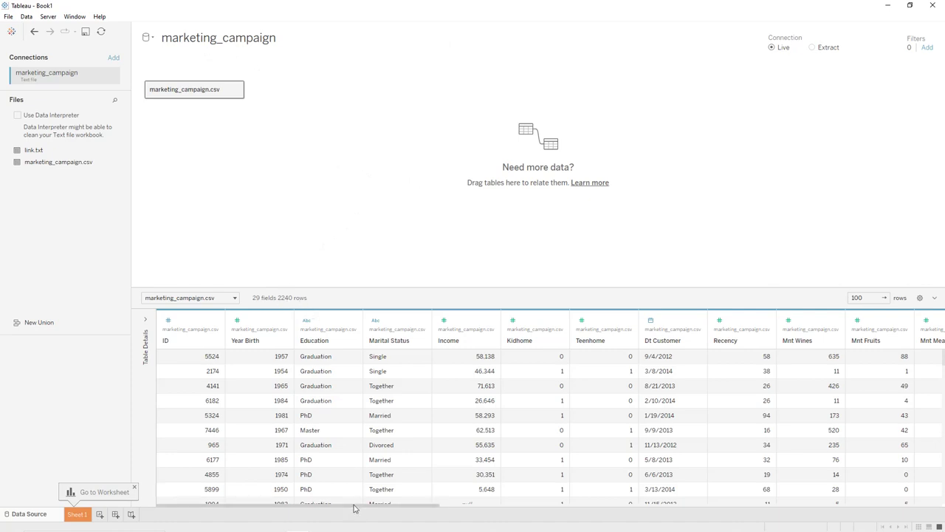
# Scroll the marketing_campaign.csv data grid sideways to view more of its 29 fields.
pyautogui.moveTo(353, 508); pyautogui.dragTo(325, 508)
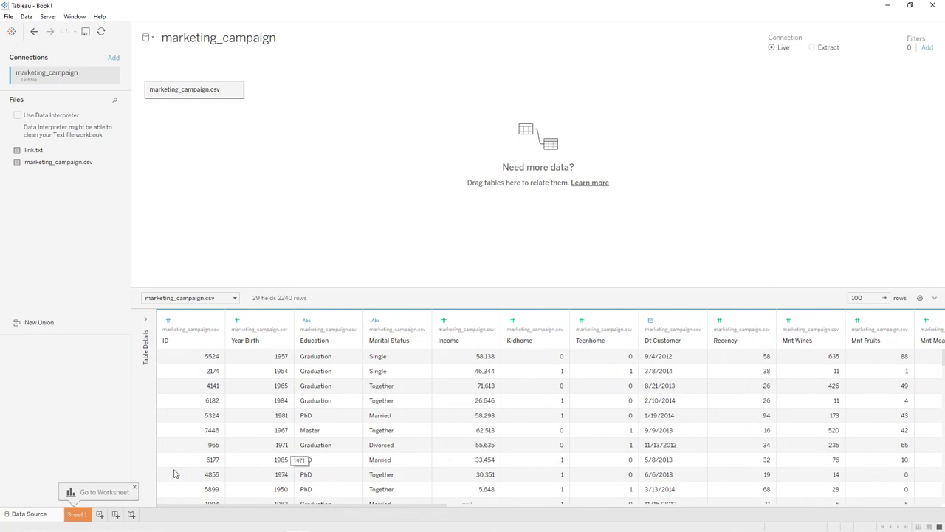
# Rename the first worksheet to 'Places - Marital status'.
pyautogui.click(77, 514)
pyautogui.doubleClick(78, 514)
pyautogui.write('Plac')
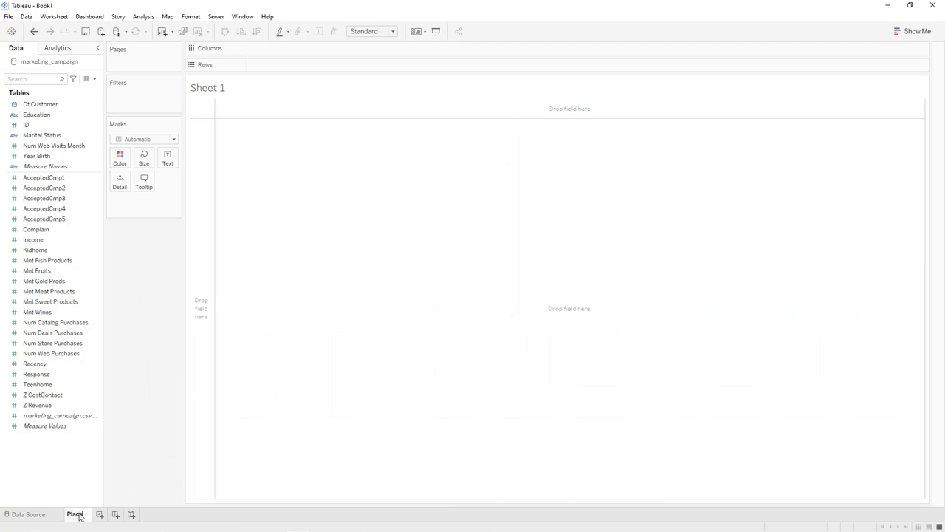
pyautogui.write('es - Marital status')
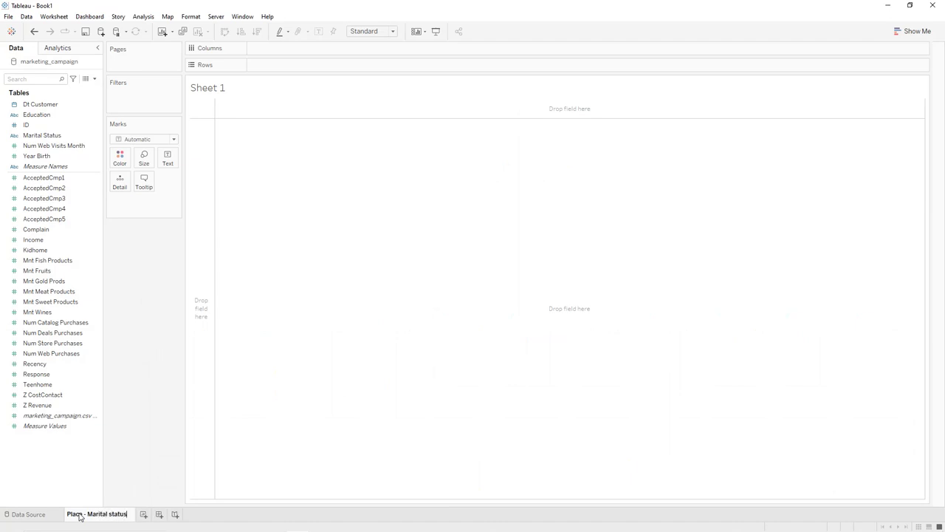
pyautogui.press('Return')
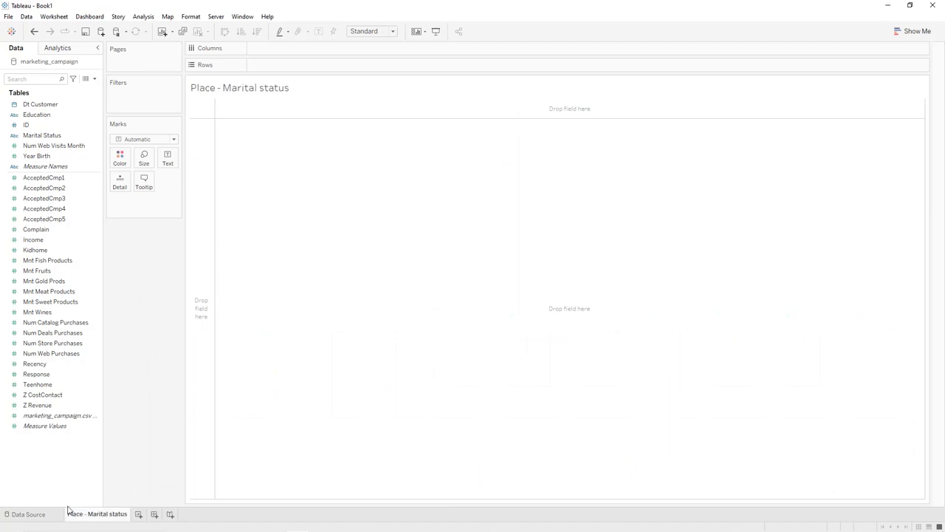
# Filter Measure Names to only Num Catalog, Store and Web Purchases.
pyautogui.moveTo(39, 169); pyautogui.dragTo(140, 100)
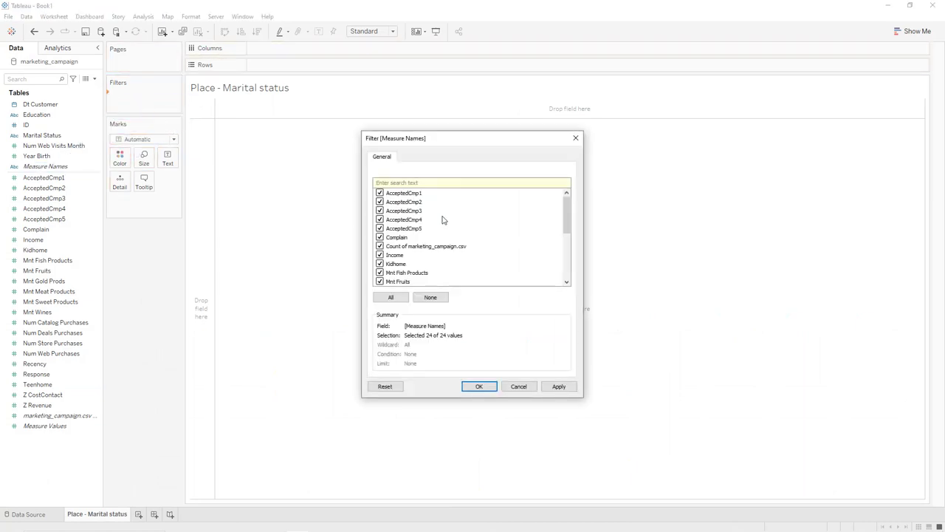
pyautogui.click(431, 297)
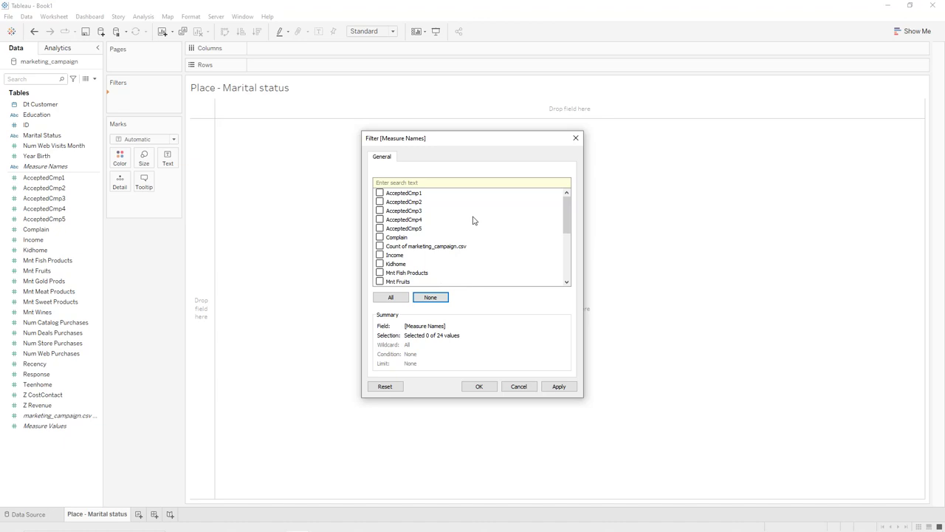
pyautogui.scroll(-5, 473, 220)
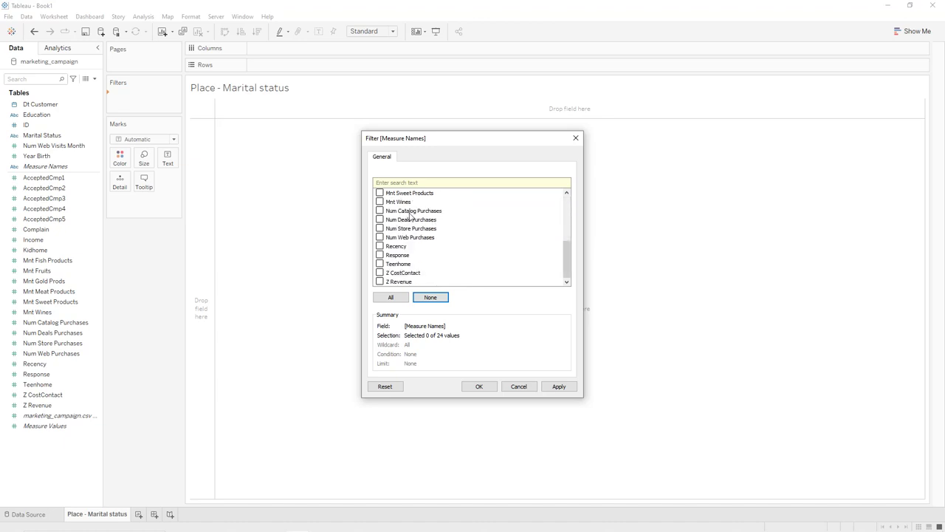
pyautogui.click(380, 211)
pyautogui.click(378, 232)
pyautogui.click(379, 229)
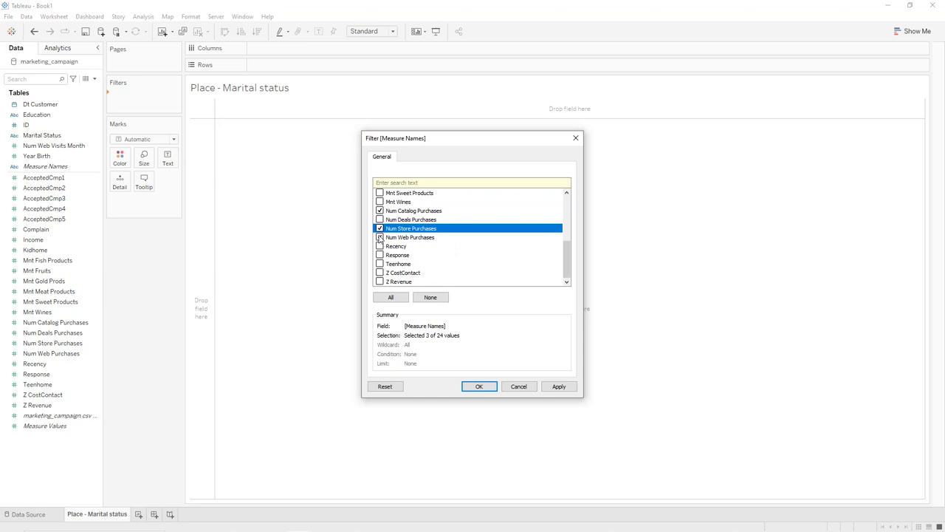
pyautogui.click(558, 386)
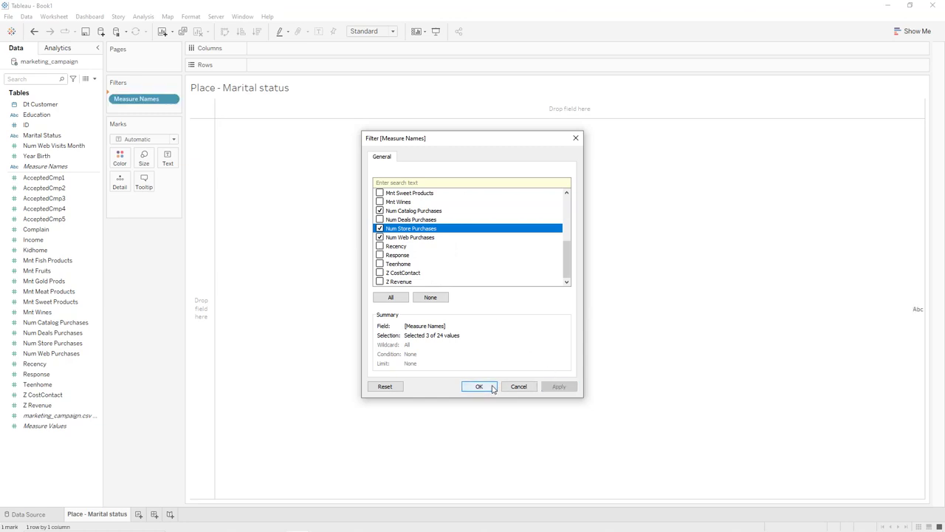
pyautogui.click(478, 386)
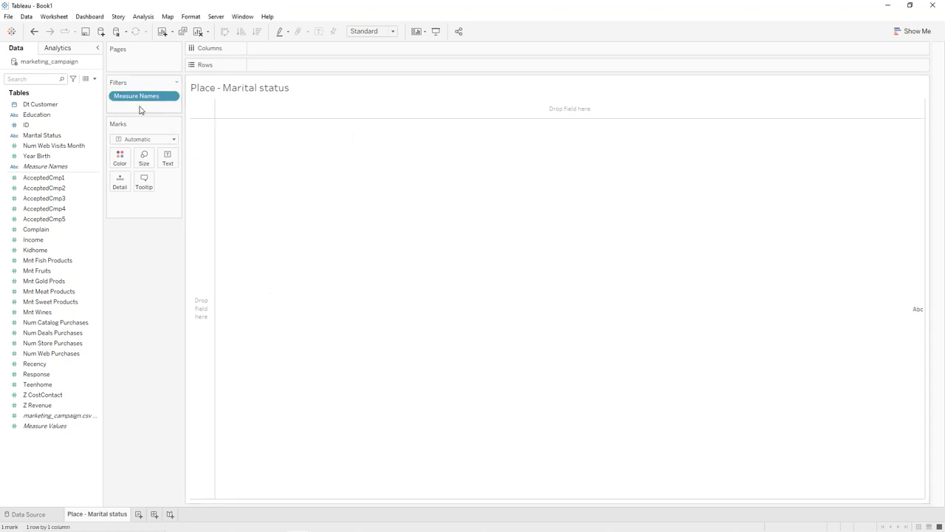
# Plot Measure Names as rows against Measure Values, sorted descending and fitted to Entire View.
pyautogui.moveTo(135, 100); pyautogui.dragTo(287, 64)
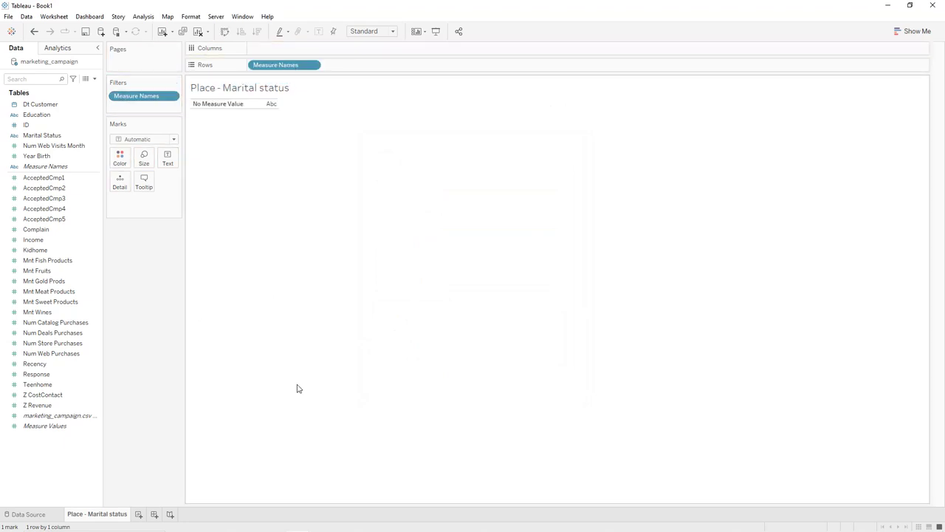
pyautogui.moveTo(55, 426); pyautogui.dragTo(280, 54)
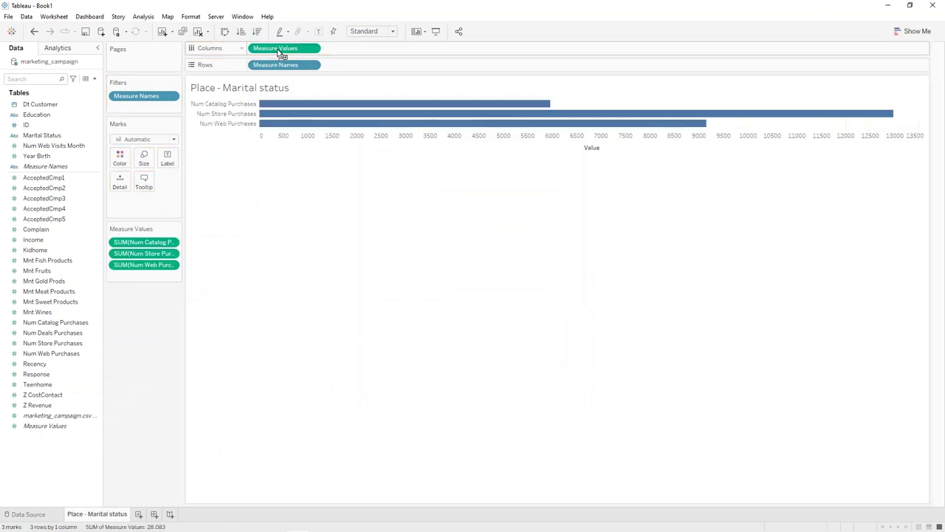
pyautogui.click(259, 32)
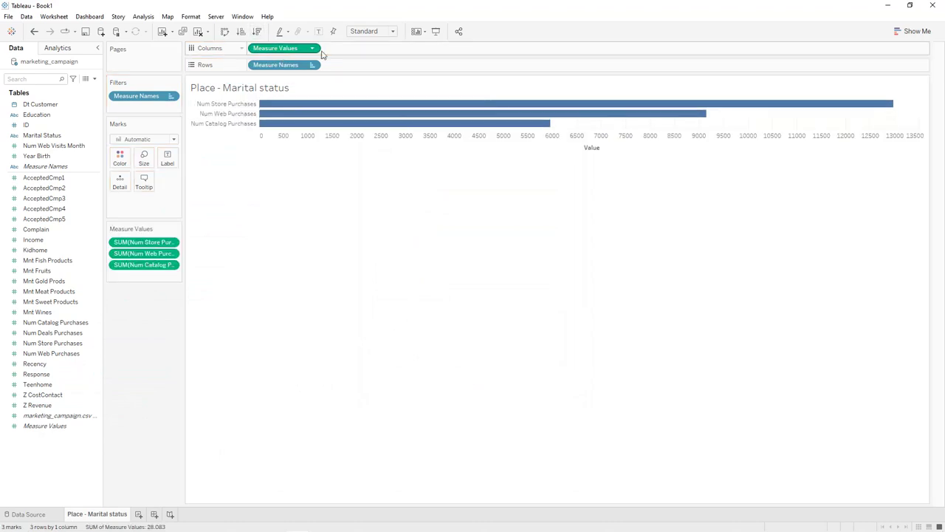
pyautogui.click(385, 34)
pyautogui.click(377, 65)
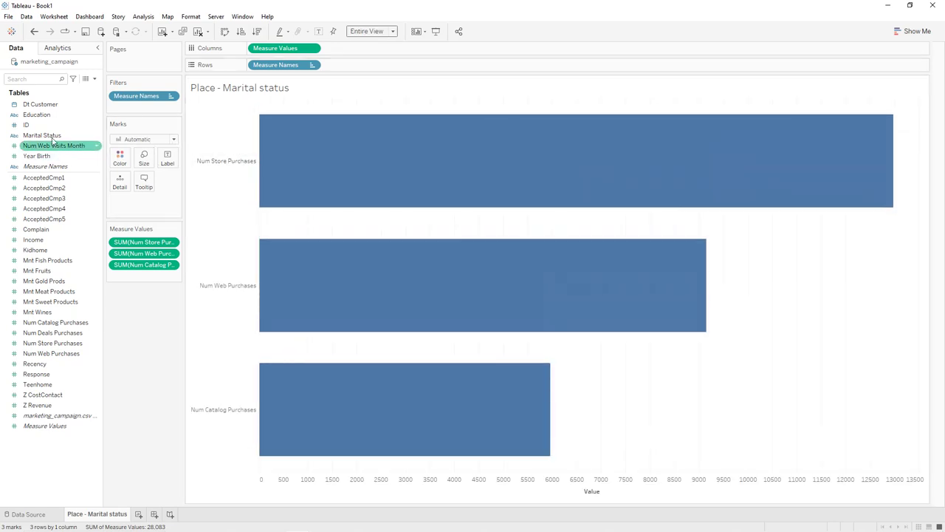
# Colour the bars by Marital Status with the Jewel Bright palette and label them with values.
pyautogui.moveTo(49, 138); pyautogui.dragTo(121, 161)
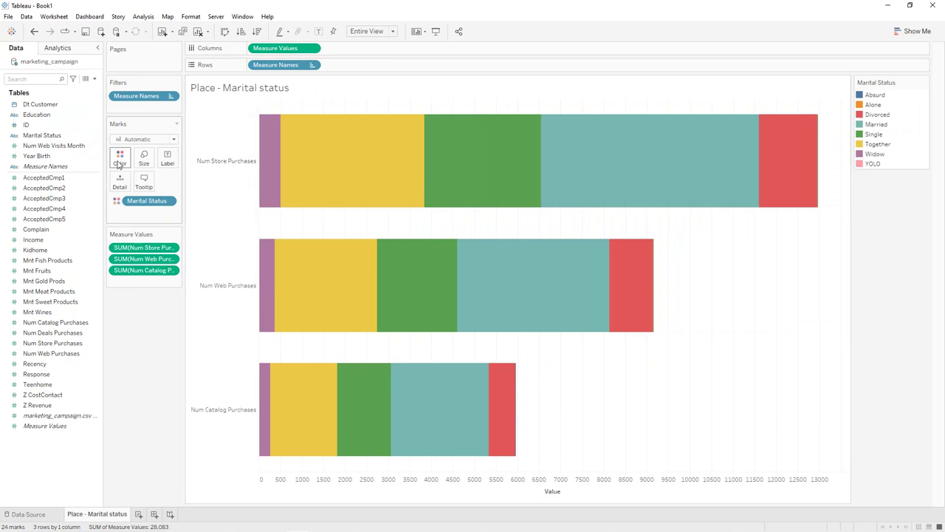
pyautogui.click(119, 159)
pyautogui.click(153, 189)
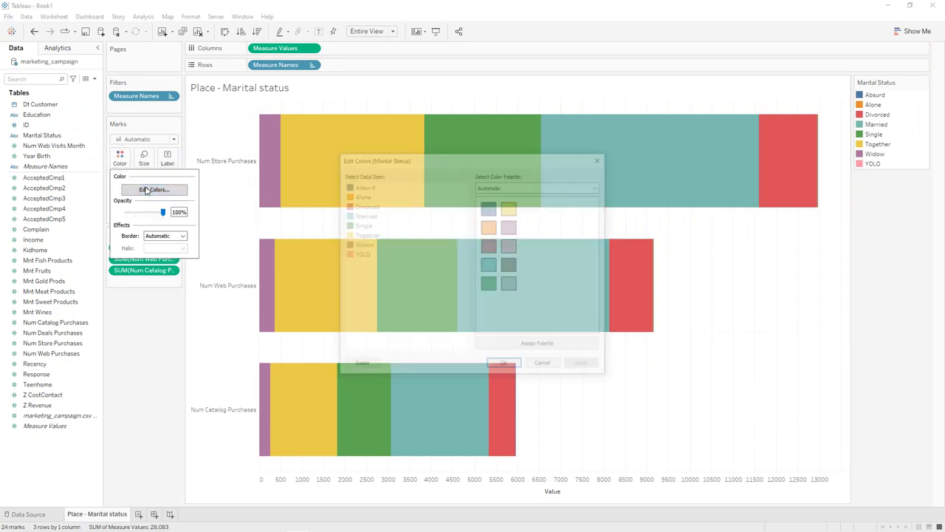
pyautogui.click(482, 186)
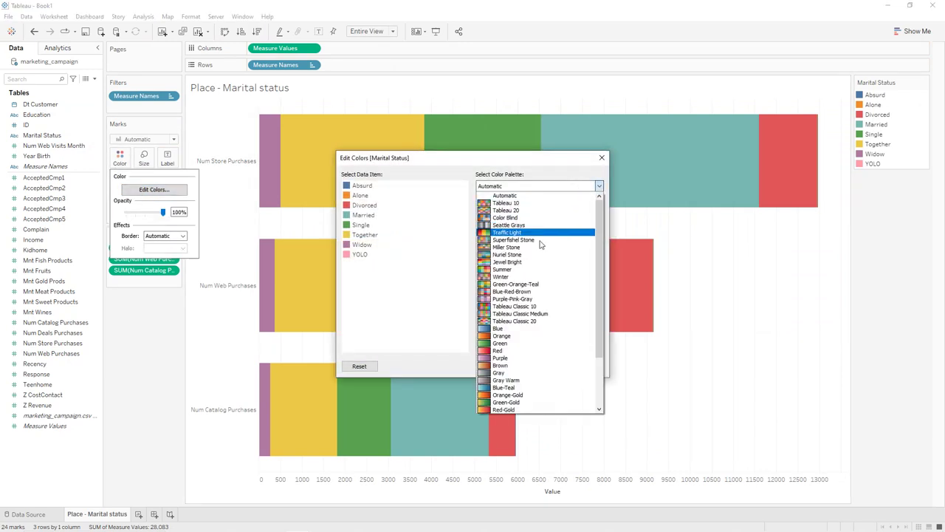
pyautogui.click(526, 262)
pyautogui.click(558, 345)
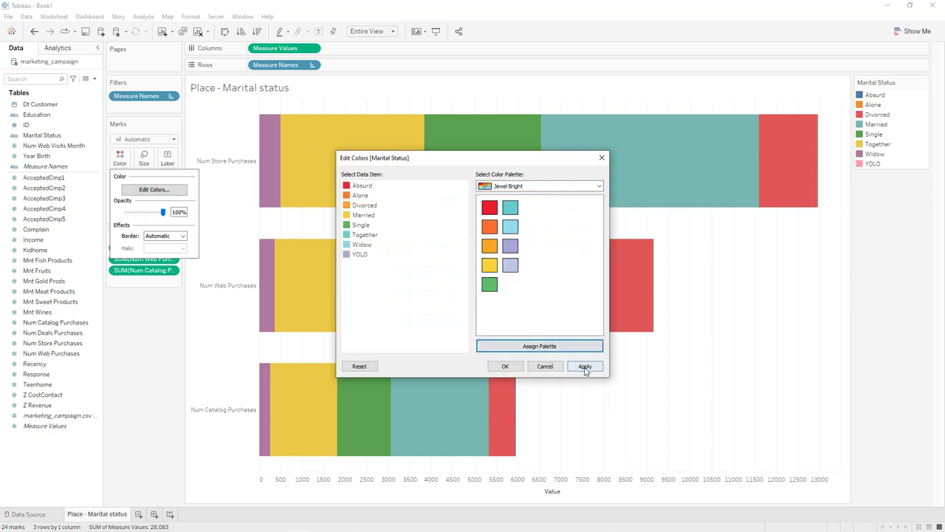
pyautogui.click(505, 366)
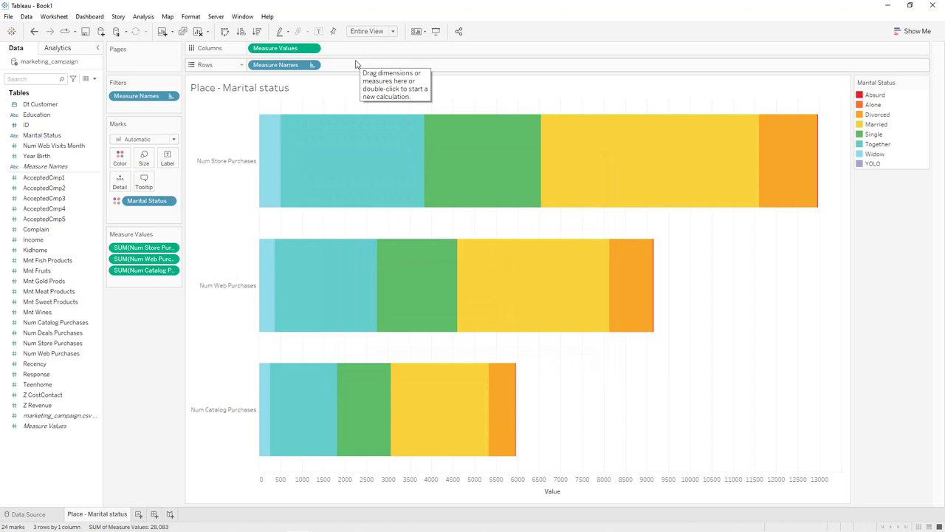
pyautogui.moveTo(293, 50); pyautogui.dragTo(174, 161)
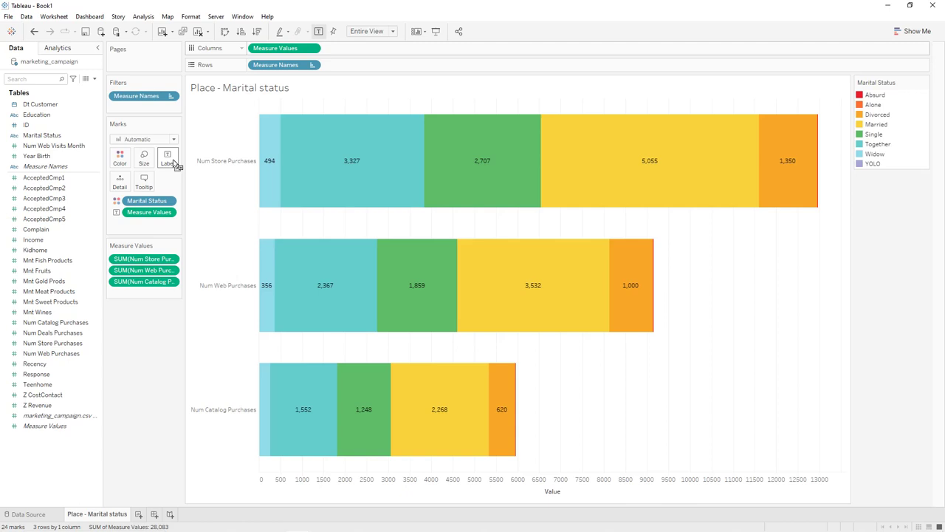
# In Format Workbook, set worksheet text to size 8 and titles to bold size 11.
pyautogui.click(191, 16)
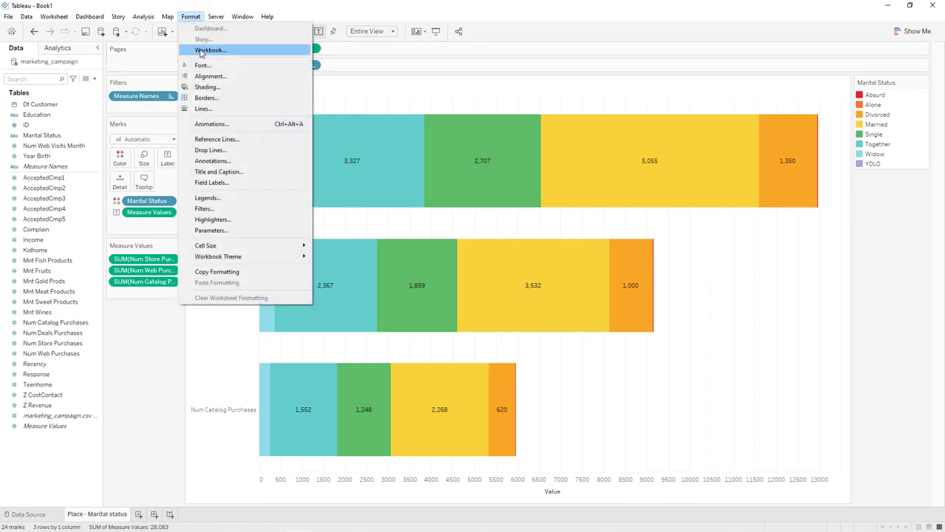
pyautogui.click(201, 46)
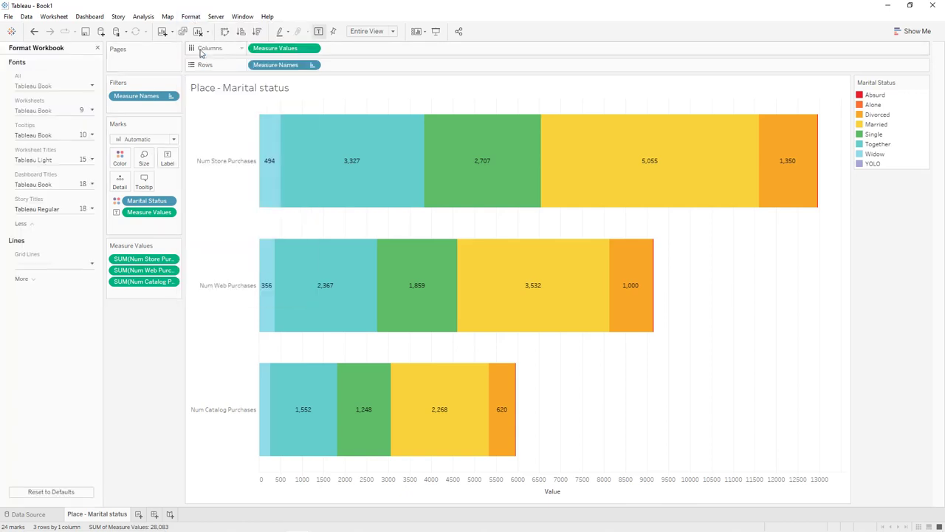
pyautogui.click(82, 113)
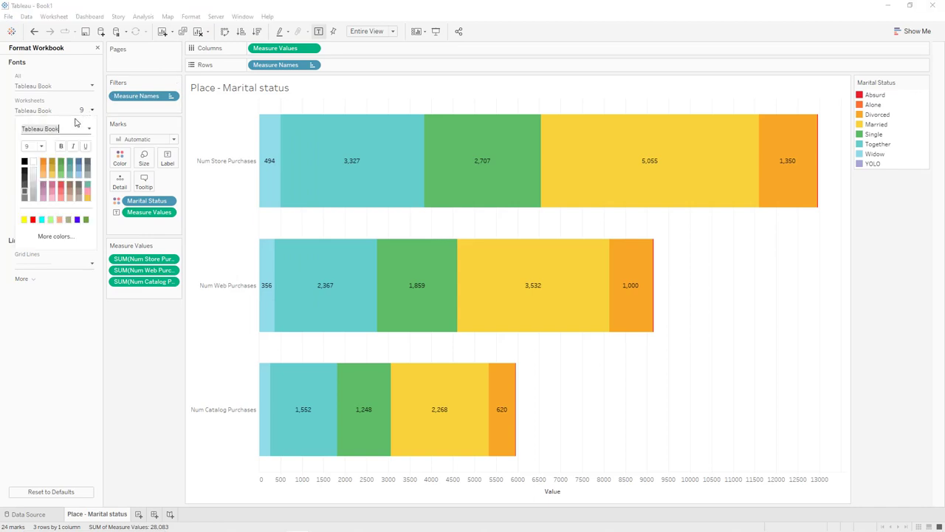
pyautogui.click(41, 147)
pyautogui.click(32, 161)
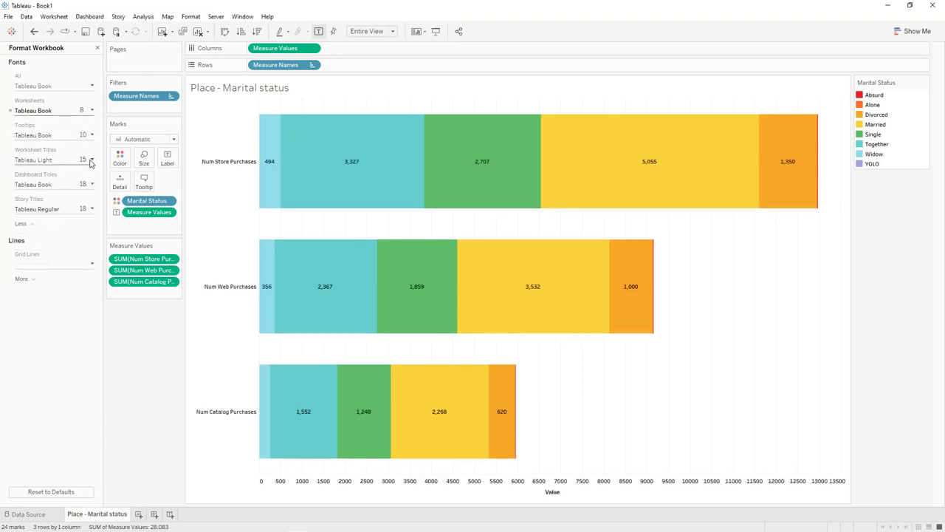
pyautogui.click(90, 161)
pyautogui.click(61, 195)
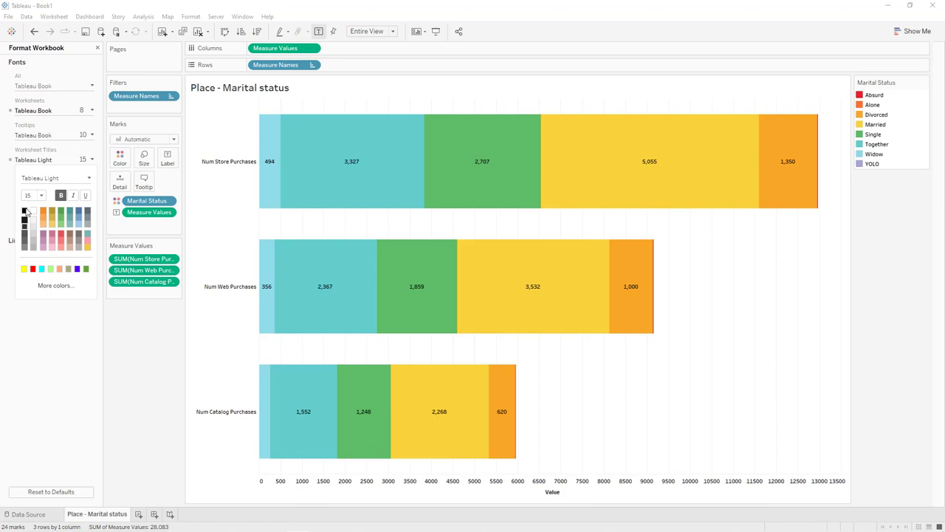
pyautogui.click(41, 195)
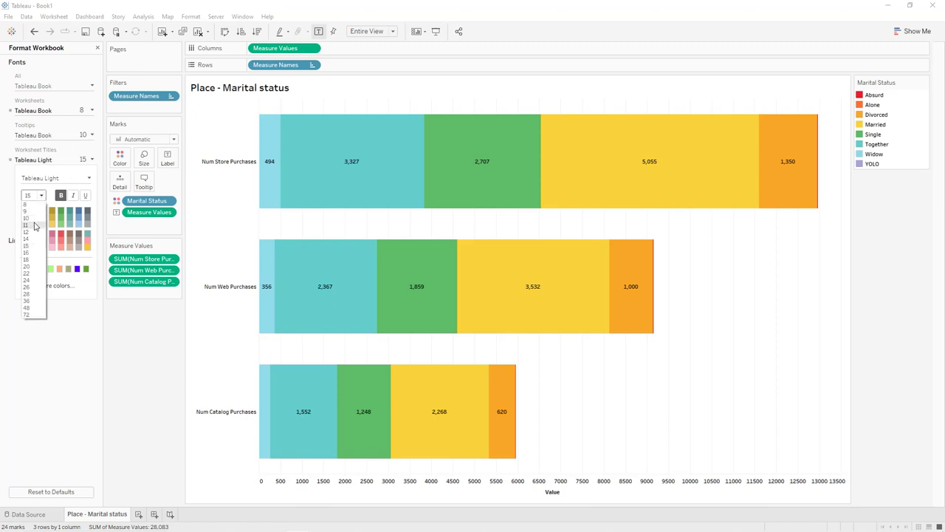
pyautogui.click(34, 225)
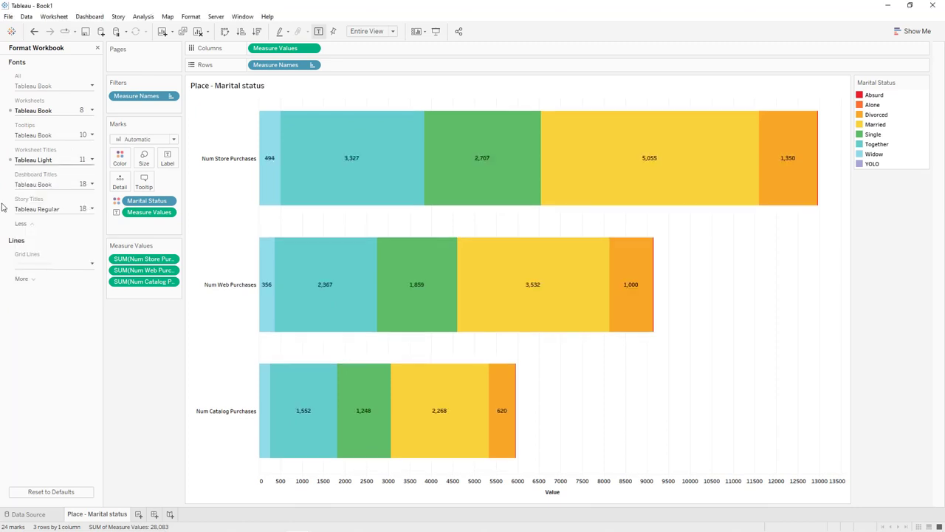
# Turn grid lines off and make the zero line and axis ticks solid black.
pyautogui.click(30, 282)
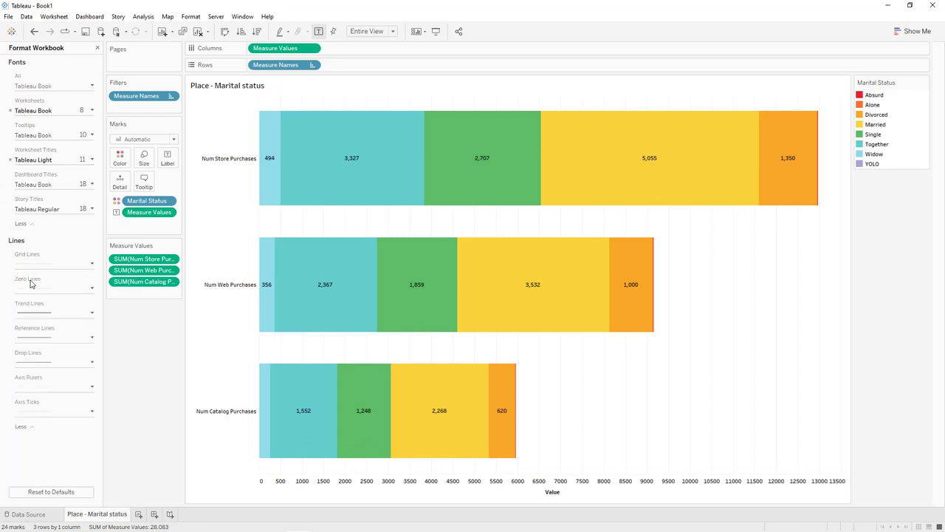
pyautogui.click(85, 264)
pyautogui.click(64, 282)
pyautogui.click(41, 309)
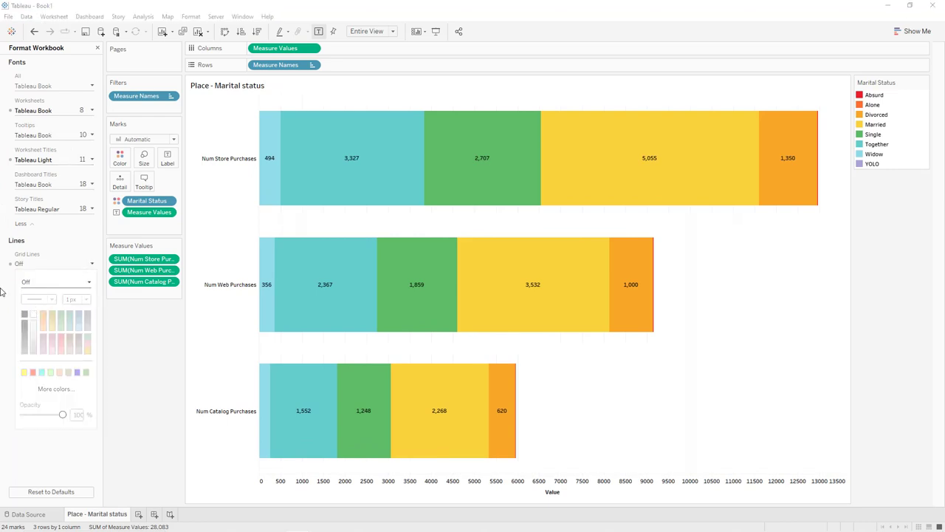
pyautogui.click(92, 288)
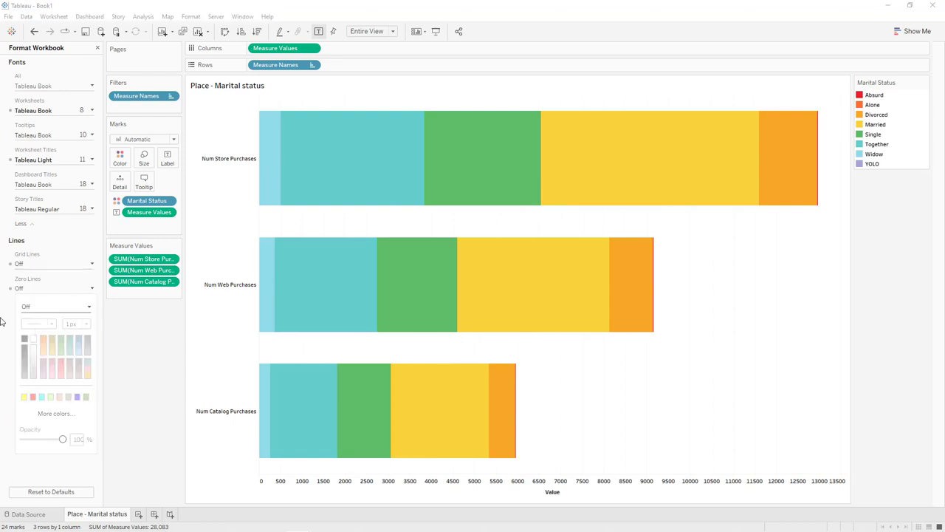
pyautogui.click(77, 388)
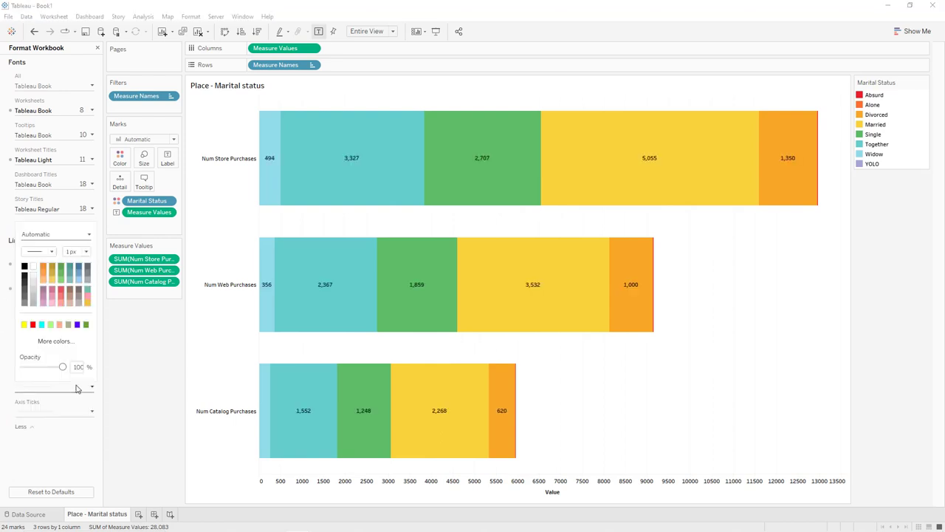
pyautogui.click(24, 266)
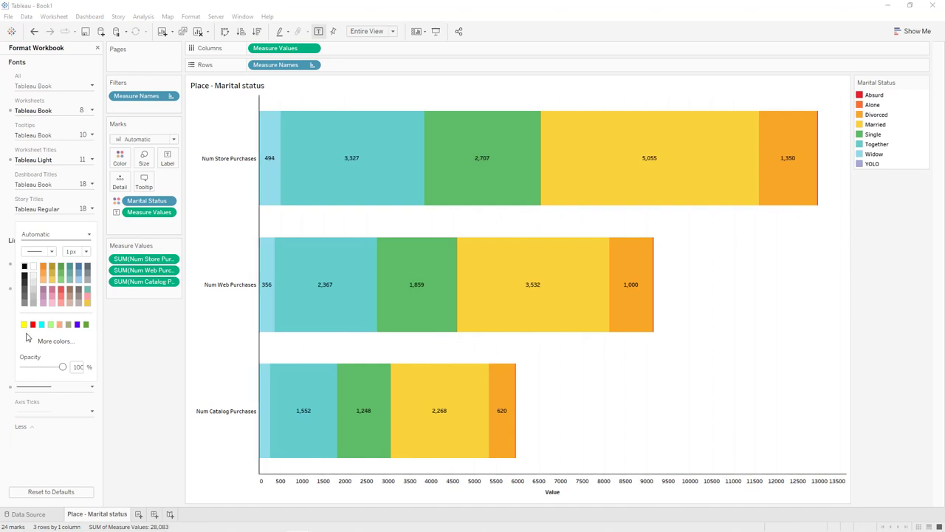
pyautogui.click(33, 410)
pyautogui.click(24, 295)
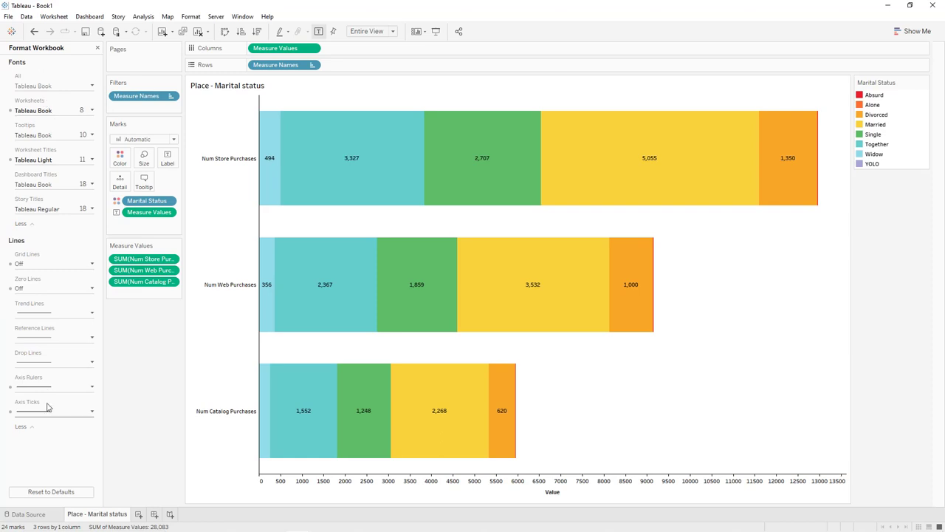
pyautogui.click(97, 47)
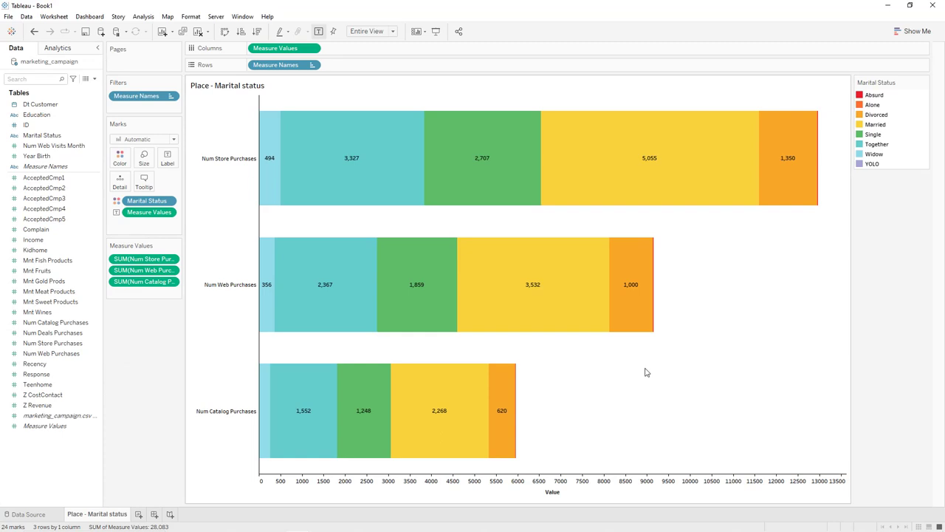
# Delete the 'Value' title from the horizontal axis.
pyautogui.doubleClick(559, 494)
pyautogui.doubleClick(439, 330)
pyautogui.press('BackSpace')
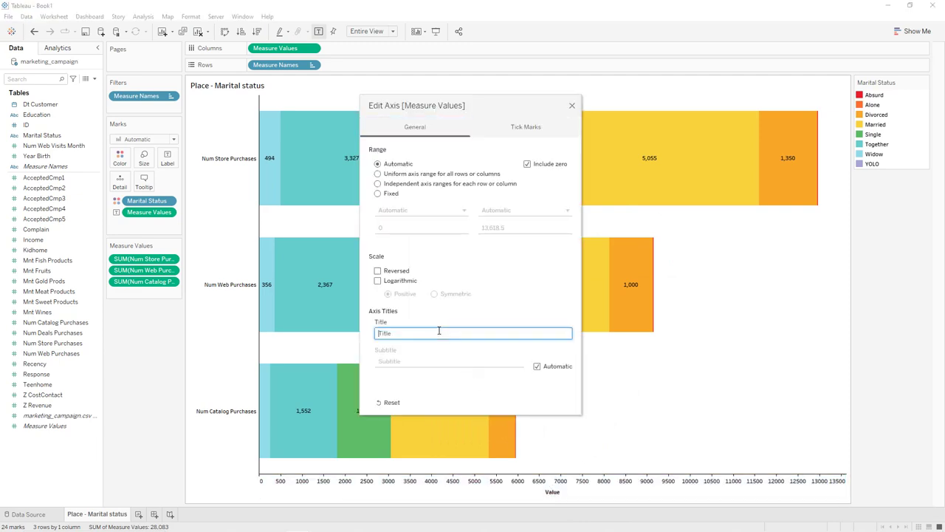
pyautogui.click(572, 107)
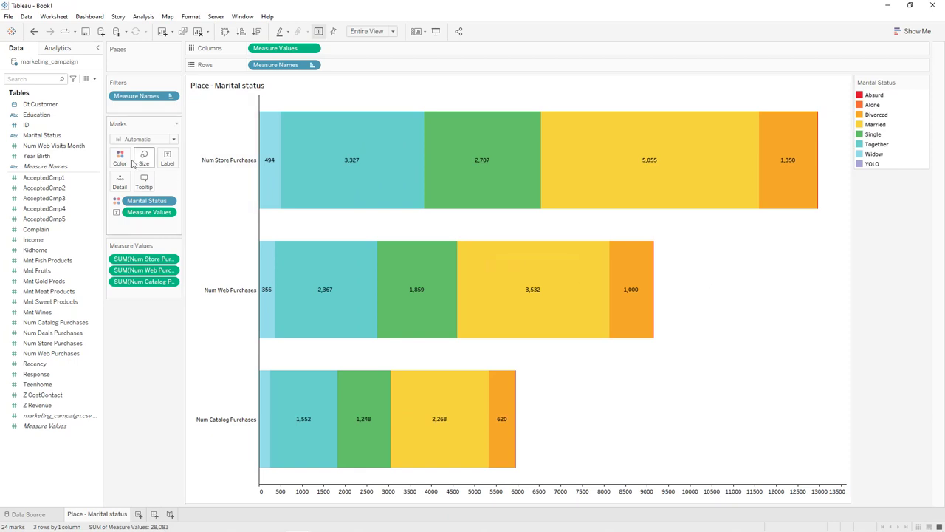
# Outline all bars with a black border.
pyautogui.click(120, 158)
pyautogui.click(167, 235)
pyautogui.click(151, 271)
pyautogui.click(683, 283)
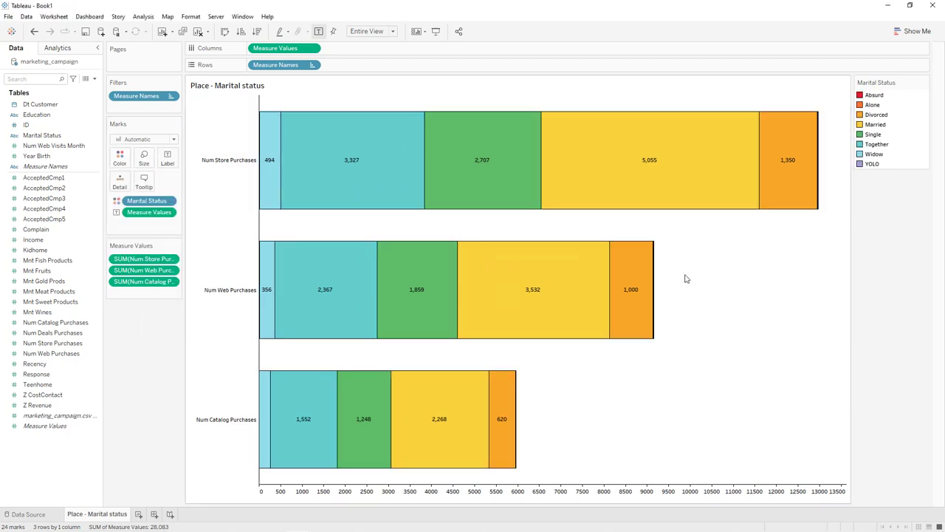
# Centre-align the row header labels.
pyautogui.rightClick(689, 259)
pyautogui.click(713, 306)
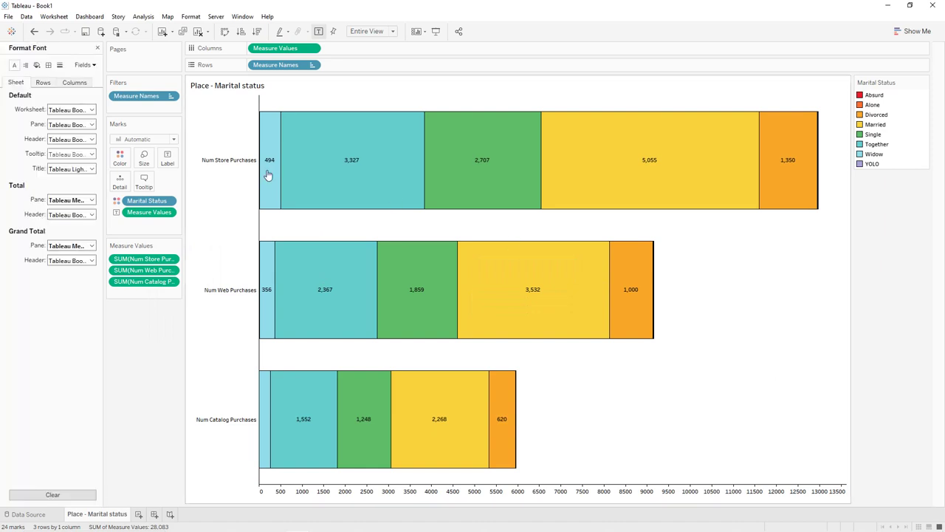
pyautogui.click(25, 65)
pyautogui.click(61, 125)
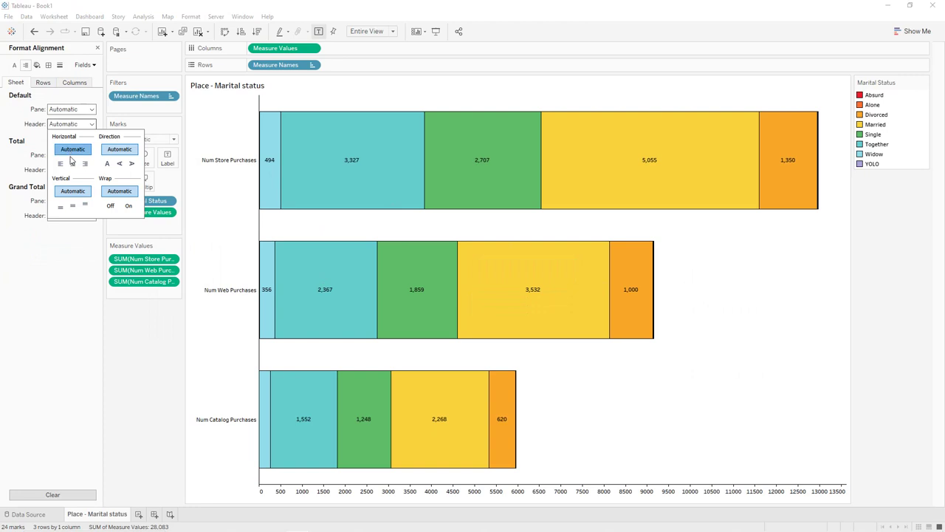
pyautogui.click(73, 164)
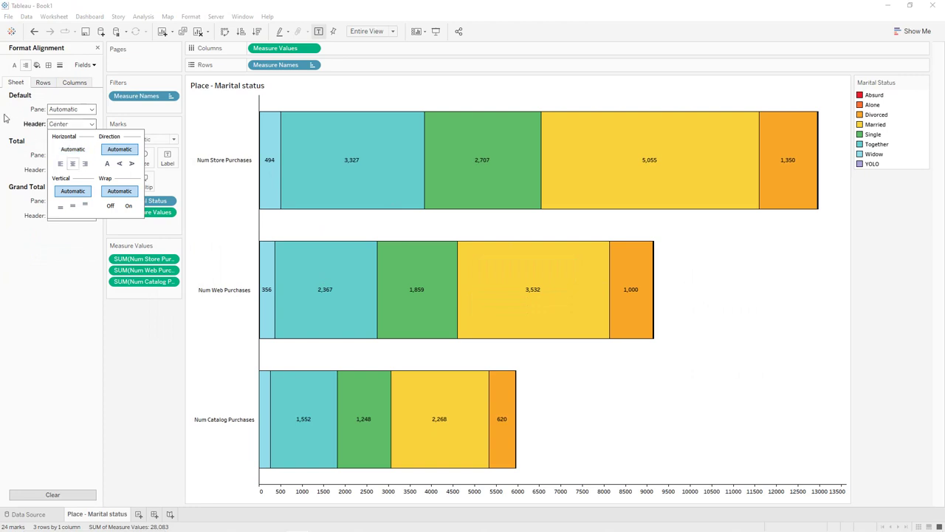
# Add black cell and pane borders, thin header borders, and thin row and column dividers.
pyautogui.click(48, 65)
pyautogui.click(71, 109)
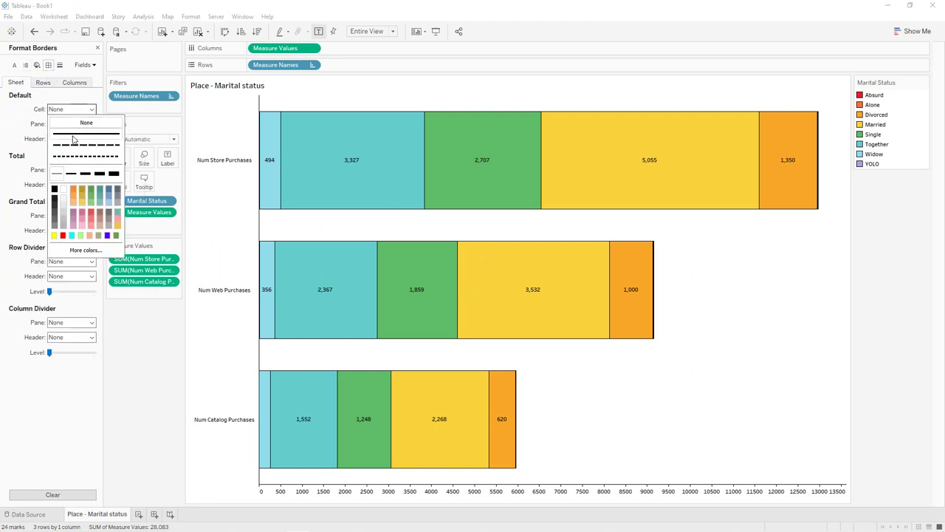
pyautogui.click(55, 190)
pyautogui.click(71, 124)
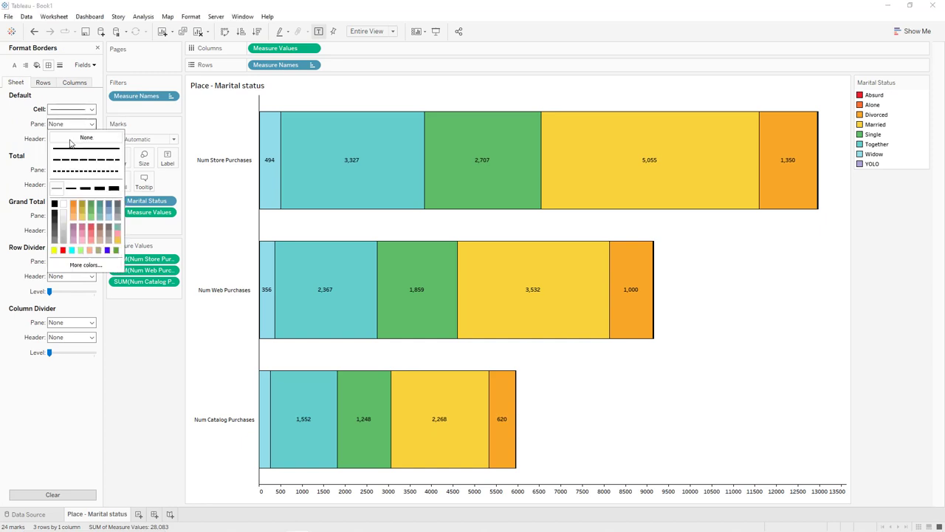
pyautogui.click(55, 204)
pyautogui.click(71, 138)
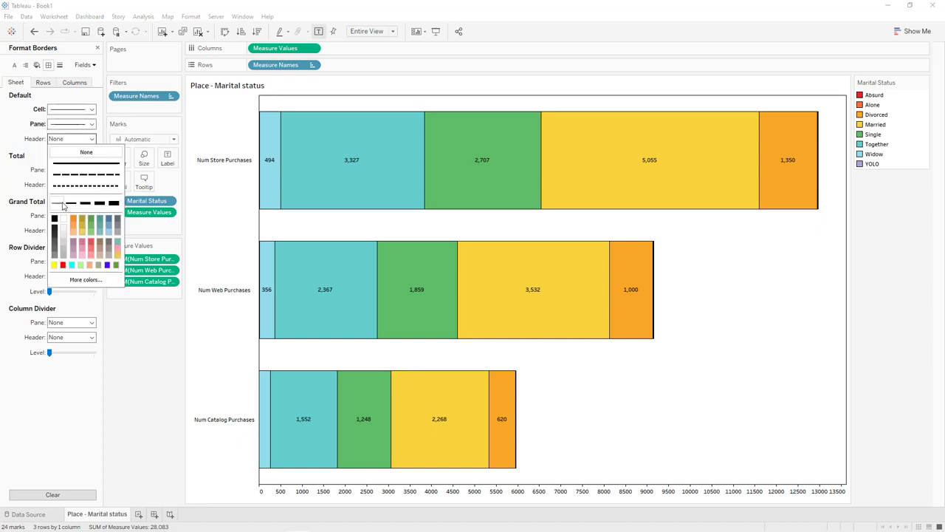
pyautogui.click(57, 202)
pyautogui.click(13, 192)
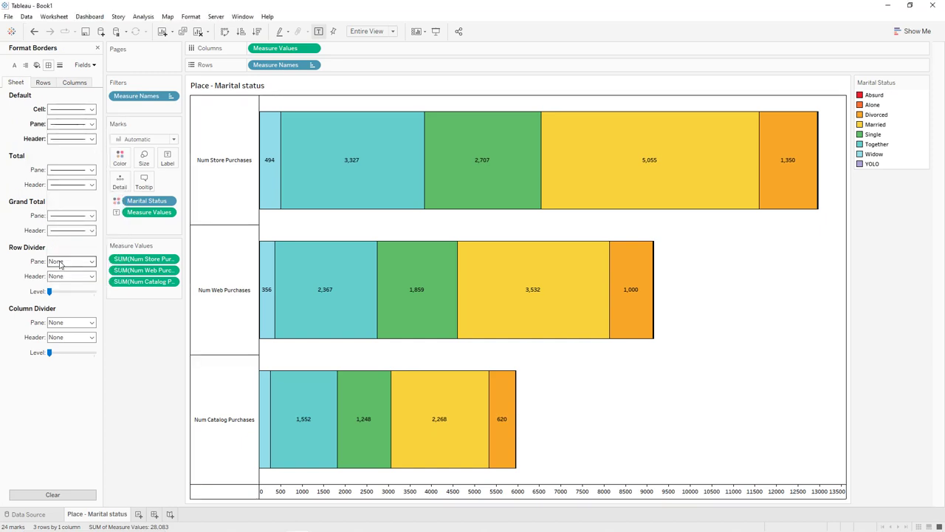
pyautogui.click(71, 261)
pyautogui.click(56, 328)
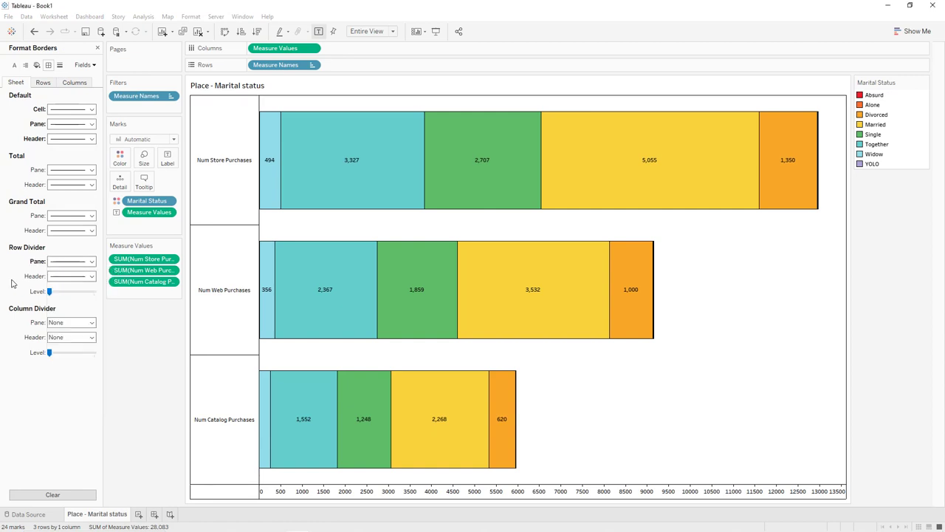
pyautogui.click(71, 322)
pyautogui.click(59, 388)
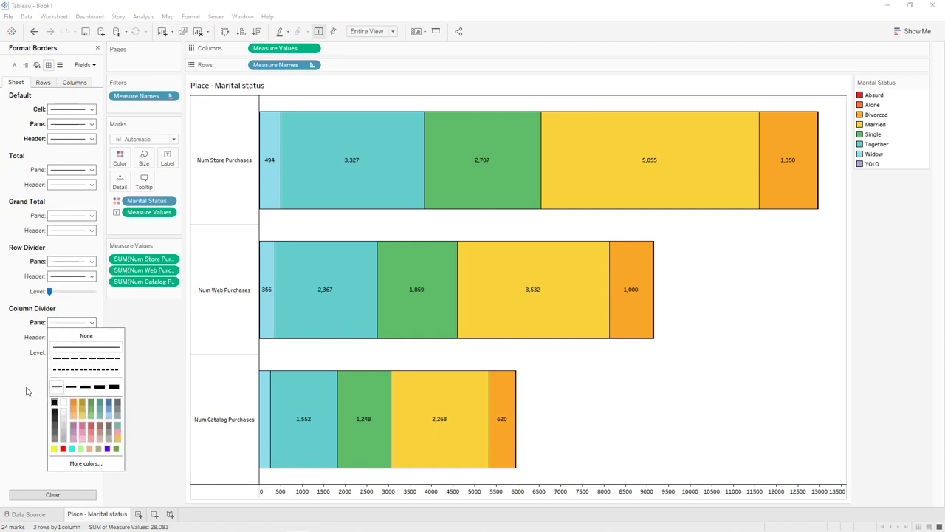
pyautogui.click(27, 387)
pyautogui.doubleClick(268, 90)
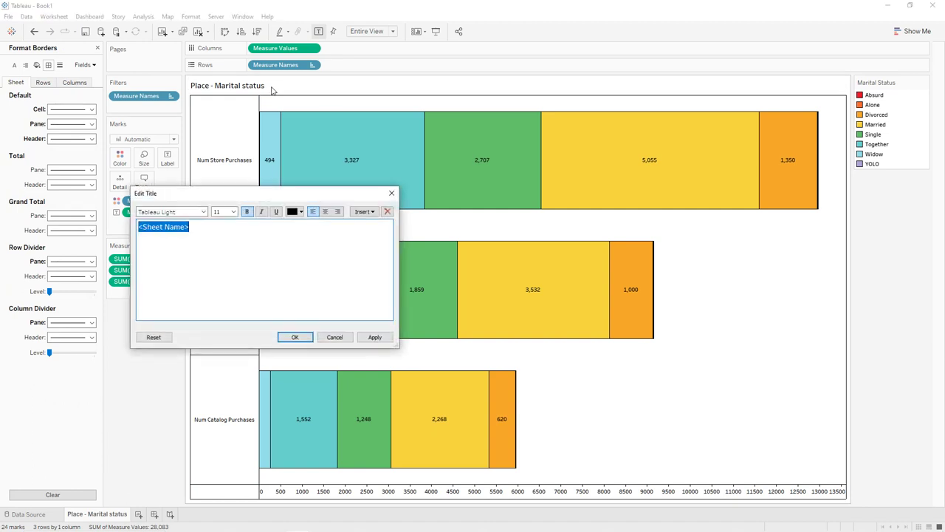
# Centre the sheet title and give it a border with white shading.
pyautogui.click(325, 211)
pyautogui.click(374, 337)
pyautogui.click(307, 339)
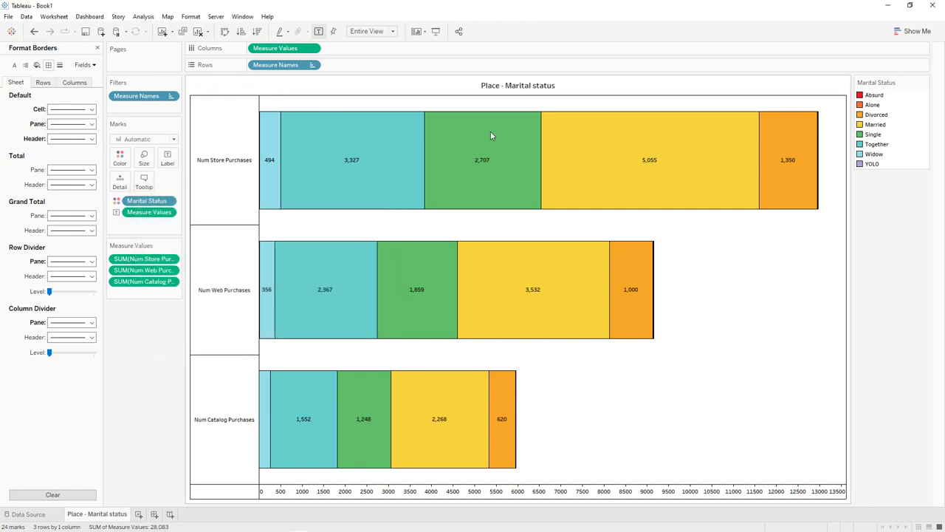
pyautogui.rightClick(515, 86)
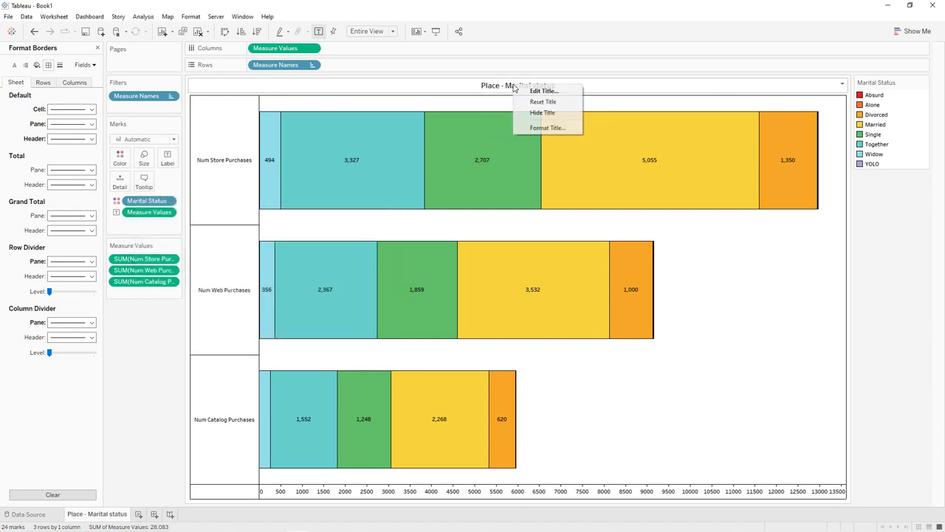
pyautogui.click(546, 128)
pyautogui.click(72, 93)
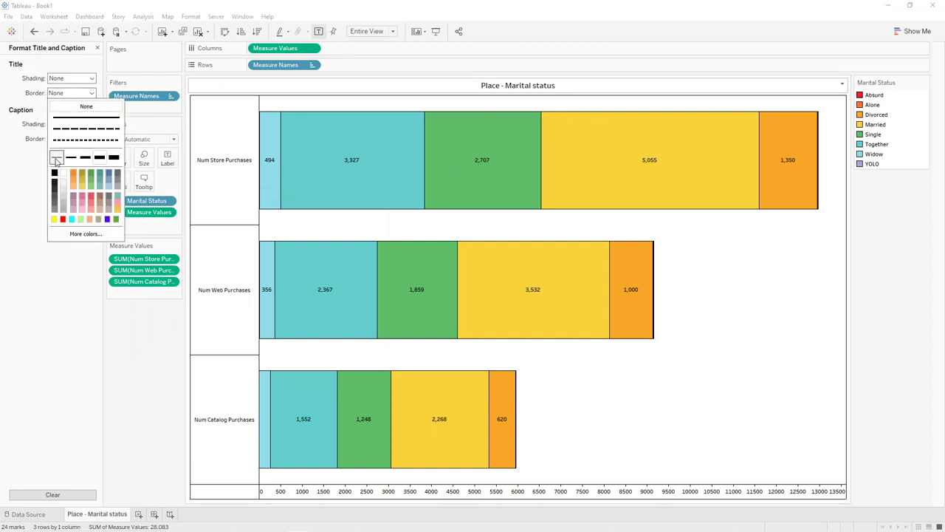
pyautogui.click(99, 156)
pyautogui.click(72, 79)
pyautogui.click(64, 102)
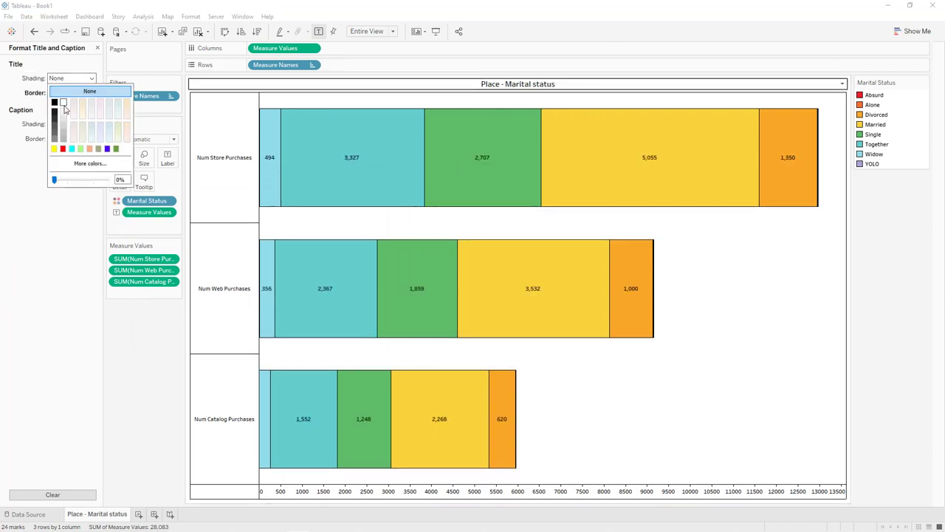
pyautogui.click(22, 200)
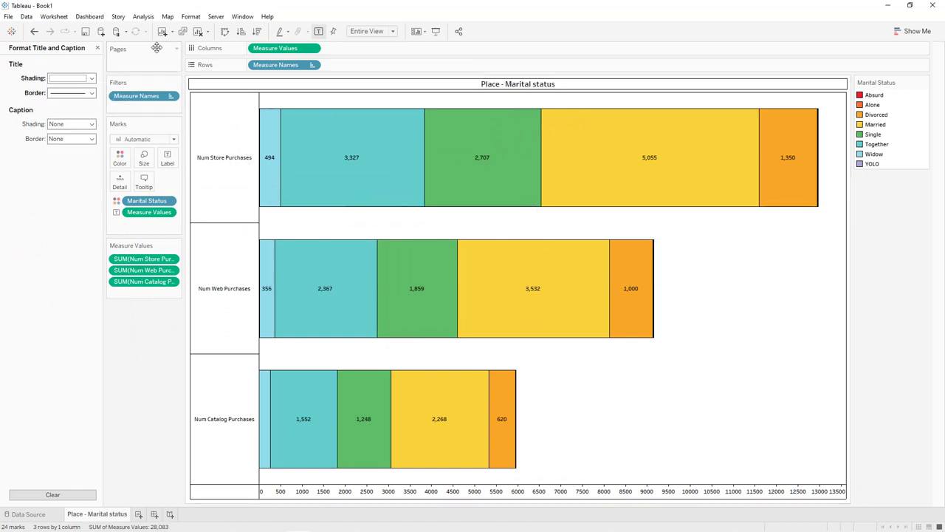
# Add a Marital Status highlighter and shorten its title to 'Marital Status'.
pyautogui.click(141, 18)
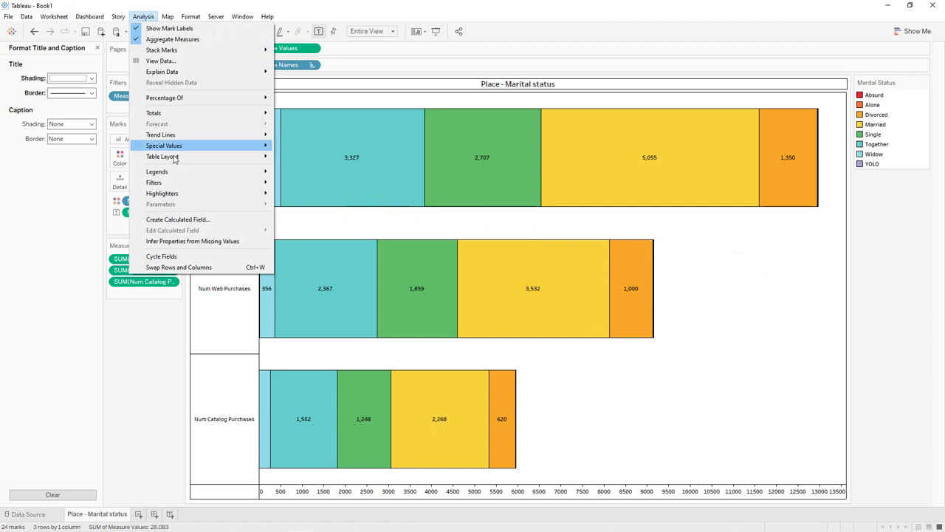
pyautogui.moveTo(181, 196)
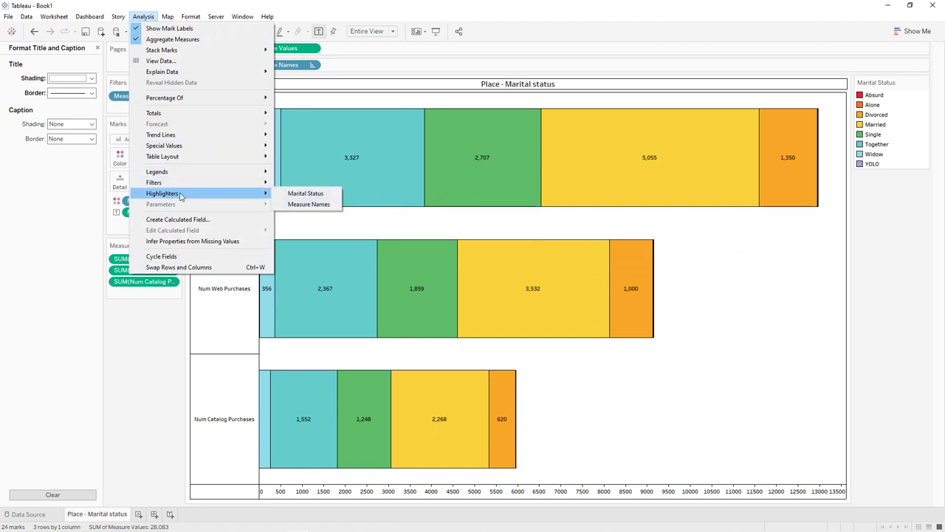
pyautogui.click(303, 193)
pyautogui.click(924, 181)
pyautogui.click(864, 212)
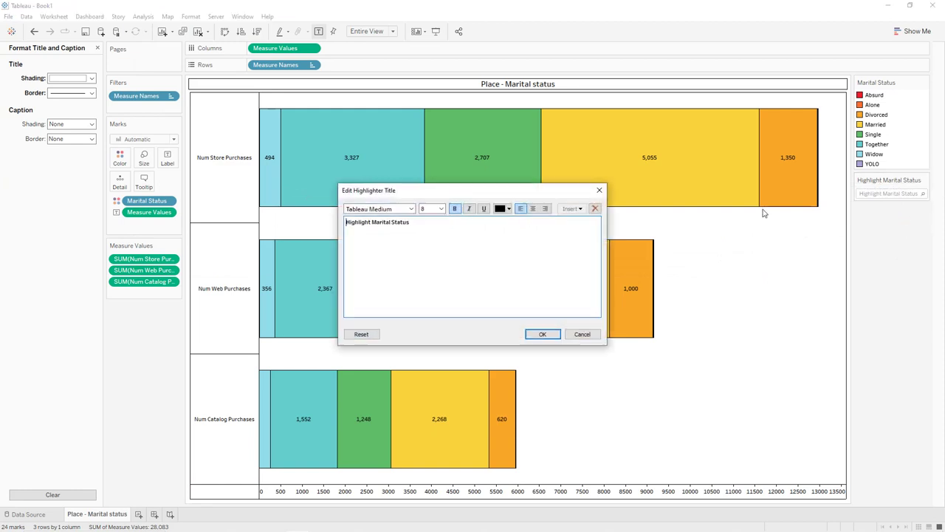
pyautogui.click(373, 226)
pyautogui.press('BackSpace')
pyautogui.press('BackSpace')
pyautogui.press('BackSpace')
pyautogui.press('BackSpace')
pyautogui.press('BackSpace')
pyautogui.press('BackSpace')
pyautogui.press('BackSpace')
pyautogui.press('BackSpace')
pyautogui.press('BackSpace')
pyautogui.press('BackSpace')
pyautogui.click(555, 334)
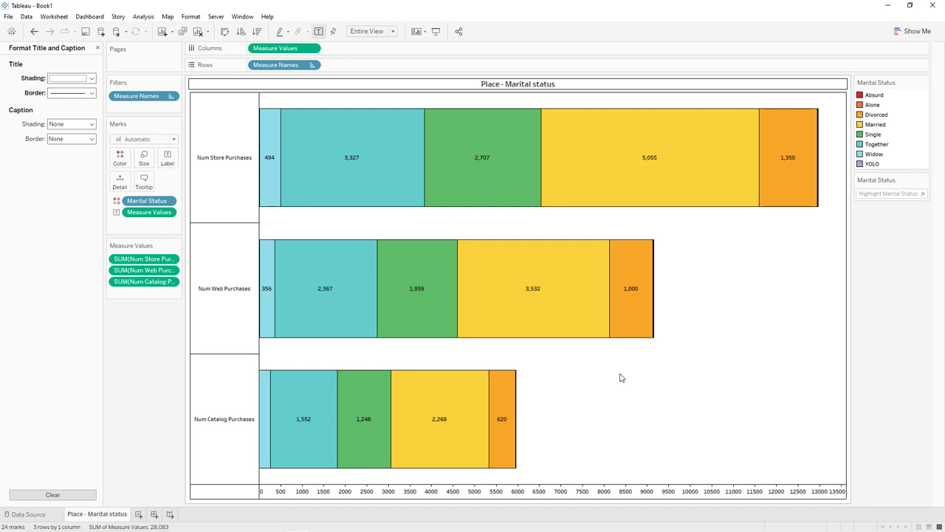
# Duplicate the Place - Marital status sheet and rename it 'Number of customer's enrollment per month'.
pyautogui.click(106, 516)
pyautogui.rightClick(106, 516)
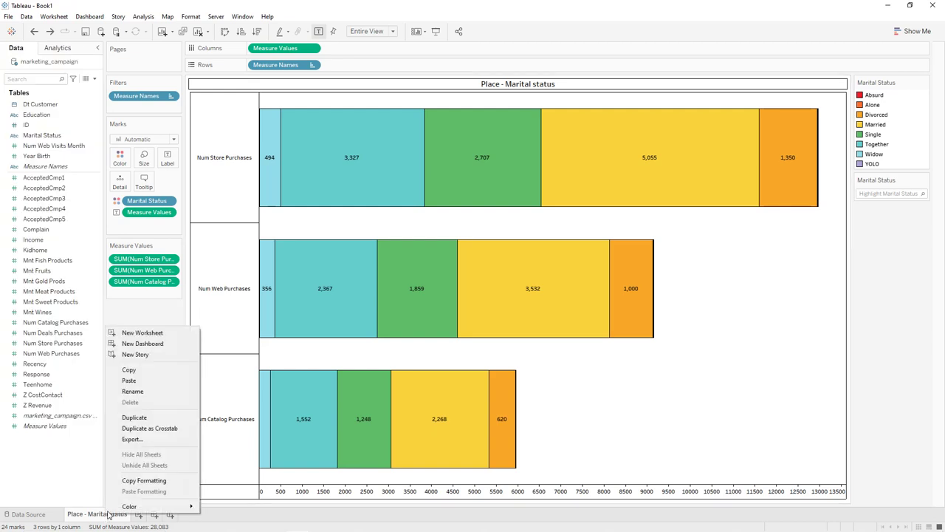
pyautogui.click(144, 421)
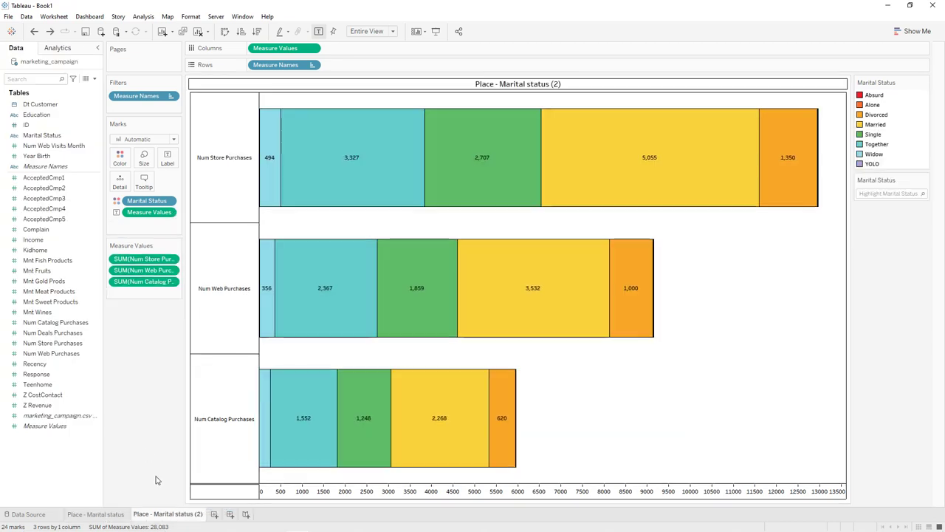
pyautogui.doubleClick(167, 515)
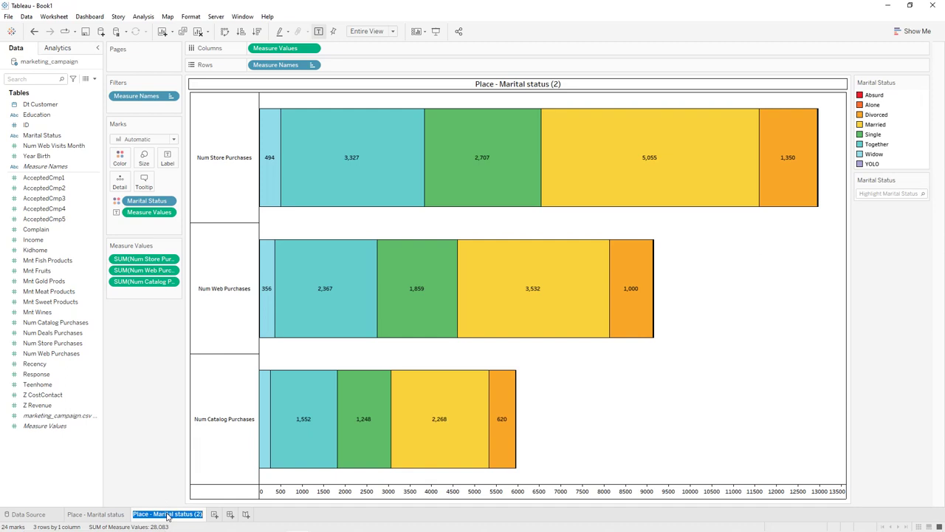
pyautogui.write('Number of custome')
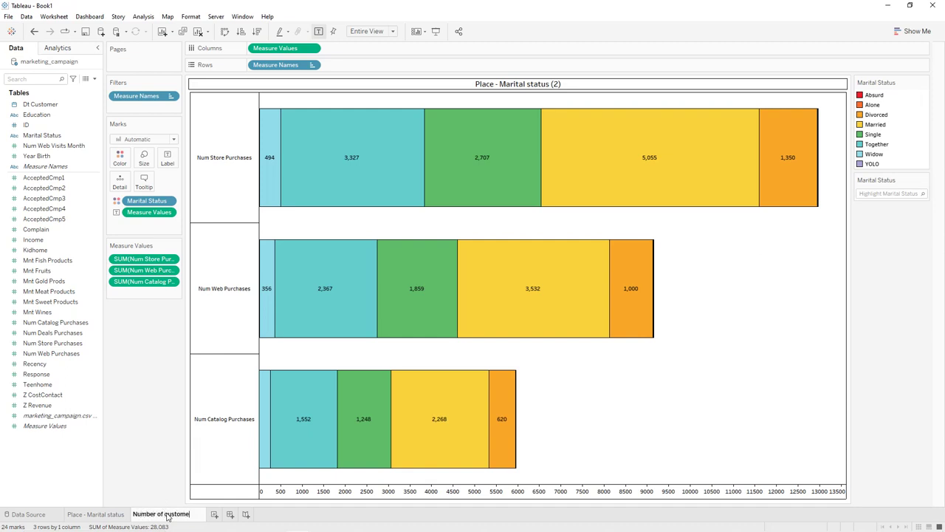
pyautogui.write("r's enrollment p")
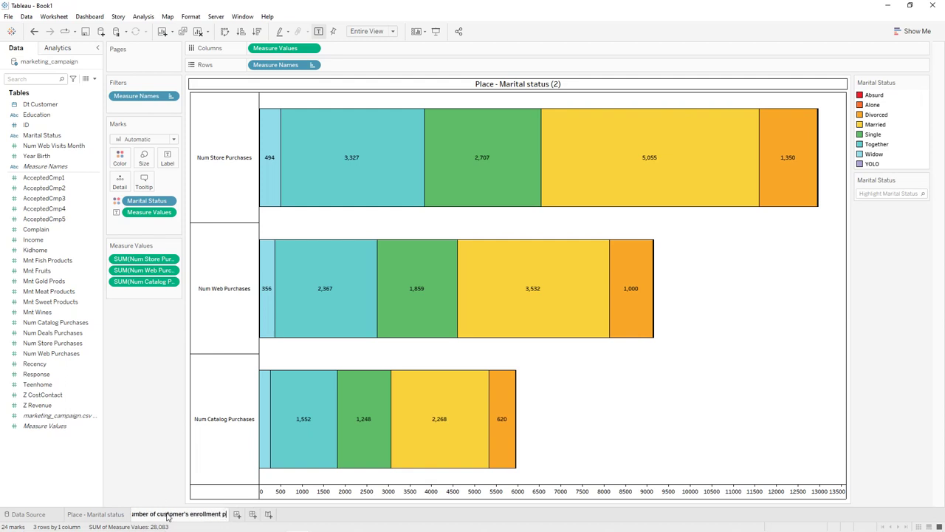
pyautogui.write('er month')
pyautogui.press('Return')
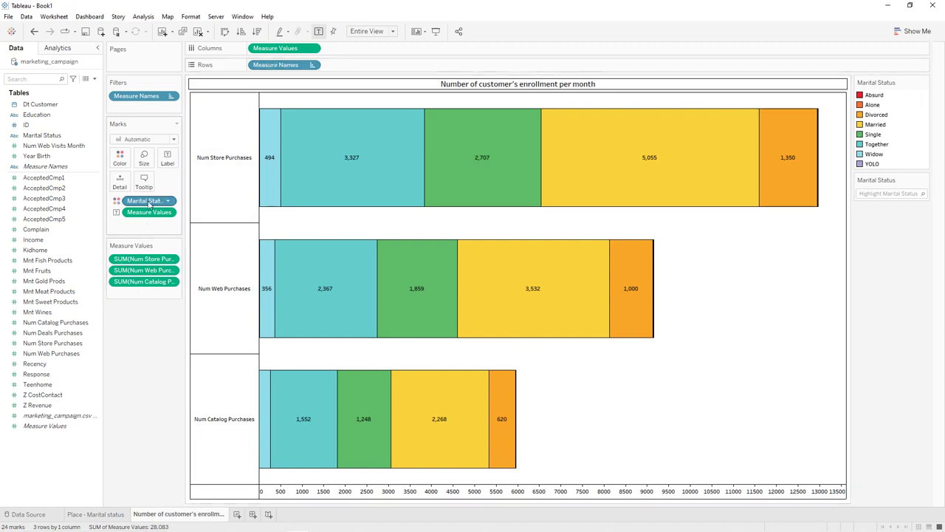
# Clear the old measures and put Dt Customer on Columns by month, hiding its field label.
pyautogui.moveTo(148, 213); pyautogui.dragTo(138, 244)
pyautogui.moveTo(259, 49); pyautogui.dragTo(144, 249)
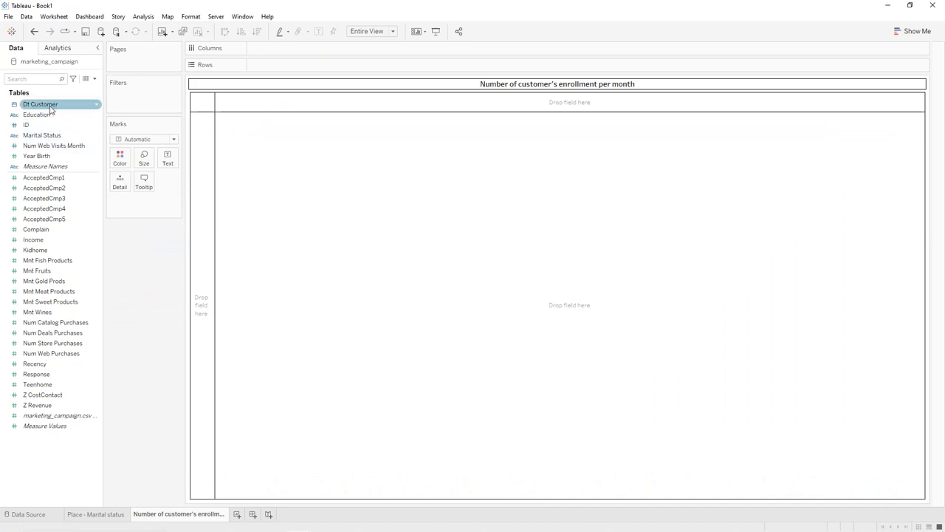
pyautogui.moveTo(50, 109); pyautogui.dragTo(315, 55)
pyautogui.click(313, 48)
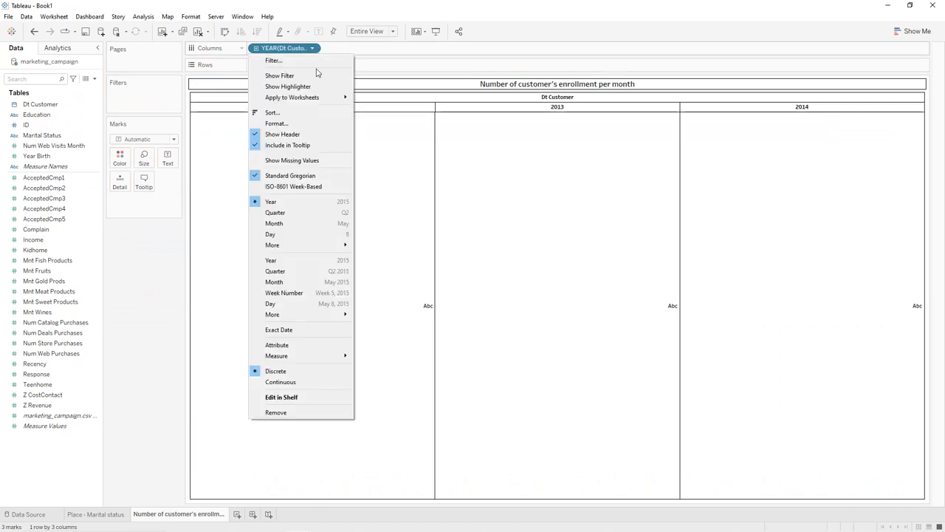
pyautogui.click(299, 224)
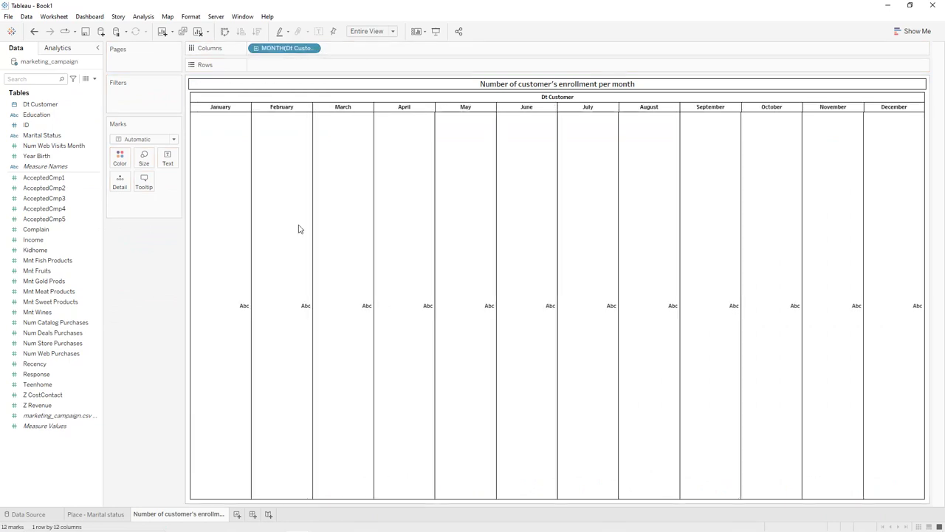
pyautogui.rightClick(539, 101)
pyautogui.click(554, 115)
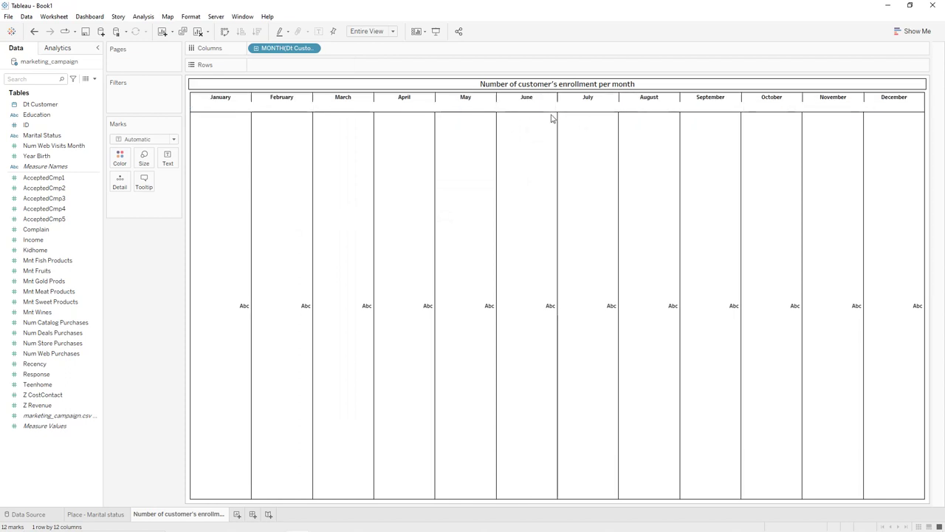
# Put Count of ID on Rows as bars coloured by Marital Status.
pyautogui.click(60, 125)
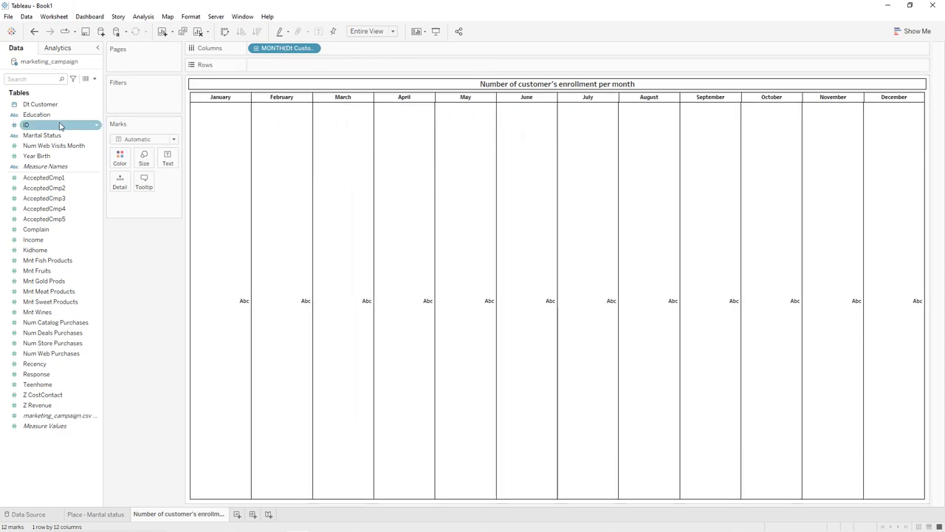
pyautogui.moveTo(42, 127); pyautogui.dragTo(288, 74)
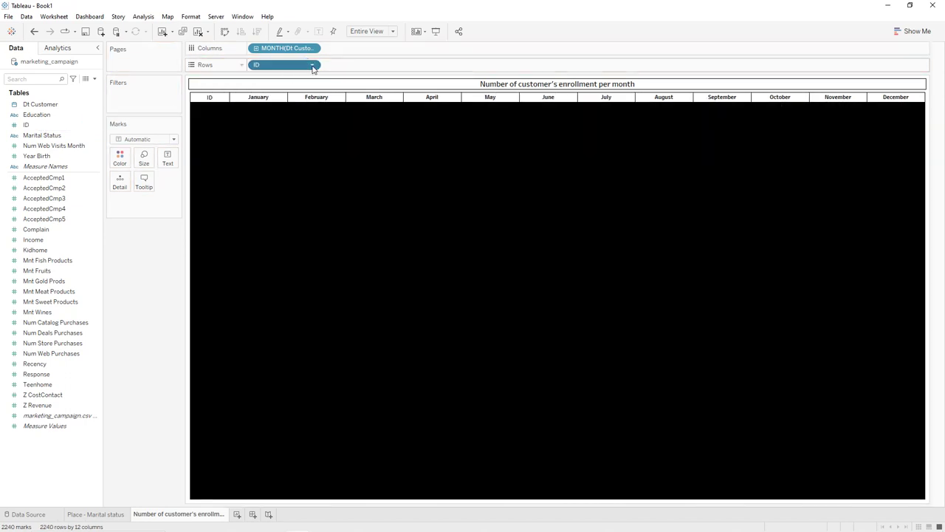
pyautogui.click(312, 65)
pyautogui.moveTo(308, 216)
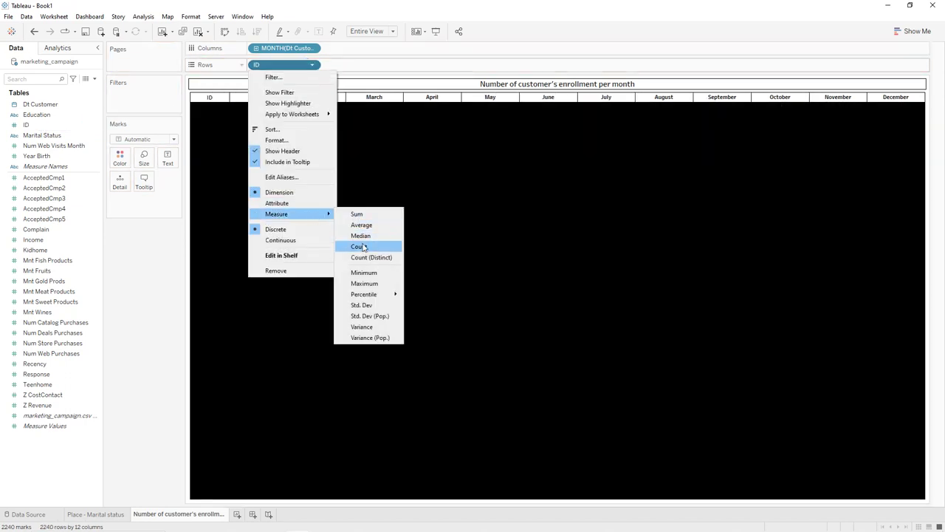
pyautogui.click(361, 247)
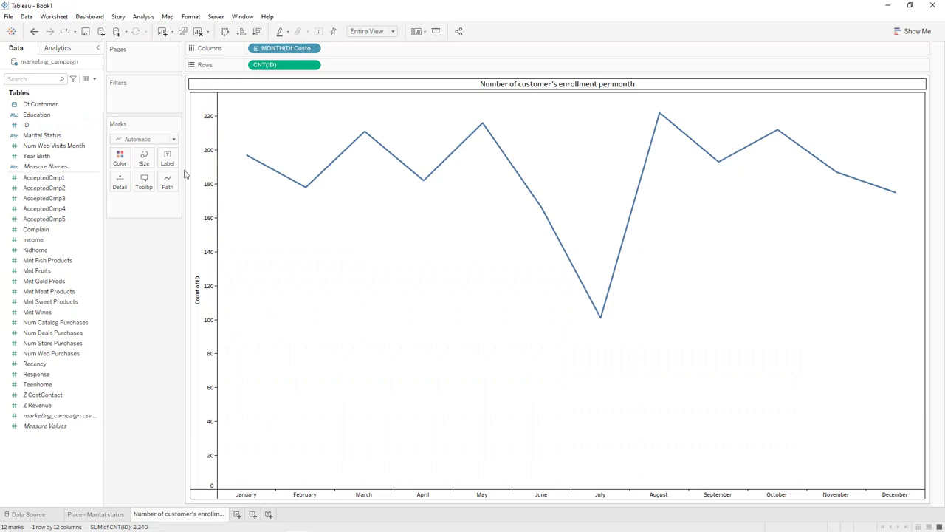
pyautogui.click(153, 140)
pyautogui.click(129, 161)
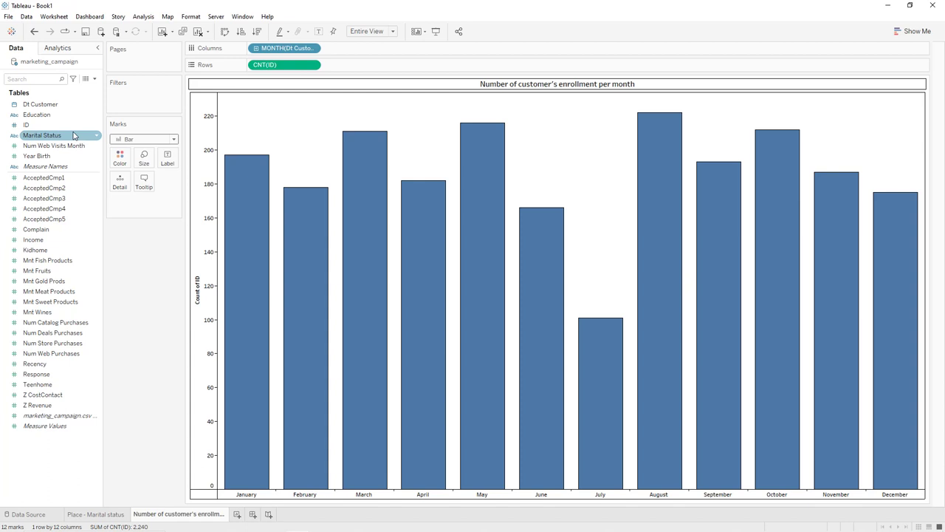
pyautogui.moveTo(44, 138); pyautogui.dragTo(120, 164)
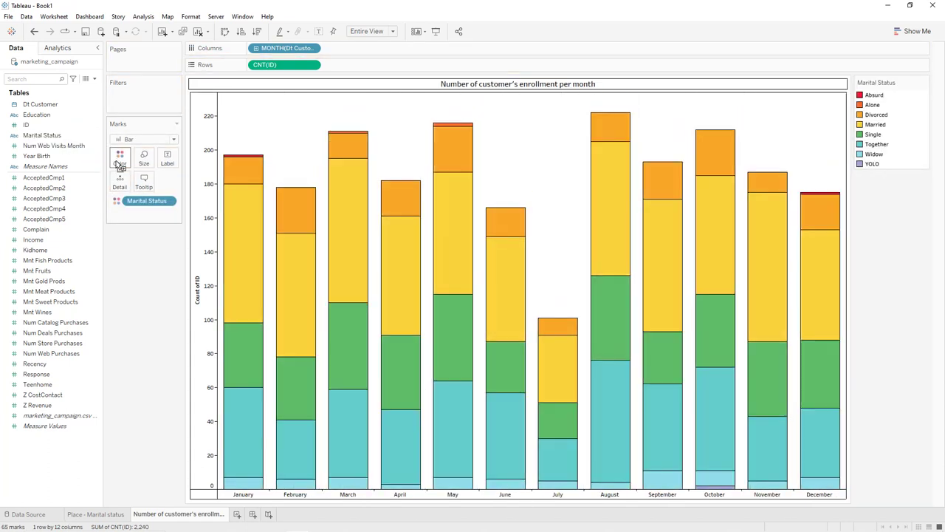
# Blank out the Count of ID axis title and label each bar segment with its count.
pyautogui.doubleClick(199, 290)
pyautogui.click(445, 332)
pyautogui.hotkey('ctrl', 'a')
pyautogui.press('BackSpace')
pyautogui.click(571, 104)
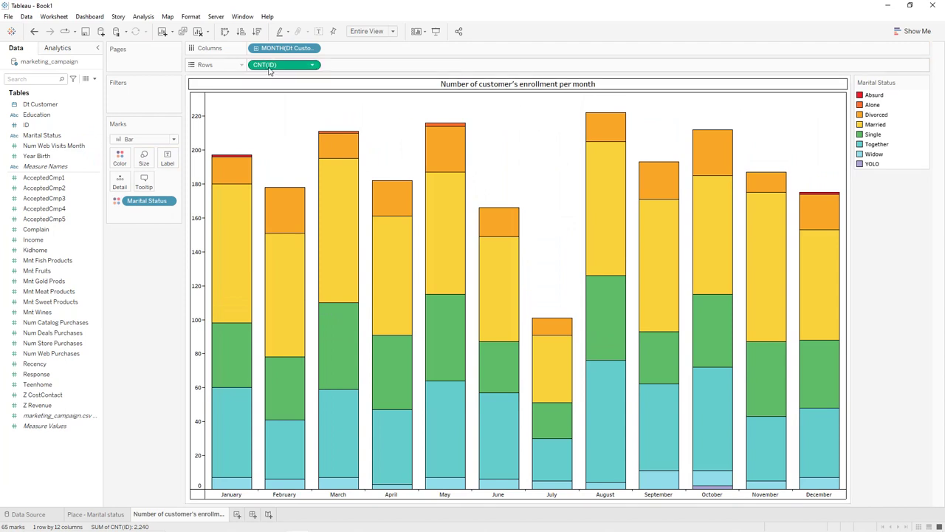
pyautogui.moveTo(269, 67); pyautogui.dragTo(168, 159)
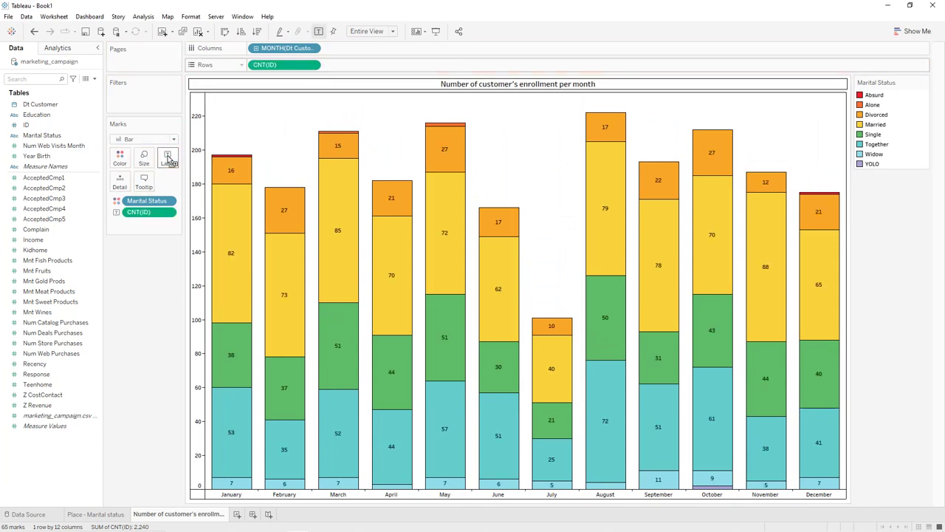
# Format the month headers to show abbreviated month names.
pyautogui.rightClick(423, 496)
pyautogui.click(451, 456)
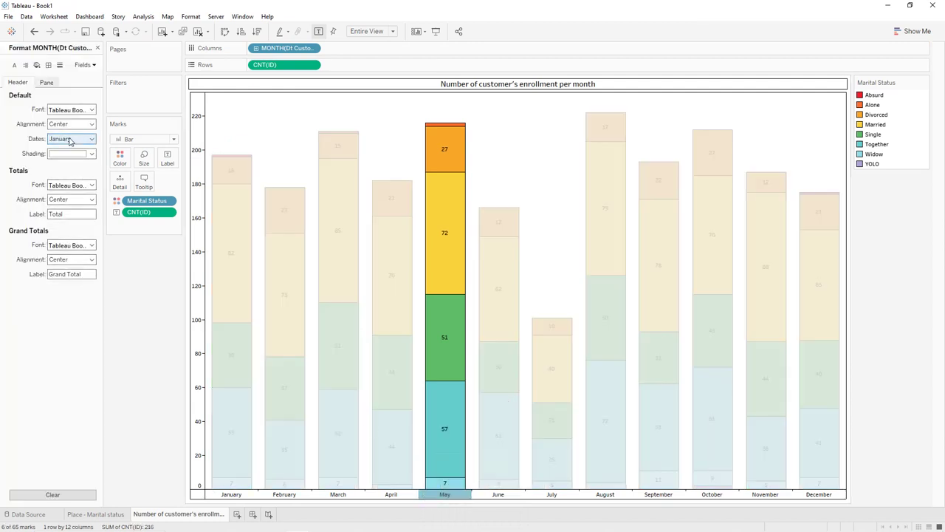
pyautogui.click(74, 139)
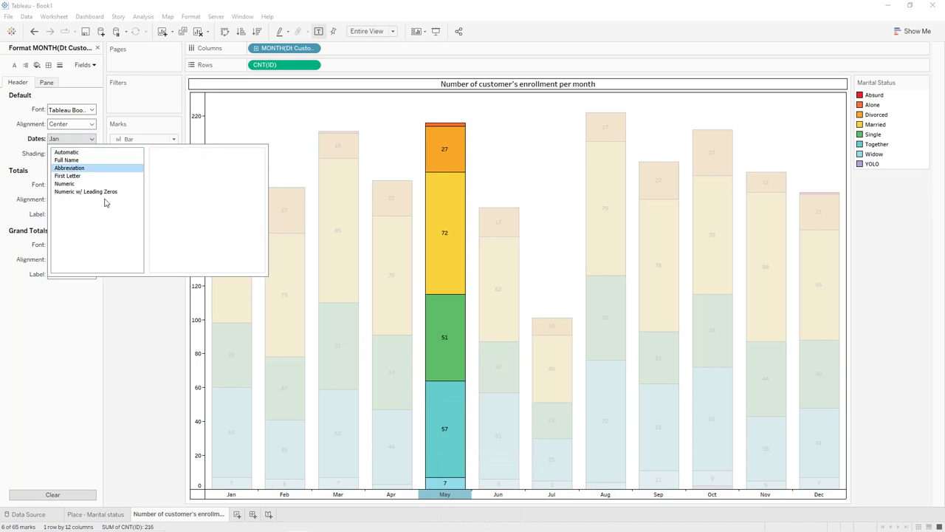
pyautogui.click(69, 167)
pyautogui.click(509, 180)
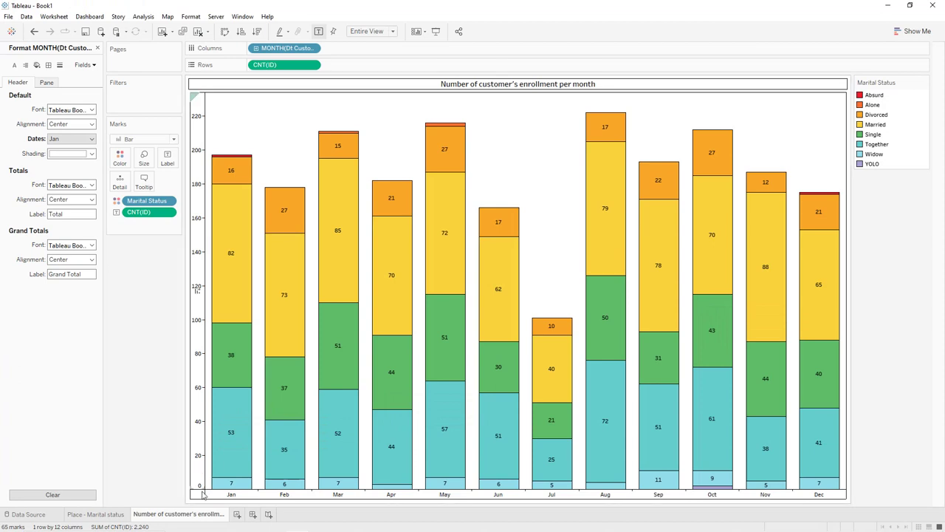
# Duplicate the enrollment sheet and rename it 'Number web visits per month - marital status'.
pyautogui.rightClick(194, 516)
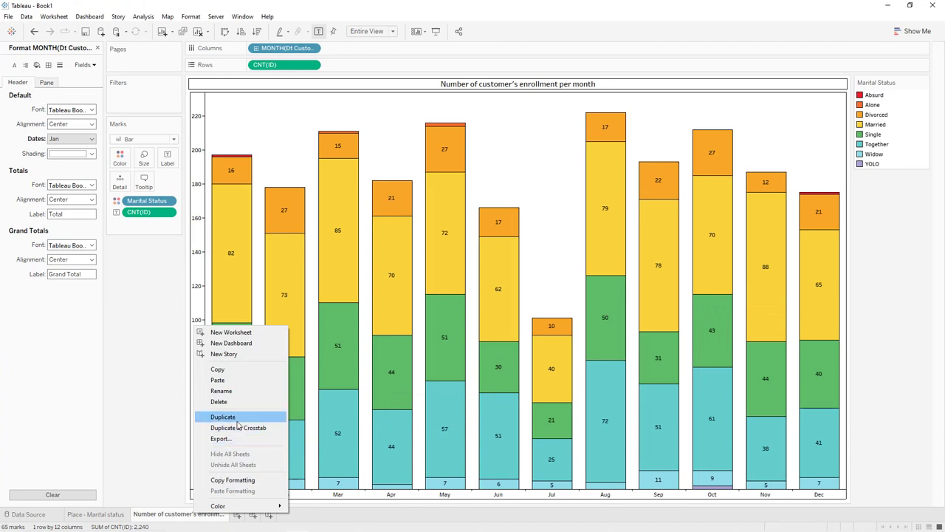
pyautogui.click(243, 417)
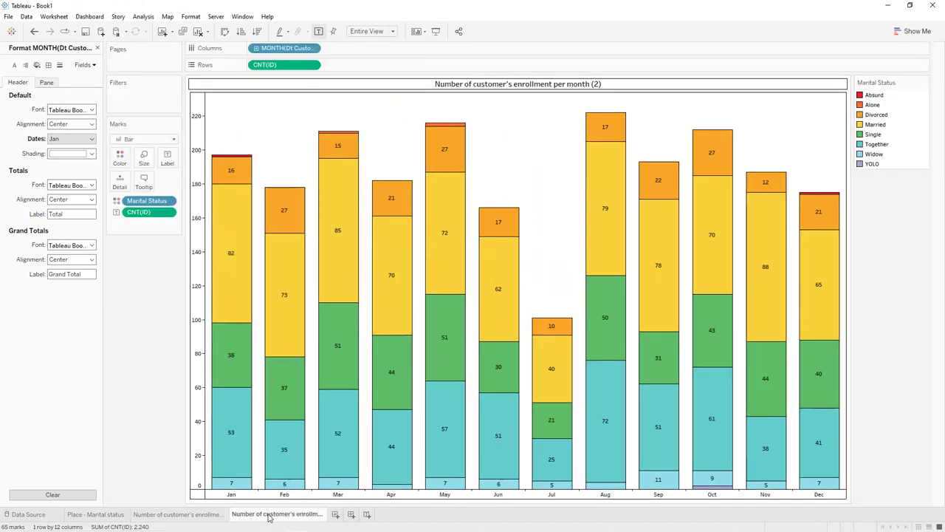
pyautogui.doubleClick(268, 515)
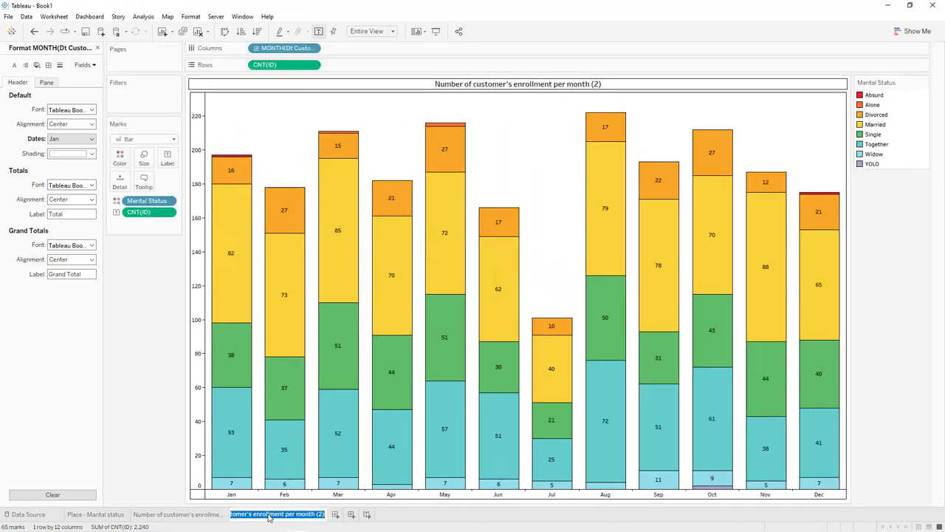
pyautogui.write('Number web visits per month')
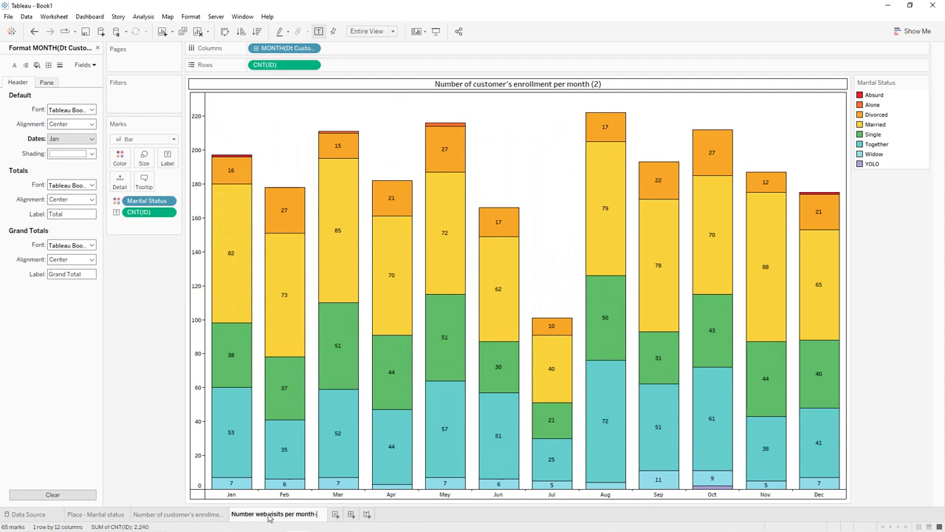
pyautogui.write('marital status')
pyautogui.press('Return')
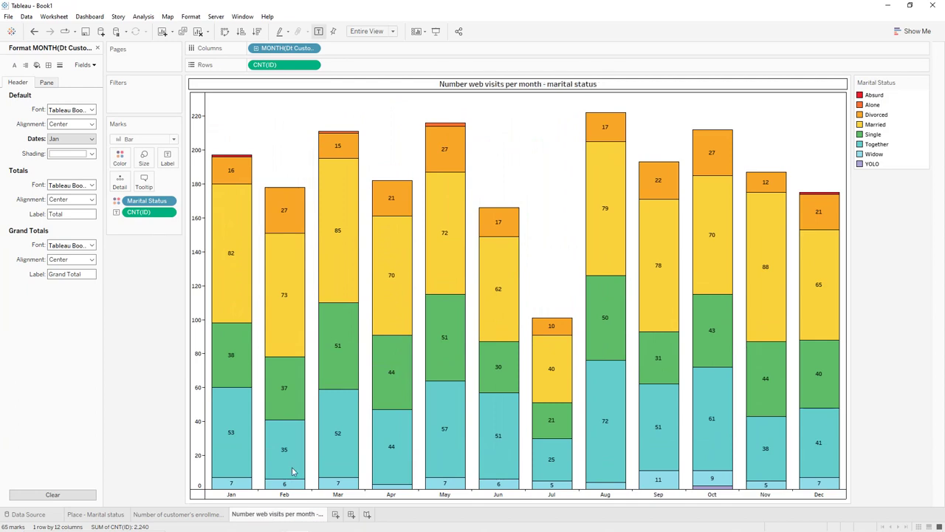
# Replace the month breakdown on Columns with Num Web Visits Month.
pyautogui.click(150, 212)
pyautogui.moveTo(285, 48); pyautogui.dragTo(144, 247)
pyautogui.click(97, 47)
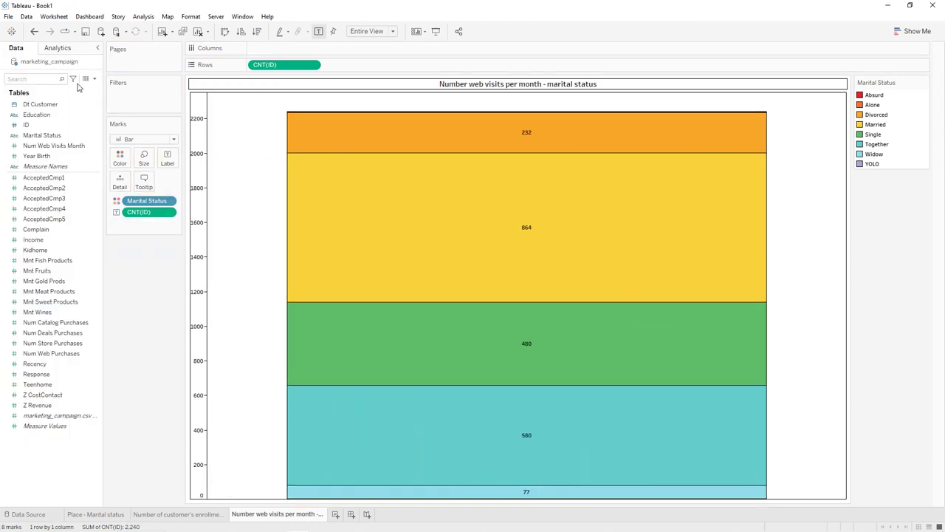
pyautogui.click(48, 146)
pyautogui.moveTo(48, 148); pyautogui.dragTo(276, 48)
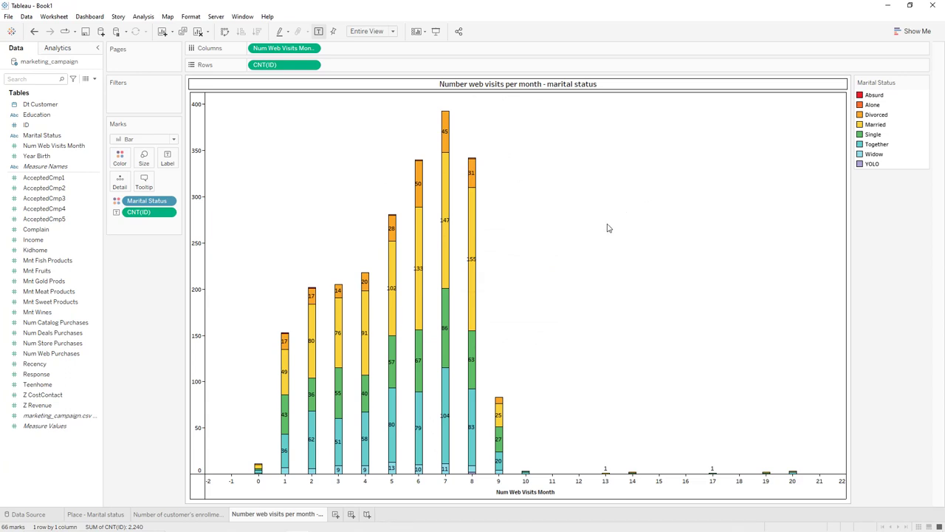
# Duplicate the web visits sheet and rename it 'Products - marital status'.
pyautogui.rightClick(307, 517)
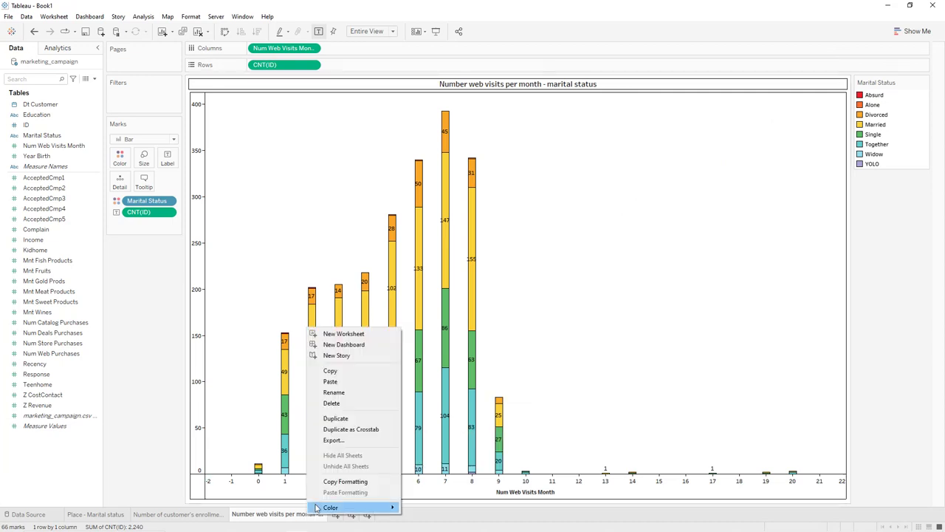
pyautogui.click(340, 418)
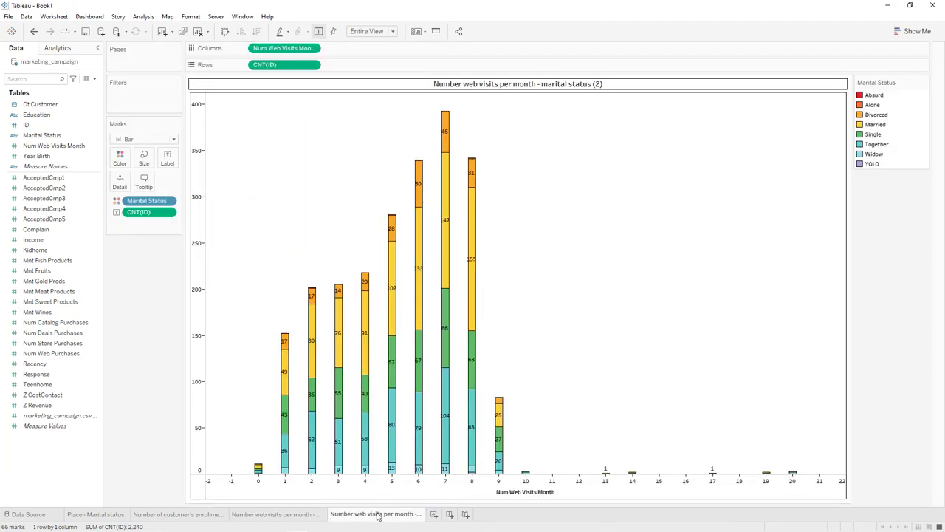
pyautogui.doubleClick(376, 513)
pyautogui.write('Products - marital status')
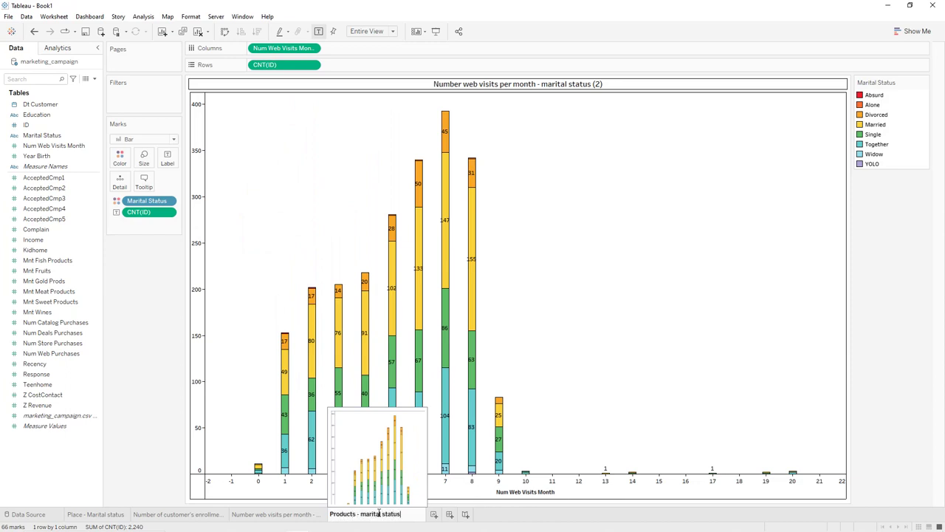
pyautogui.press('Return')
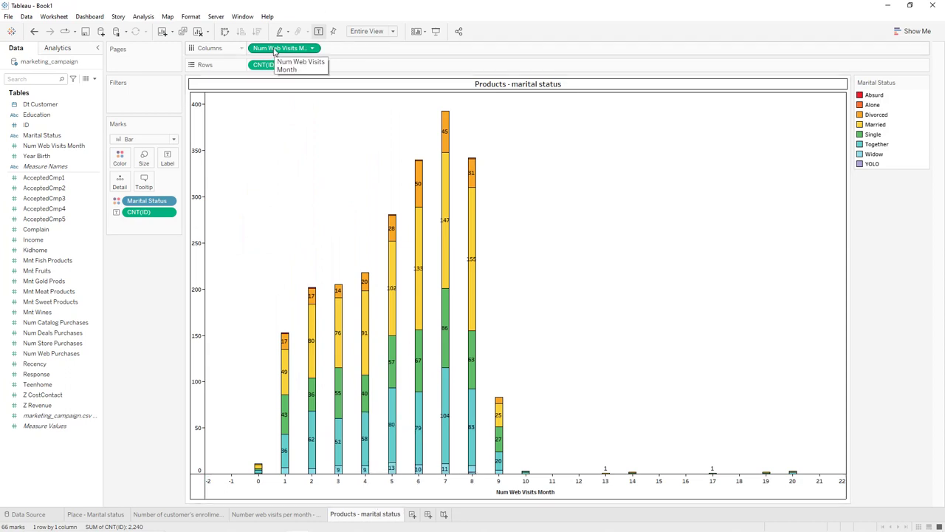
# Drop Num Web Visits Month and filter Measure Names to the product measures, including Mnt Fish Products and Mnt Wines.
pyautogui.moveTo(275, 51); pyautogui.dragTo(56, 388)
pyautogui.moveTo(48, 166); pyautogui.dragTo(131, 101)
pyautogui.click(431, 297)
pyautogui.scroll(-5, 457, 234)
pyautogui.scroll(1, 458, 234)
pyautogui.scroll(1, 384, 209)
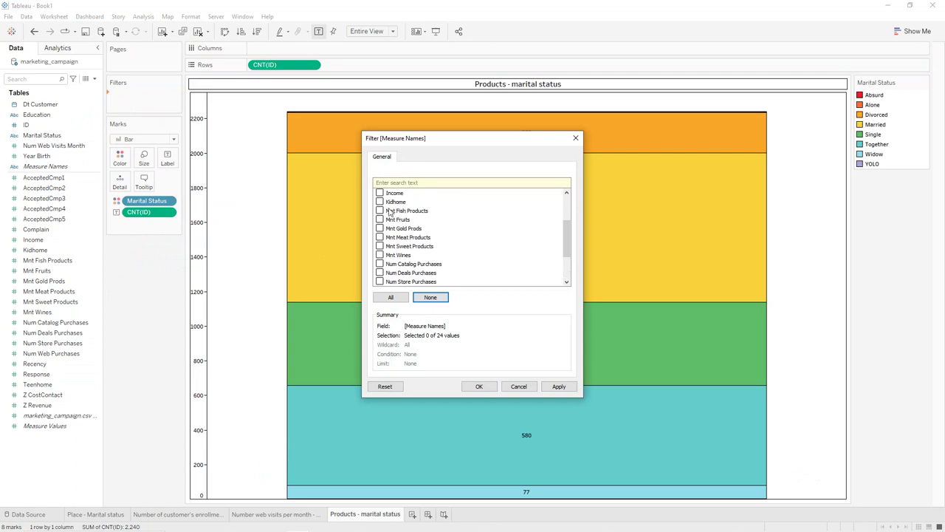
pyautogui.click(379, 211)
pyautogui.click(381, 255)
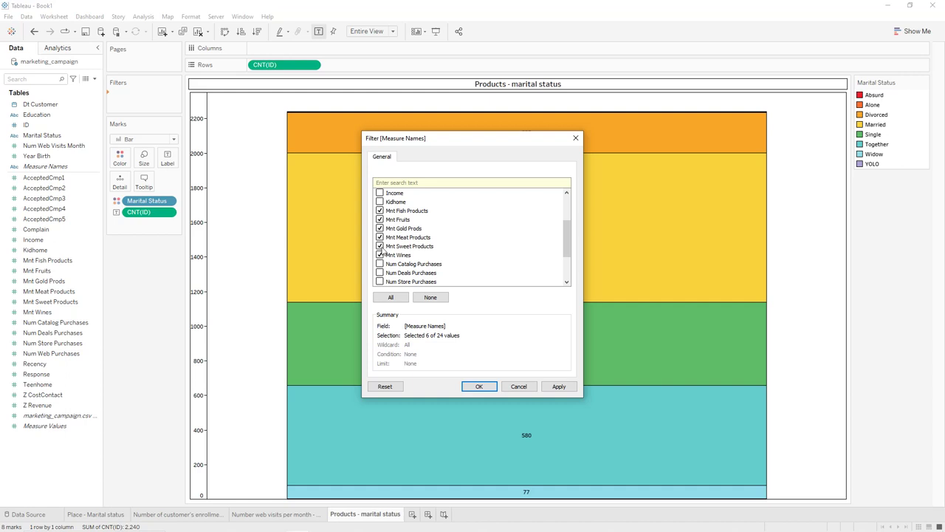
pyautogui.click(559, 388)
pyautogui.click(479, 387)
# Lay out the product measures as horizontal bars, Measure Names on Rows, sorted largest first.
pyautogui.moveTo(267, 65); pyautogui.dragTo(143, 263)
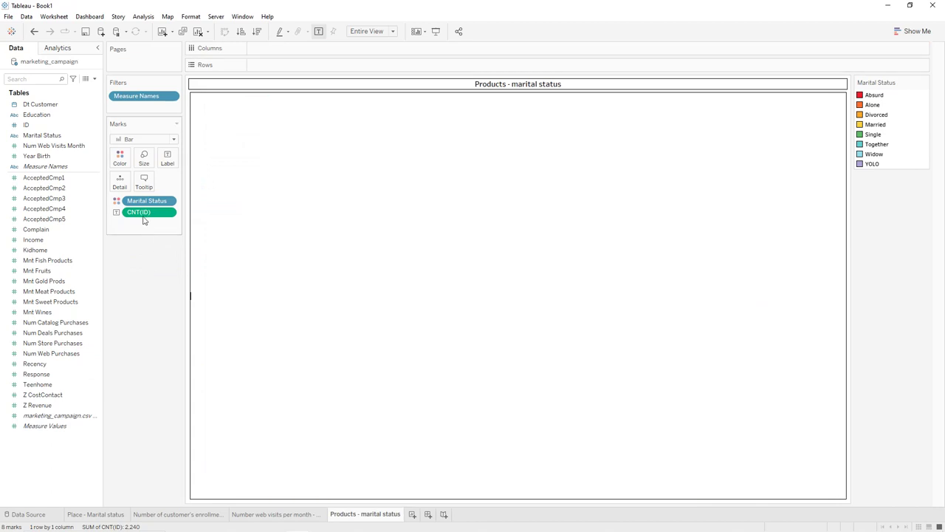
pyautogui.moveTo(145, 214); pyautogui.dragTo(143, 273)
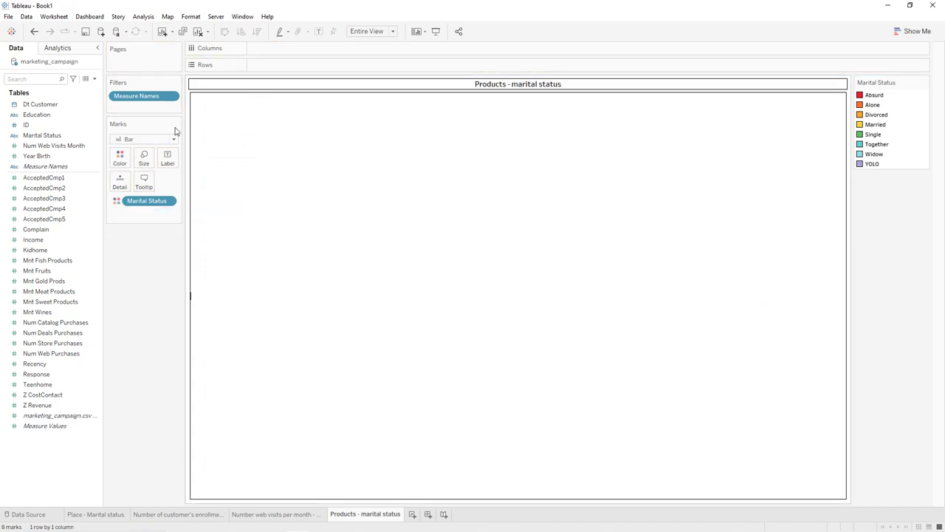
pyautogui.moveTo(135, 98); pyautogui.dragTo(282, 65)
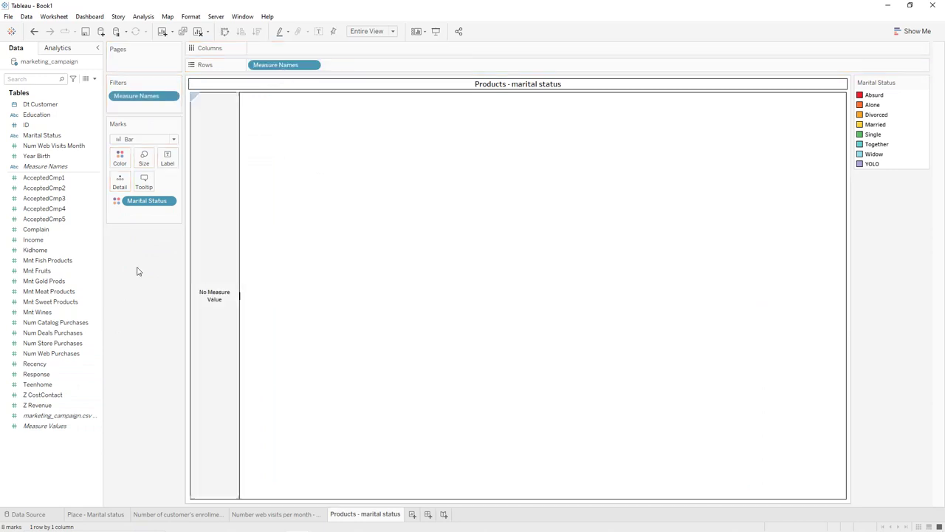
pyautogui.moveTo(44, 426); pyautogui.dragTo(279, 49)
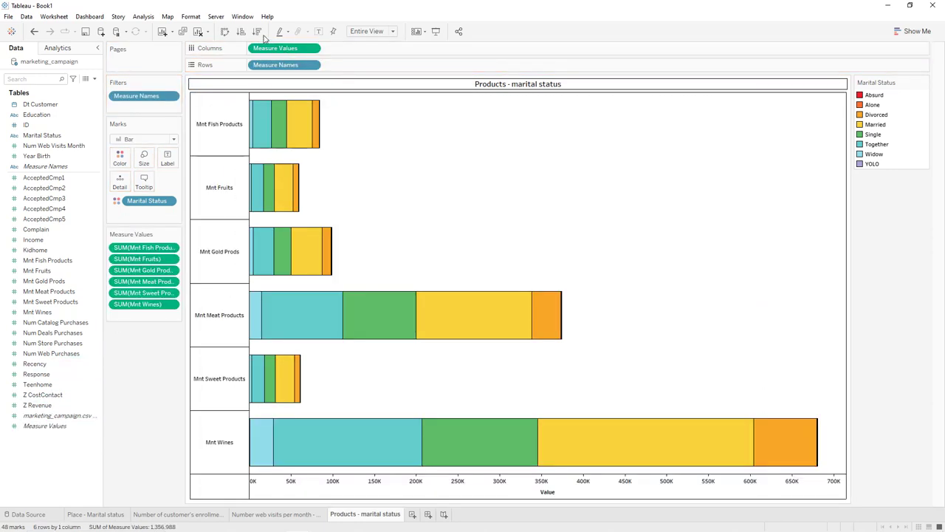
pyautogui.click(258, 32)
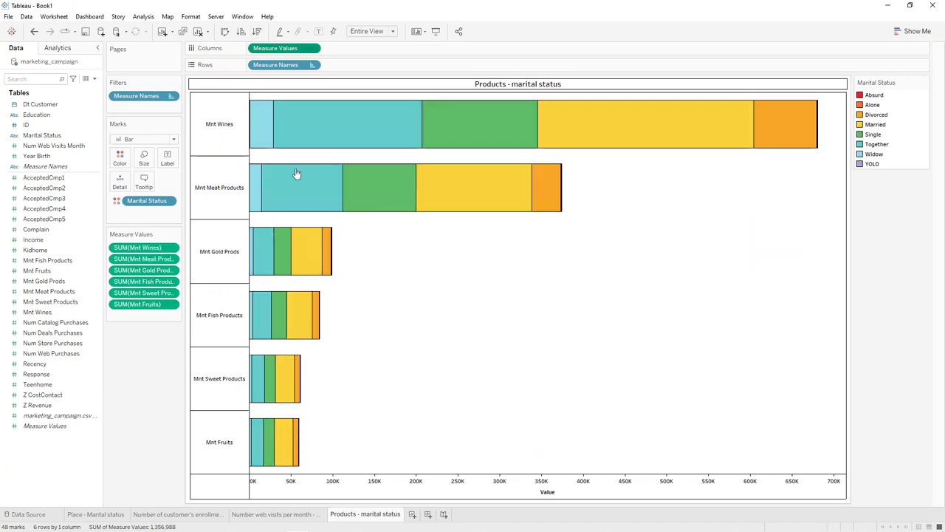
# Label the bars with their values and delete the 'Value' axis title.
pyautogui.moveTo(279, 51); pyautogui.dragTo(169, 161)
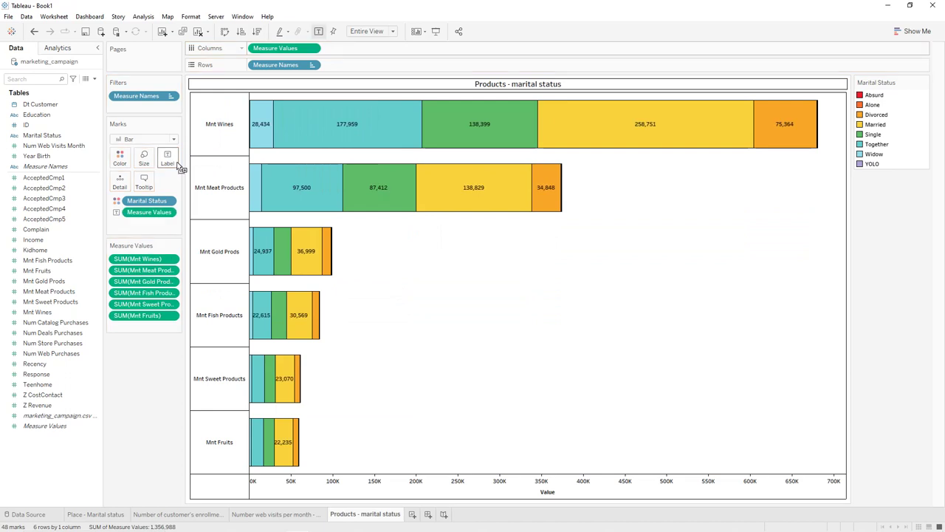
pyautogui.doubleClick(552, 494)
pyautogui.doubleClick(431, 332)
pyautogui.press('BackSpace')
pyautogui.click(572, 105)
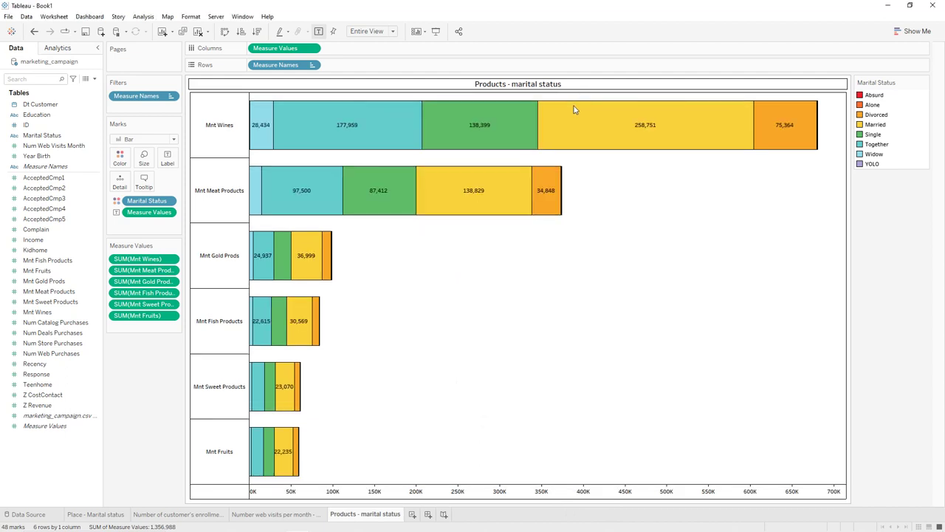
# Duplicate the Products - marital status sheet and rename it Complains.
pyautogui.rightClick(385, 512)
pyautogui.click(423, 418)
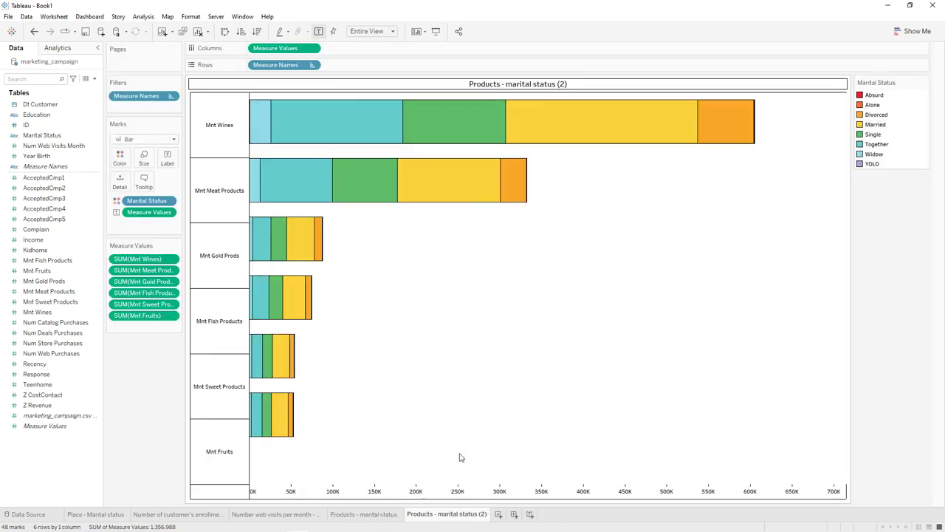
pyautogui.doubleClick(462, 514)
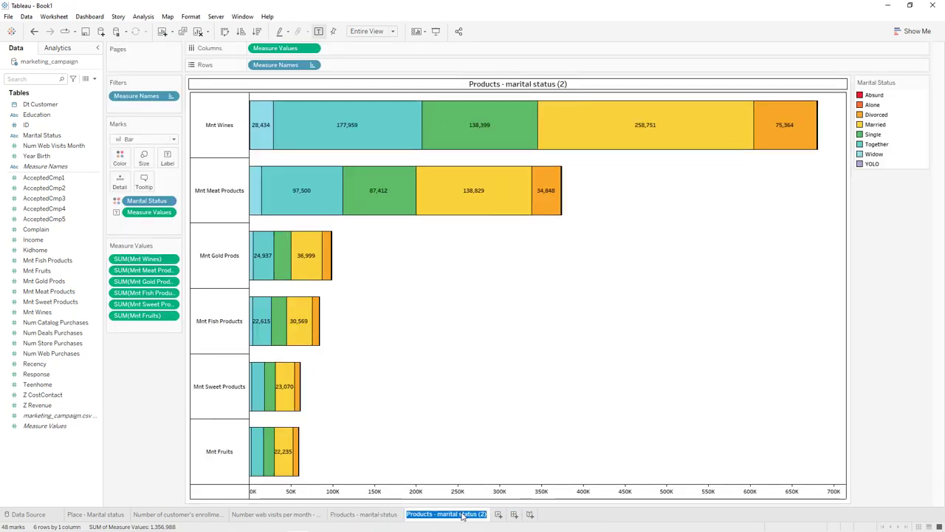
pyautogui.write('Complains')
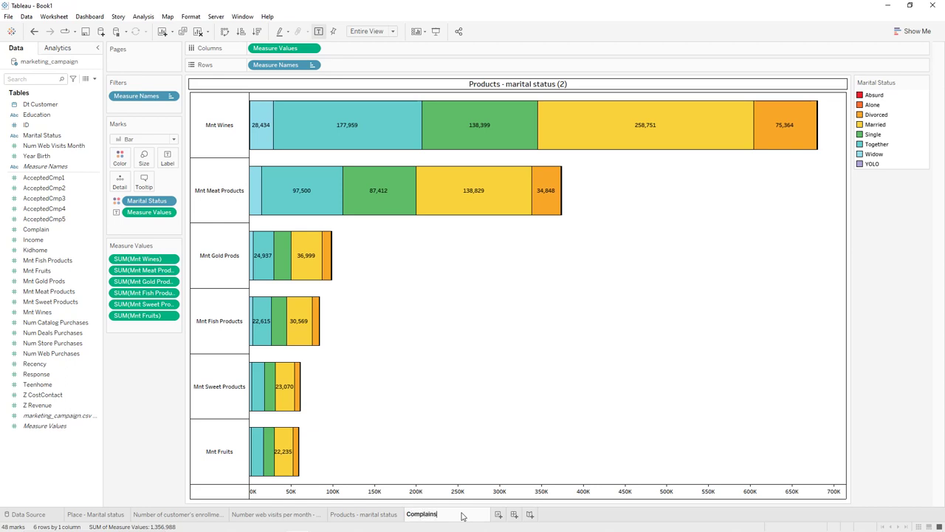
pyautogui.press('Return')
# Remove all product measures, labels and colour fields from the view.
pyautogui.moveTo(155, 316); pyautogui.dragTo(153, 326)
pyautogui.moveTo(152, 292); pyautogui.dragTo(147, 325)
pyautogui.moveTo(148, 272); pyautogui.dragTo(146, 314)
pyautogui.moveTo(148, 212); pyautogui.dragTo(148, 243)
pyautogui.moveTo(277, 48); pyautogui.dragTo(156, 255)
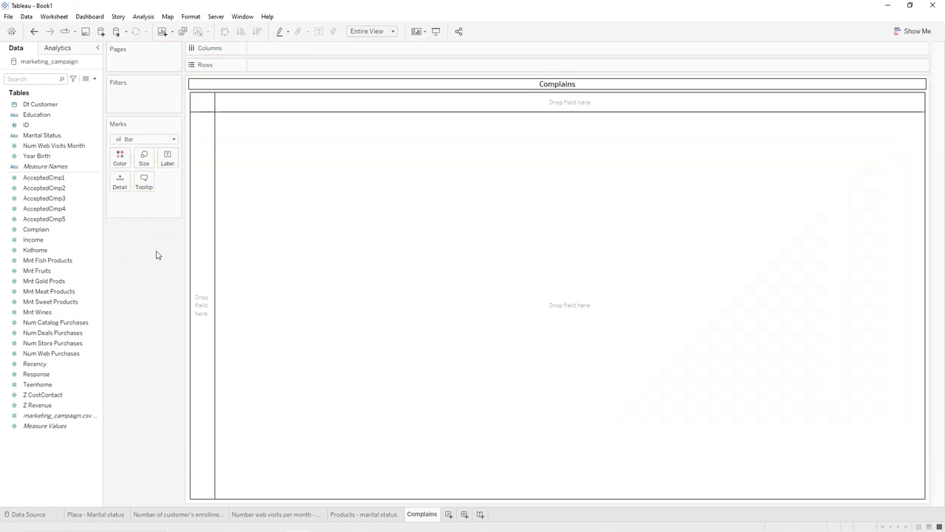
# Create a 'Total customers' calculated field using a FIXED COUNT of ID.
pyautogui.click(95, 78)
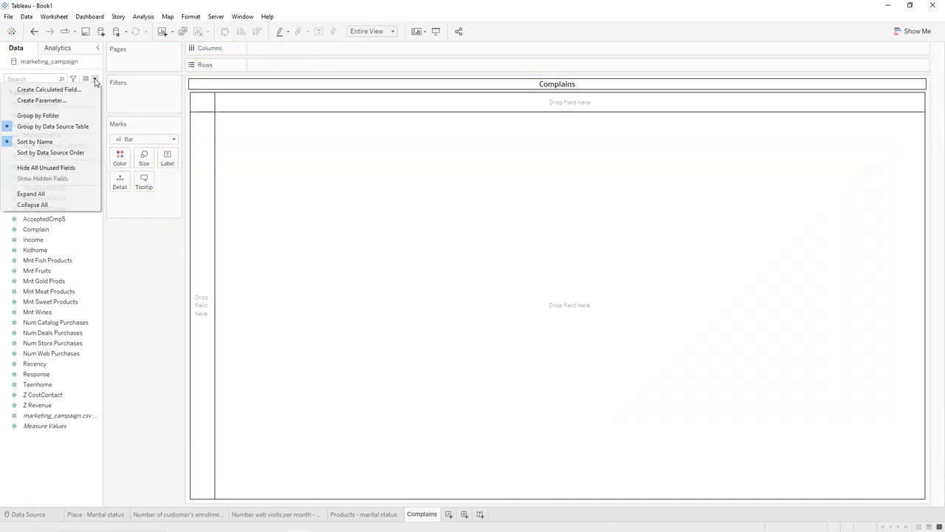
pyautogui.click(86, 90)
pyautogui.write('Tota')
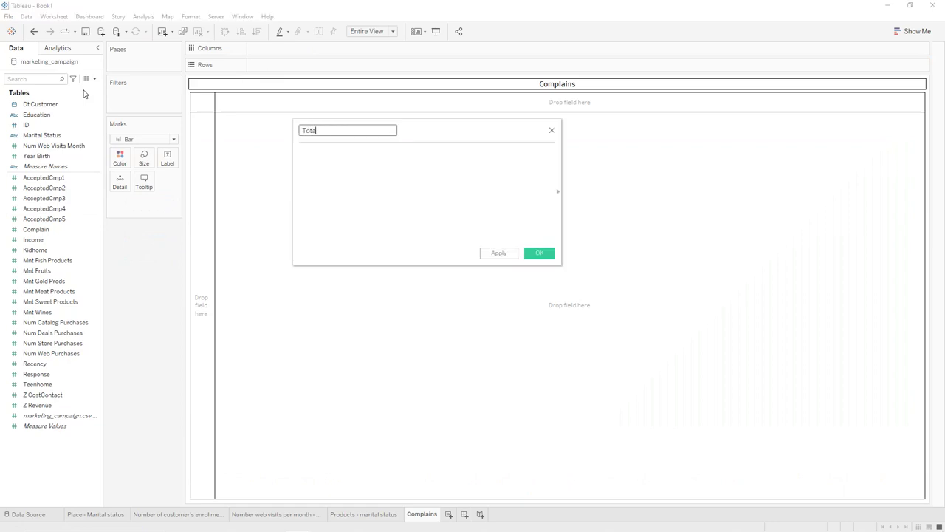
pyautogui.write('l customers')
pyautogui.press('Tab')
pyautogui.write('{FIXED')
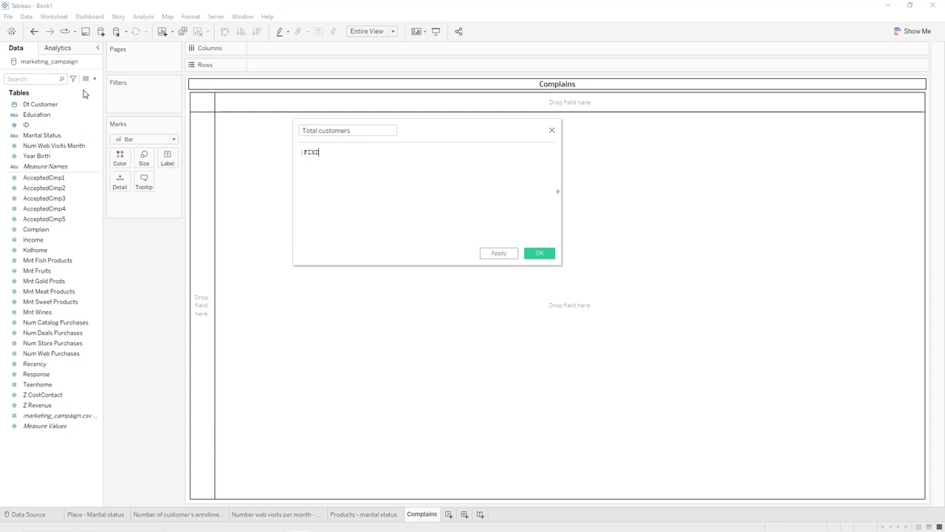
pyautogui.press('BackSpace')
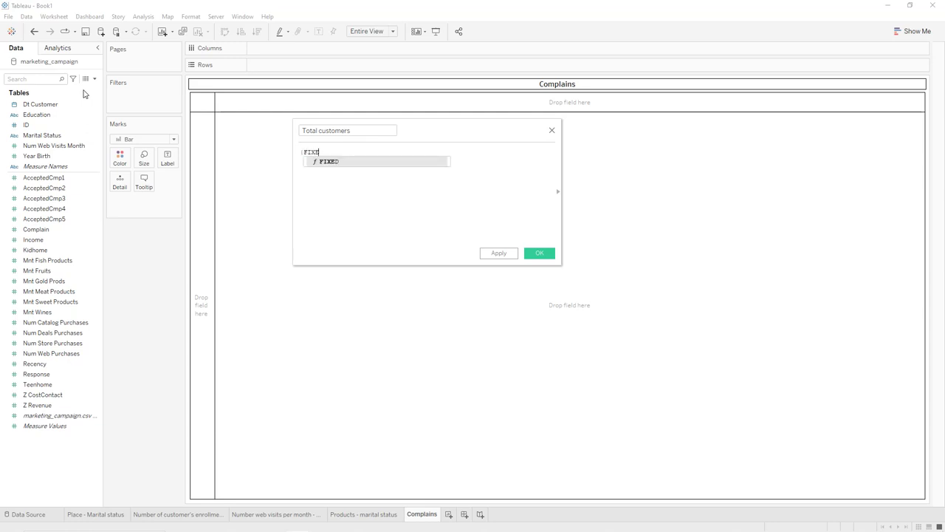
pyautogui.write('D: COU')
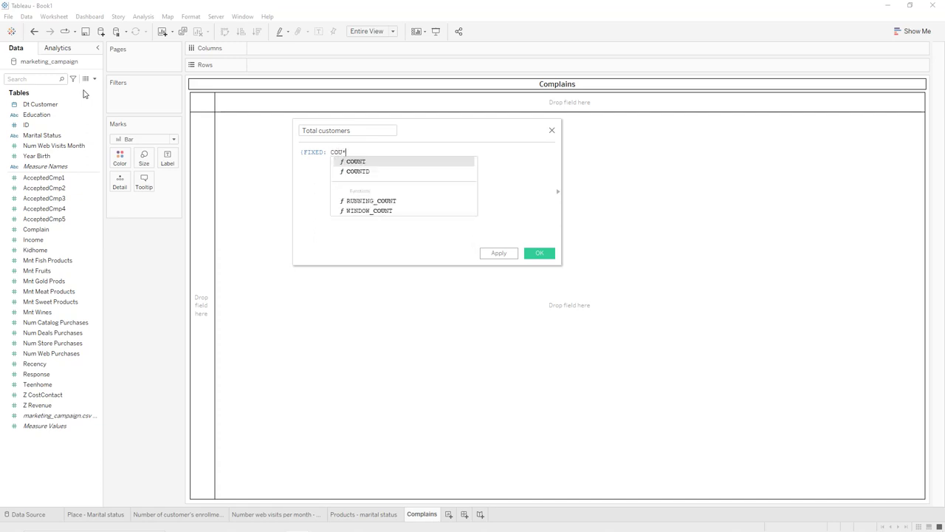
pyautogui.press('Return')
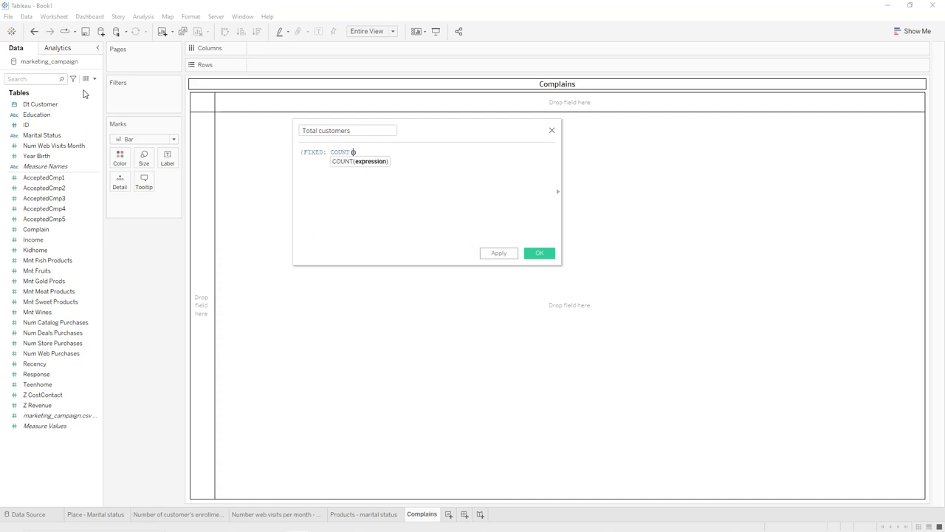
pyautogui.write('I')
pyautogui.press('Return')
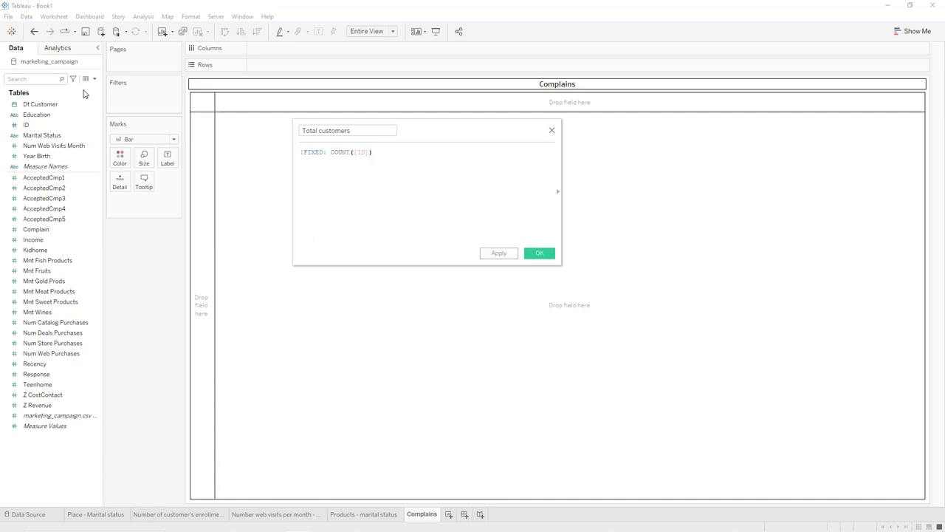
pyautogui.write(',')
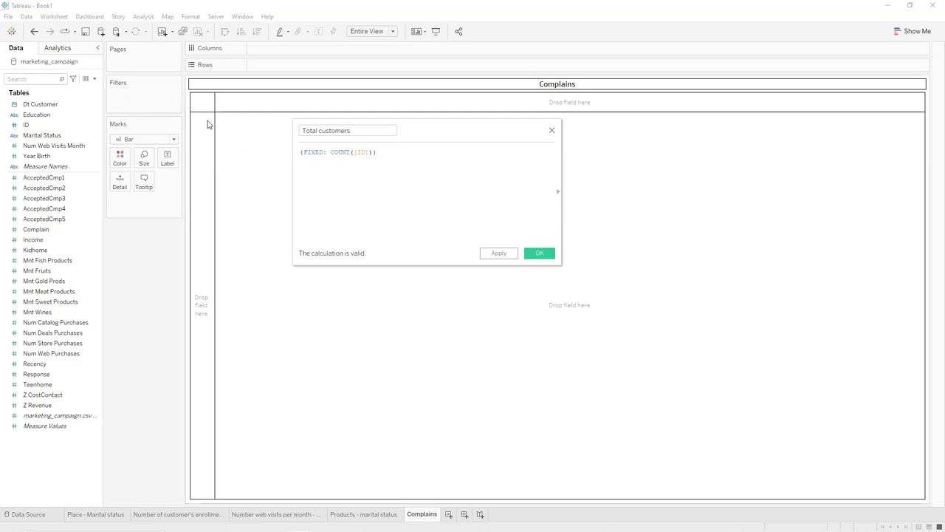
pyautogui.doubleClick(313, 153)
pyautogui.click(404, 153)
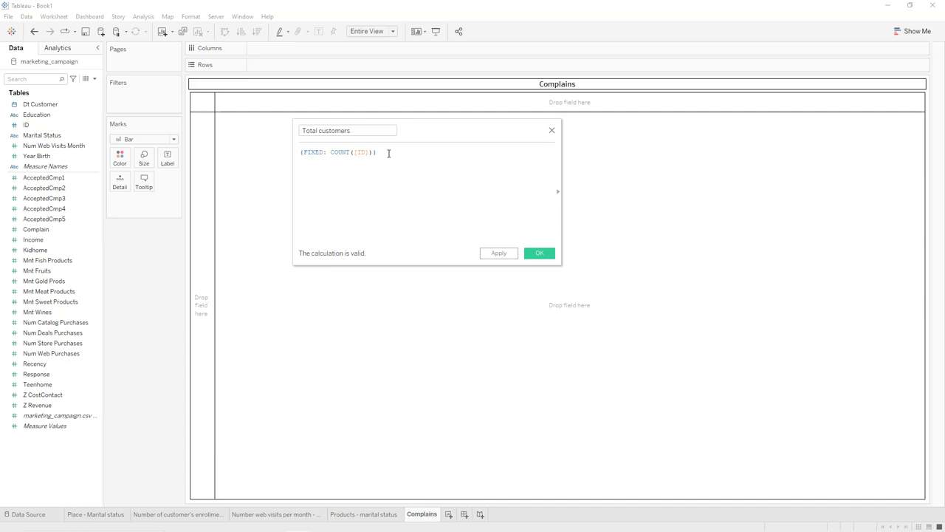
pyautogui.click(498, 253)
pyautogui.click(535, 253)
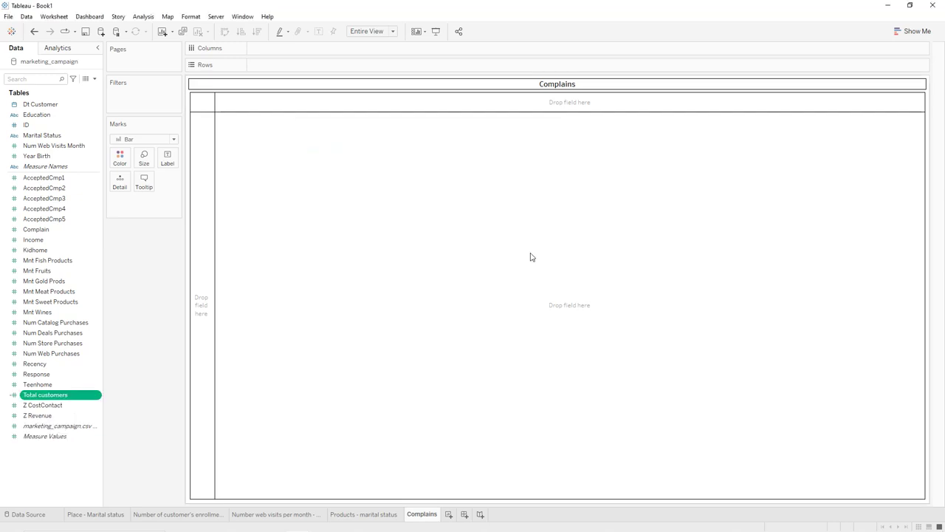
# Create a 'Label' calculated field containing the text "Total of".
pyautogui.click(96, 79)
pyautogui.click(86, 89)
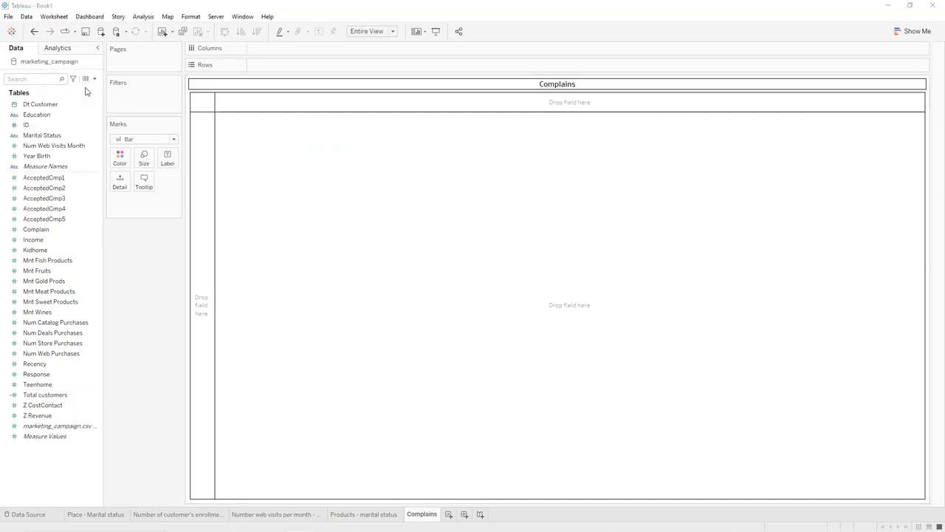
pyautogui.write('Label')
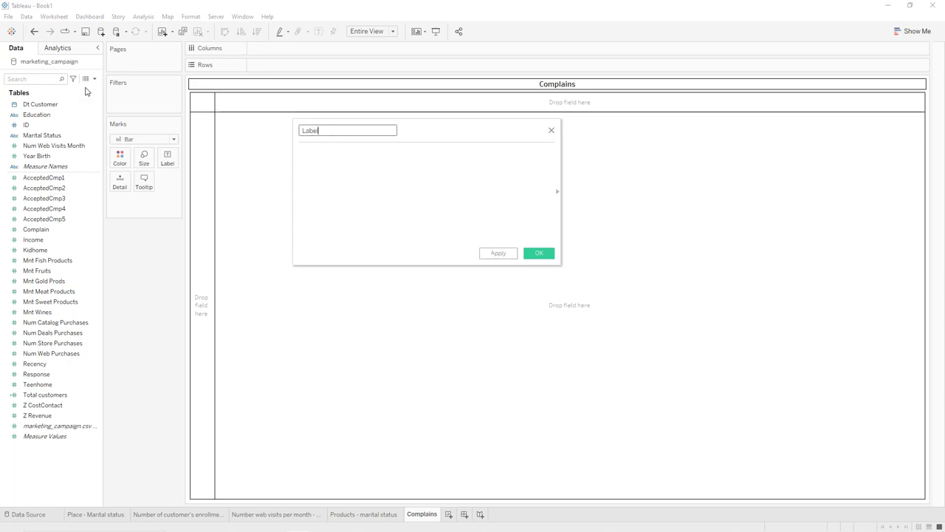
pyautogui.press('Tab')
pyautogui.write('"Total of"')
pyautogui.click(511, 255)
pyautogui.click(528, 254)
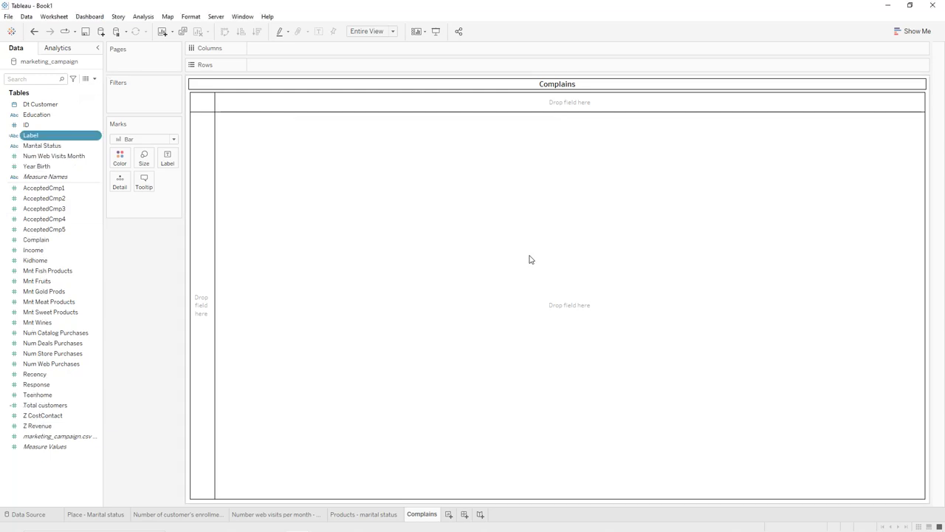
# Convert Complain to a dimension, alias 0/1 as No/Yes, and colour marks by it.
pyautogui.click(88, 240)
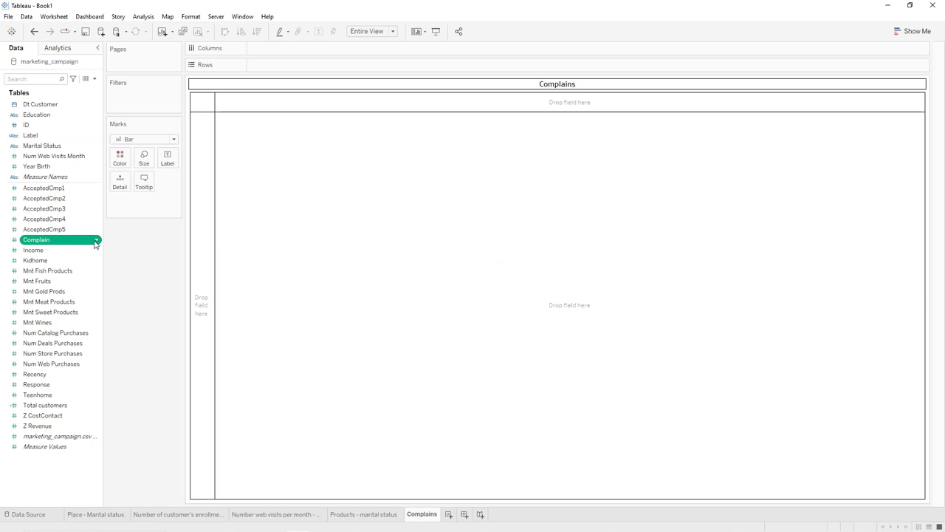
pyautogui.click(97, 242)
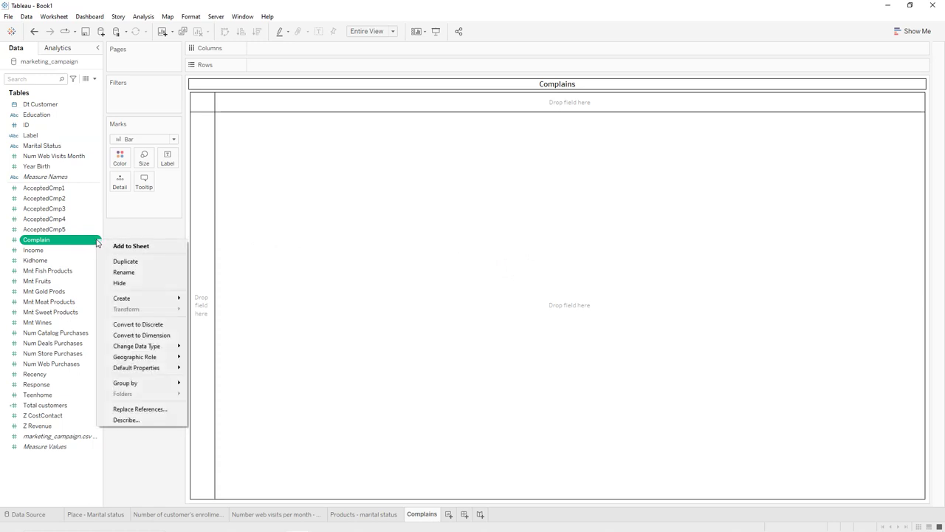
pyautogui.click(130, 337)
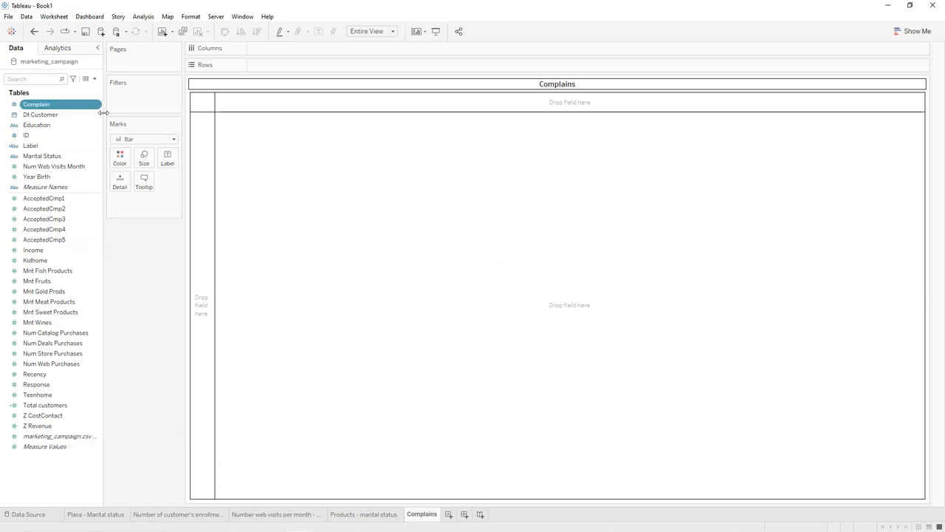
pyautogui.click(96, 107)
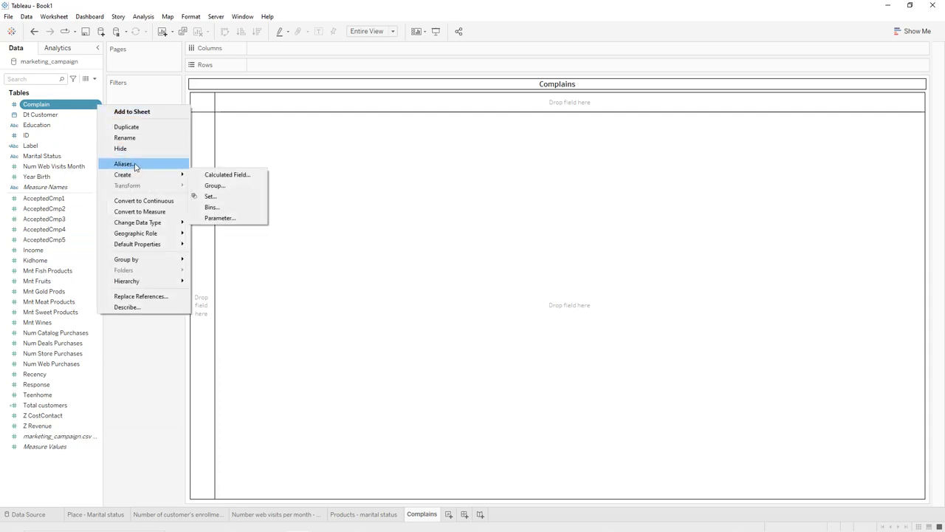
pyautogui.click(131, 162)
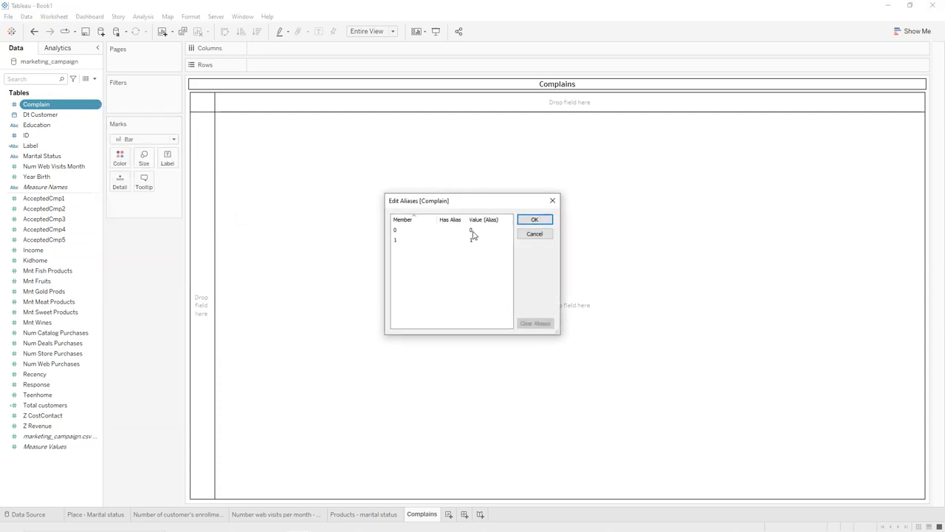
pyautogui.click(474, 232)
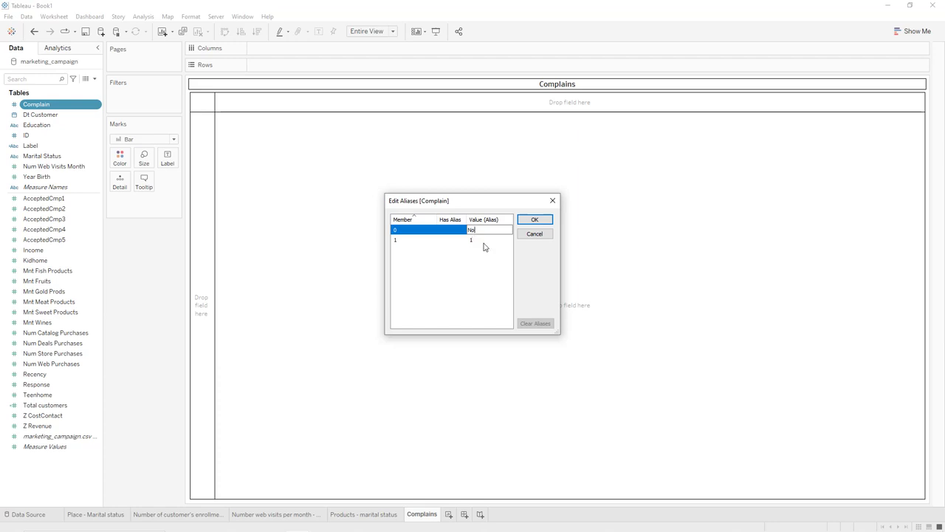
pyautogui.click(482, 239)
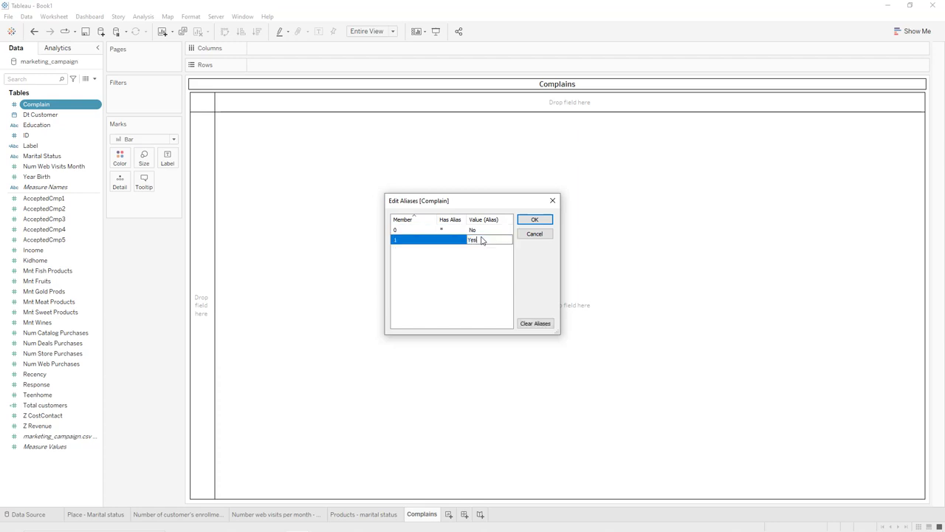
pyautogui.click(534, 219)
pyautogui.moveTo(36, 104); pyautogui.dragTo(120, 158)
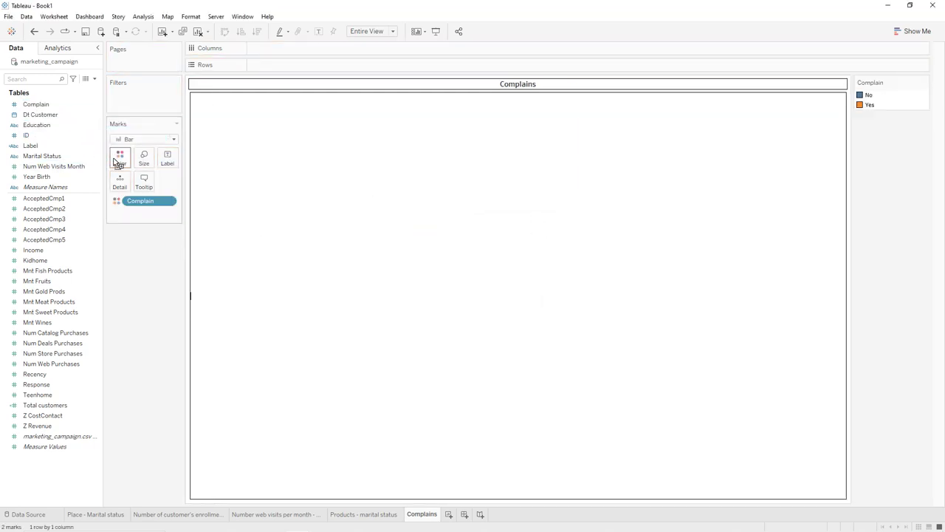
# Switch the marks to Pie and size the slices by Count of ID.
pyautogui.click(147, 142)
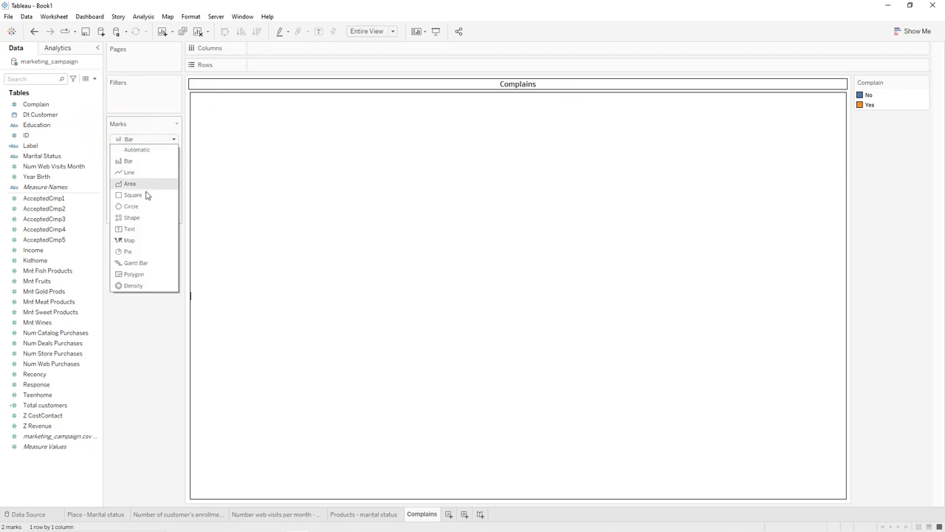
pyautogui.click(145, 254)
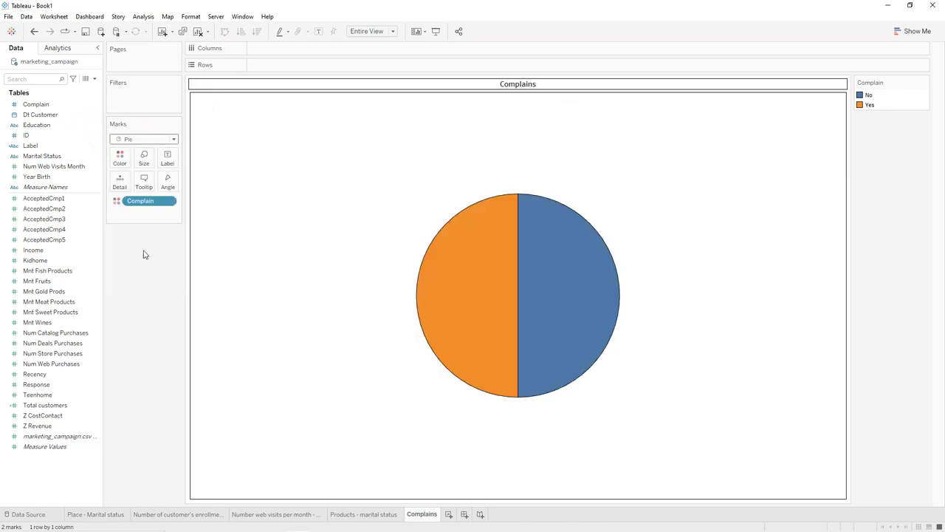
pyautogui.moveTo(55, 137); pyautogui.dragTo(148, 182)
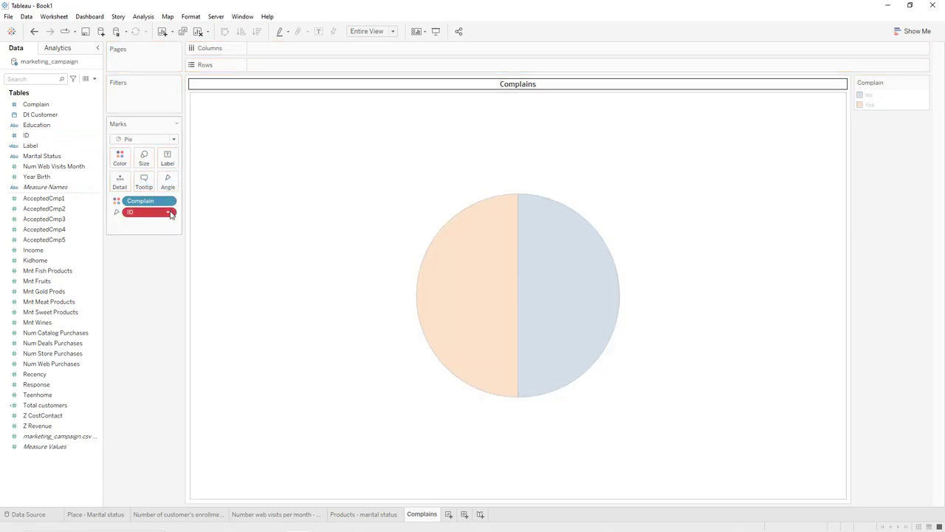
pyautogui.click(170, 212)
pyautogui.moveTo(186, 339)
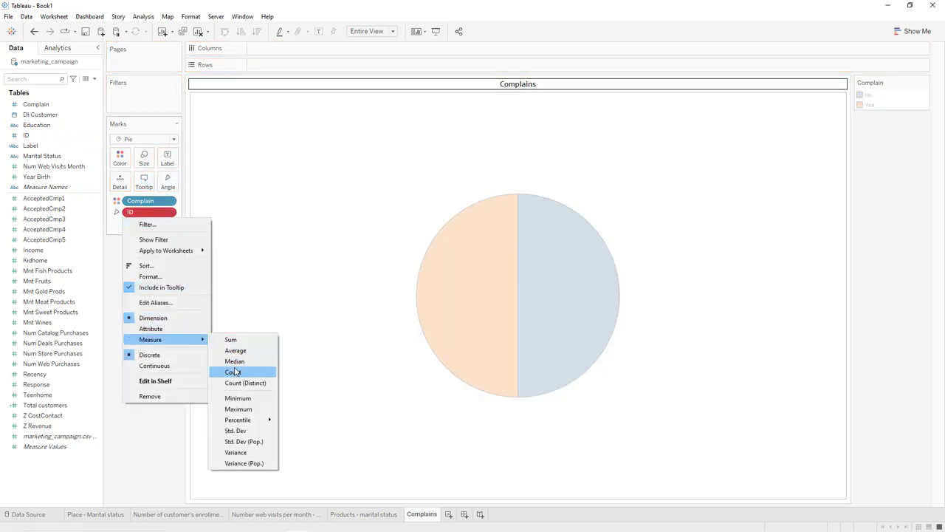
pyautogui.click(234, 371)
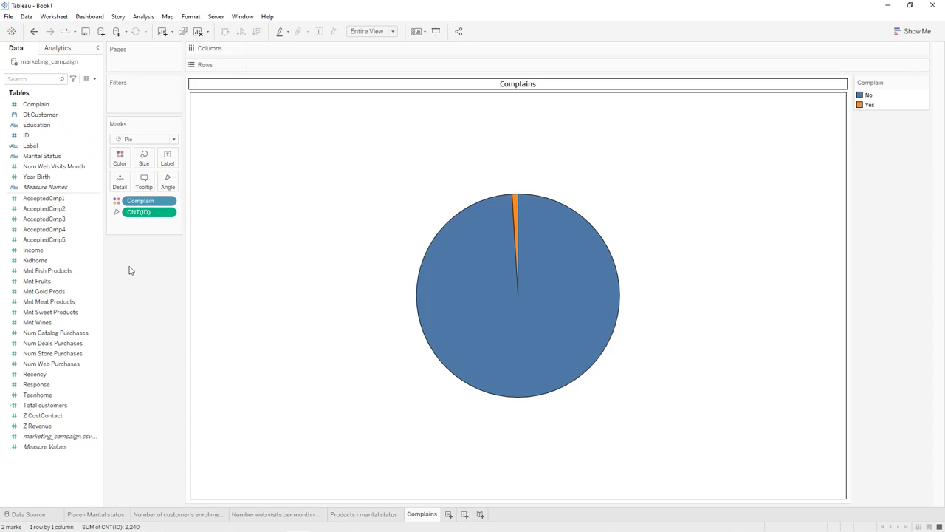
# Label each slice with Complain and its count shown as percent of total.
pyautogui.moveTo(133, 205); pyautogui.dragTo(167, 159)
pyautogui.moveTo(141, 214); pyautogui.dragTo(169, 167)
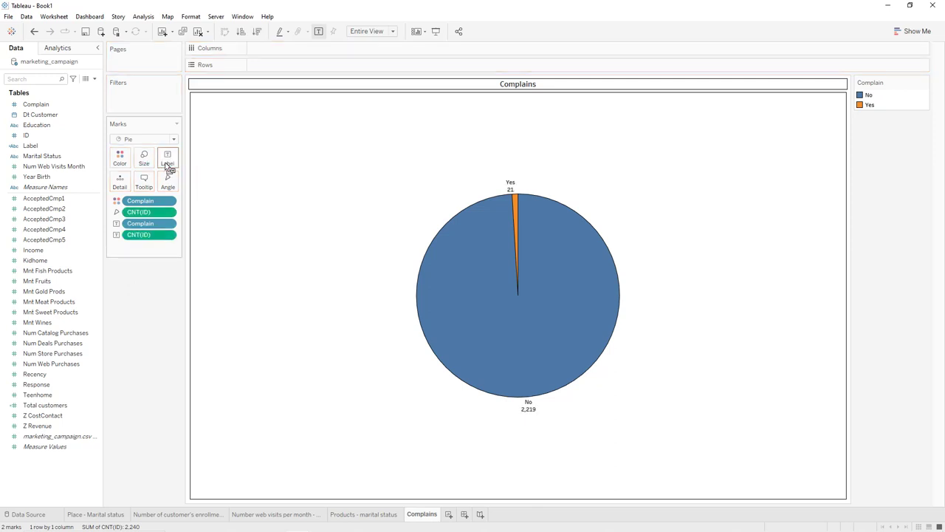
pyautogui.click(171, 234)
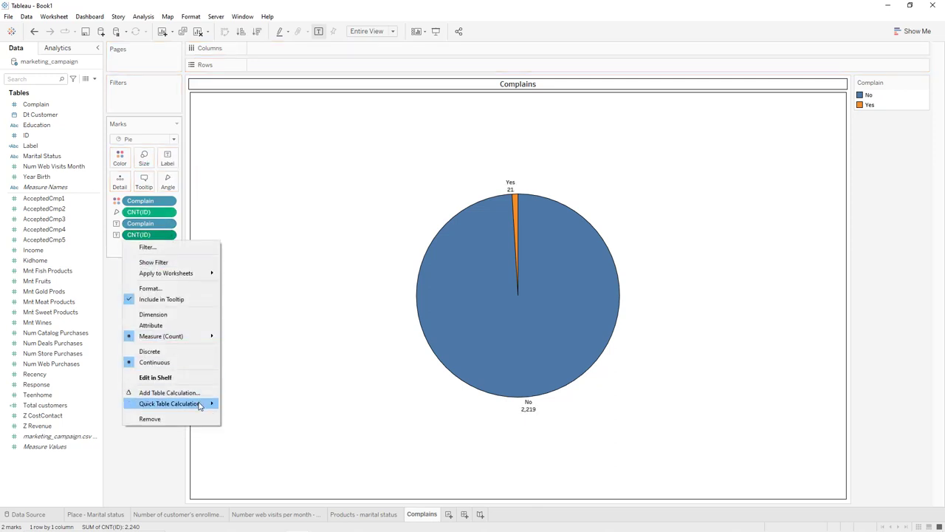
pyautogui.moveTo(201, 404)
pyautogui.click(253, 437)
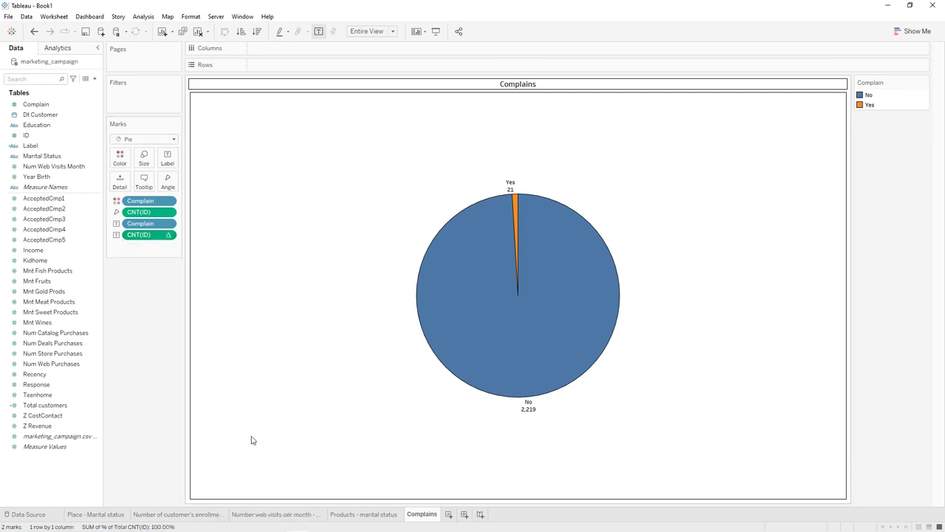
pyautogui.click(925, 82)
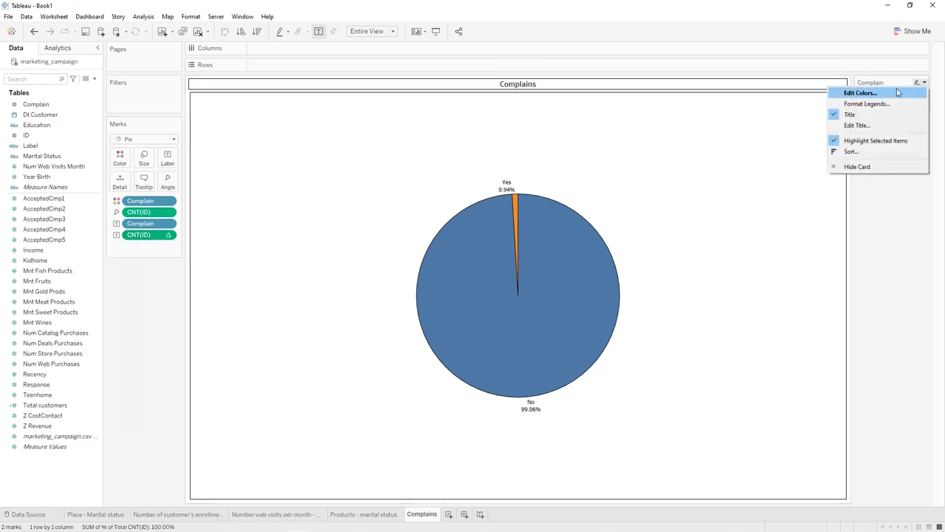
# Colour the Yes slice red and the No slice green.
pyautogui.click(890, 93)
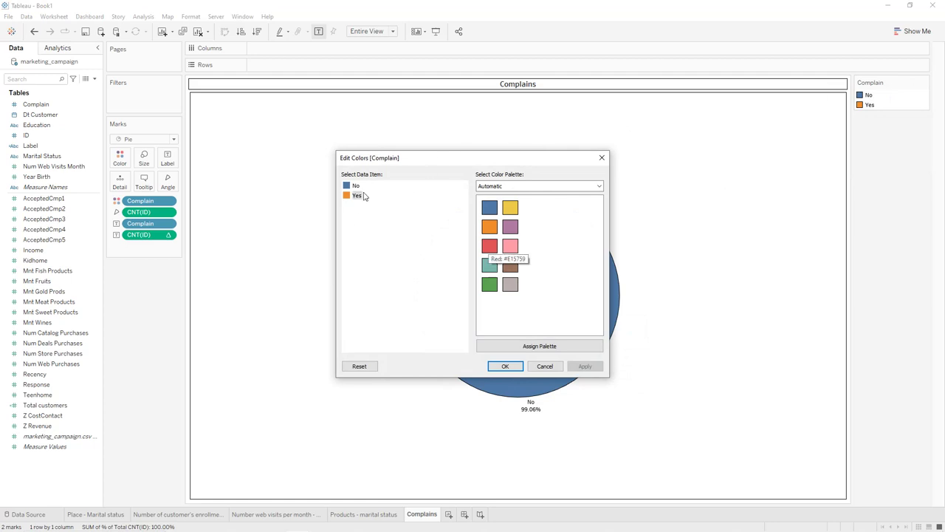
pyautogui.click(355, 196)
pyautogui.click(493, 248)
pyautogui.click(356, 186)
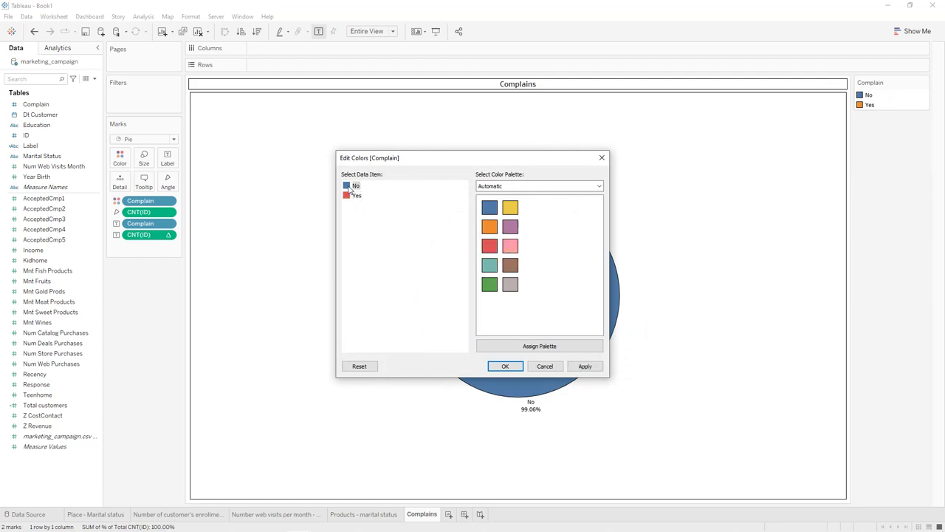
pyautogui.click(498, 285)
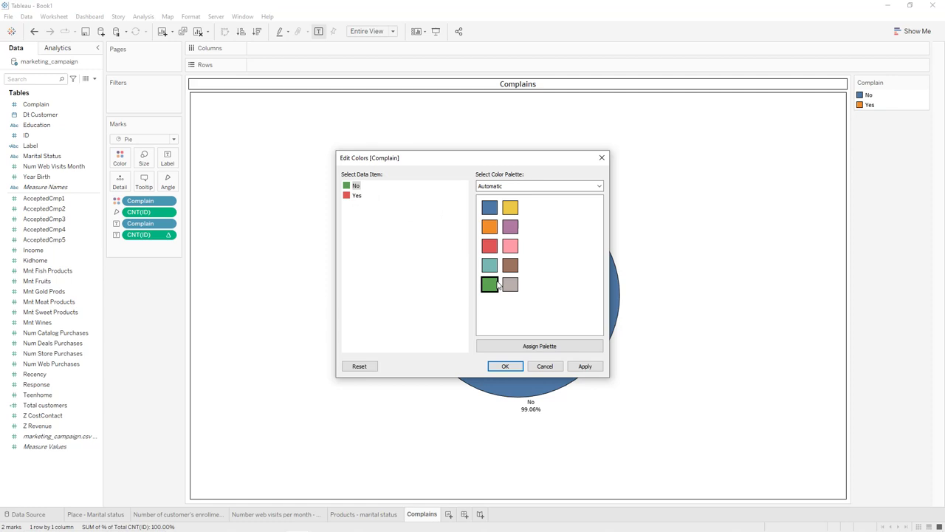
pyautogui.click(585, 367)
pyautogui.click(505, 366)
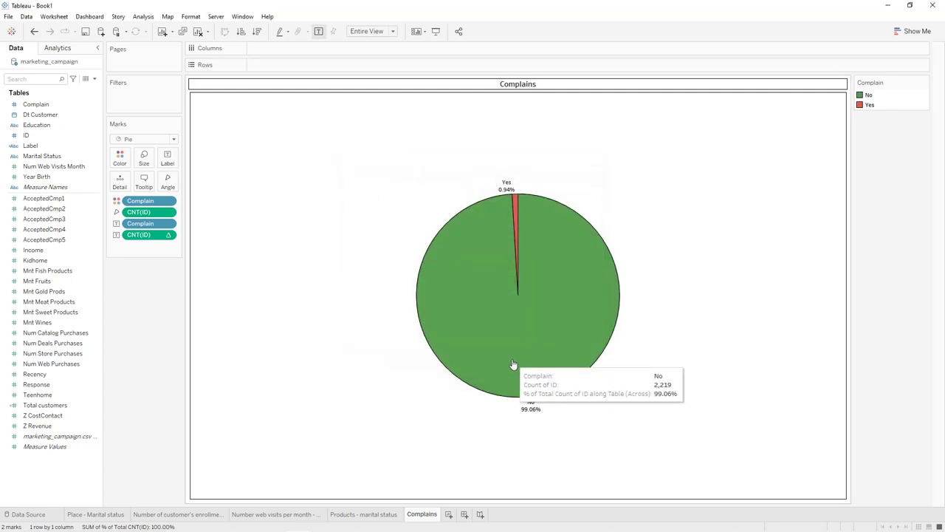
# Add a constant 0 measure to the Rows shelf.
pyautogui.doubleClick(263, 69)
pyautogui.write('0')
pyautogui.press('Return')
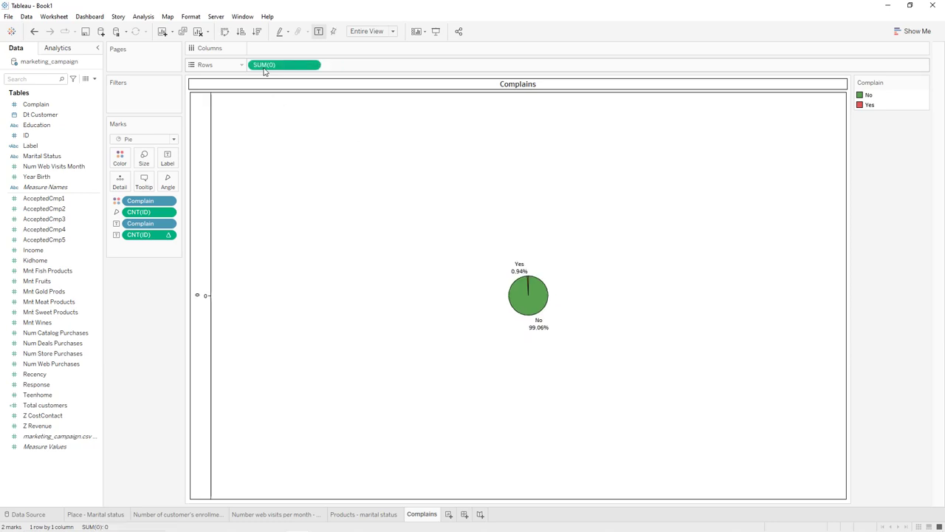
# Duplicate SUM(0) as a second pie layer and make it plain white, with no labels or colour split.
pyautogui.moveTo(274, 68); pyautogui.dragTo(362, 65)
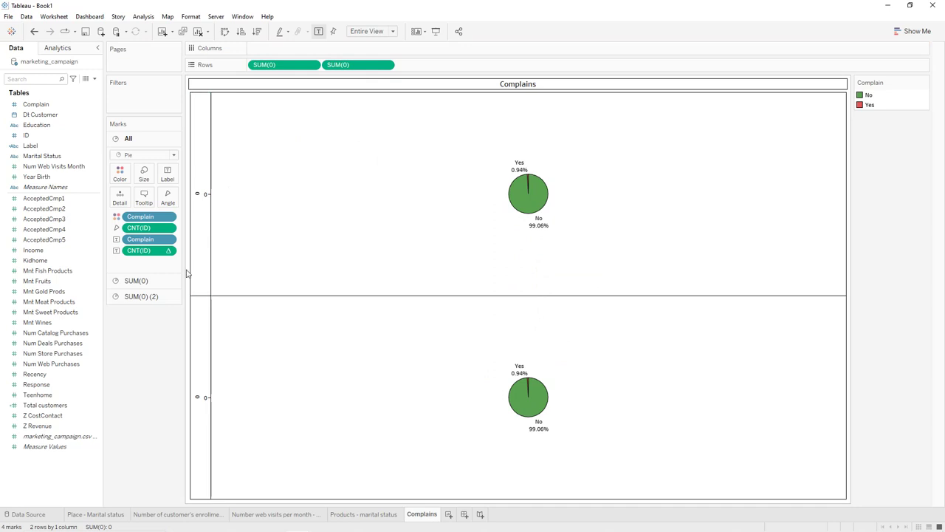
pyautogui.click(151, 296)
pyautogui.moveTo(146, 282); pyautogui.dragTo(144, 308)
pyautogui.moveTo(140, 248); pyautogui.dragTo(137, 307)
pyautogui.click(121, 206)
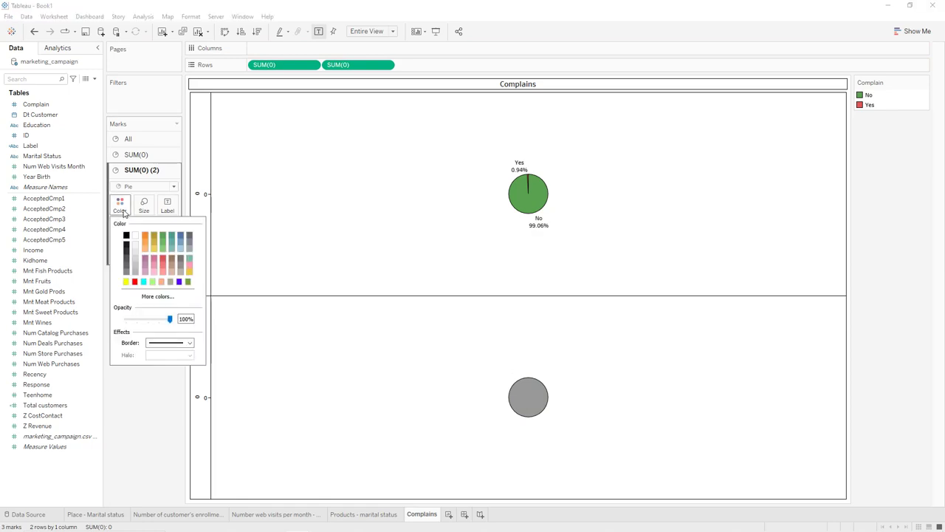
pyautogui.click(135, 237)
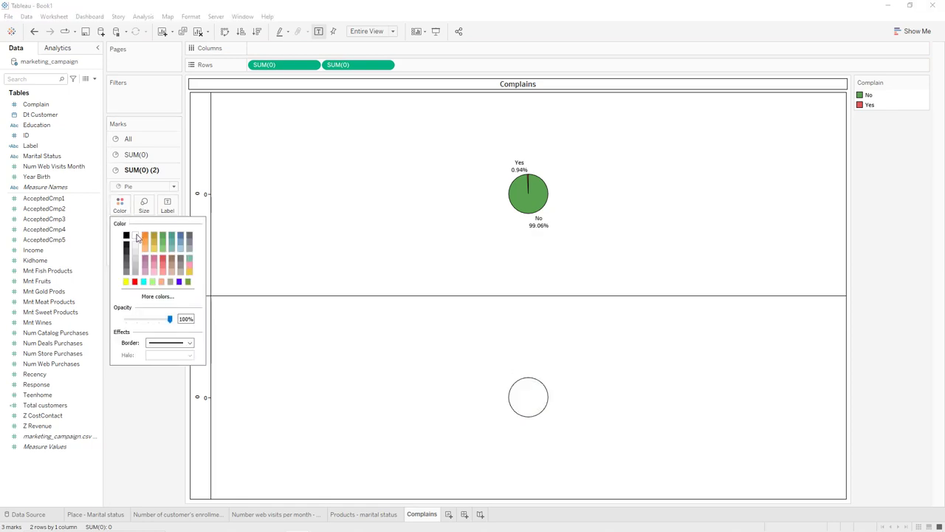
# Enlarge the coloured Complain pie, overlay both layers on a dual axis, and hide the axis header.
pyautogui.click(136, 154)
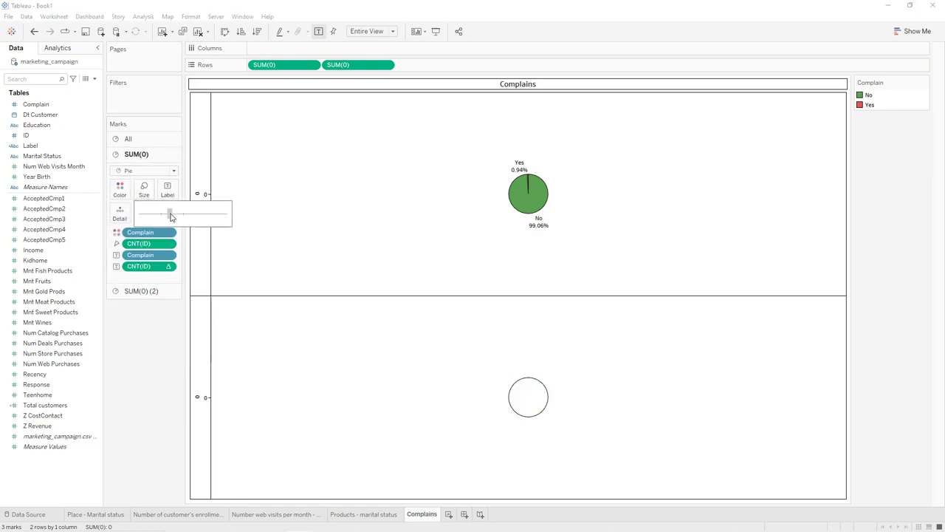
pyautogui.moveTo(162, 213); pyautogui.dragTo(170, 214)
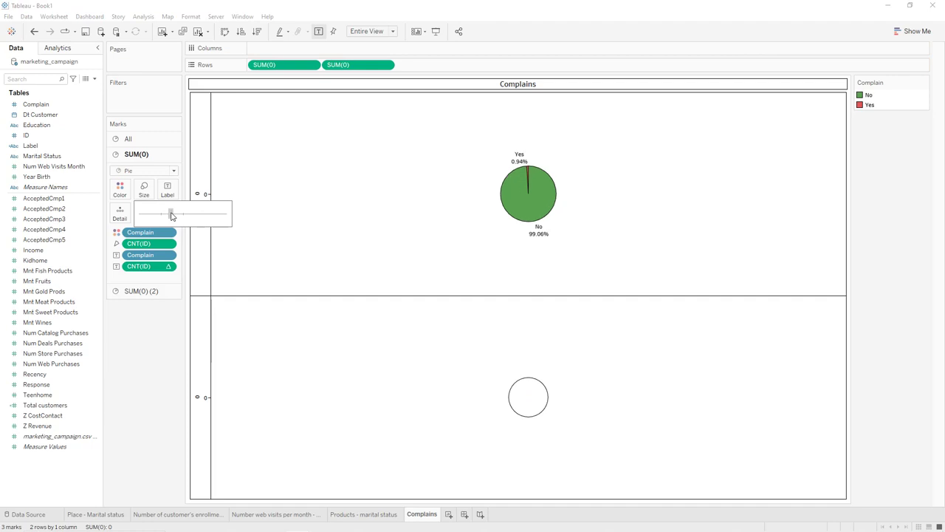
pyautogui.click(387, 66)
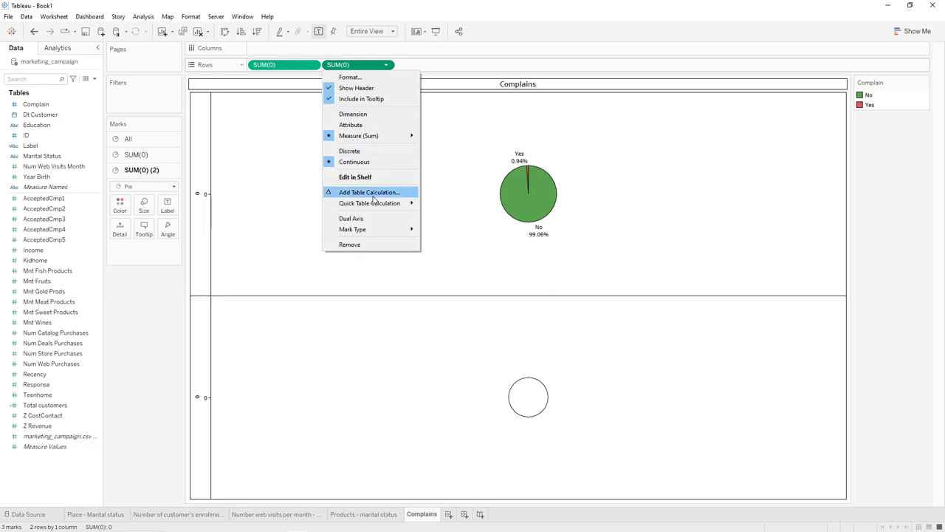
pyautogui.click(370, 220)
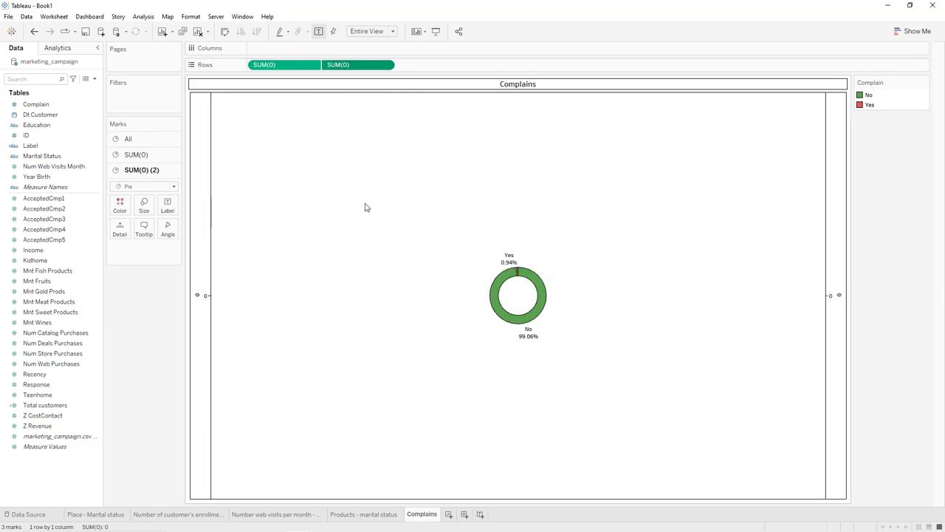
pyautogui.rightClick(204, 269)
pyautogui.click(235, 360)
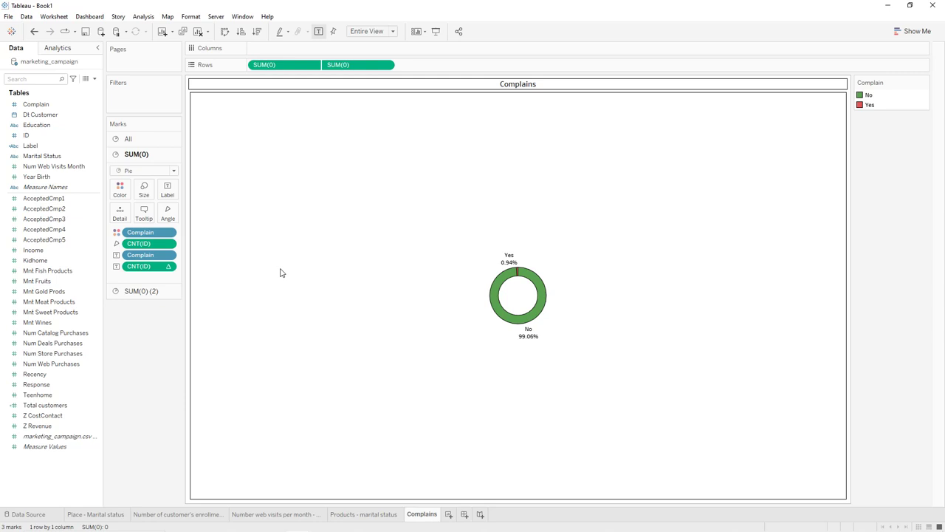
pyautogui.click(45, 198)
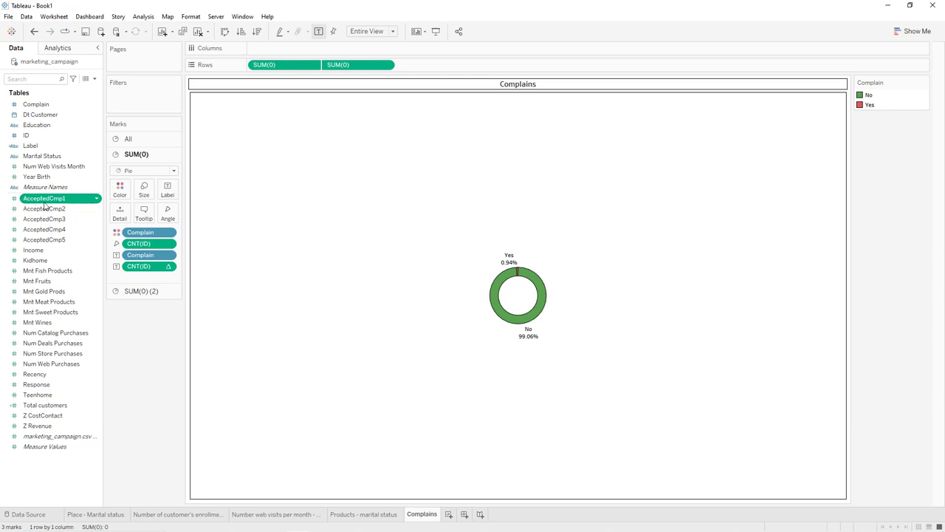
# Convert AcceptedCmp1, AcceptedCmp2, AcceptedCmp3, AcceptedCmp4, AcceptedCmp5 and Response from measures to dimensions.
pyautogui.click(96, 201)
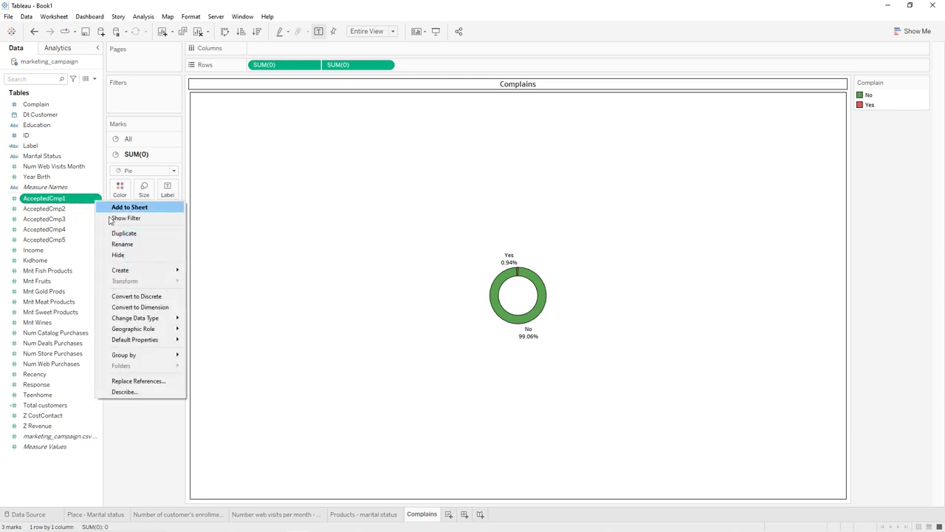
pyautogui.click(130, 308)
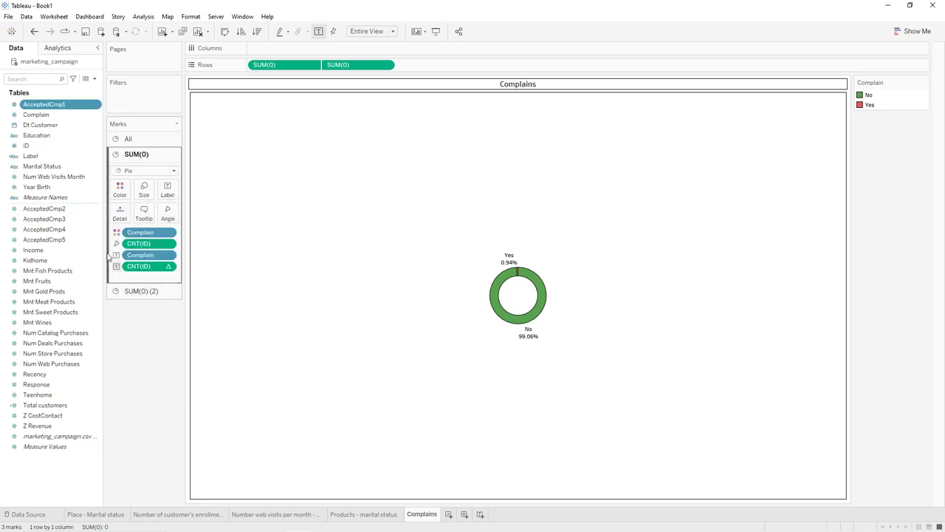
pyautogui.click(97, 209)
pyautogui.click(138, 318)
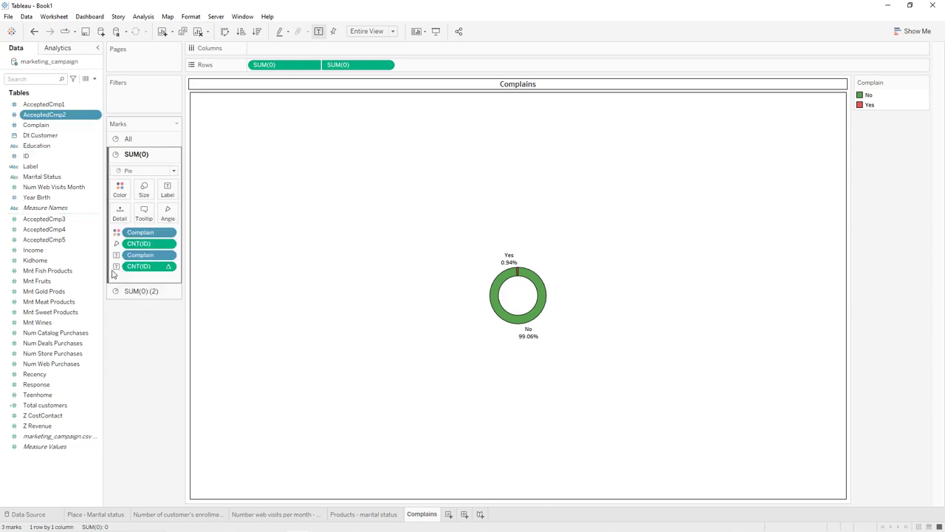
pyautogui.click(97, 220)
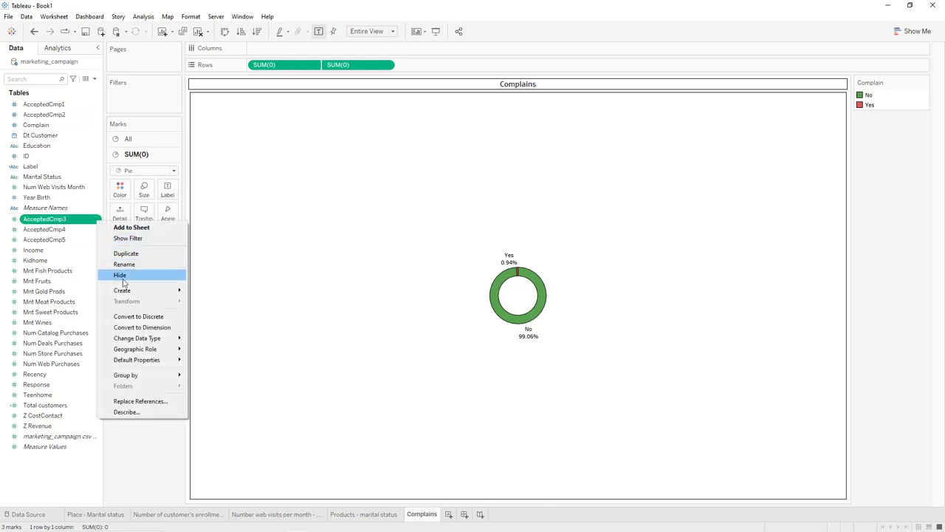
pyautogui.click(141, 327)
pyautogui.click(97, 230)
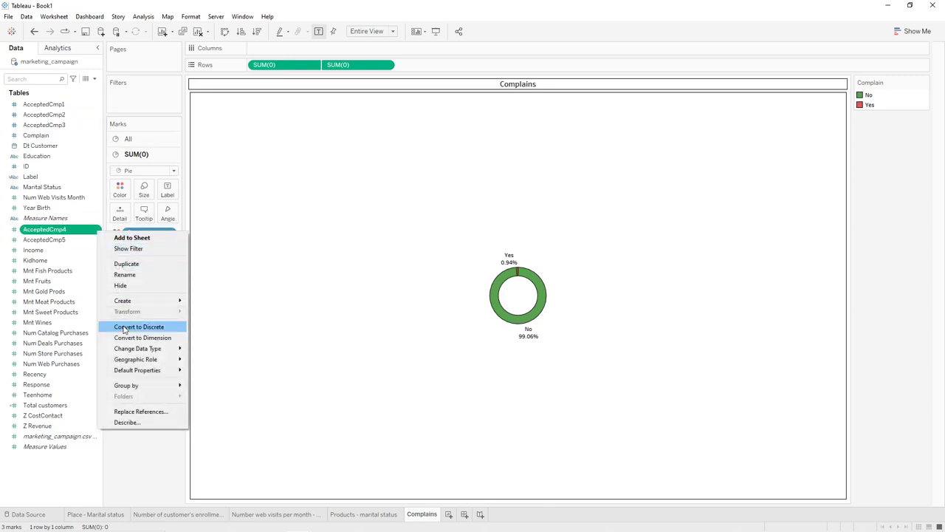
pyautogui.click(140, 337)
pyautogui.click(97, 240)
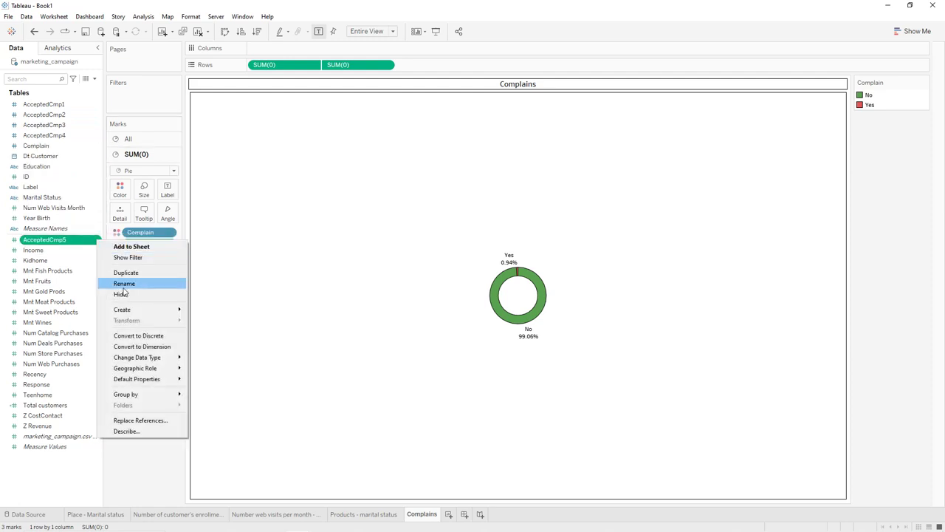
pyautogui.click(136, 348)
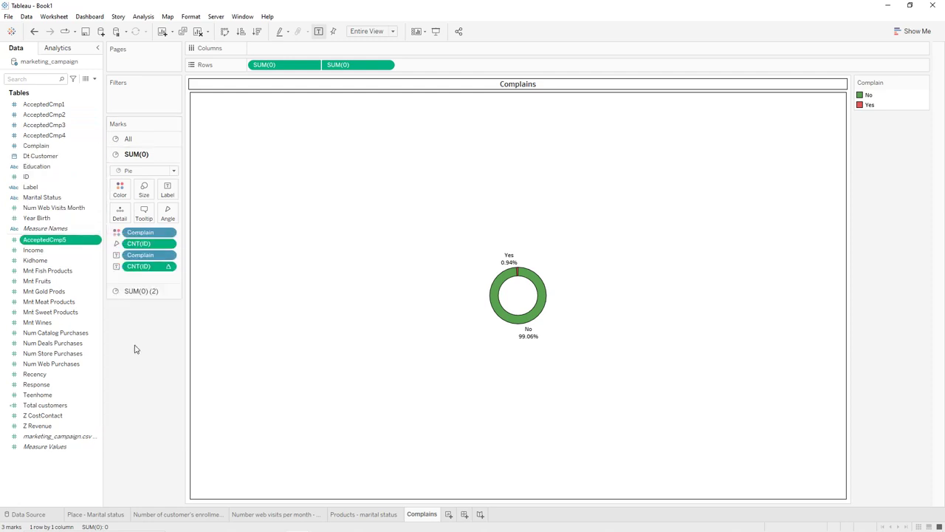
pyautogui.click(97, 384)
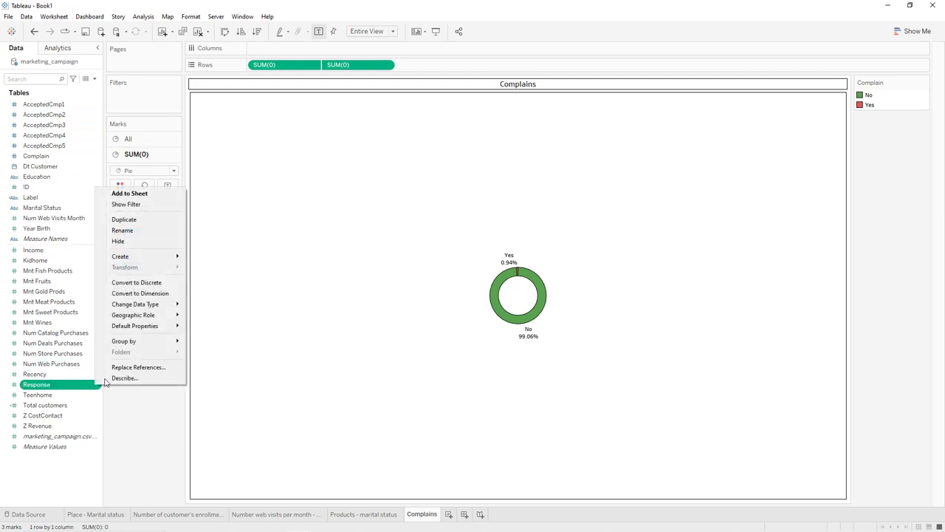
pyautogui.click(139, 294)
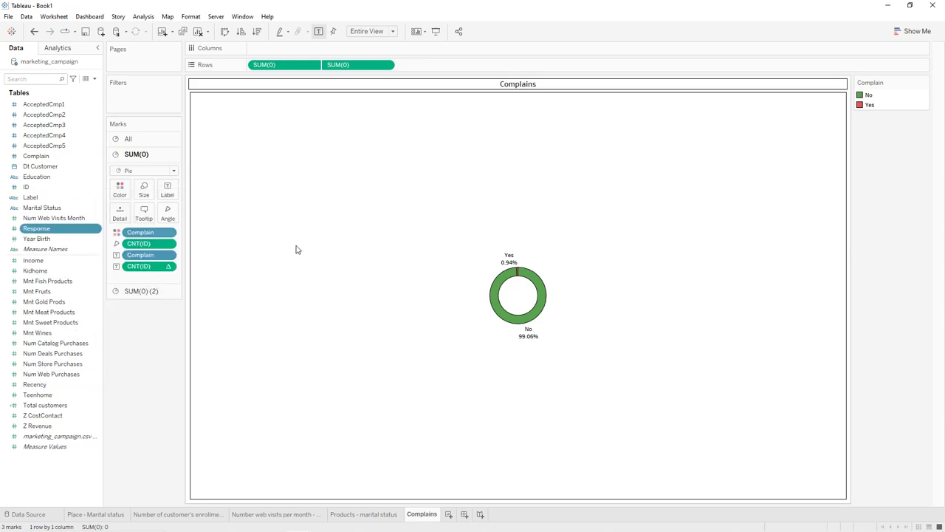
# Rename the Complains sheet to 'Complaints'.
pyautogui.doubleClick(430, 515)
pyautogui.press('Return')
pyautogui.click(430, 513)
pyautogui.write('t')
pyautogui.press('Return')
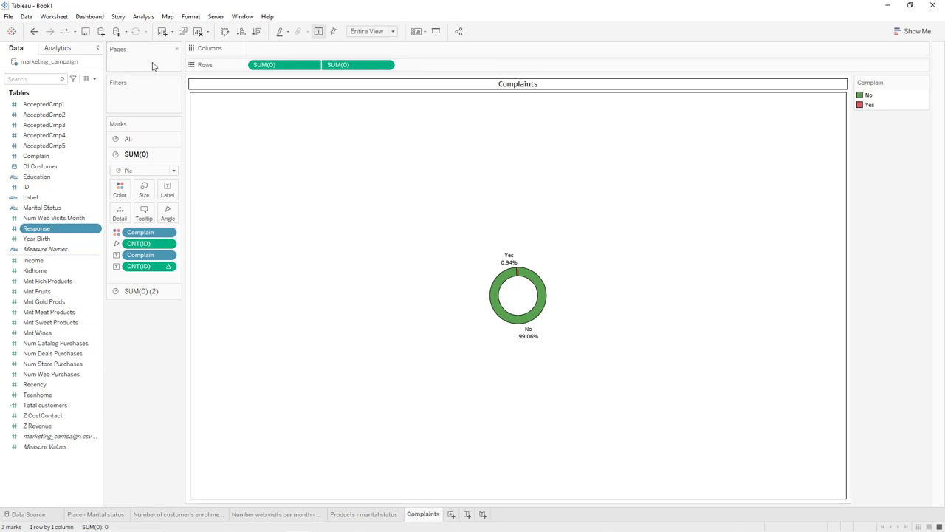
# Add the Label field and total customers to the white layer, placing 'Total of 2,240' in the donut centre.
pyautogui.click(154, 291)
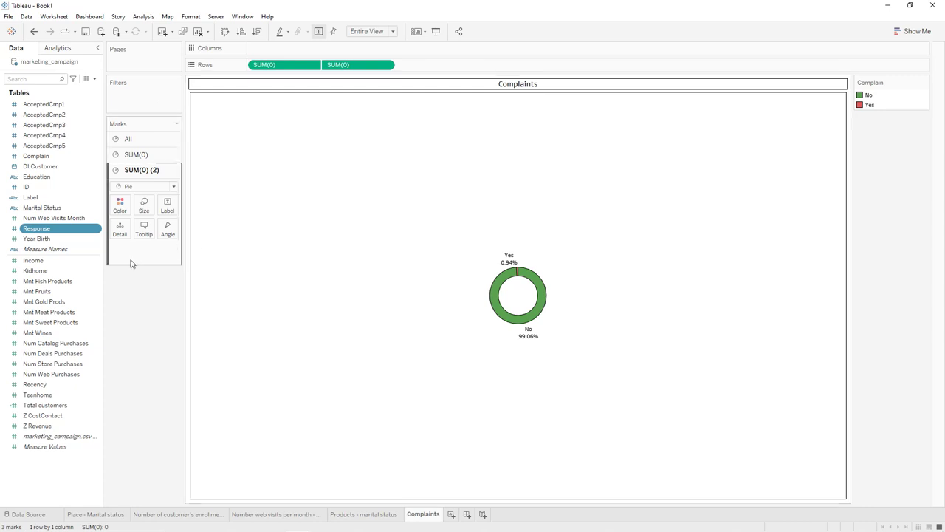
pyautogui.moveTo(46, 197); pyautogui.dragTo(164, 207)
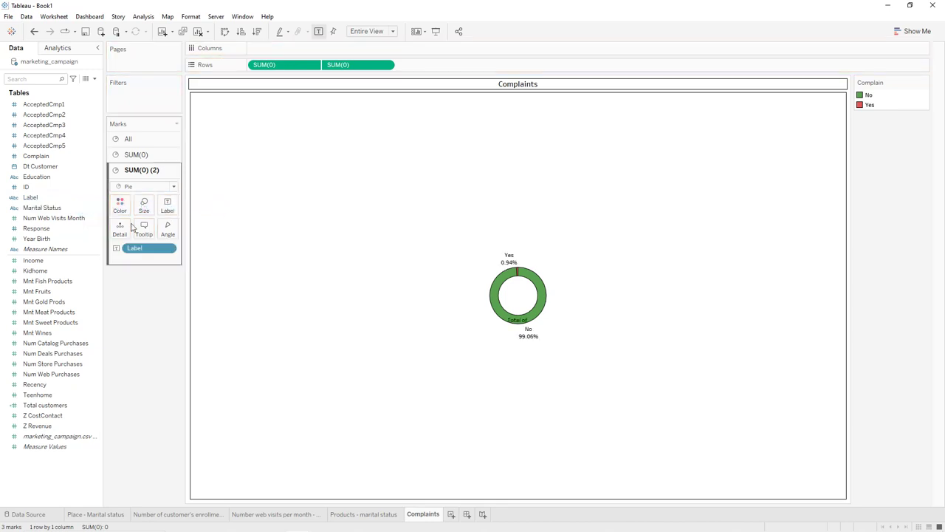
pyautogui.moveTo(44, 405); pyautogui.dragTo(172, 212)
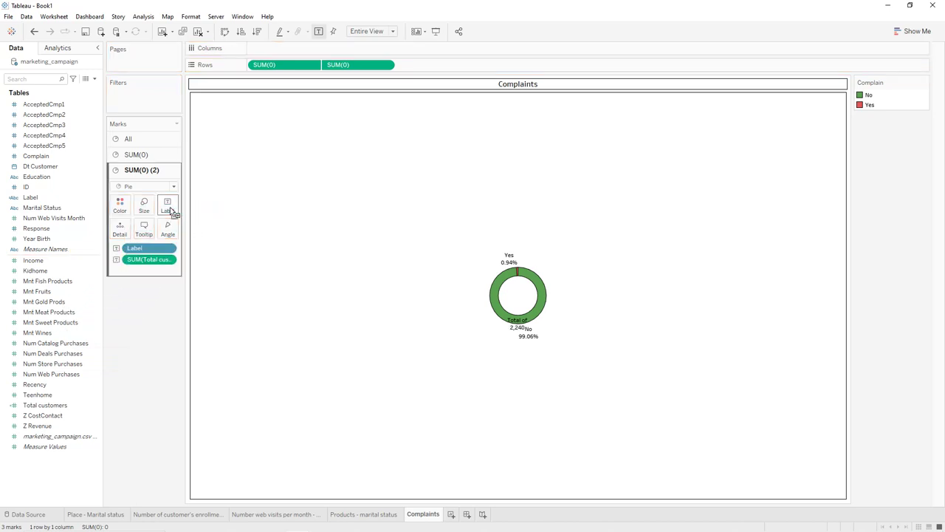
pyautogui.click(520, 327)
pyautogui.moveTo(520, 327); pyautogui.dragTo(519, 296)
pyautogui.click(616, 255)
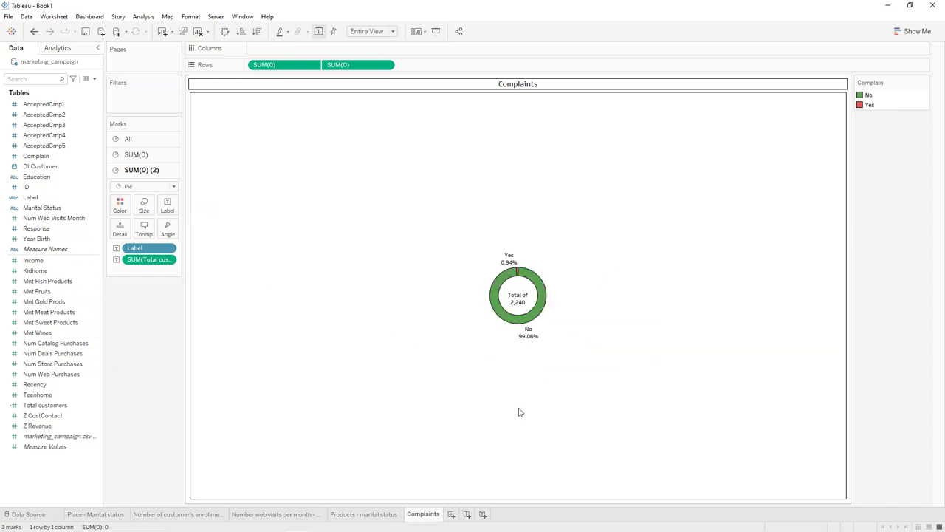
# Duplicate the Complaints sheet as 'First campaign - Yes' and add an AcceptedCmp1 filter.
pyautogui.rightClick(428, 515)
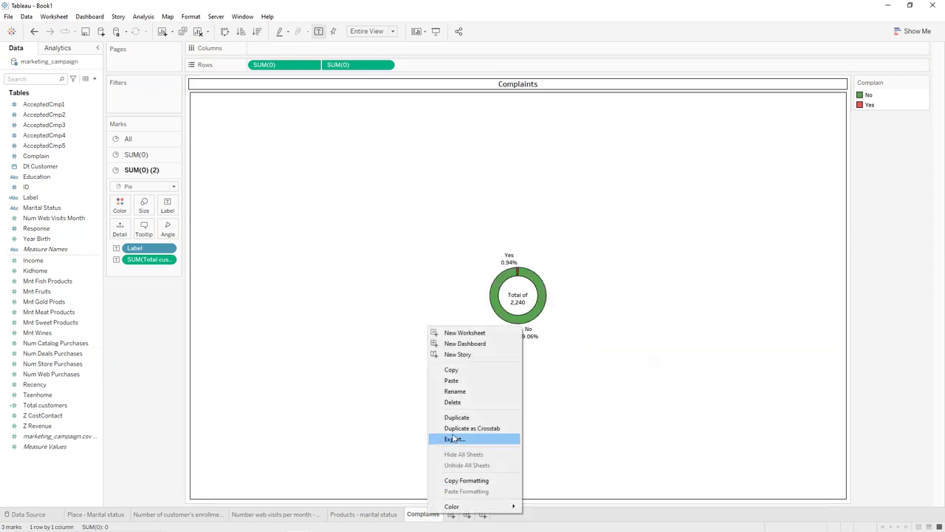
pyautogui.click(456, 417)
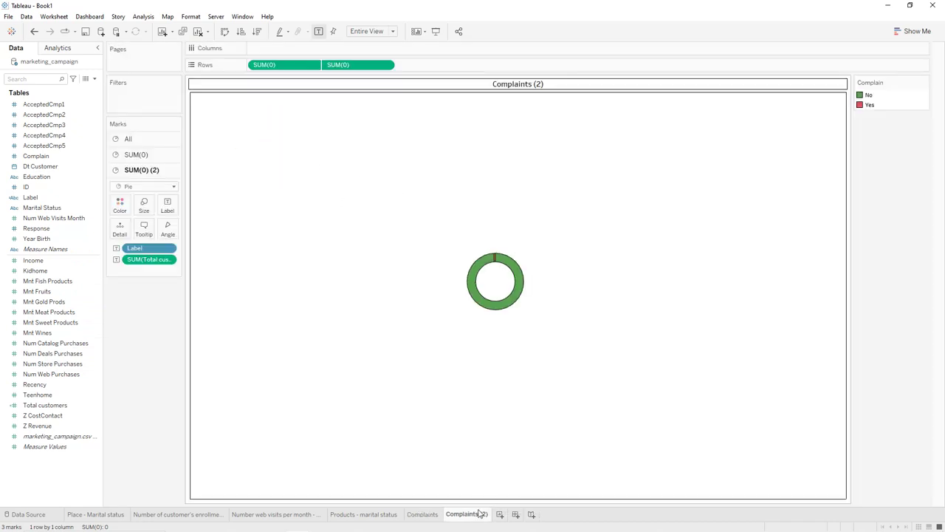
pyautogui.doubleClick(472, 515)
pyautogui.write('F')
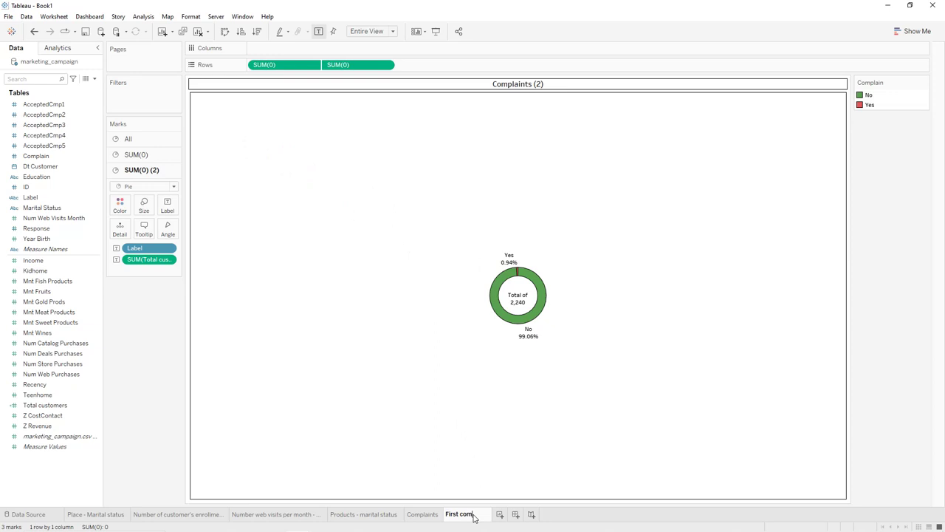
pyautogui.write('irst campaign - Yes')
pyautogui.press('Return')
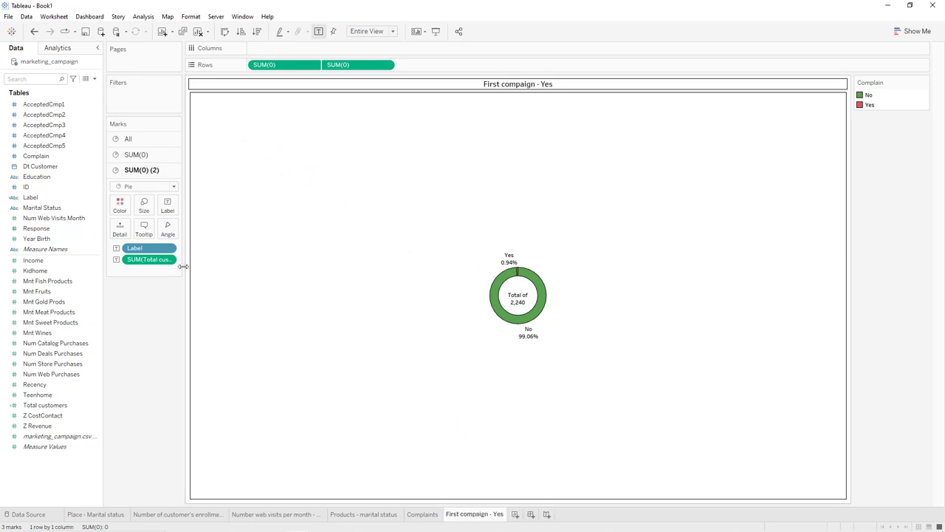
pyautogui.click(50, 107)
pyautogui.moveTo(56, 108); pyautogui.dragTo(129, 101)
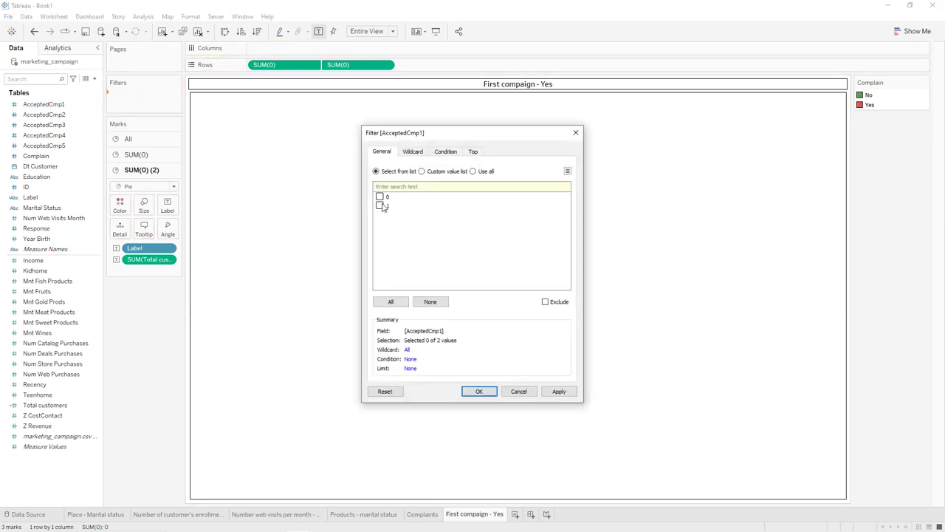
# Filter to AcceptedCmp1 = 1 and replace the centre label's total customers with a count of ID.
pyautogui.click(559, 391)
pyautogui.click(478, 391)
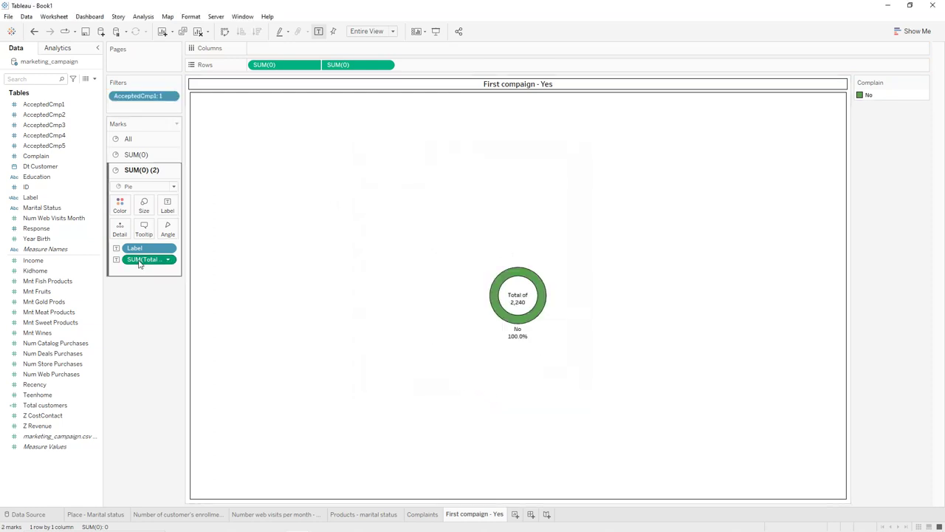
pyautogui.moveTo(142, 266); pyautogui.dragTo(144, 301)
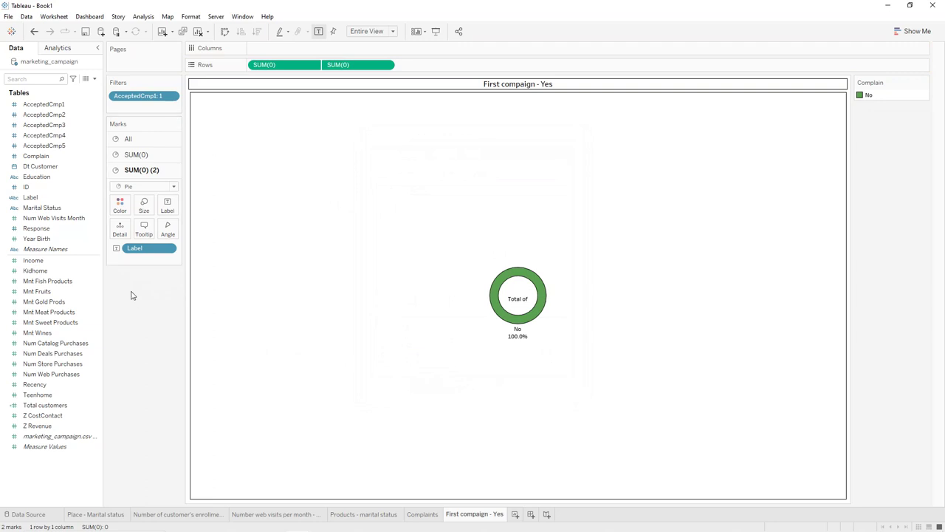
pyautogui.click(46, 192)
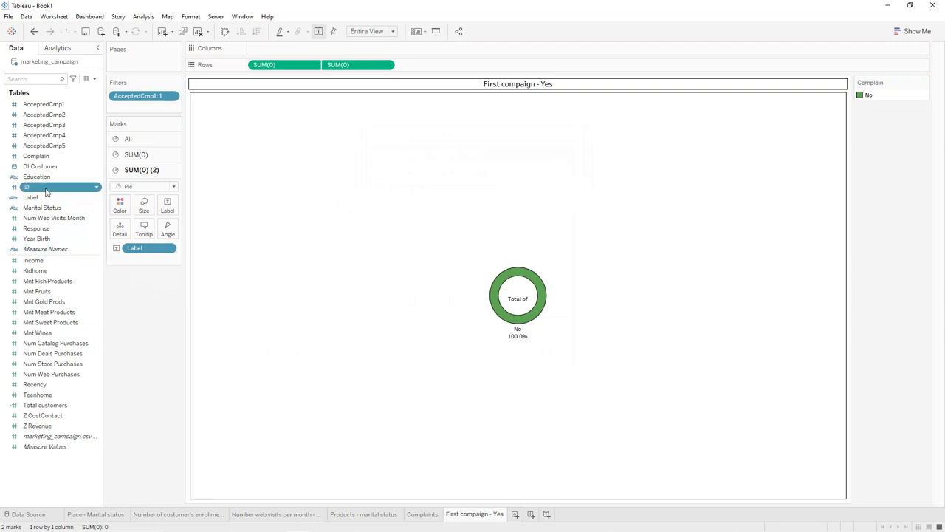
pyautogui.moveTo(48, 192); pyautogui.dragTo(167, 205)
pyautogui.click(169, 260)
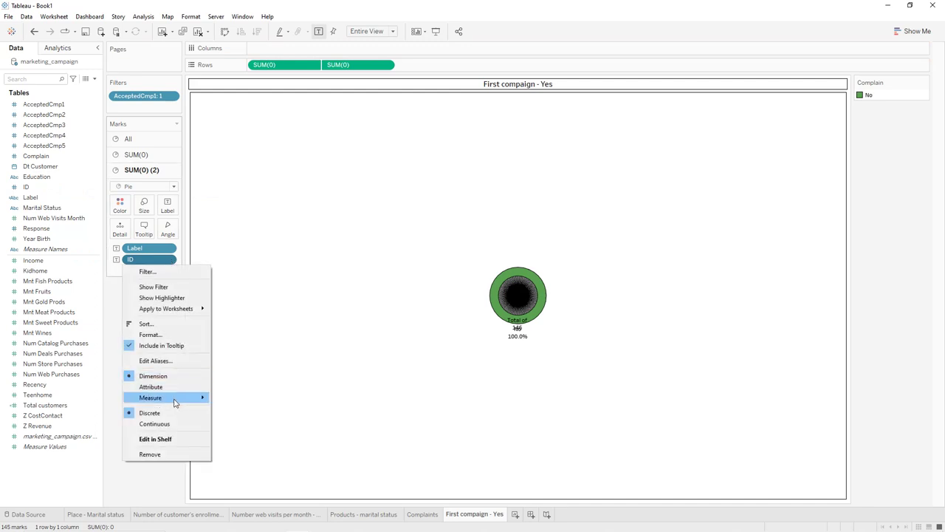
pyautogui.moveTo(176, 399)
pyautogui.click(230, 430)
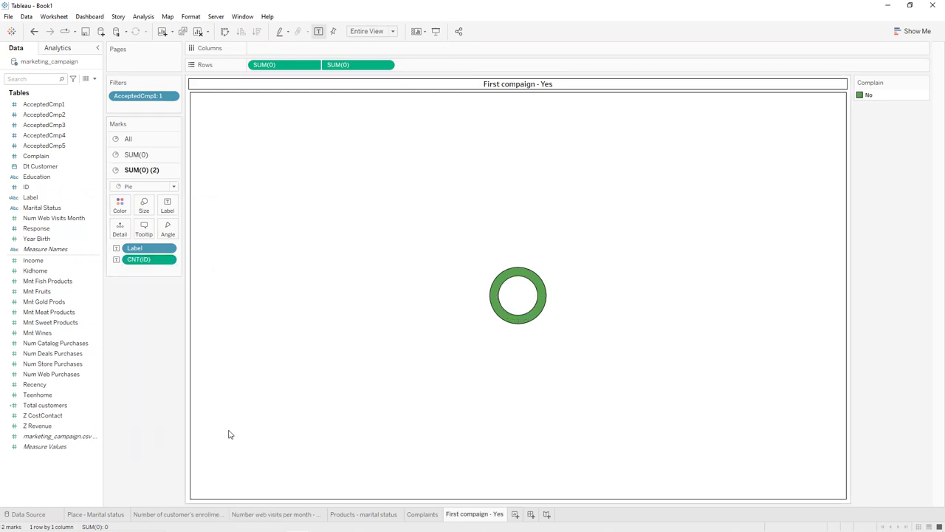
pyautogui.moveTo(519, 304)
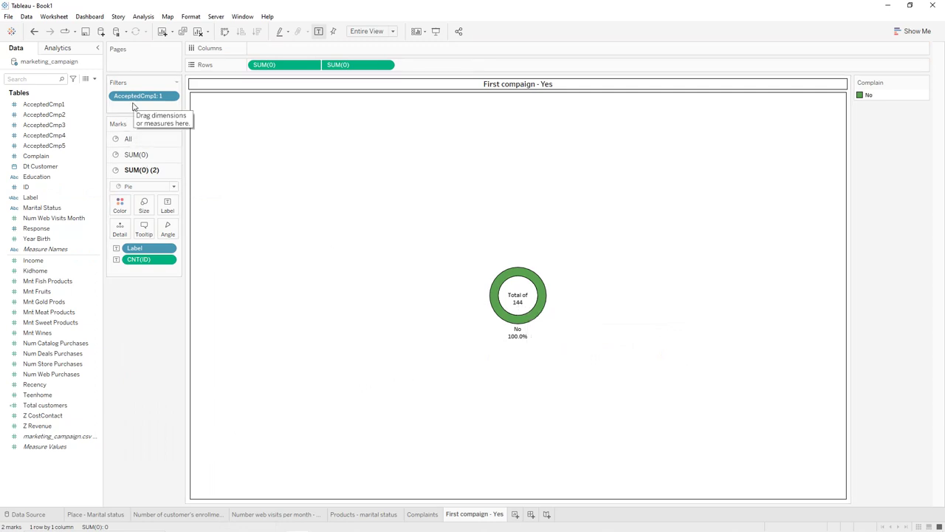
# Swap the pie's Complain colour and labels for Marital Status, with names above the percentages.
pyautogui.click(133, 154)
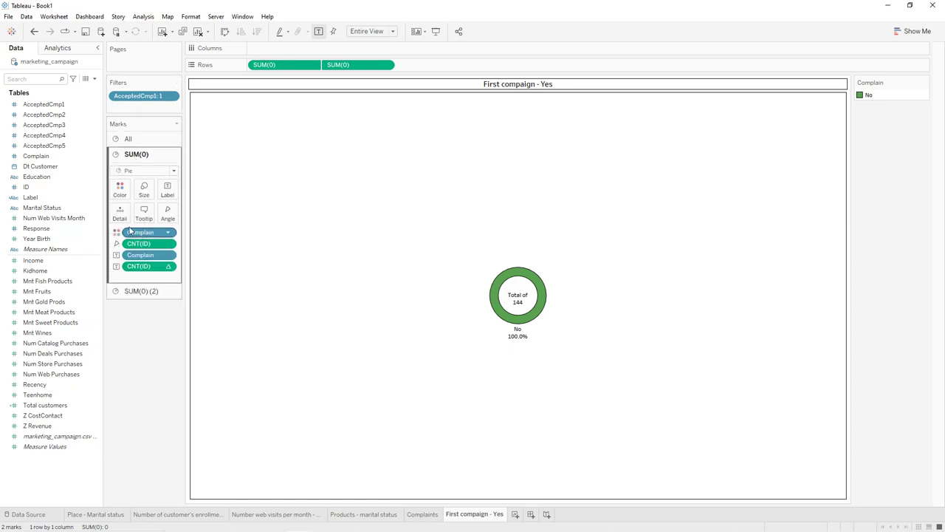
pyautogui.moveTo(131, 234); pyautogui.dragTo(132, 324)
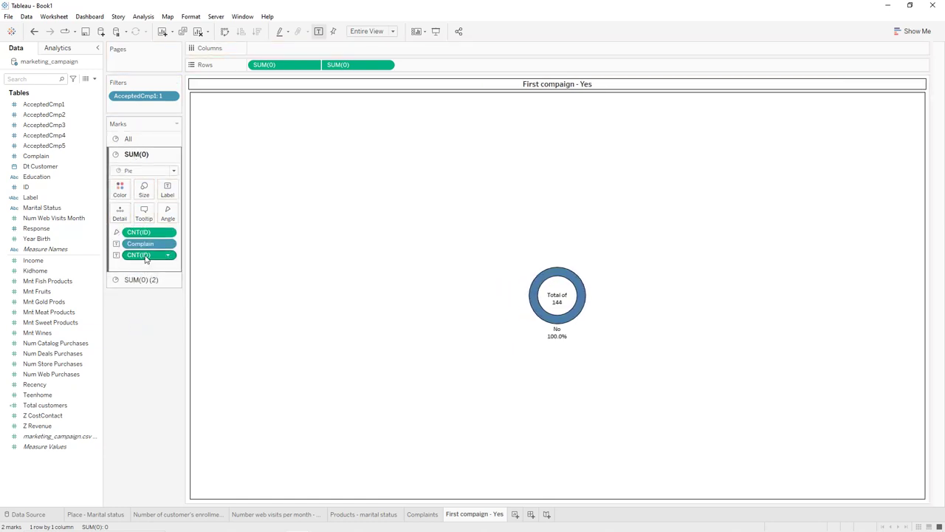
pyautogui.moveTo(145, 249); pyautogui.dragTo(146, 316)
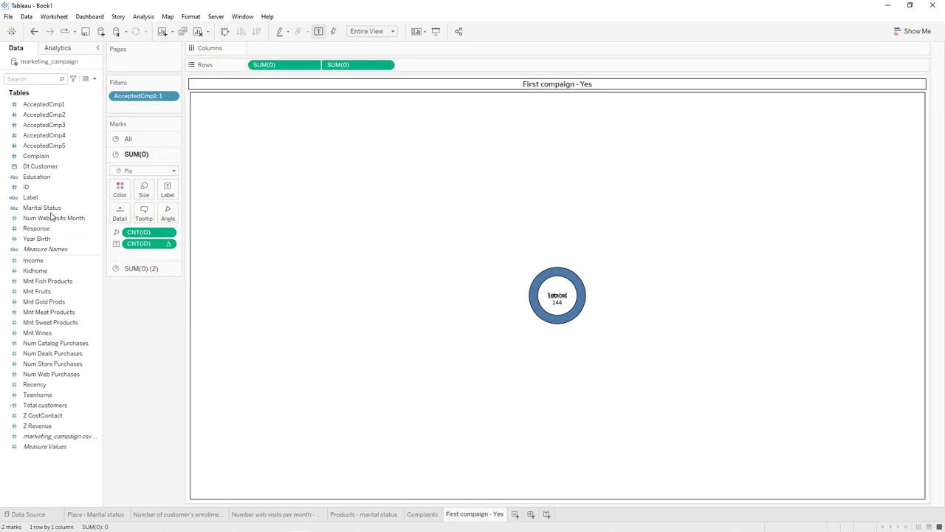
pyautogui.moveTo(46, 207); pyautogui.dragTo(119, 195)
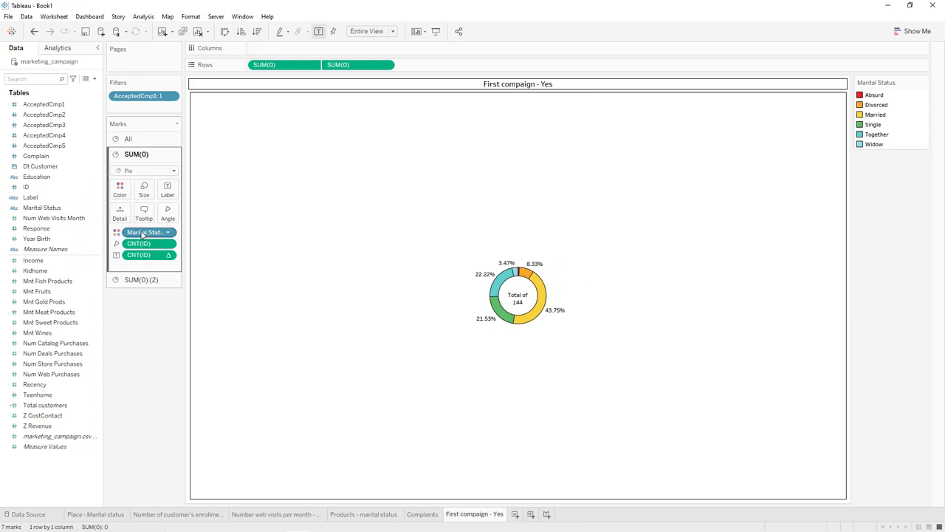
pyautogui.moveTo(142, 233); pyautogui.dragTo(163, 201)
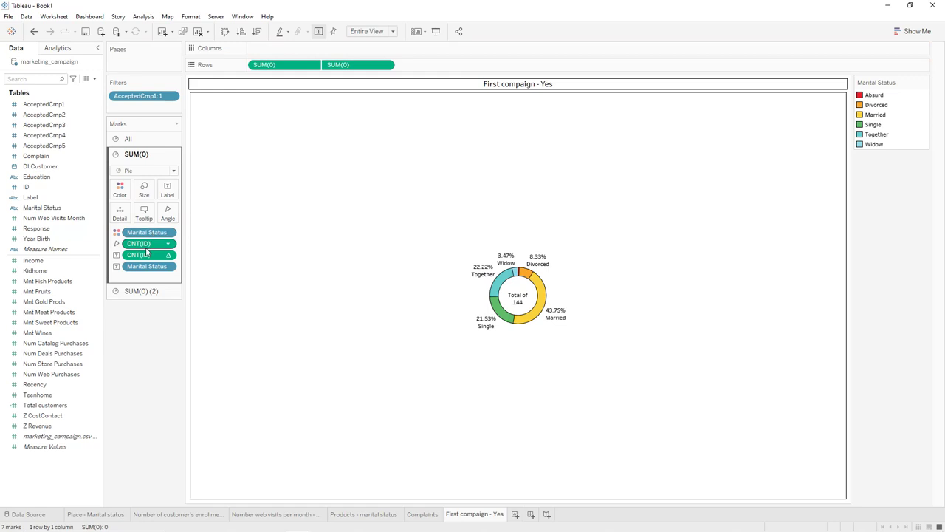
pyautogui.moveTo(145, 256); pyautogui.dragTo(142, 276)
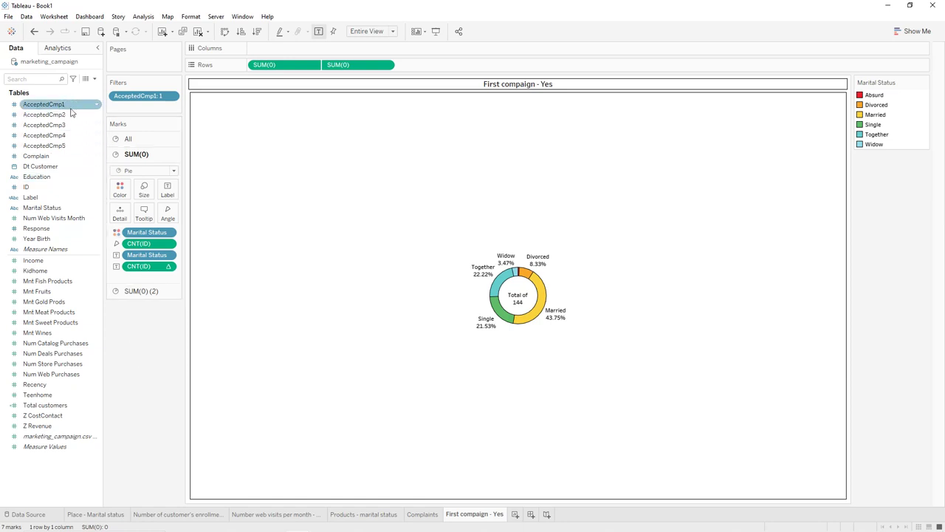
# Duplicate the sheet as 'Second campaign - Yes' and change its filter to AcceptedCmp2 = 1.
pyautogui.rightClick(484, 515)
pyautogui.click(514, 413)
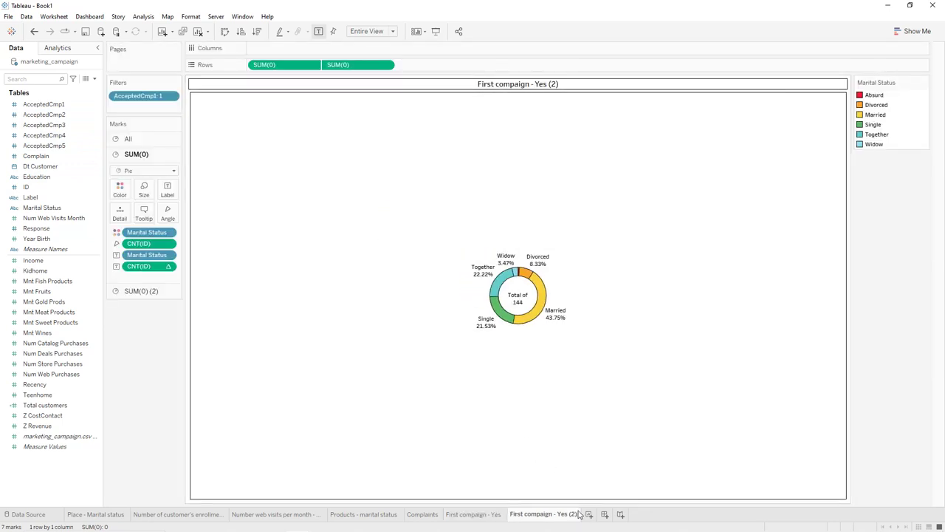
pyautogui.doubleClick(550, 515)
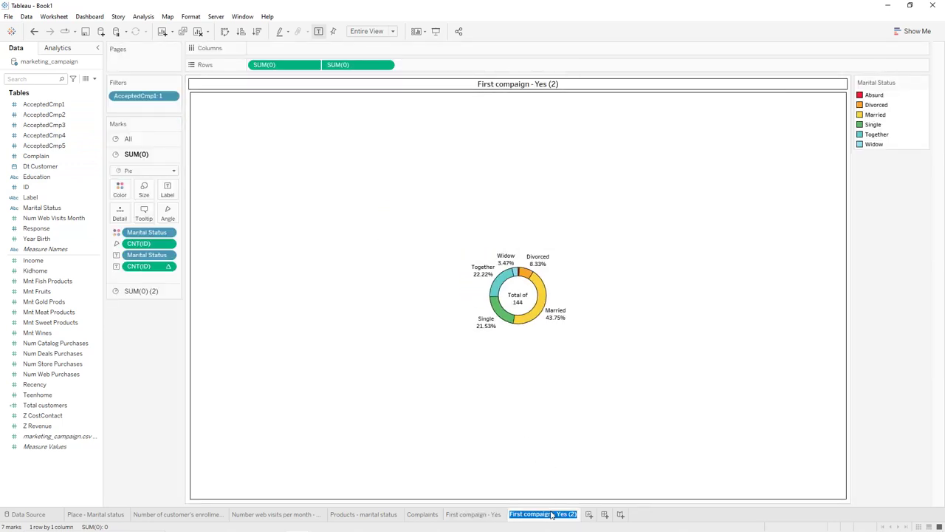
pyautogui.press('End')
pyautogui.press('BackSpace')
pyautogui.press('BackSpace')
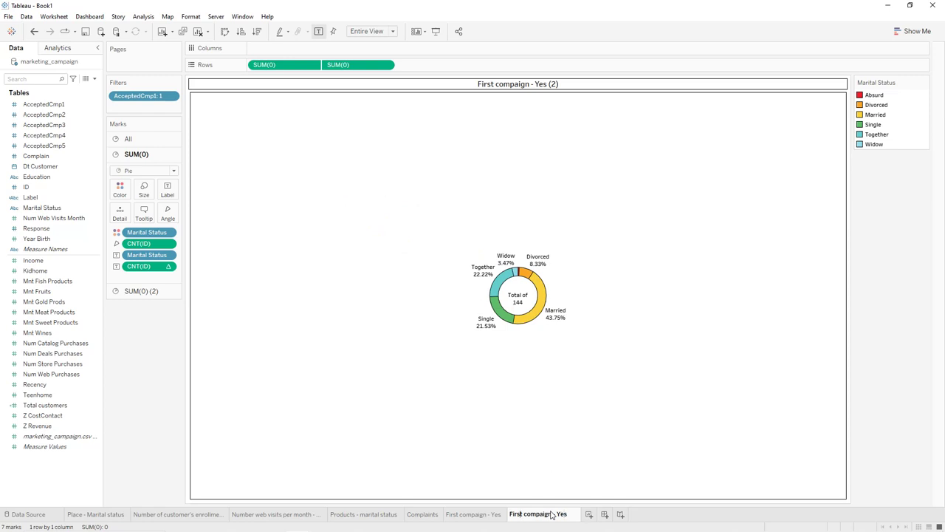
pyautogui.press('BackSpace')
pyautogui.press('BackSpace')
pyautogui.press('BackSpace')
pyautogui.press('BackSpace')
pyautogui.press('BackSpace')
pyautogui.write('Second')
pyautogui.press('Return')
pyautogui.moveTo(169, 96)
pyautogui.mouseDown()
pyautogui.moveTo(59, 122)
pyautogui.moveTo(152, 101)
pyautogui.mouseUp()
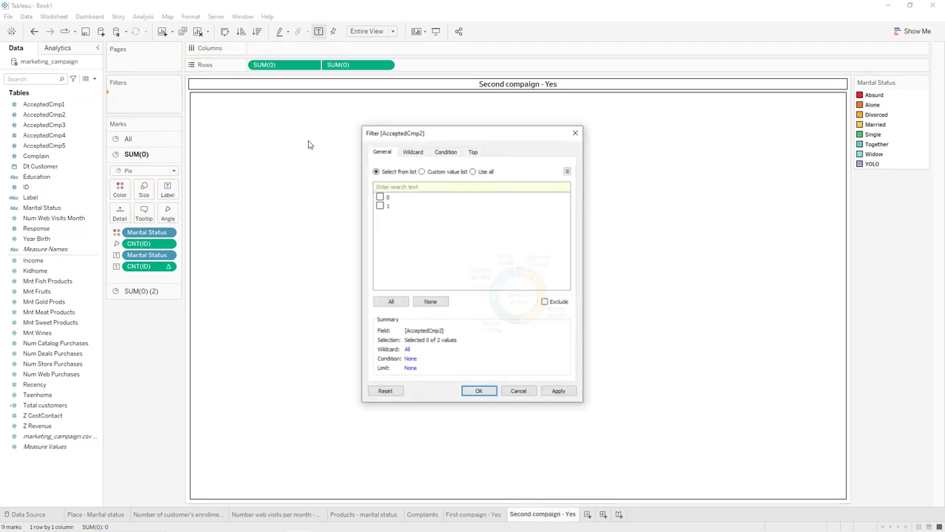
pyautogui.click(559, 391)
pyautogui.click(479, 391)
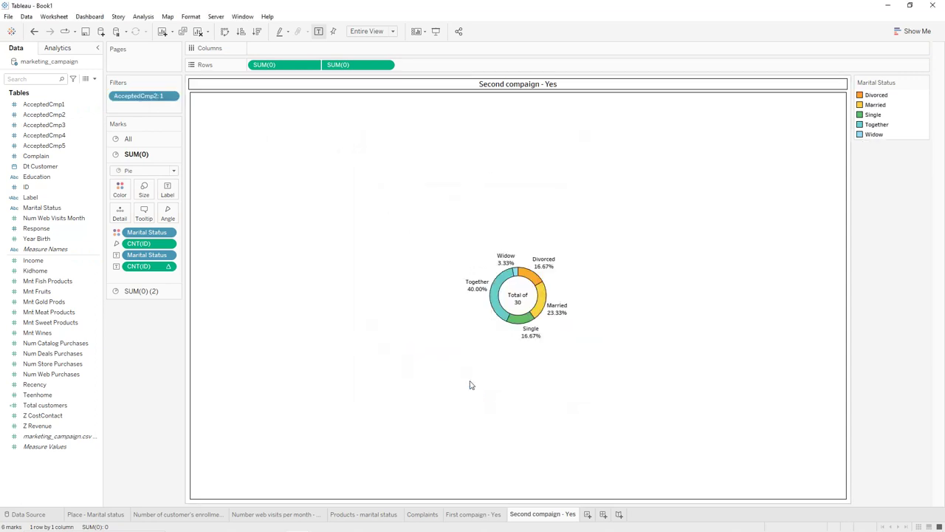
# Duplicate it as 'Third campaign - Yes' filtered to AcceptedCmp3 = 1, showing 163 customers.
pyautogui.rightClick(555, 517)
pyautogui.click(588, 419)
pyautogui.doubleClick(595, 514)
pyautogui.press('End')
pyautogui.press('BackSpace')
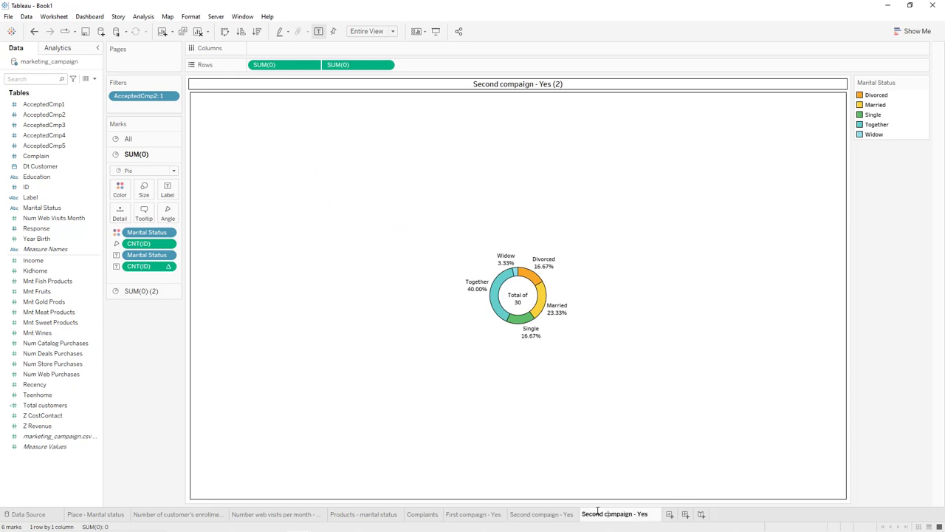
pyautogui.press('Home')
pyautogui.press('Delete')
pyautogui.press('Delete')
pyautogui.press('Delete')
pyautogui.press('Delete')
pyautogui.press('Delete')
pyautogui.press('Delete')
pyautogui.press('Delete')
pyautogui.write('Third')
pyautogui.press('Return')
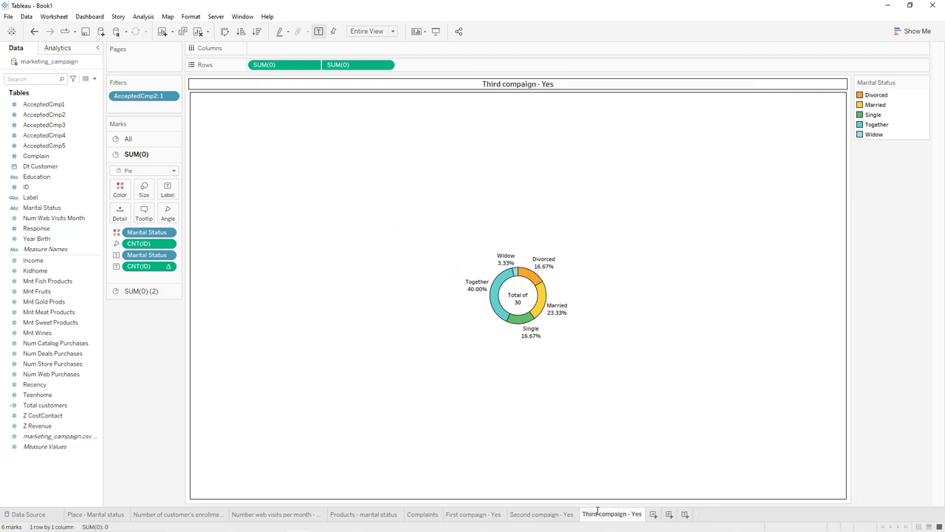
pyautogui.moveTo(152, 95)
pyautogui.mouseDown()
pyautogui.moveTo(61, 125)
pyautogui.moveTo(152, 101)
pyautogui.mouseUp()
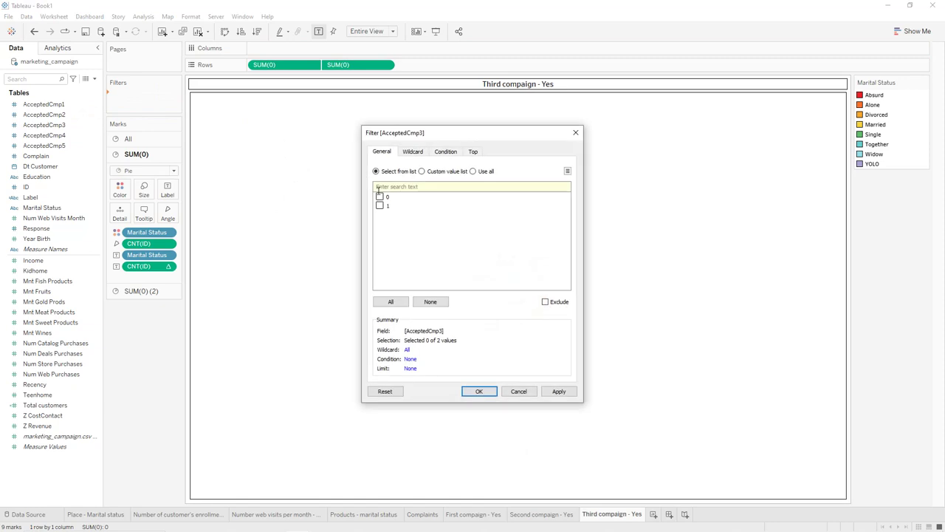
pyautogui.click(481, 392)
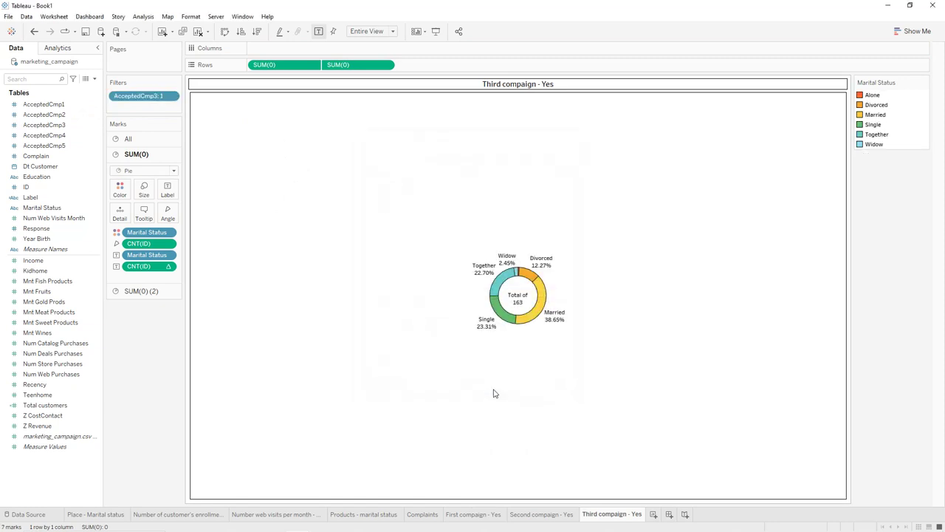
pyautogui.moveTo(518, 306)
# Duplicate the Third sheet as 'Forth campaign - Yes' filtered to AcceptedCmp4 = 1, totalling 167.
pyautogui.rightClick(624, 514)
pyautogui.click(657, 428)
pyautogui.doubleClick(686, 513)
pyautogui.press('End')
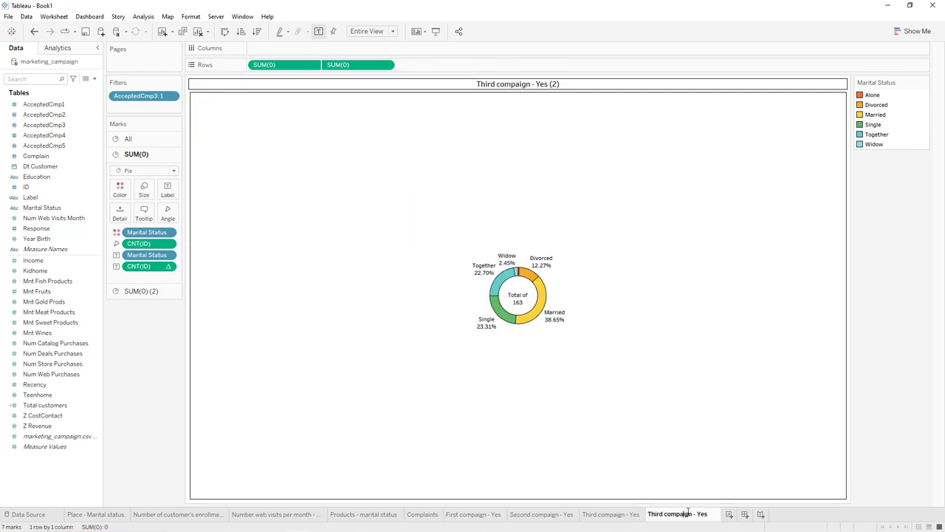
pyautogui.press('BackSpace')
pyautogui.press('BackSpace')
pyautogui.press('BackSpace')
pyautogui.press('BackSpace')
pyautogui.press('BackSpace')
pyautogui.press('BackSpace')
pyautogui.write('Fo')
pyautogui.write('h')
pyautogui.press('Return')
pyautogui.moveTo(147, 111)
pyautogui.mouseDown()
pyautogui.moveTo(145, 101)
pyautogui.moveTo(59, 139)
pyautogui.moveTo(130, 104)
pyautogui.mouseUp()
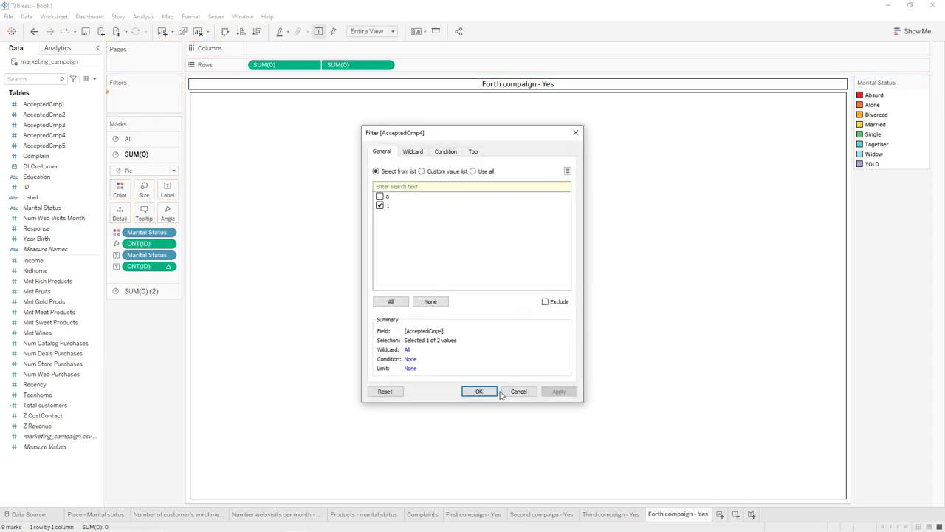
pyautogui.click(493, 392)
# Duplicate it as 'Fifth campaign - Yes' filtered to AcceptedCmp5 = 1, totalling 163.
pyautogui.rightClick(687, 512)
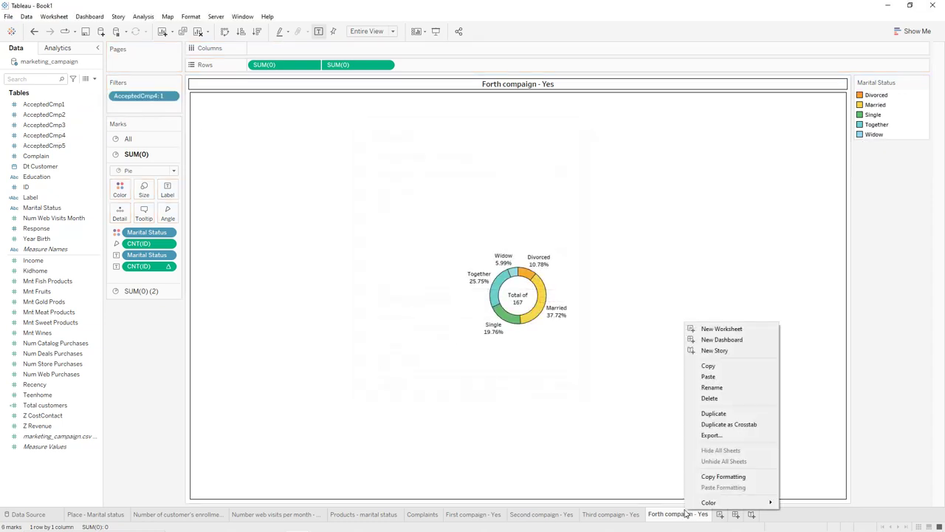
pyautogui.click(715, 436)
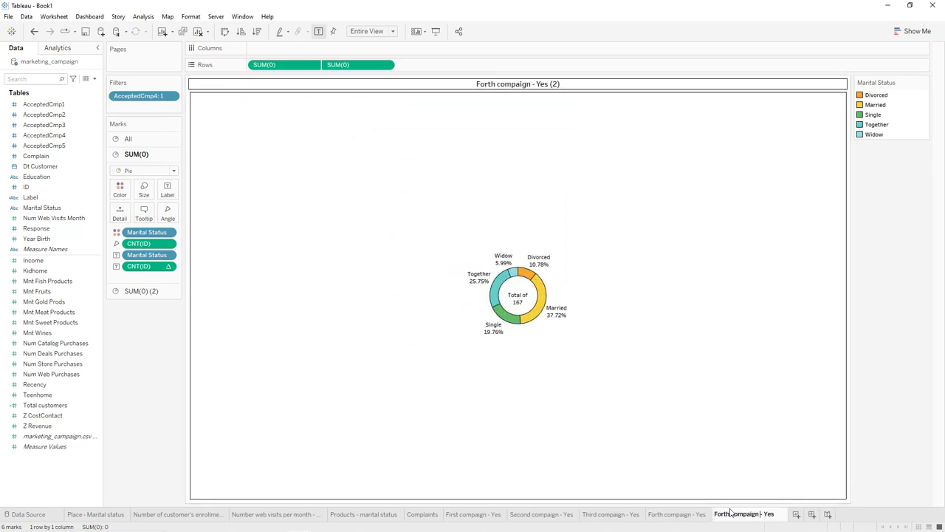
pyautogui.doubleClick(731, 514)
pyautogui.write('Fifth')
pyautogui.press('Return')
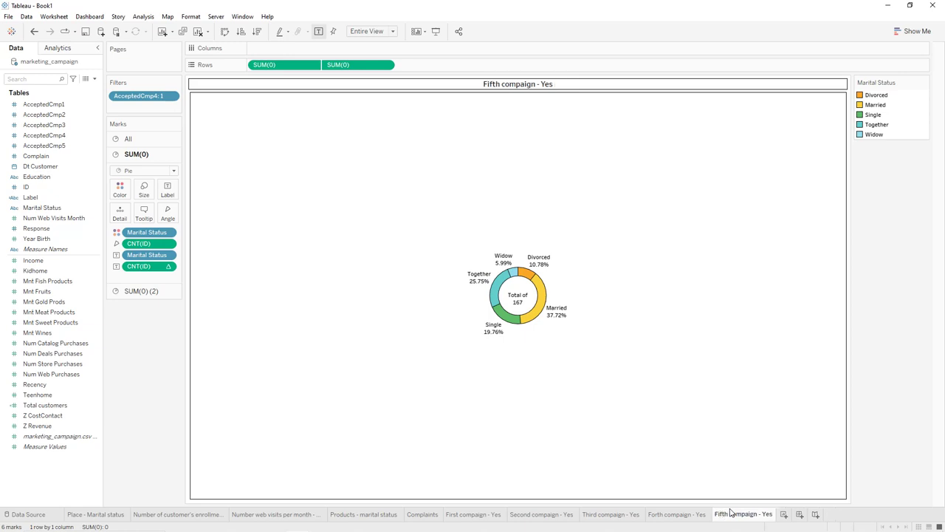
pyautogui.moveTo(152, 96)
pyautogui.mouseDown()
pyautogui.moveTo(63, 126)
pyautogui.moveTo(63, 148)
pyautogui.moveTo(141, 106)
pyautogui.mouseUp()
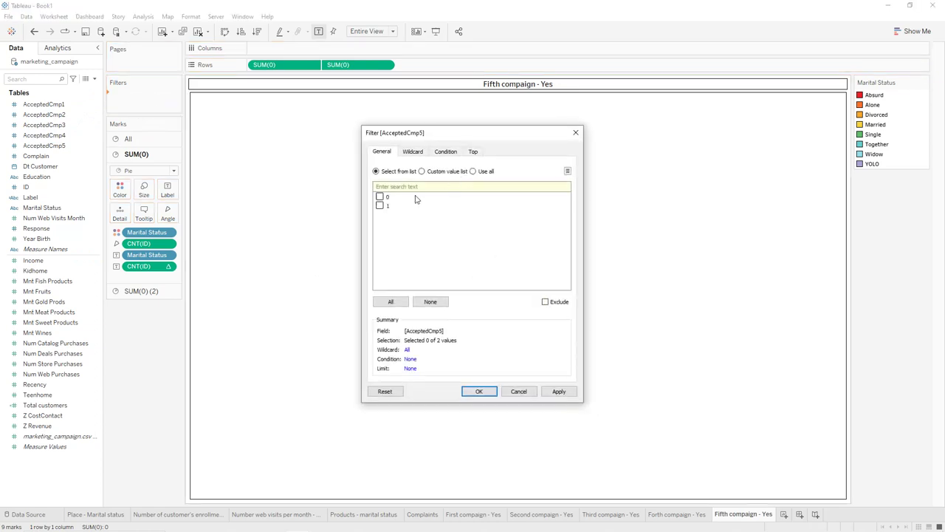
pyautogui.click(480, 390)
# Duplicate the Fifth campaign sheet and rename it 'Last campaign - Yes'.
pyautogui.rightClick(758, 521)
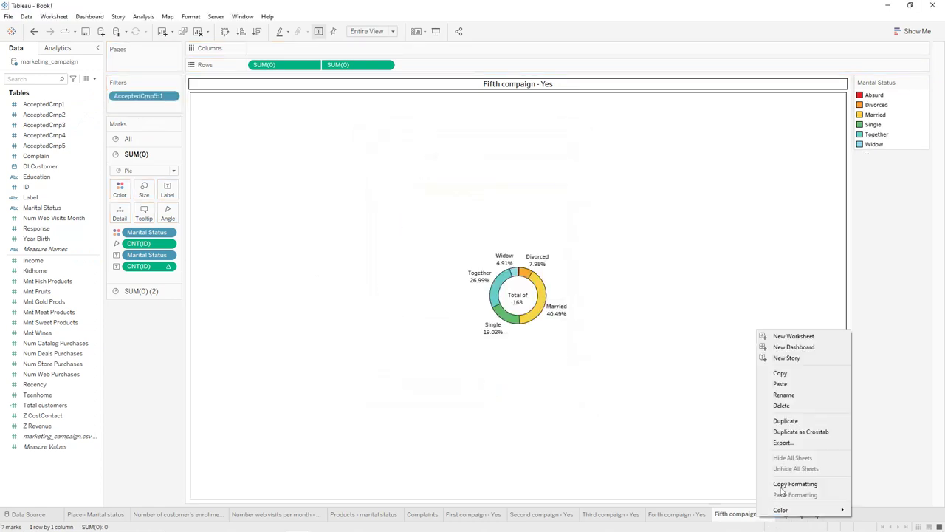
pyautogui.click(795, 421)
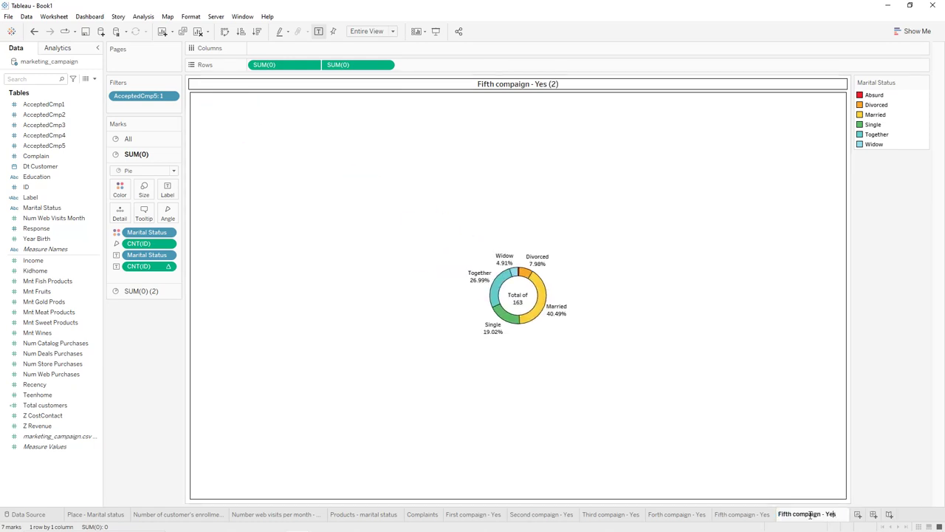
pyautogui.press('BackSpace')
pyautogui.press('BackSpace')
pyautogui.press('BackSpace')
pyautogui.press('BackSpace')
pyautogui.press('BackSpace')
pyautogui.write('Last')
pyautogui.press('Return')
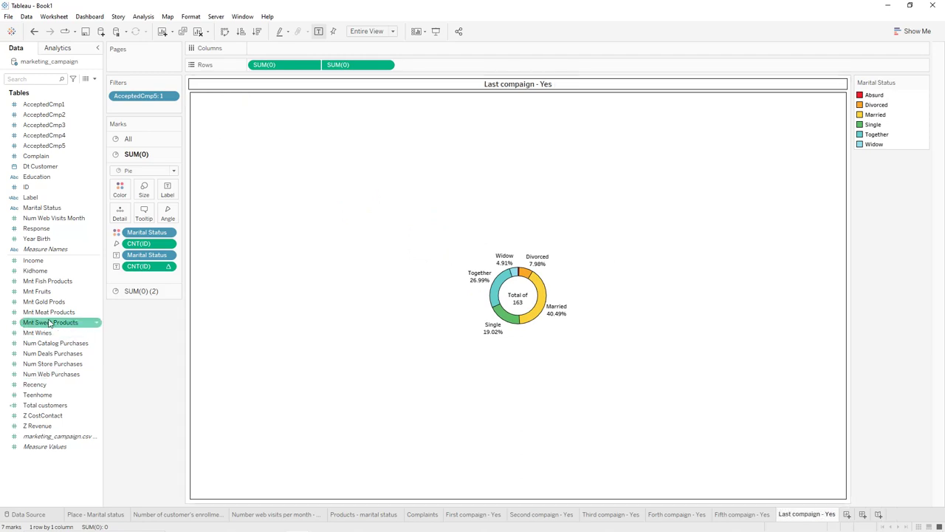
# Replace the AcceptedCmp5 filter with a Response = 1 filter, giving 334 customers.
pyautogui.moveTo(38, 231); pyautogui.dragTo(52, 200)
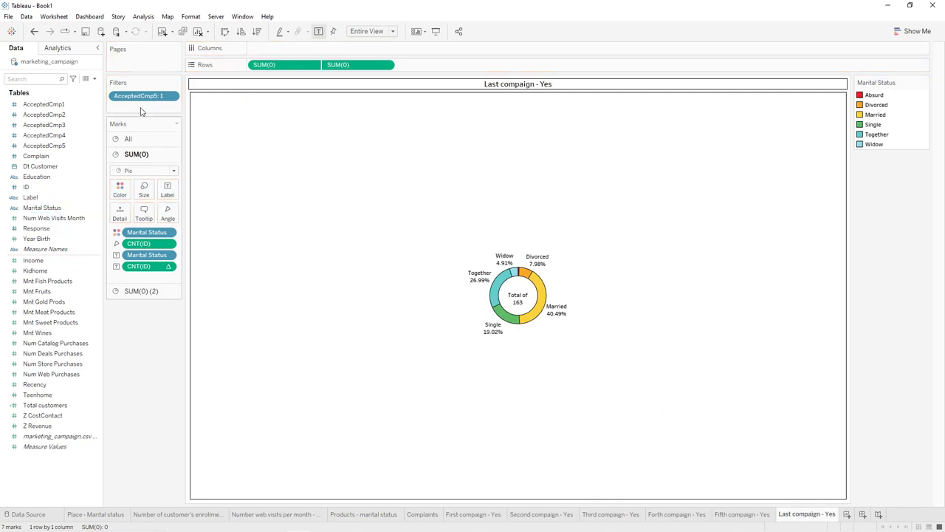
pyautogui.moveTo(142, 96); pyautogui.dragTo(236, 162)
pyautogui.click(379, 206)
pyautogui.click(559, 391)
pyautogui.click(479, 391)
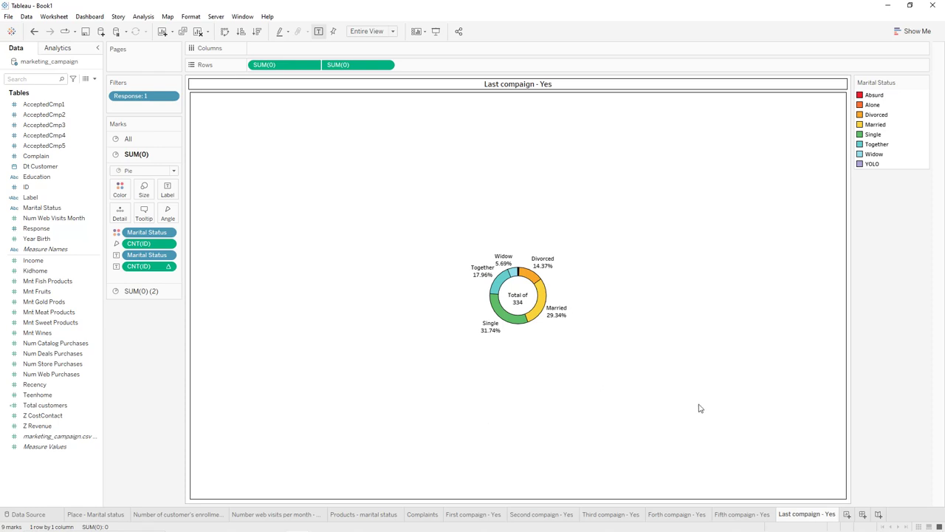
# Duplicate the Last campaign sheet and rename it 'Purchases with discount'.
pyautogui.rightClick(806, 513)
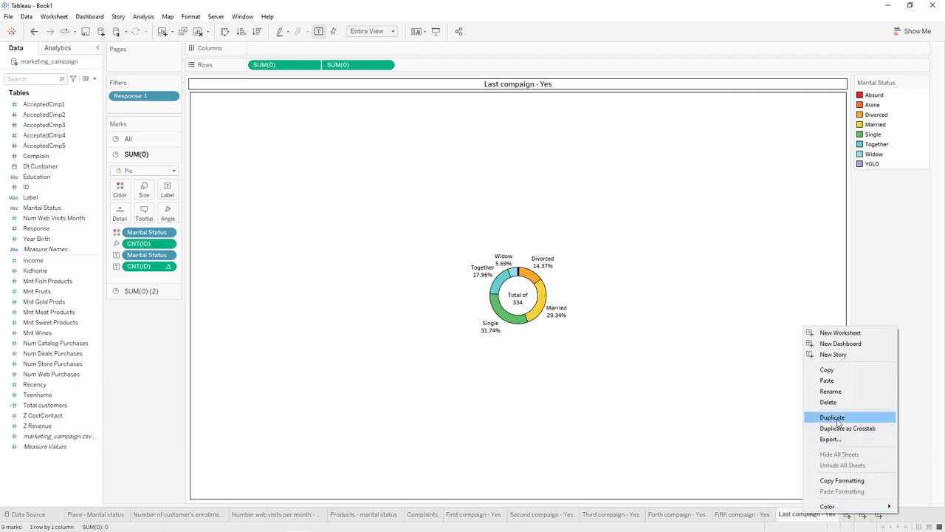
pyautogui.click(839, 422)
pyautogui.doubleClick(840, 514)
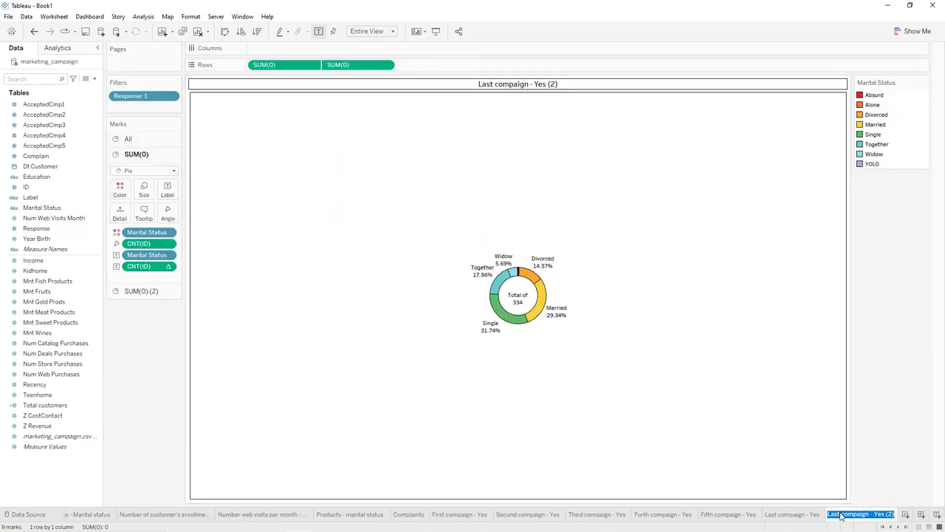
pyautogui.write('Purchases with')
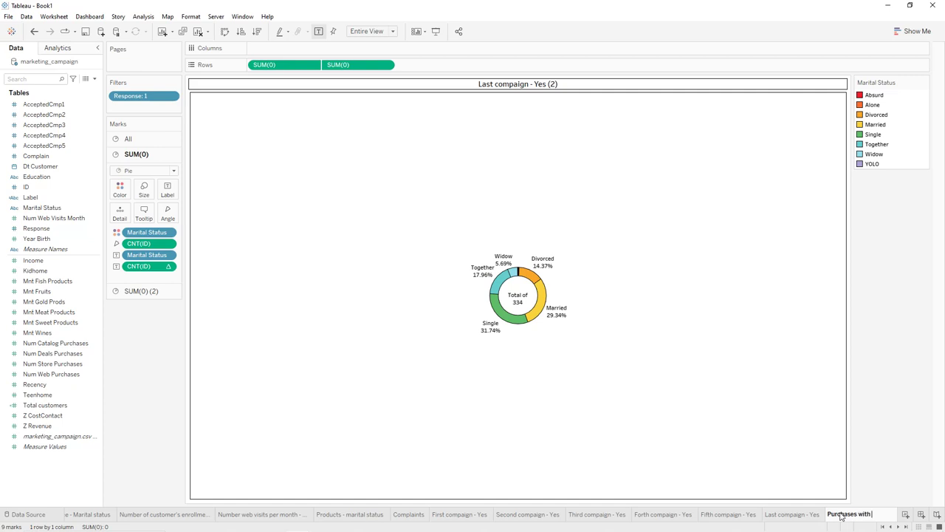
pyautogui.write('t')
pyautogui.press('Return')
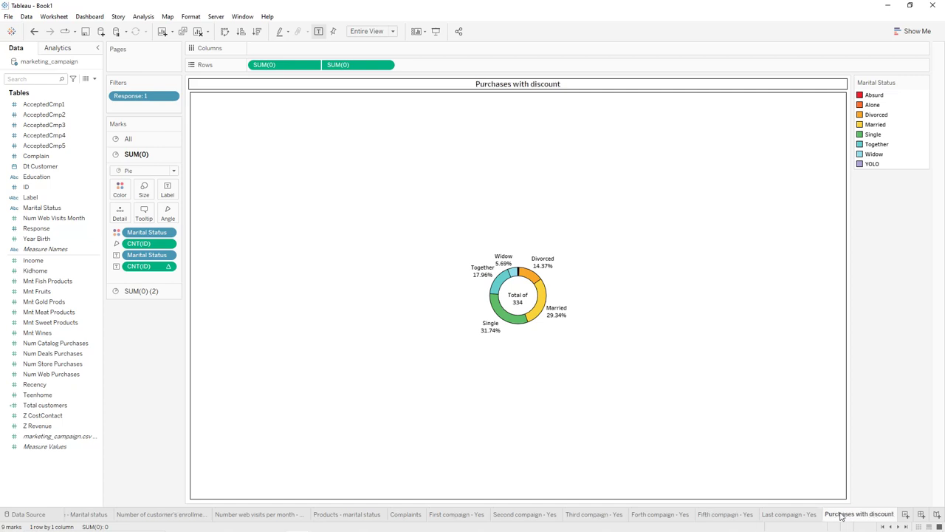
# Remove the Response filter and the customer-count pills so all customers are included.
pyautogui.moveTo(164, 96); pyautogui.dragTo(153, 331)
pyautogui.moveTo(145, 265); pyautogui.dragTo(135, 336)
pyautogui.moveTo(147, 243); pyautogui.dragTo(138, 326)
pyautogui.click(139, 271)
pyautogui.click(51, 353)
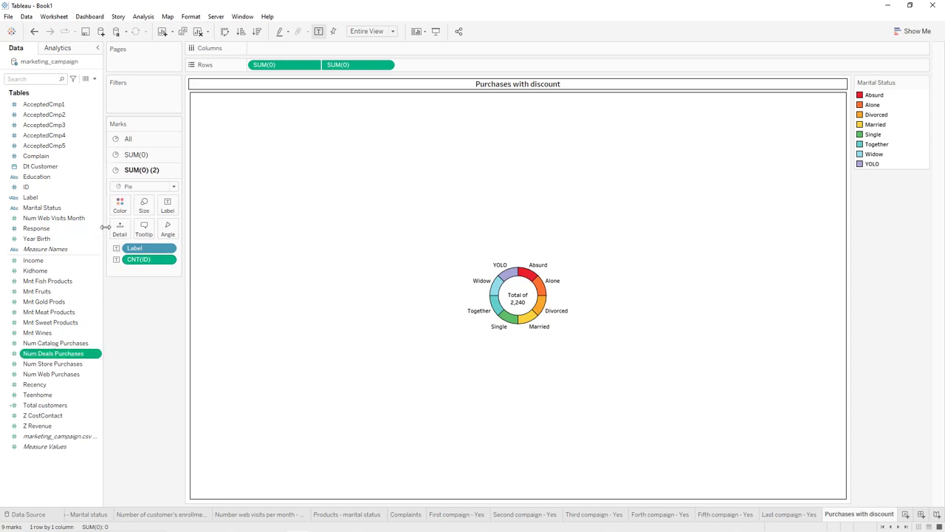
pyautogui.click(136, 154)
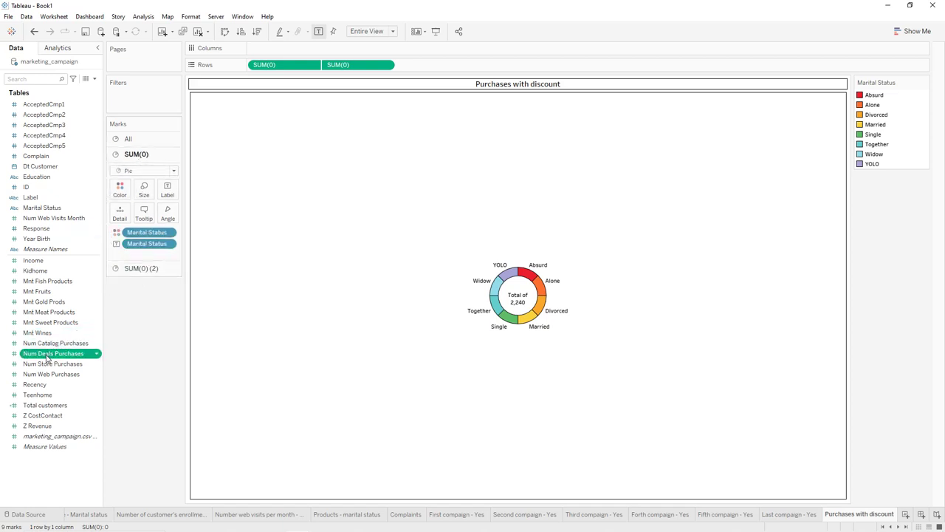
# Size the outer slices by Num Deals Purchases and label them as percent of total.
pyautogui.moveTo(47, 359); pyautogui.dragTo(171, 220)
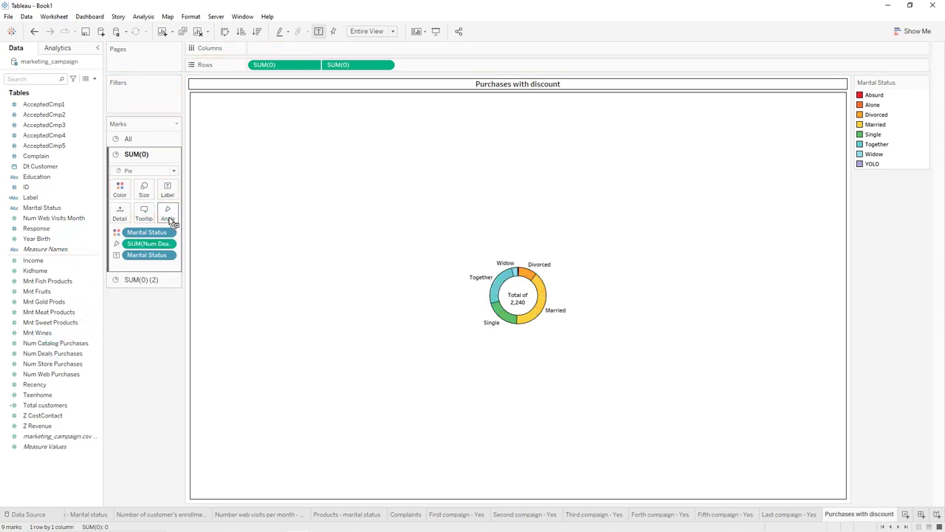
pyautogui.moveTo(144, 245); pyautogui.dragTo(170, 196)
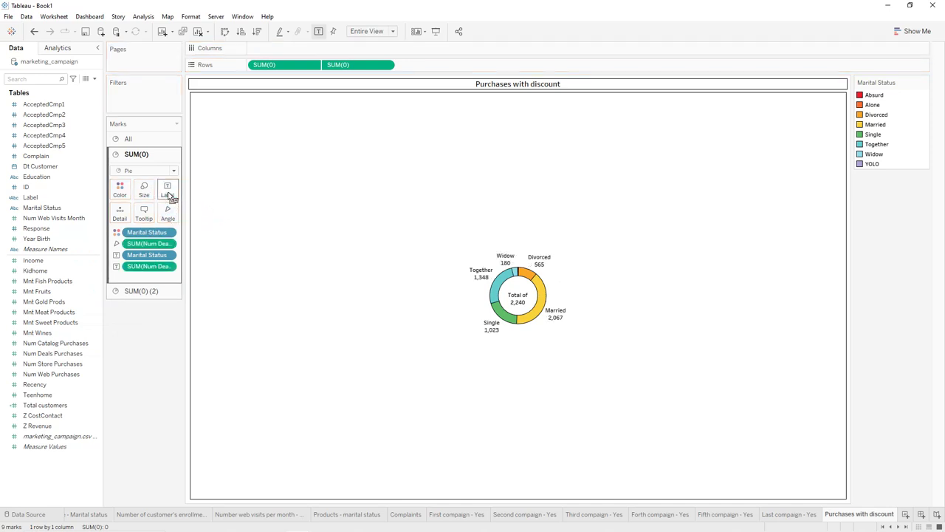
pyautogui.click(171, 266)
pyautogui.moveTo(191, 436)
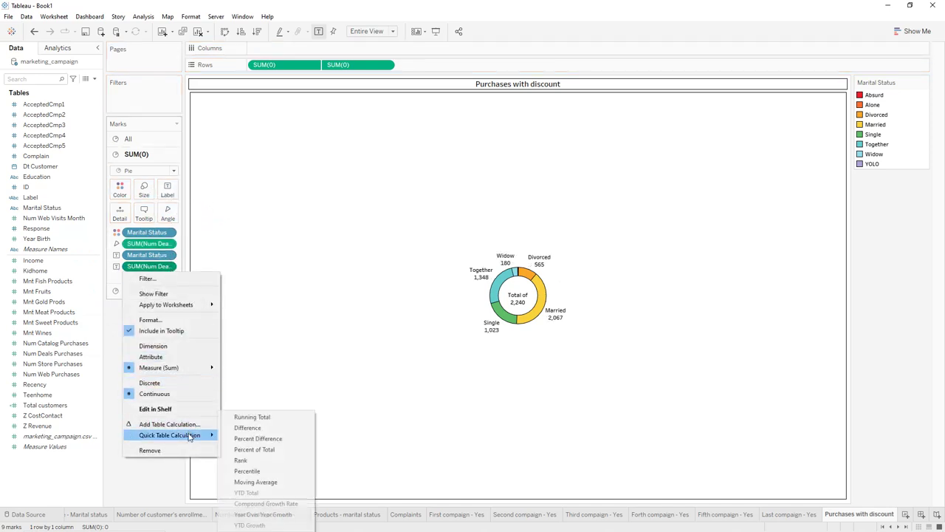
pyautogui.click(246, 449)
# Show total Num Deals Purchases (5,208) in the donut centre instead of the customer count.
pyautogui.click(125, 293)
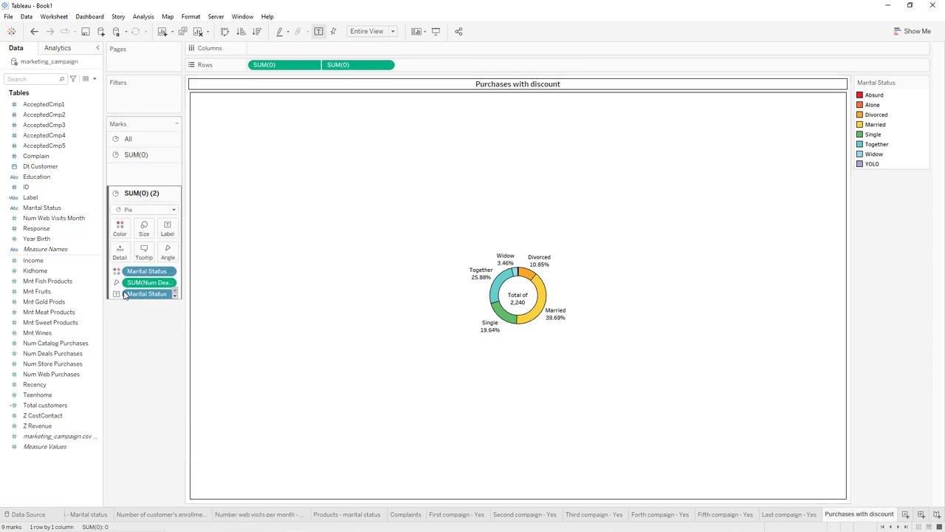
pyautogui.moveTo(143, 265); pyautogui.dragTo(143, 301)
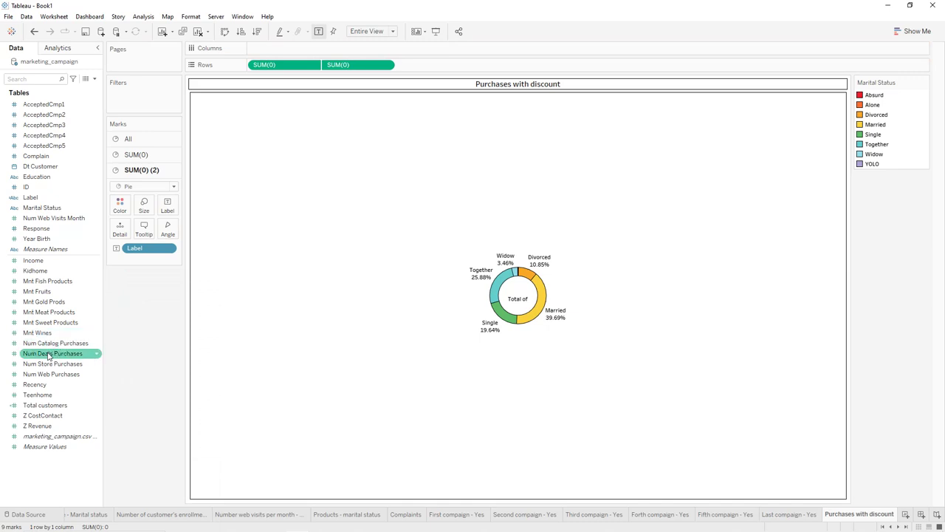
pyautogui.moveTo(64, 357); pyautogui.dragTo(169, 211)
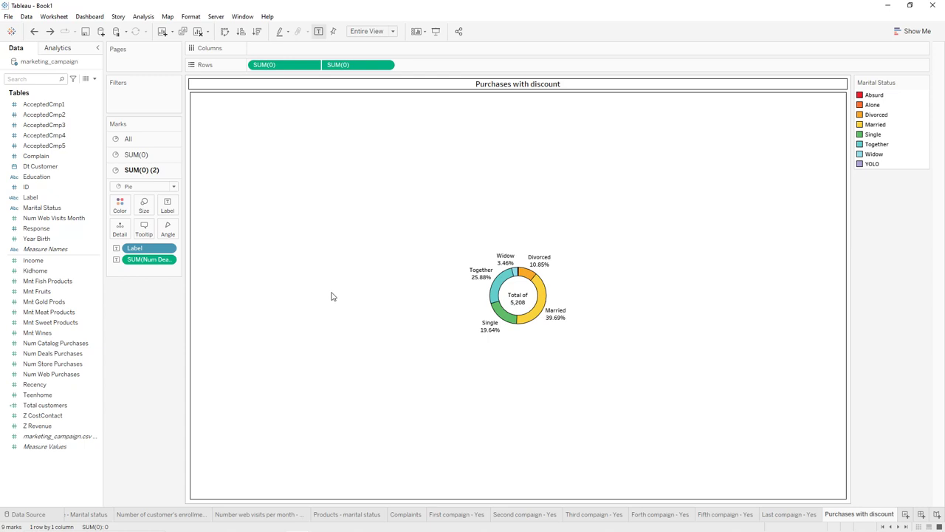
# Duplicate the Purchases with discount sheet and name the copy 'Avg. income - marital status'.
pyautogui.rightClick(853, 513)
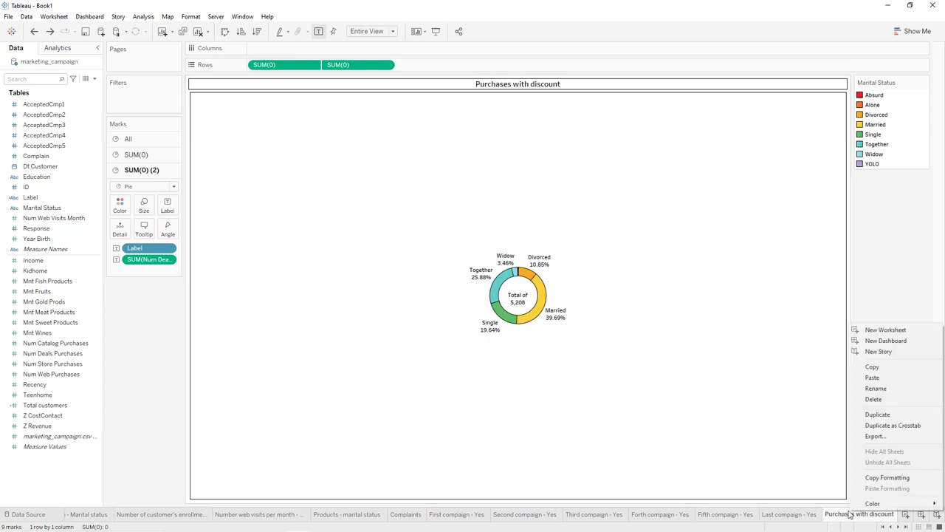
pyautogui.click(878, 414)
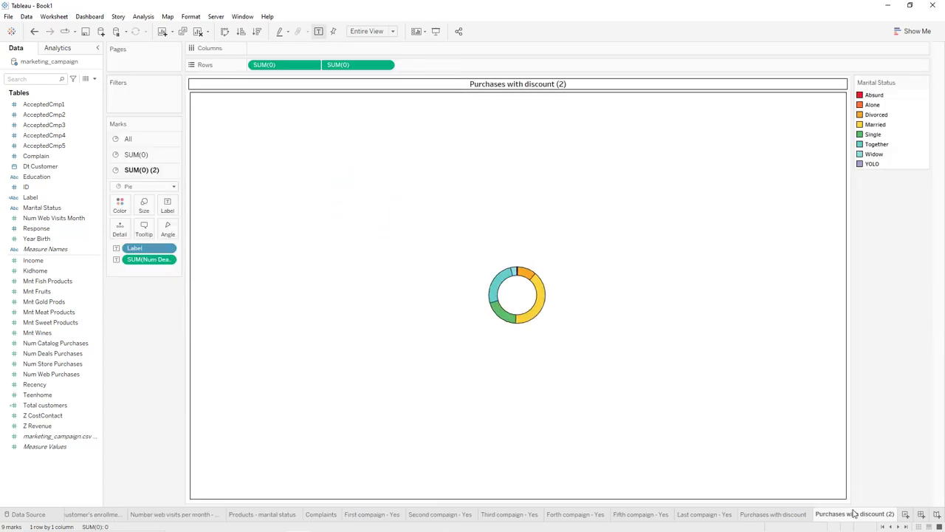
pyautogui.doubleClick(853, 513)
pyautogui.write('Avg. income - marital status')
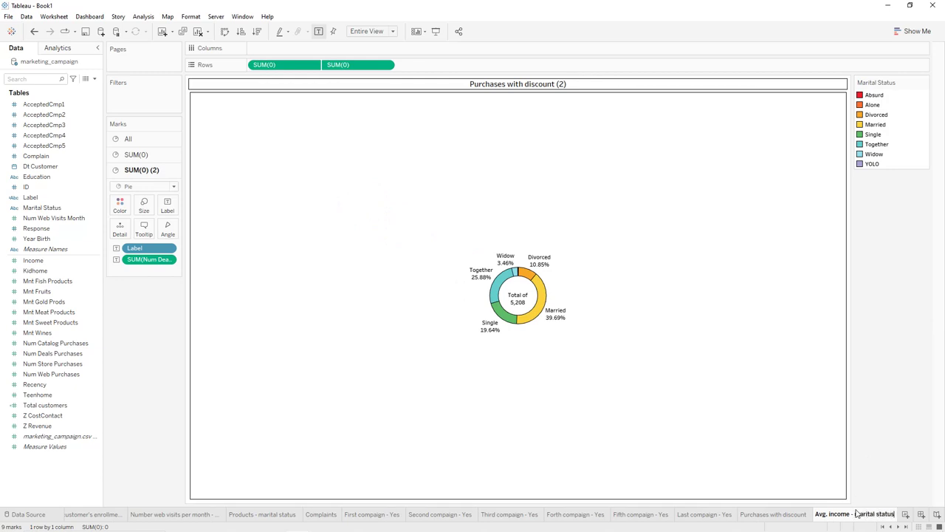
pyautogui.press('Return')
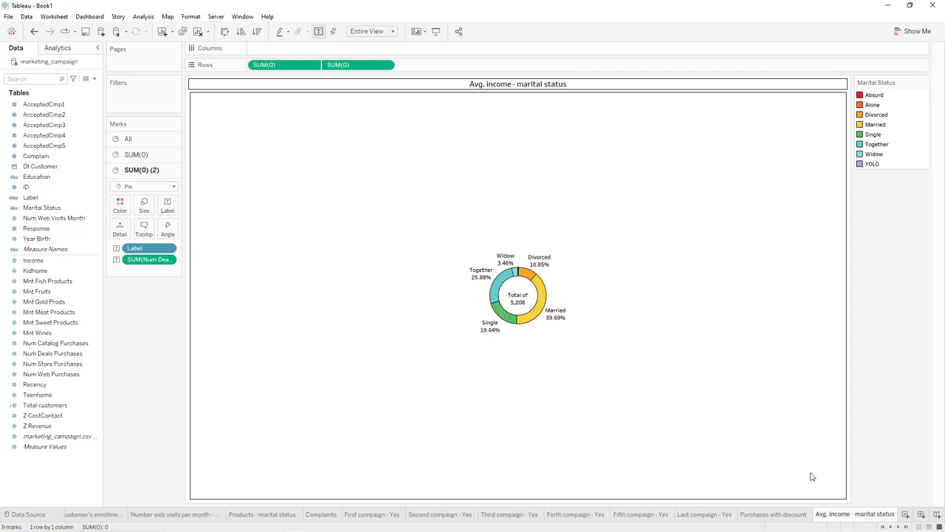
# Remove the Label, SUM(Num Deals) and both SUM(0) fields, leaving an empty view.
pyautogui.moveTo(151, 259); pyautogui.dragTo(141, 308)
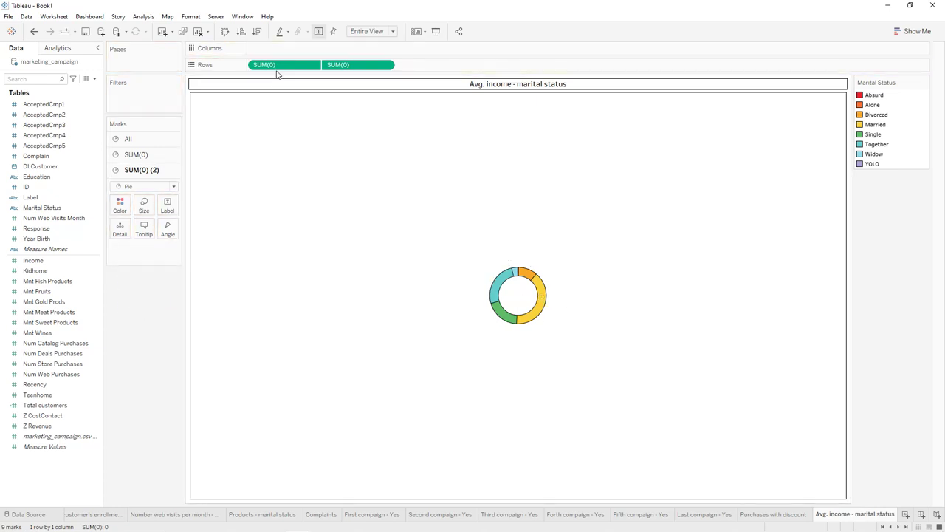
pyautogui.click(386, 65)
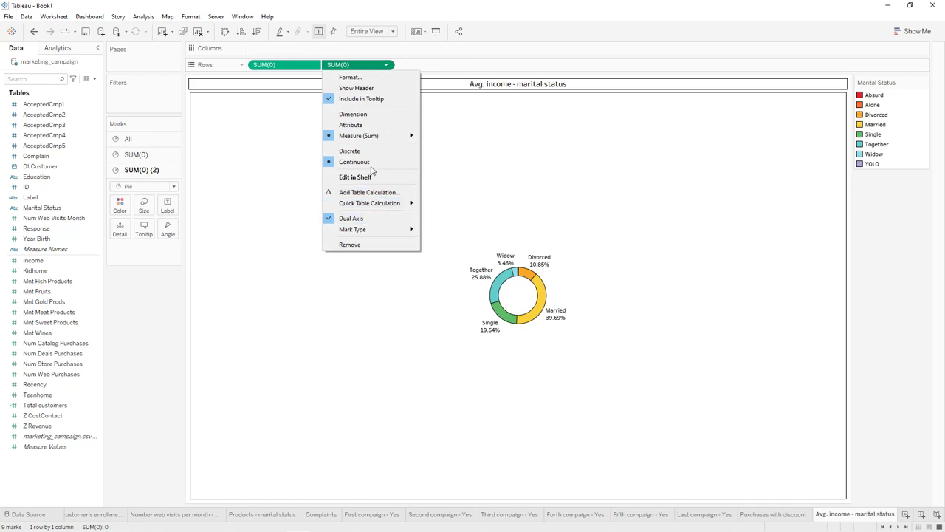
pyautogui.click(363, 244)
pyautogui.moveTo(295, 65); pyautogui.dragTo(148, 274)
pyautogui.moveTo(146, 223); pyautogui.dragTo(148, 273)
pyautogui.moveTo(146, 200); pyautogui.dragTo(145, 267)
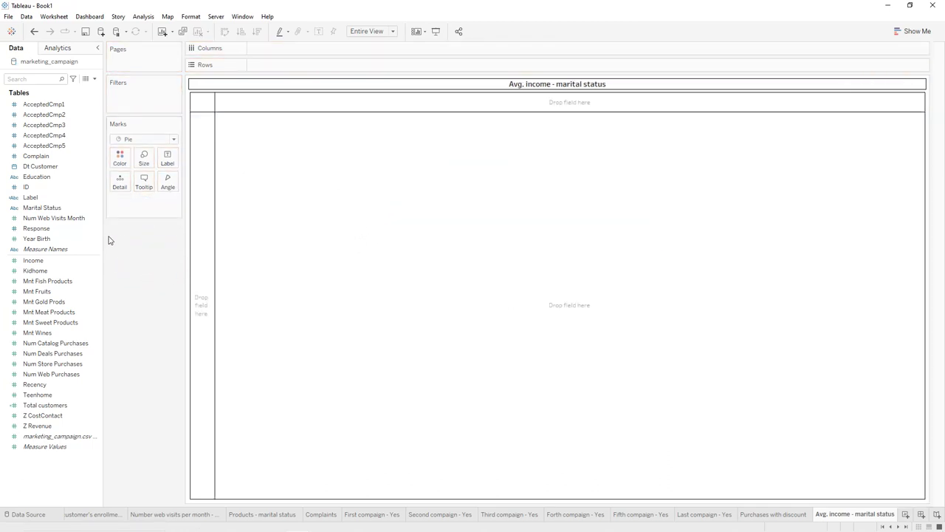
# Chart average Income by Marital Status as bars.
pyautogui.moveTo(42, 207)
pyautogui.mouseDown()
pyautogui.moveTo(275, 80)
pyautogui.moveTo(280, 66)
pyautogui.mouseUp()
pyautogui.moveTo(33, 260); pyautogui.dragTo(292, 46)
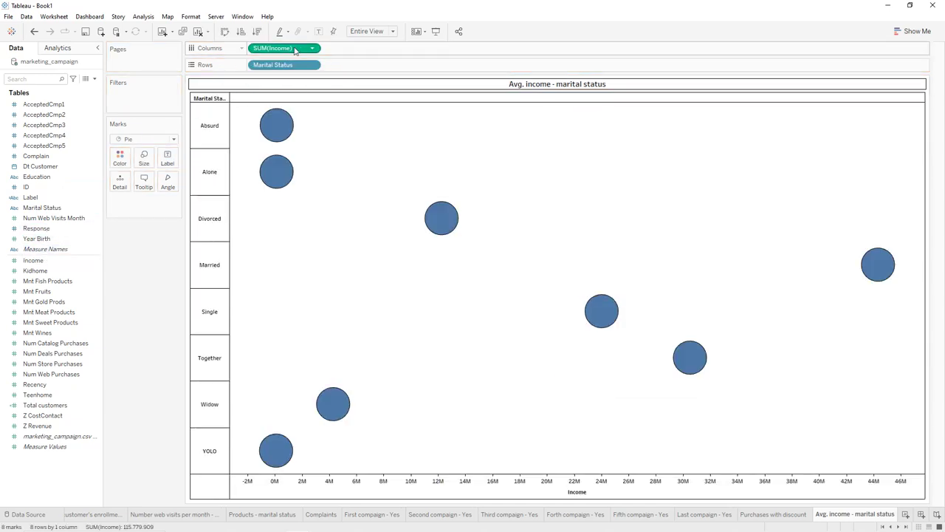
pyautogui.click(312, 50)
pyautogui.moveTo(325, 161)
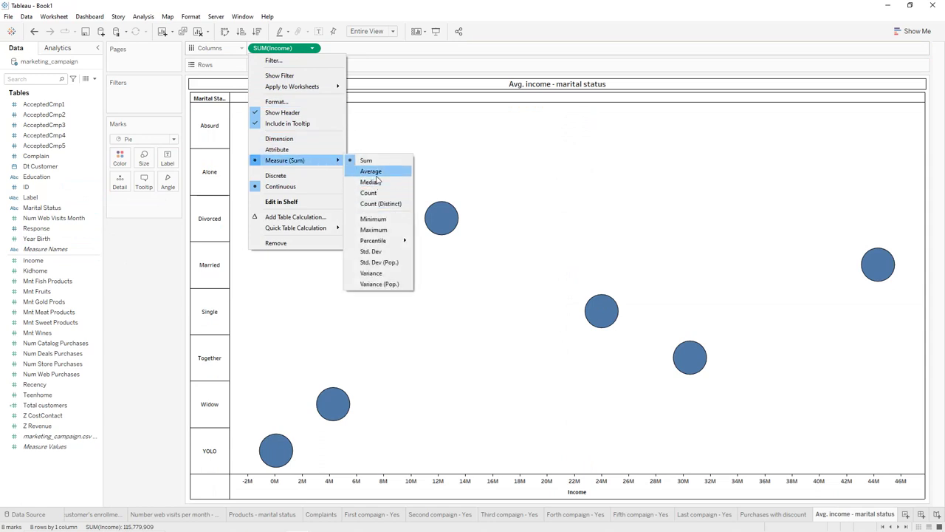
pyautogui.click(375, 175)
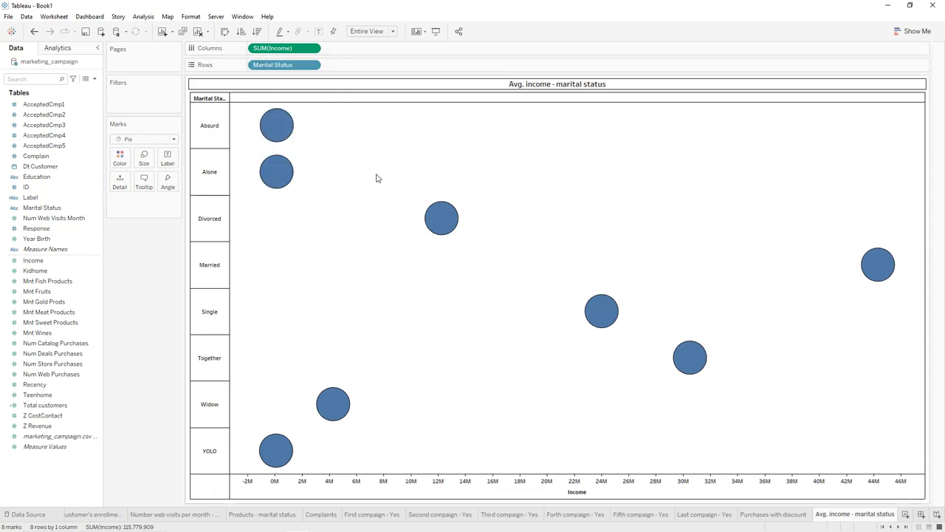
pyautogui.click(145, 140)
pyautogui.click(129, 160)
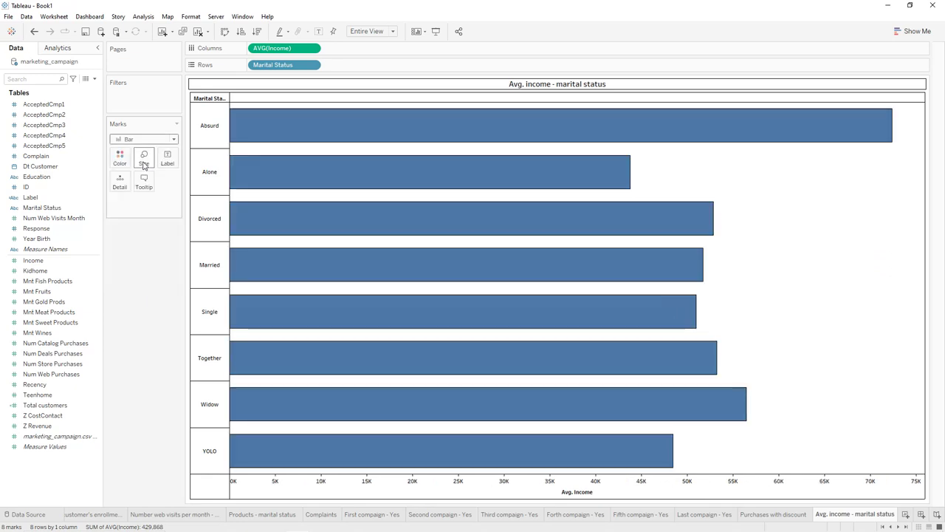
# Sort the bars descending, label them with AVG(Income), and hide the Marital Status field label.
pyautogui.click(256, 33)
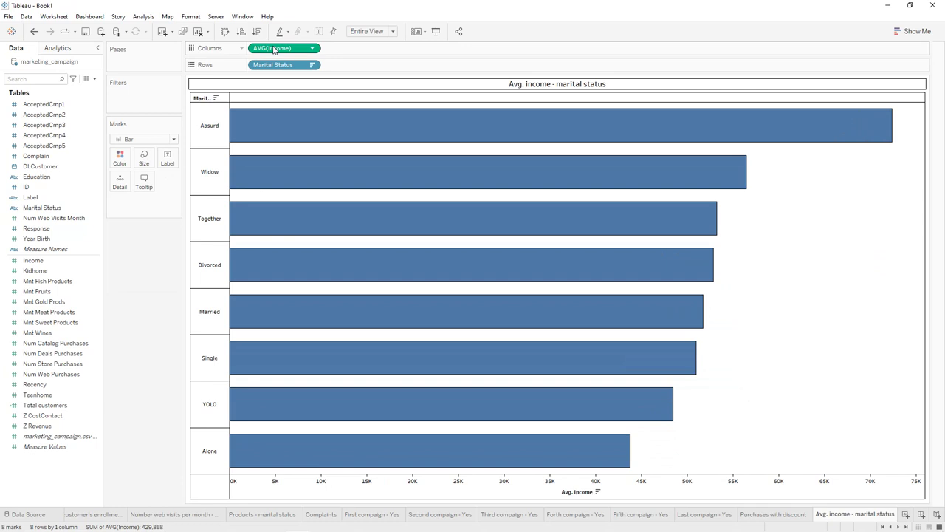
pyautogui.moveTo(273, 50); pyautogui.dragTo(171, 158)
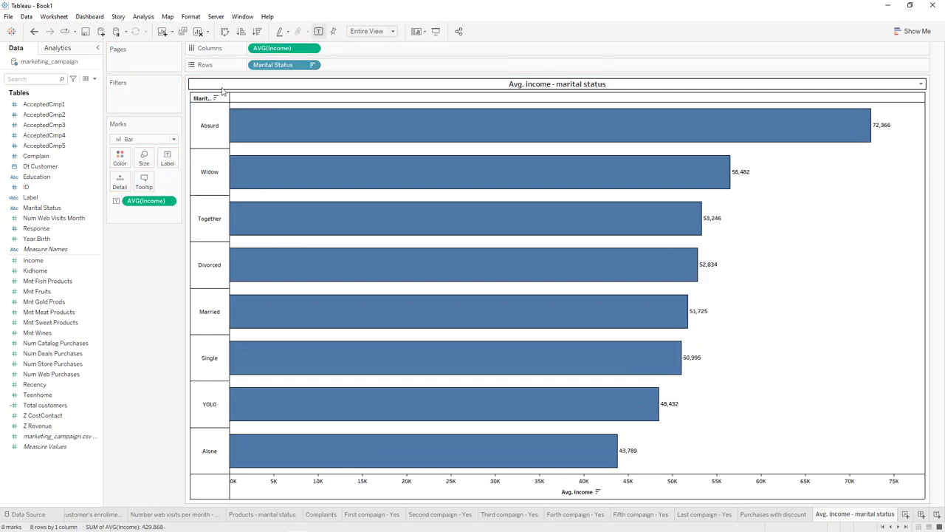
pyautogui.rightClick(201, 99)
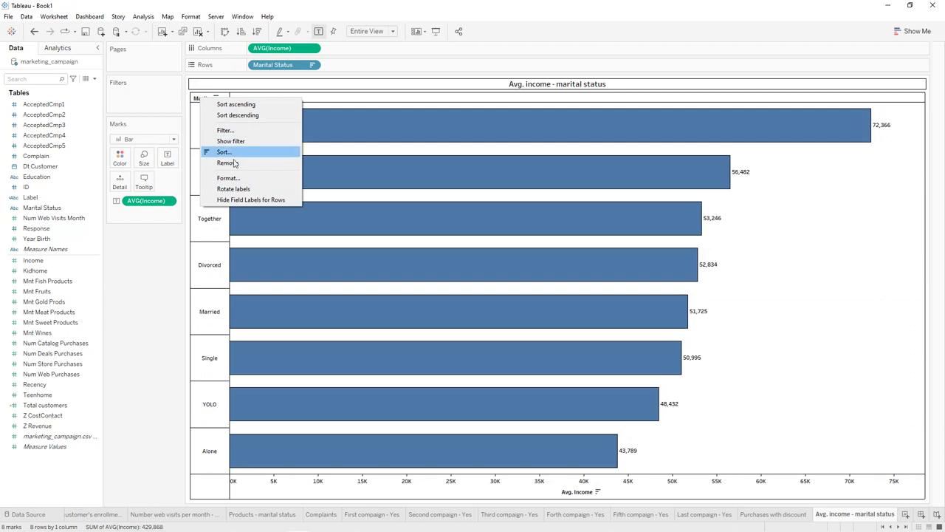
pyautogui.click(251, 200)
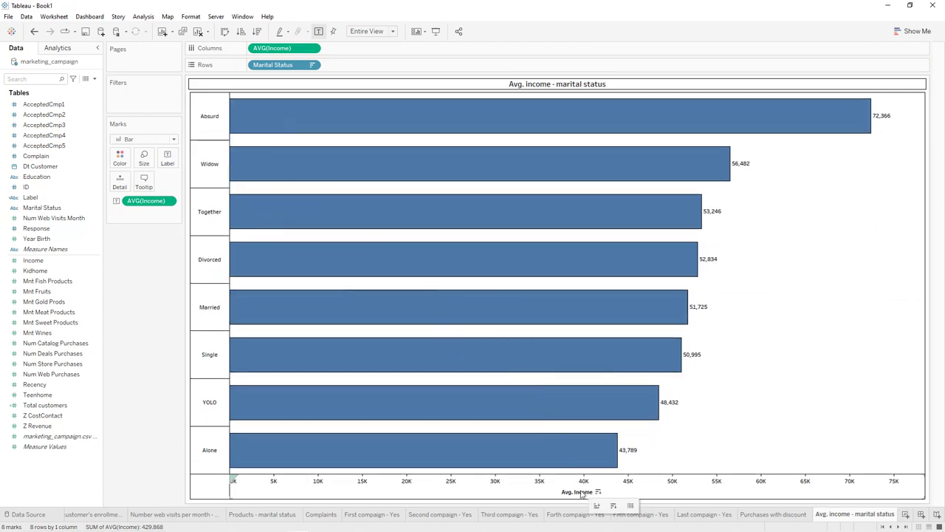
# Edit the Avg. Income axis title and make the bars thinner.
pyautogui.doubleClick(584, 487)
pyautogui.click(437, 336)
pyautogui.write('Title')
pyautogui.click(574, 108)
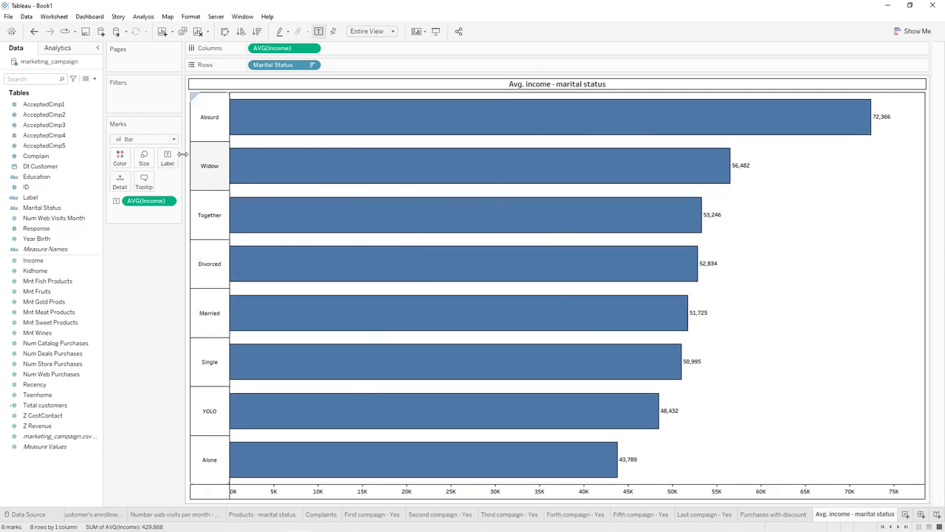
pyautogui.click(144, 158)
pyautogui.moveTo(199, 184); pyautogui.dragTo(193, 187)
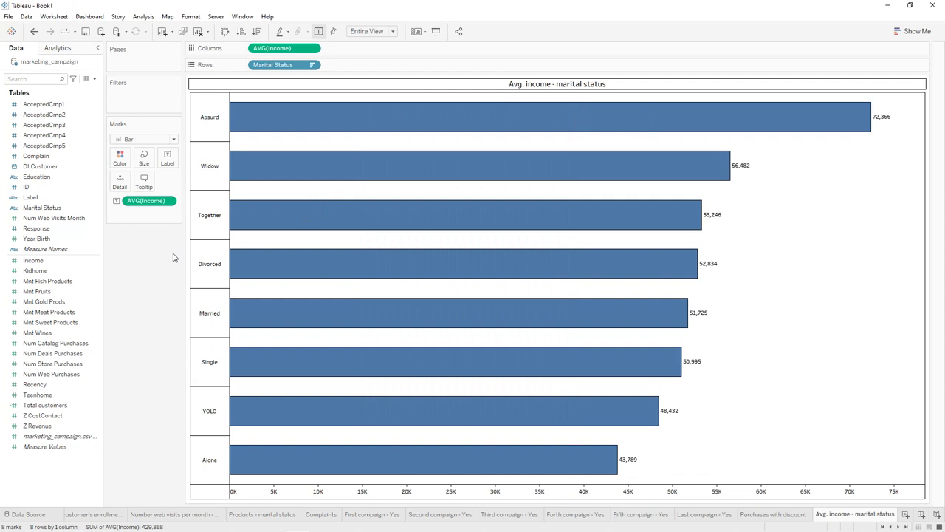
# Format the AVG(Income) labels as custom currency with two decimals.
pyautogui.click(171, 200)
pyautogui.click(165, 255)
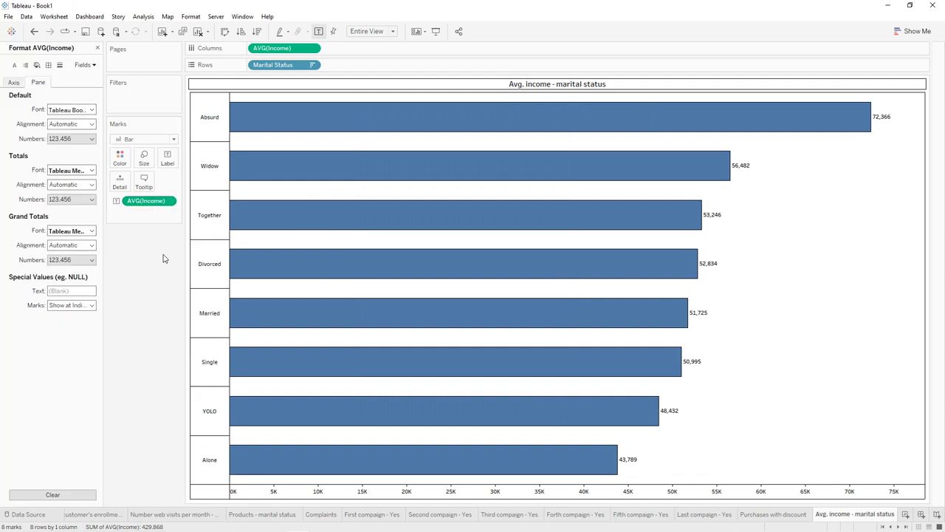
pyautogui.click(73, 141)
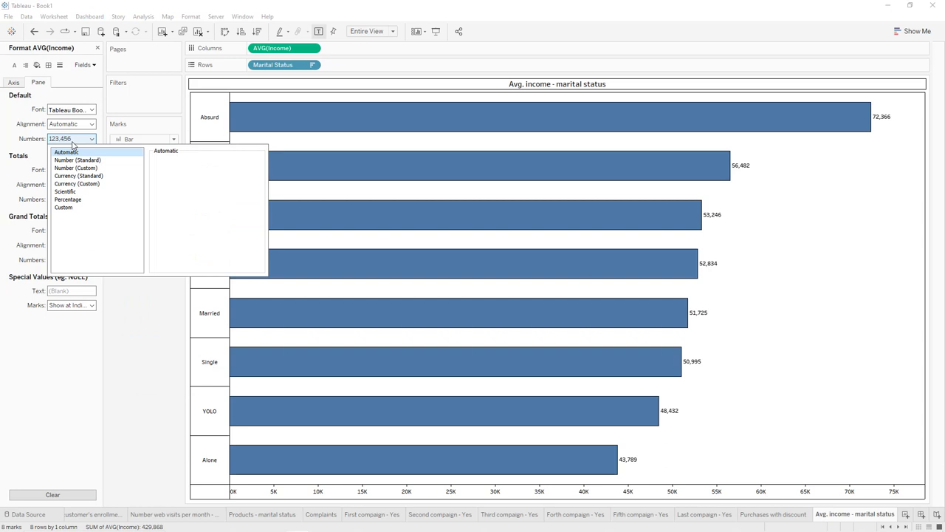
pyautogui.click(77, 184)
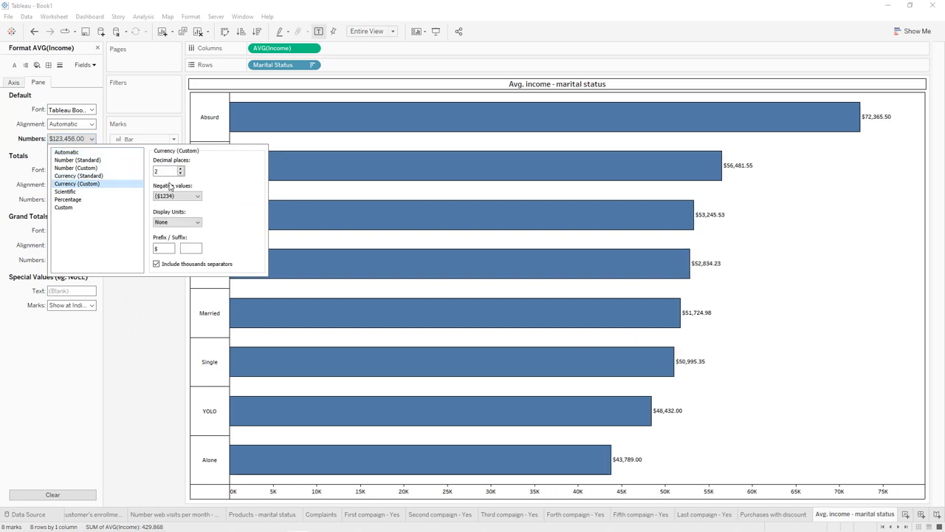
pyautogui.click(163, 300)
# Colour all the bars yellow.
pyautogui.click(124, 159)
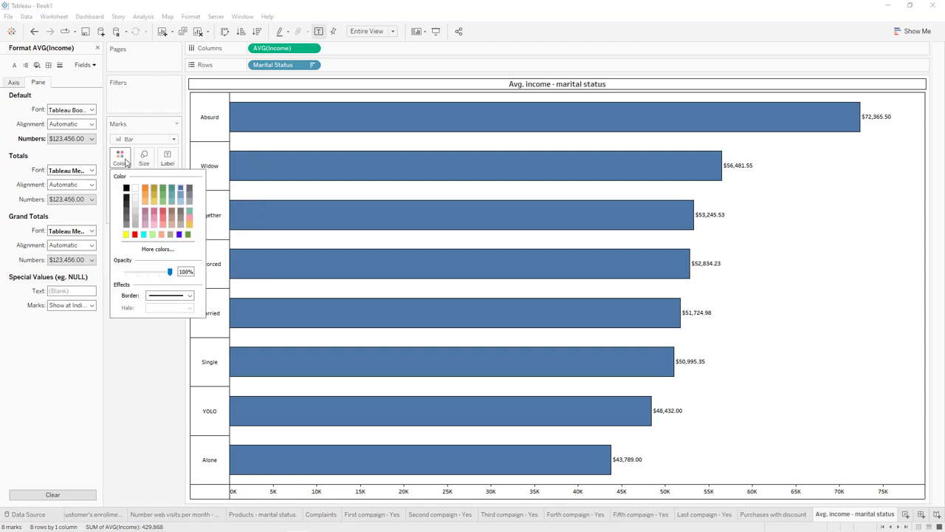
pyautogui.click(153, 204)
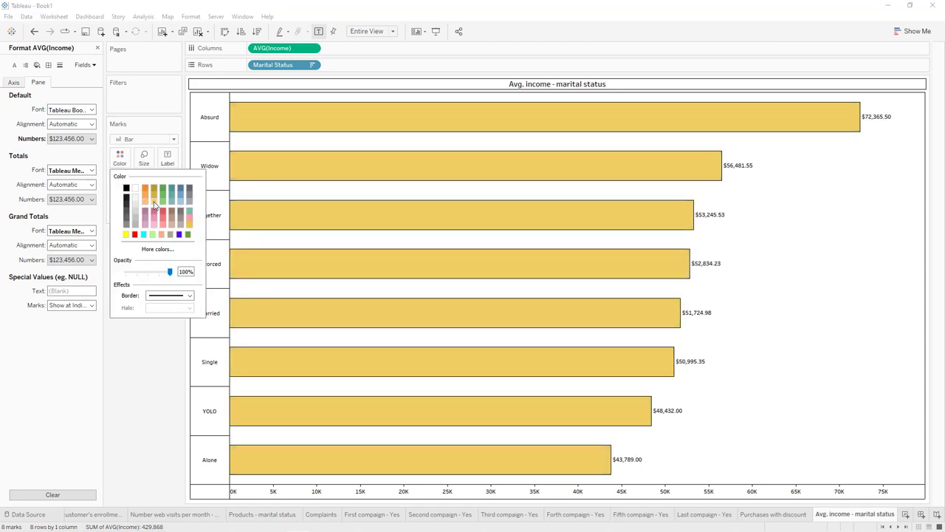
pyautogui.click(157, 360)
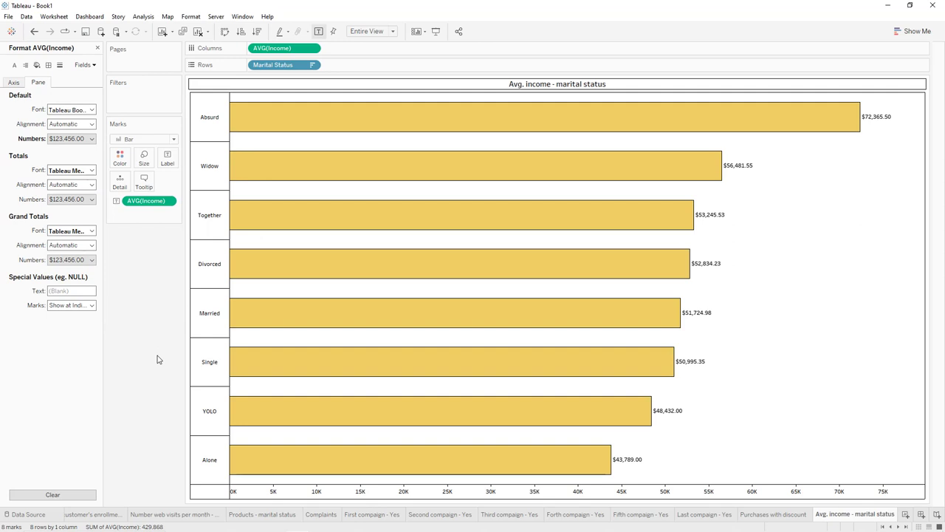
# Duplicate the marital status sheet and rename the copy 'Avg. income - education'.
pyautogui.rightClick(838, 516)
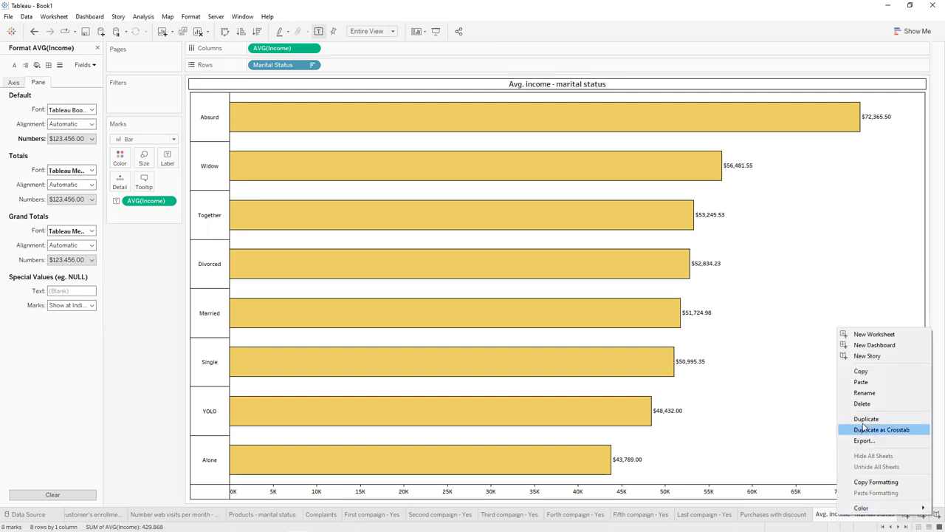
pyautogui.click(864, 419)
pyautogui.doubleClick(847, 515)
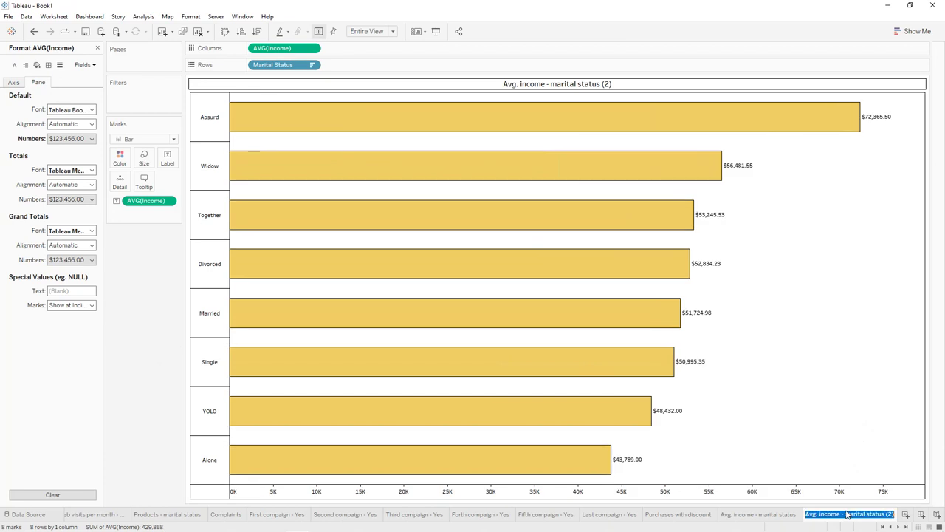
pyautogui.press('End')
pyautogui.press('BackSpace')
pyautogui.press('BackSpace')
pyautogui.press('BackSpace')
pyautogui.press('BackSpace')
pyautogui.press('BackSpace')
pyautogui.press('BackSpace')
pyautogui.press('BackSpace')
pyautogui.press('BackSpace')
pyautogui.press('BackSpace')
pyautogui.press('BackSpace')
pyautogui.press('BackSpace')
pyautogui.press('BackSpace')
pyautogui.press('BackSpace')
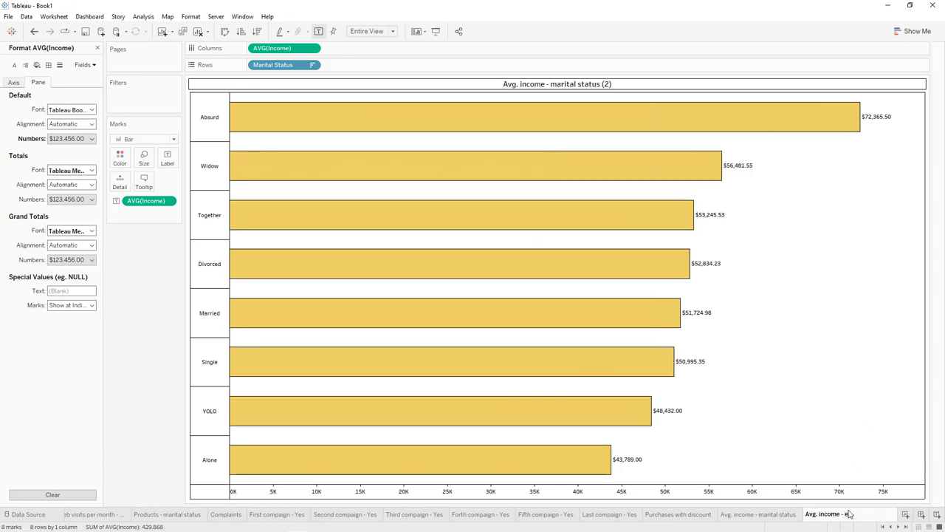
pyautogui.write('n')
pyautogui.press('Return')
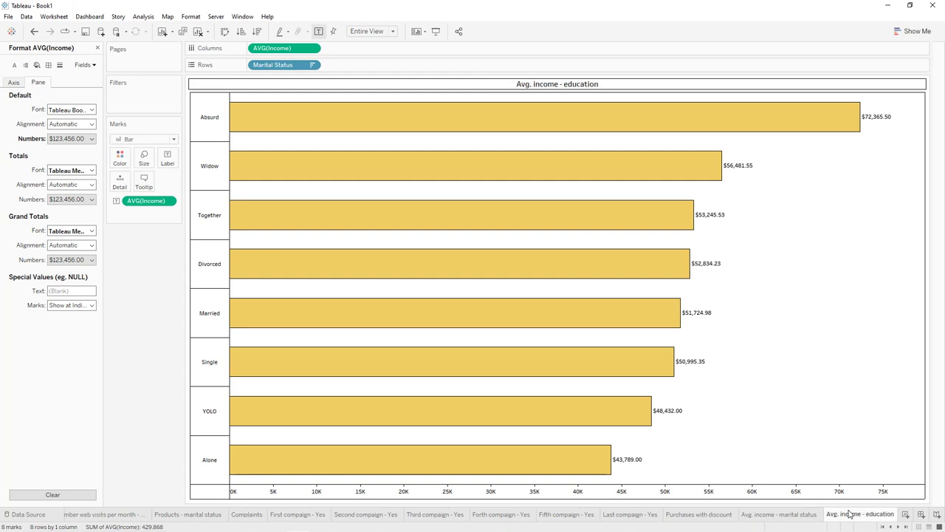
# Replace Marital Status on Rows with Education.
pyautogui.moveTo(269, 65); pyautogui.dragTo(155, 233)
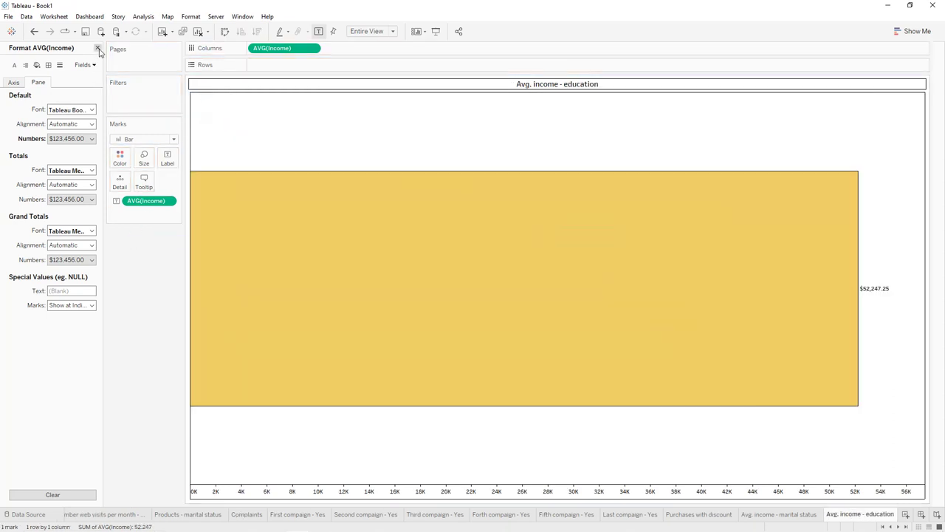
pyautogui.click(96, 47)
pyautogui.click(54, 173)
pyautogui.moveTo(54, 172); pyautogui.dragTo(280, 67)
# Make the bars slightly thinner and green, and sort them descending.
pyautogui.click(144, 158)
pyautogui.moveTo(190, 183); pyautogui.dragTo(183, 182)
pyautogui.click(121, 158)
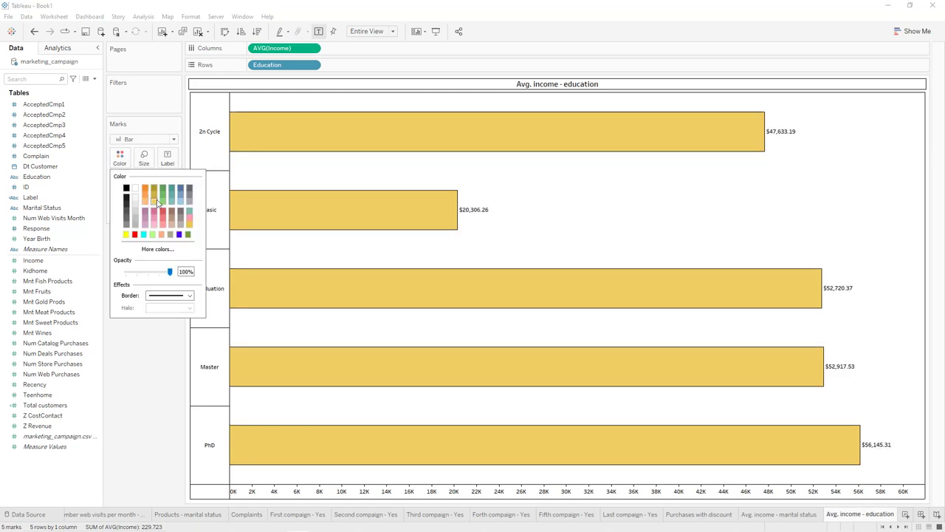
pyautogui.click(165, 204)
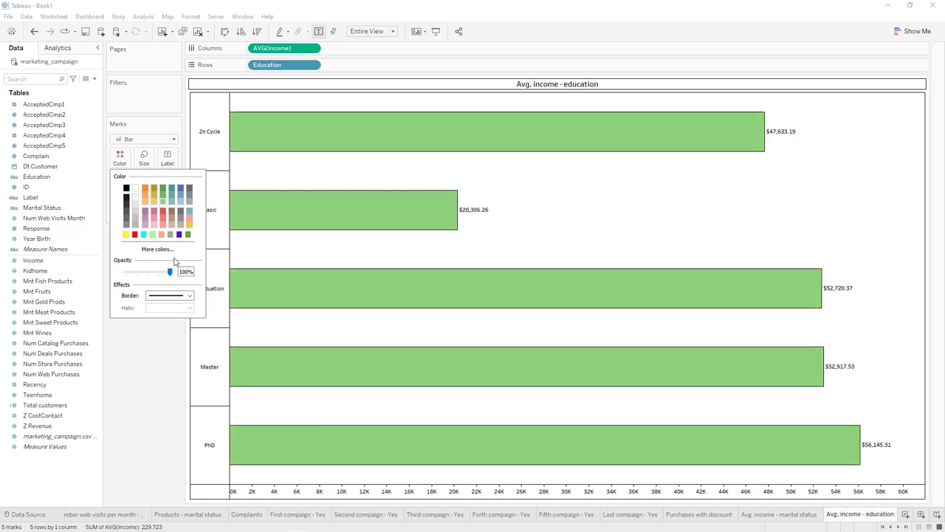
pyautogui.click(257, 31)
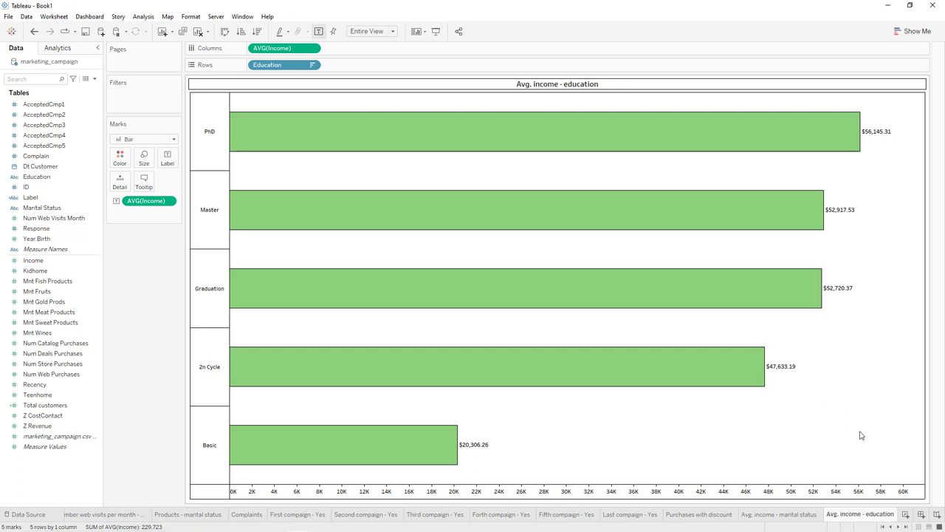
# Duplicate Avg. income - education and rename the copy 'People by age and marital status'.
pyautogui.rightClick(857, 517)
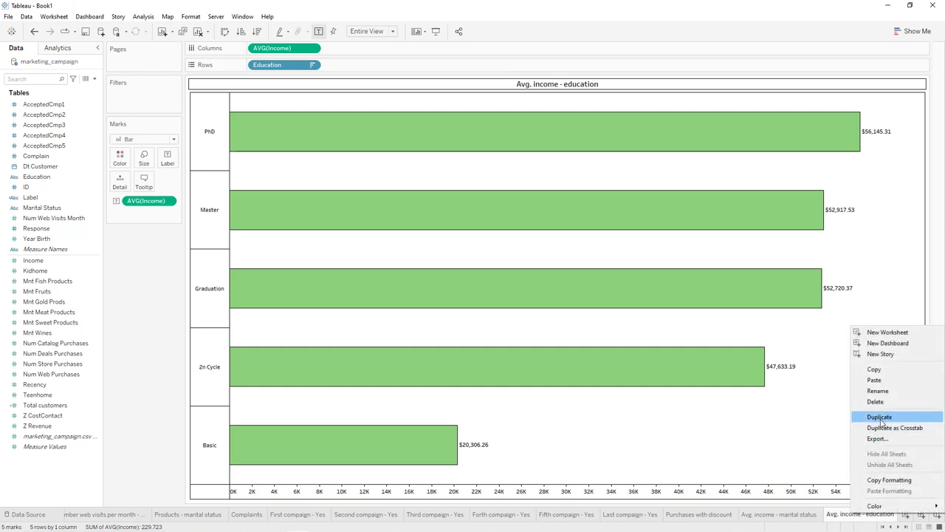
pyautogui.click(827, 420)
pyautogui.doubleClick(857, 515)
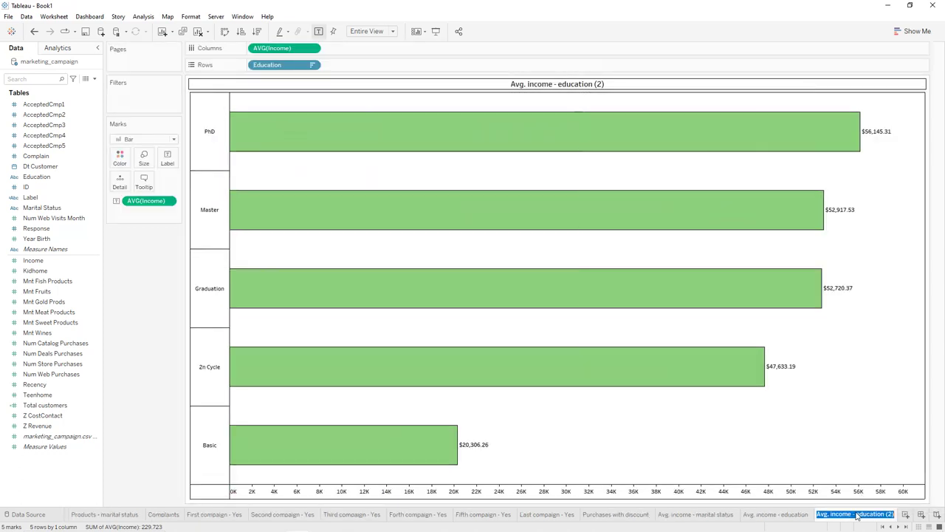
pyautogui.write('People by age and mar')
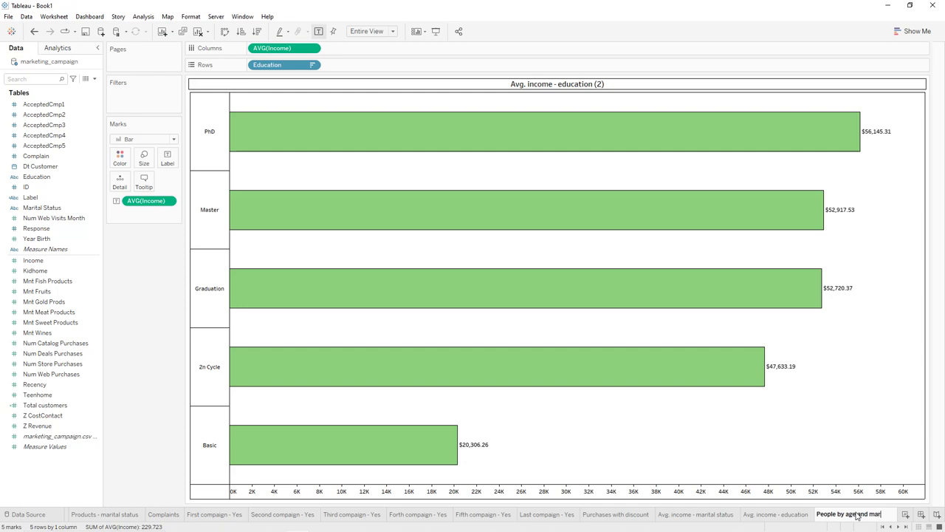
pyautogui.write('ital status')
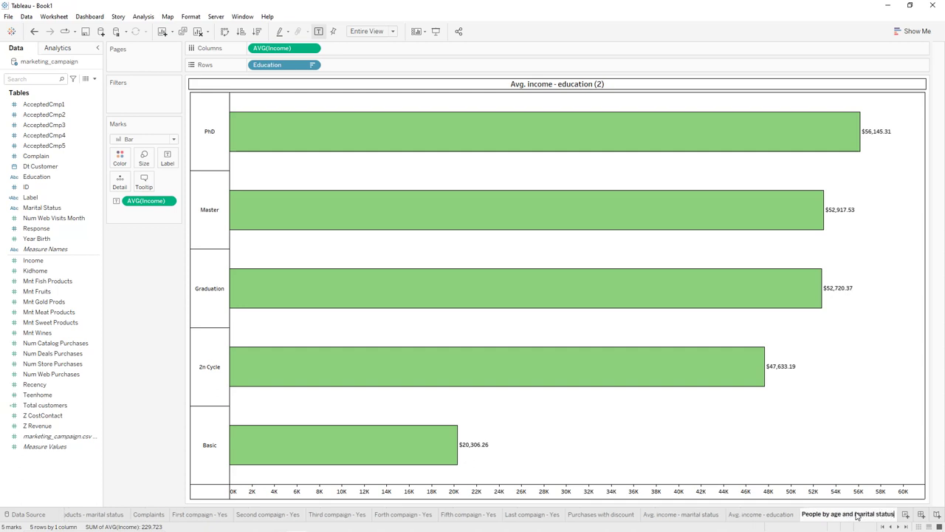
pyautogui.press('Return')
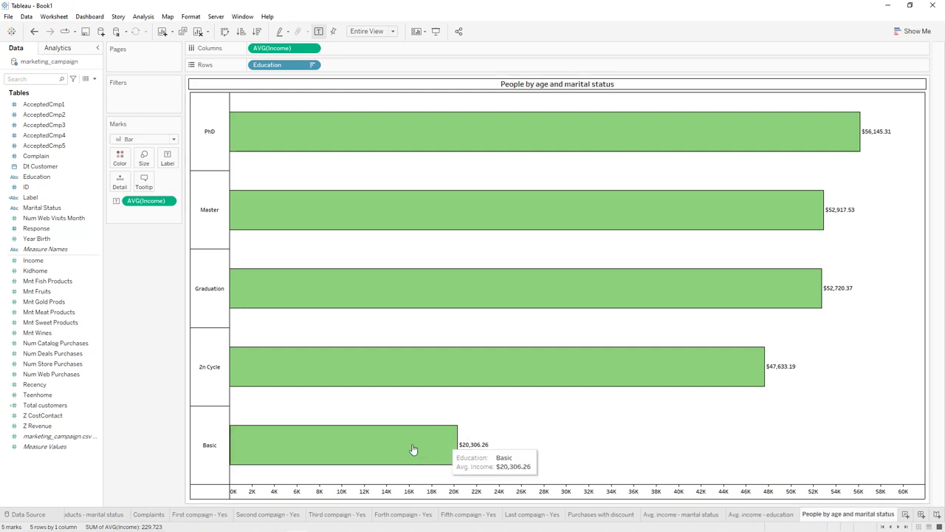
# Remove the income label, Education and AVG(Income) fields, leaving an empty chart.
pyautogui.moveTo(147, 209); pyautogui.dragTo(145, 240)
pyautogui.moveTo(295, 65); pyautogui.dragTo(170, 233)
pyautogui.moveTo(285, 48); pyautogui.dragTo(145, 219)
# Create a calculated field Age with the formula 2023 - [Year Birth].
pyautogui.click(95, 78)
pyautogui.click(69, 91)
pyautogui.write('A')
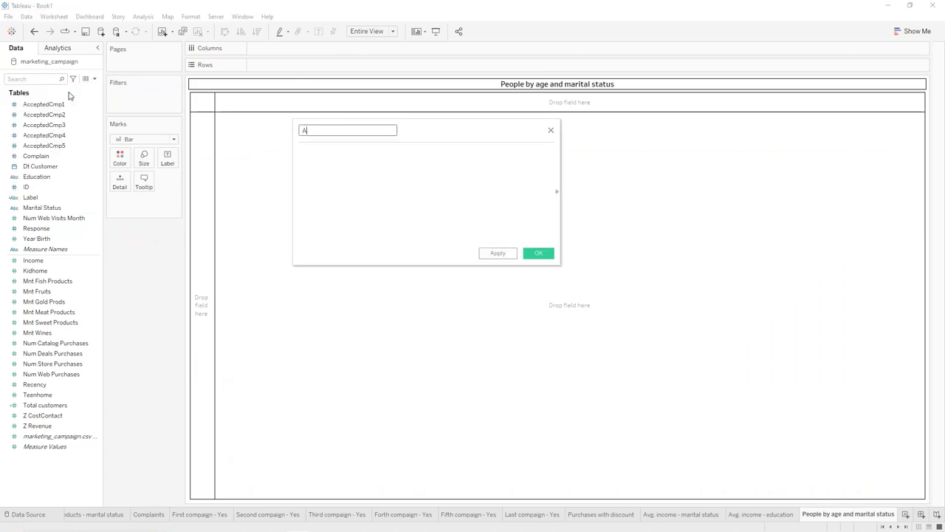
pyautogui.press('Tab')
pyautogui.write('2023 - yea')
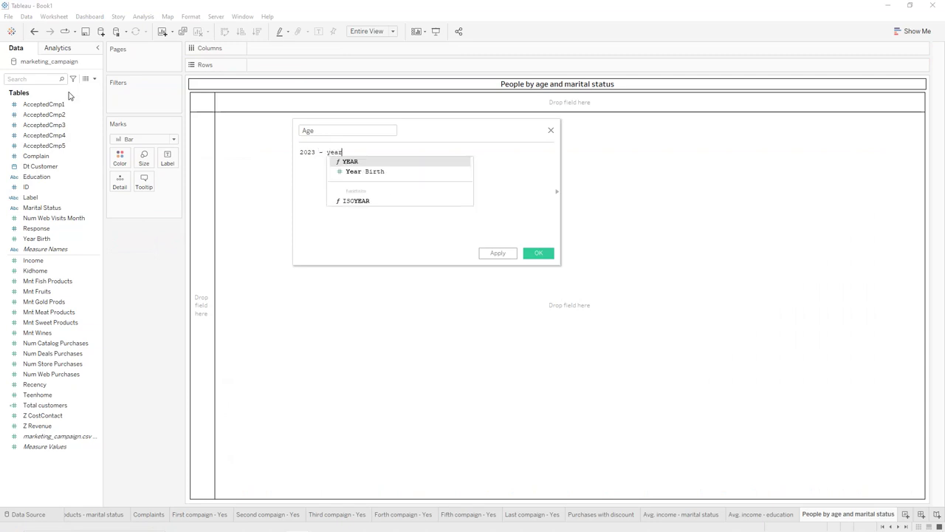
pyautogui.write('r')
pyautogui.press('Down')
pyautogui.press('Return')
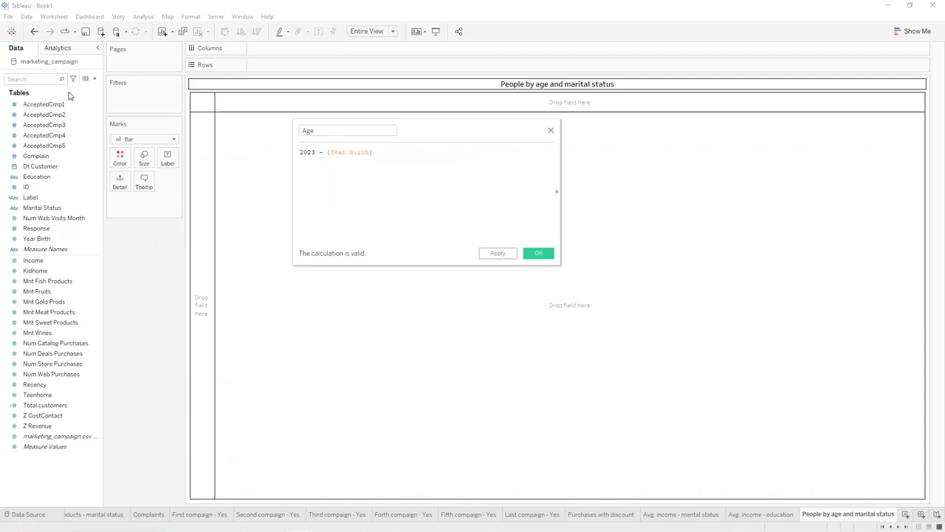
pyautogui.click(539, 253)
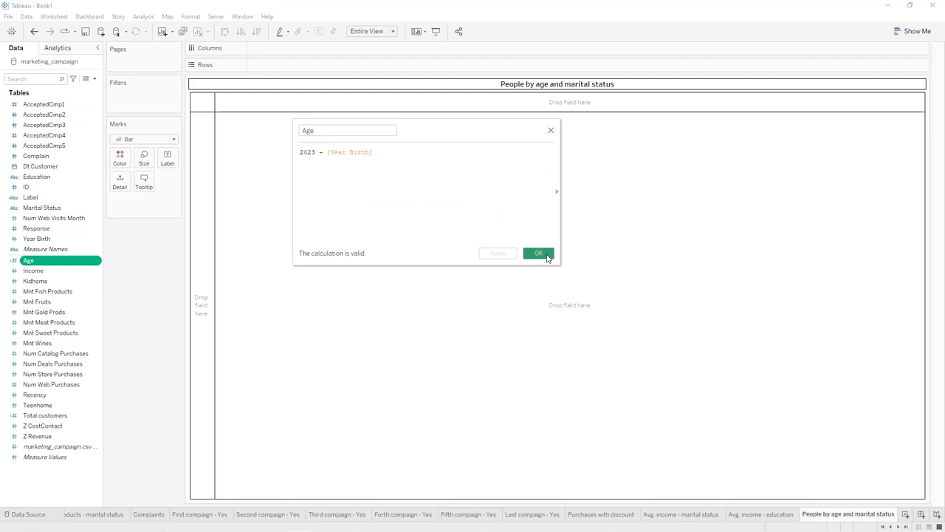
# Add Age to the view and display it as a histogram.
pyautogui.doubleClick(49, 263)
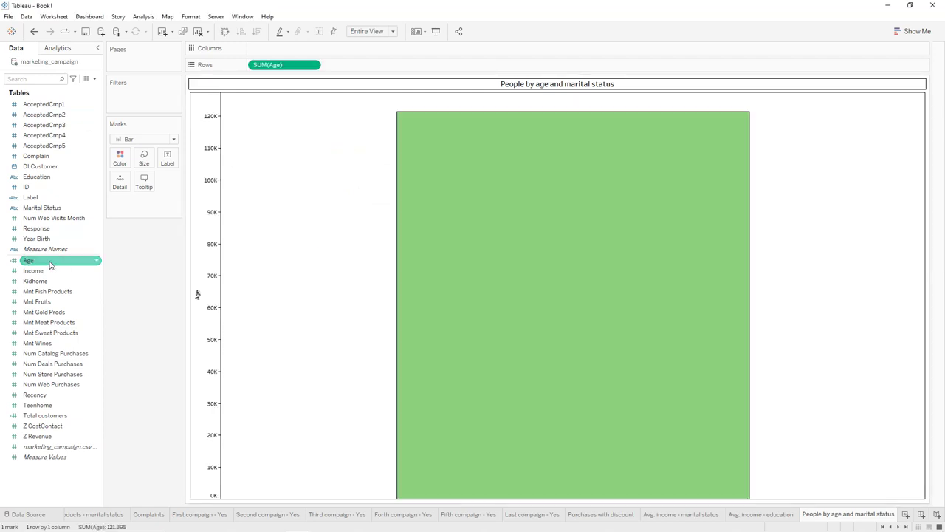
pyautogui.click(911, 35)
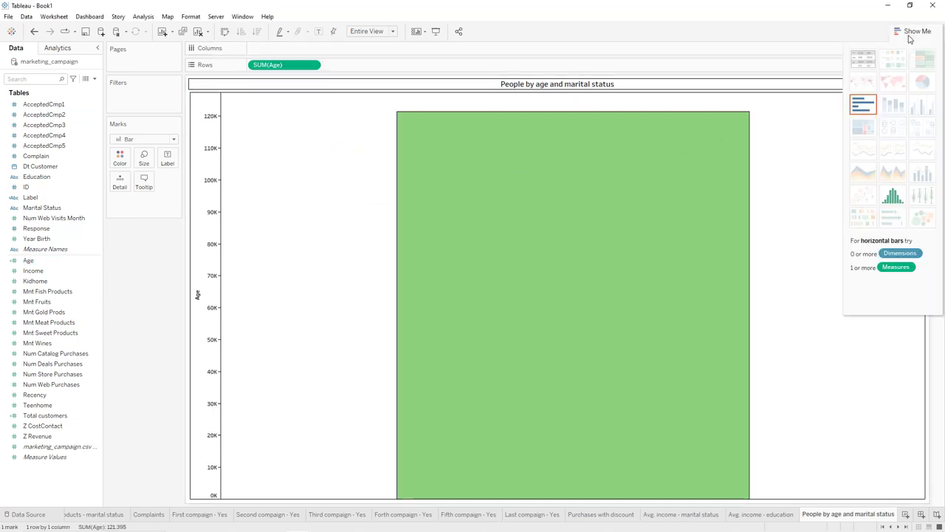
pyautogui.click(899, 199)
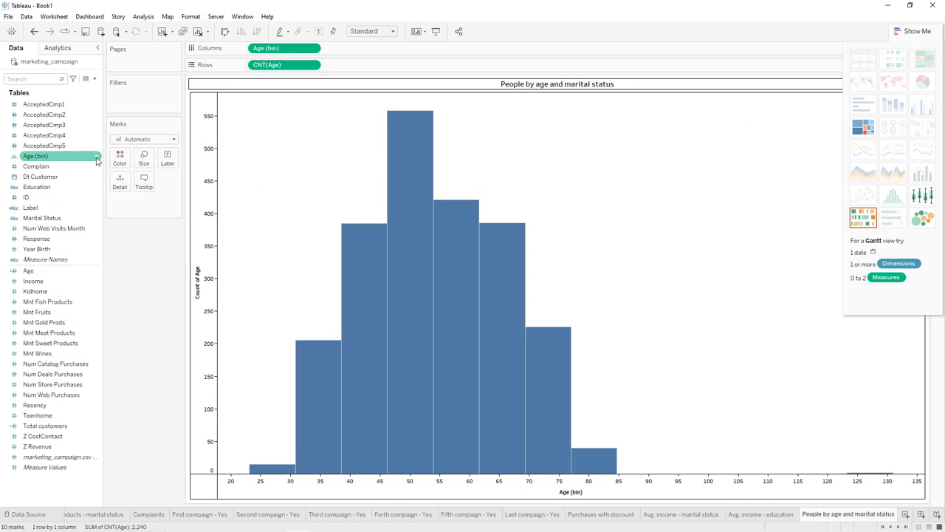
# Set the Age (bin) size to 5.
pyautogui.click(97, 159)
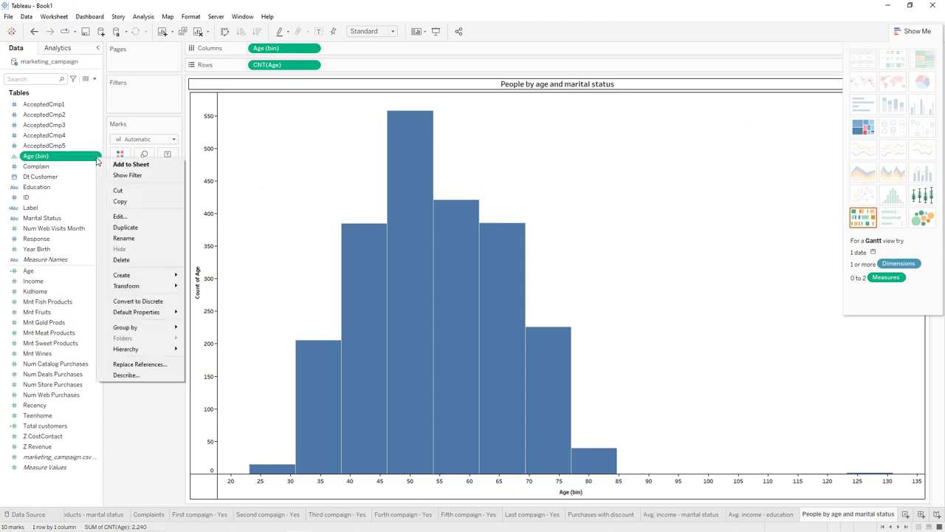
pyautogui.click(121, 215)
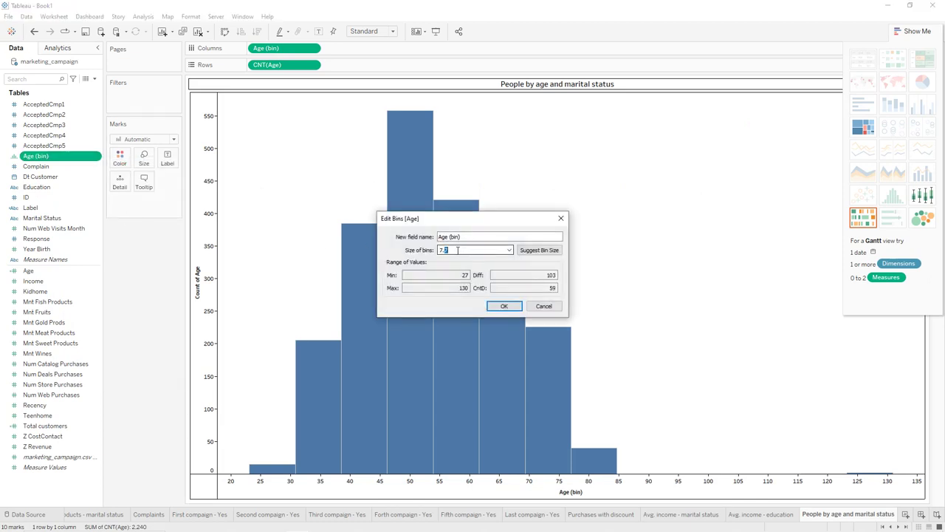
pyautogui.click(505, 305)
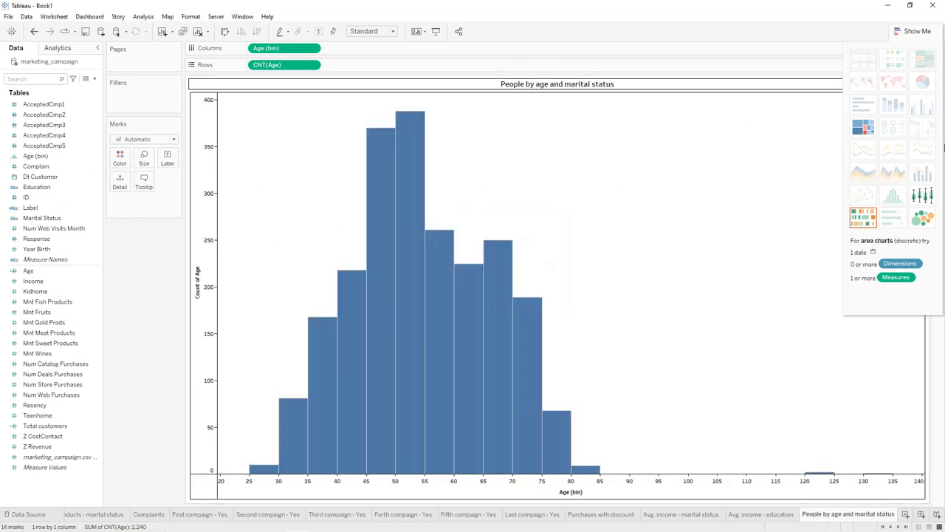
pyautogui.click(916, 31)
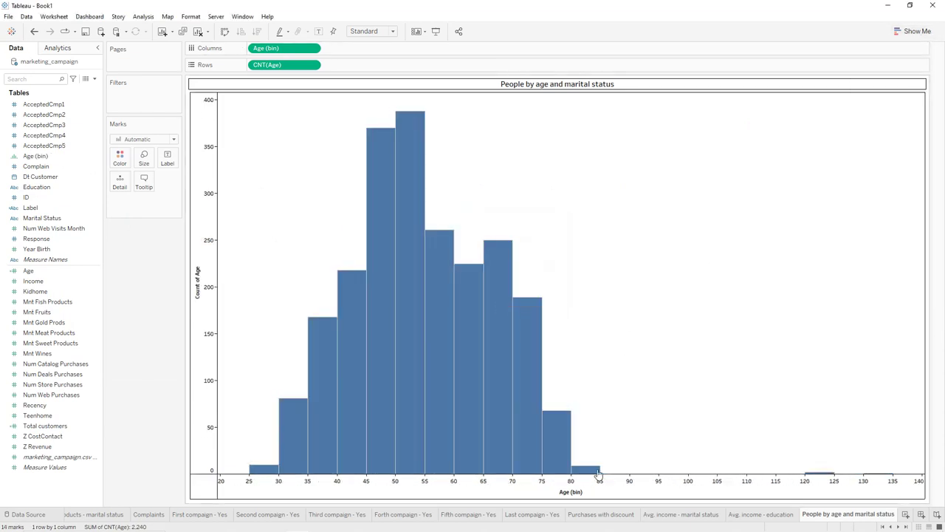
# Fix the Age axis range from 20 to 90 and title it Age.
pyautogui.click(575, 493)
pyautogui.doubleClick(576, 494)
pyautogui.tripleClick(436, 332)
pyautogui.click(436, 332)
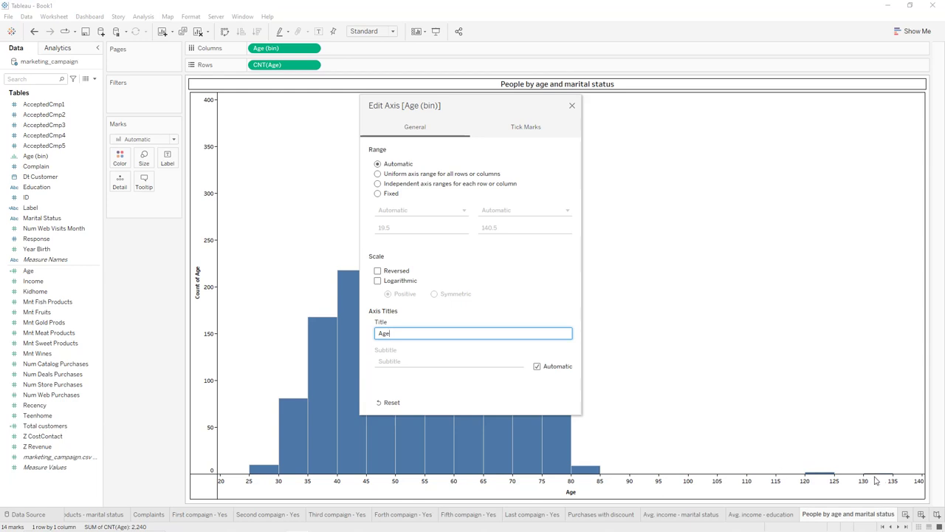
pyautogui.click(377, 195)
pyautogui.doubleClick(389, 229)
pyautogui.write('20')
pyautogui.doubleClick(485, 228)
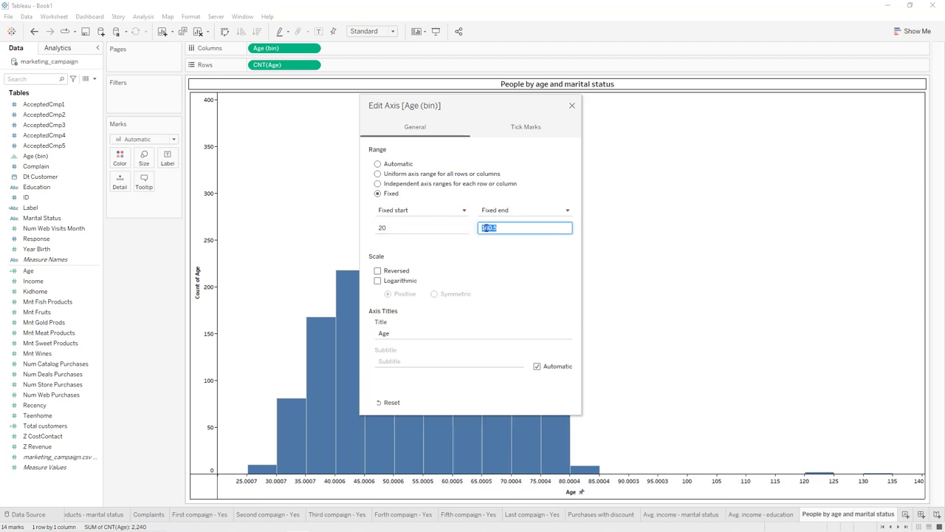
pyautogui.write('90')
pyautogui.click(510, 271)
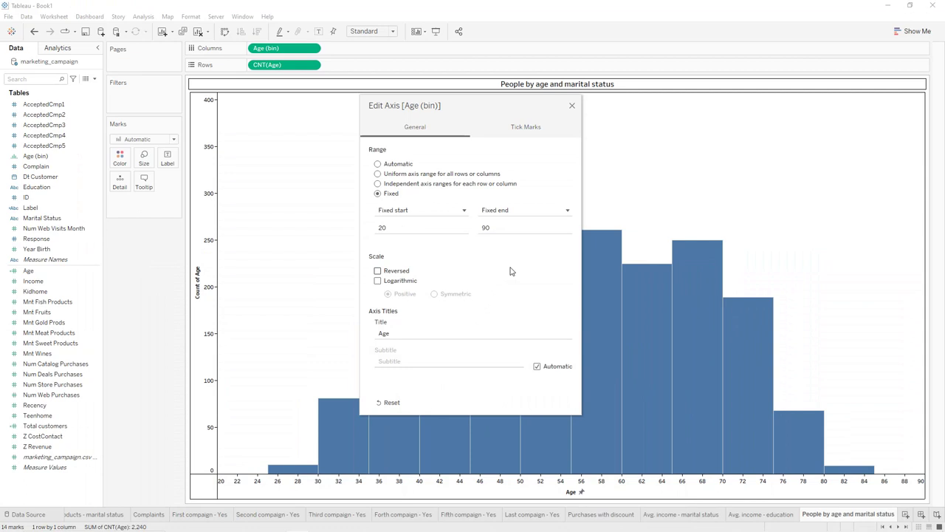
pyautogui.click(572, 107)
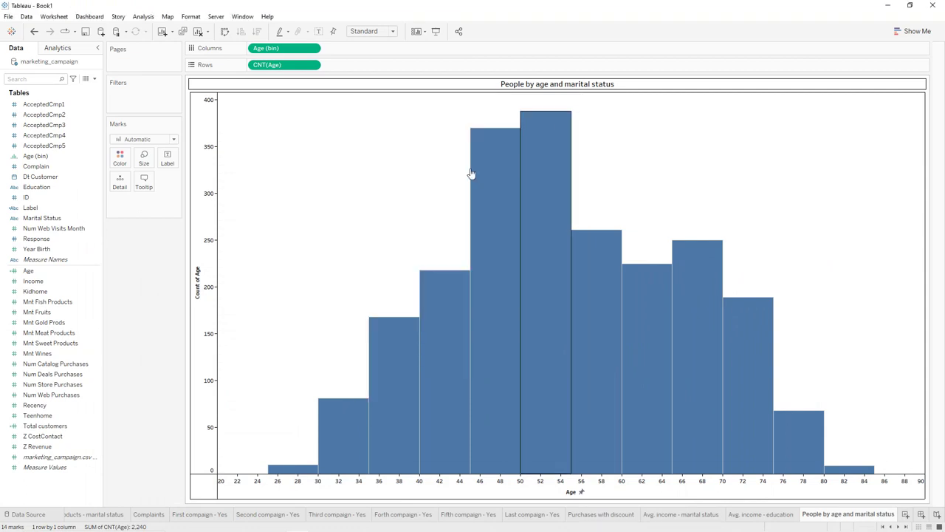
# Clear the Count of Age axis title.
pyautogui.doubleClick(200, 277)
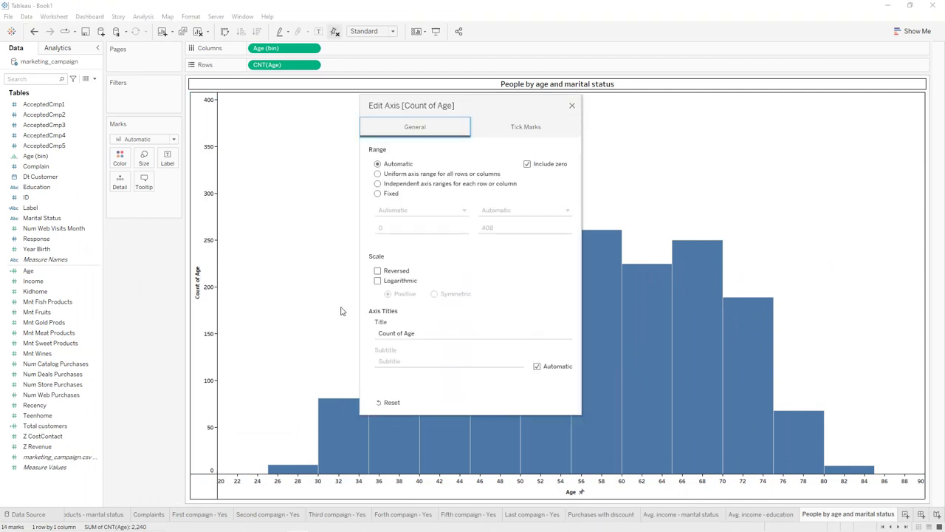
pyautogui.tripleClick(416, 334)
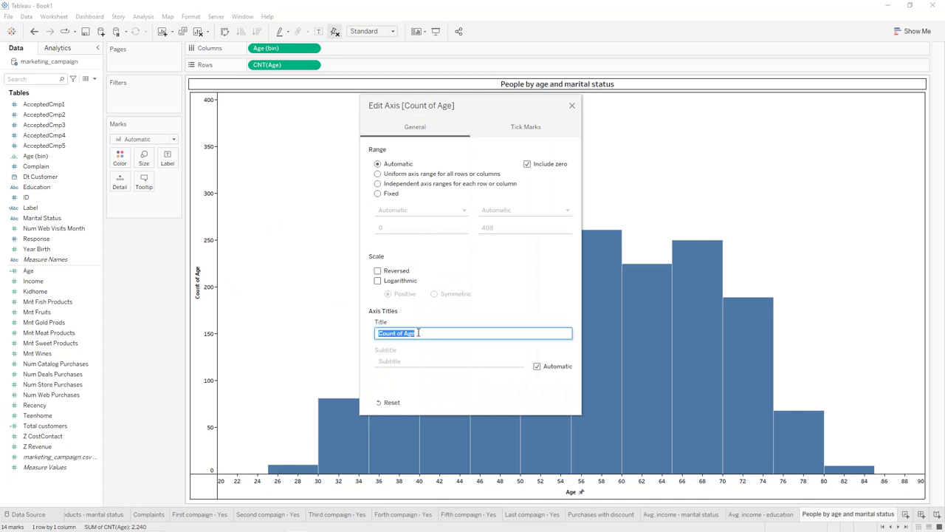
pyautogui.press('BackSpace')
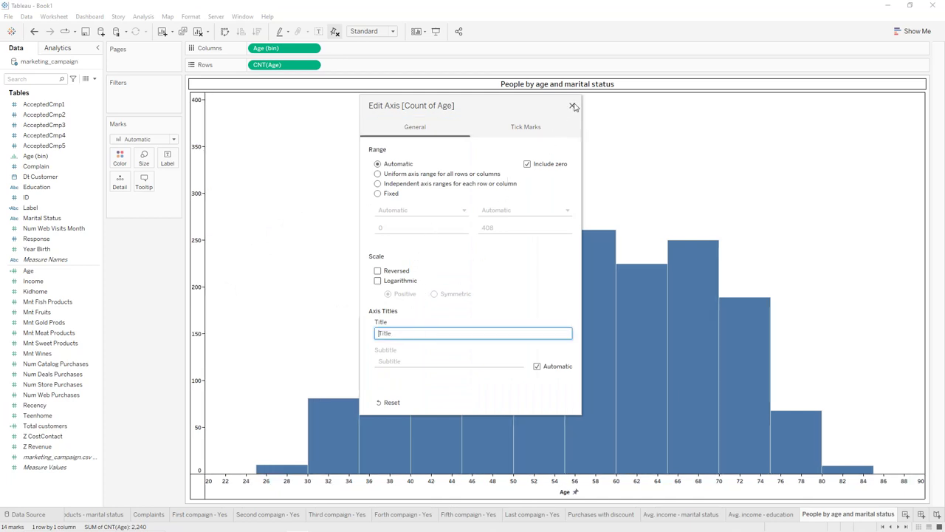
pyautogui.click(572, 106)
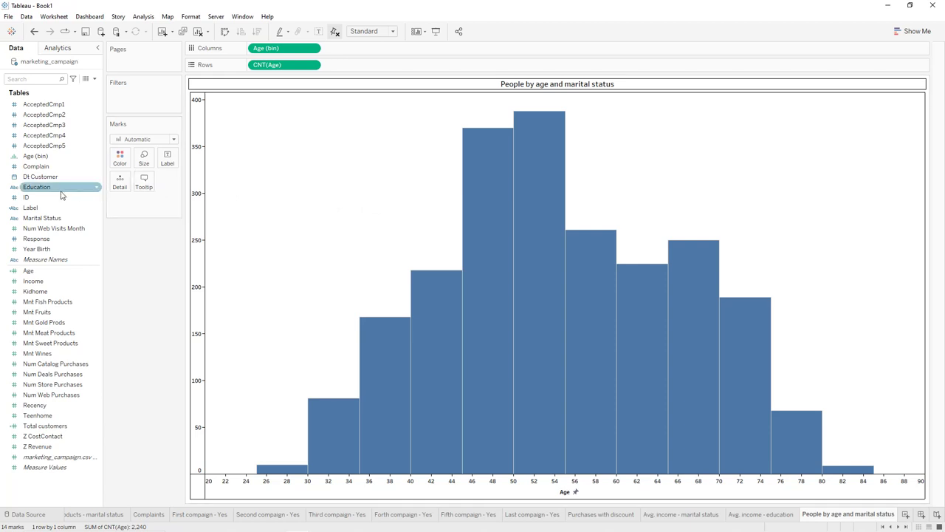
# Colour the histogram bars by Marital Status and duplicate the sheet.
pyautogui.moveTo(44, 219); pyautogui.dragTo(120, 164)
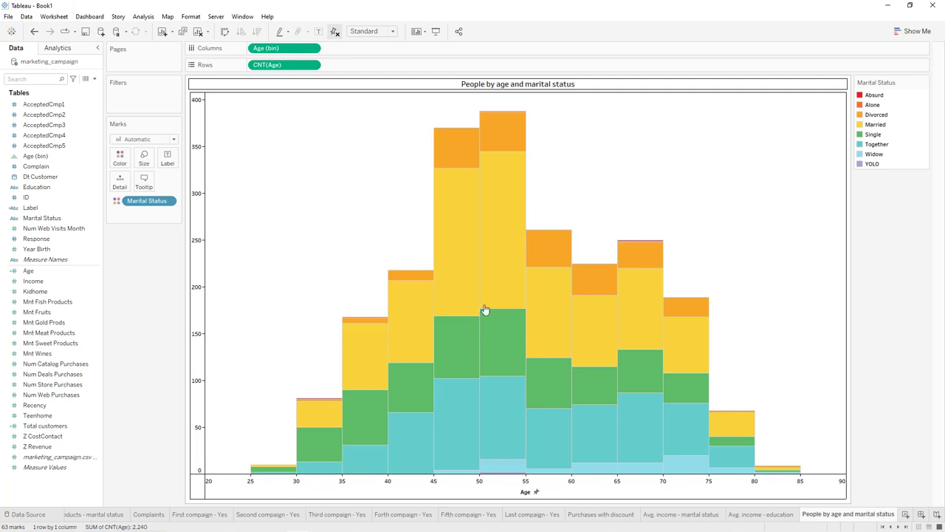
pyautogui.rightClick(816, 513)
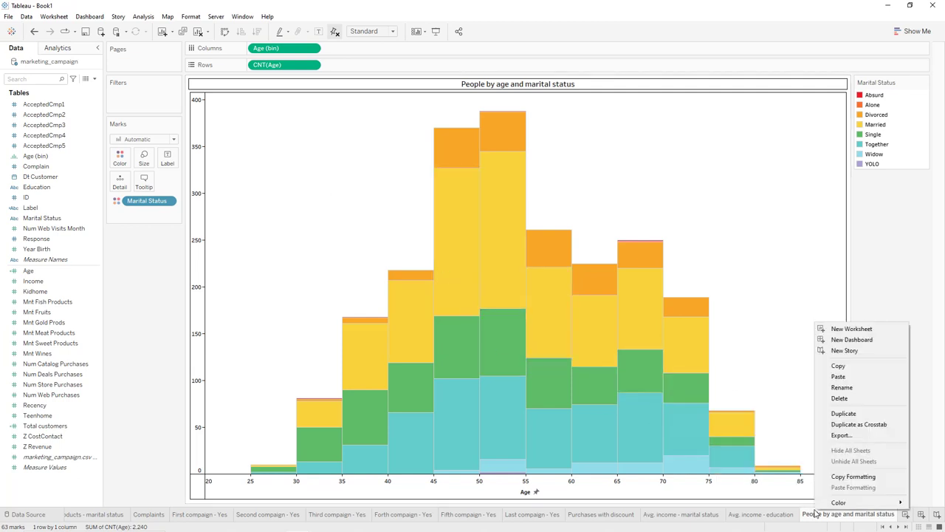
pyautogui.click(846, 414)
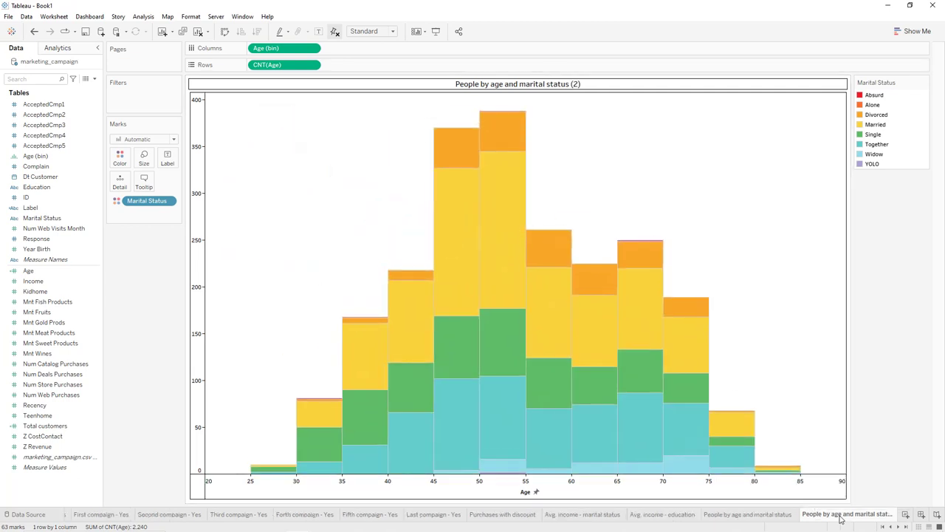
# Rename the copied sheet 'People by age and education'.
pyautogui.doubleClick(839, 515)
pyautogui.click(840, 514)
pyautogui.press('BackSpace')
pyautogui.press('BackSpace')
pyautogui.press('BackSpace')
pyautogui.press('BackSpace')
pyautogui.press('BackSpace')
pyautogui.press('BackSpace')
pyautogui.press('BackSpace')
pyautogui.press('BackSpace')
pyautogui.press('BackSpace')
pyautogui.press('BackSpace')
pyautogui.press('BackSpace')
pyautogui.press('BackSpace')
pyautogui.press('BackSpace')
pyautogui.press('BackSpace')
pyautogui.press('BackSpace')
pyautogui.press('BackSpace')
pyautogui.press('BackSpace')
pyautogui.press('Return')
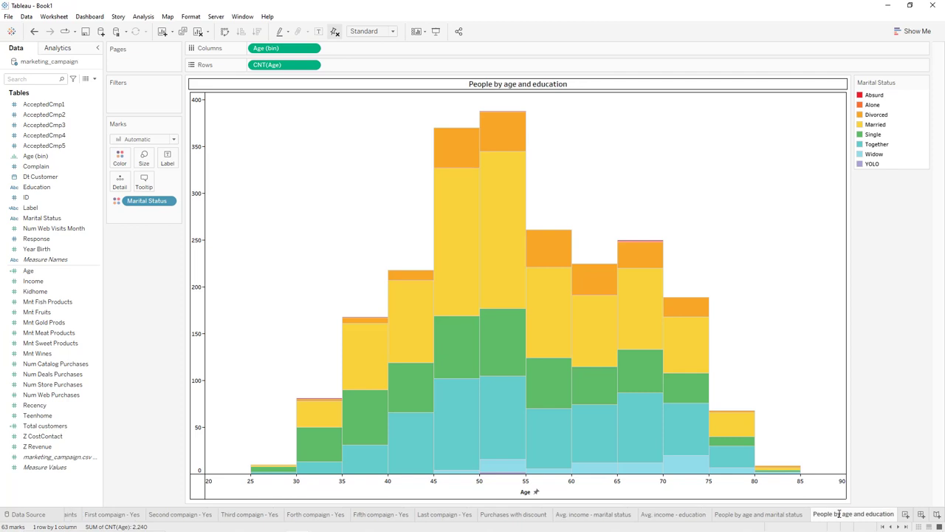
# Colour the histogram by Education instead of Marital Status, using the Winter palette.
pyautogui.moveTo(150, 207); pyautogui.dragTo(147, 253)
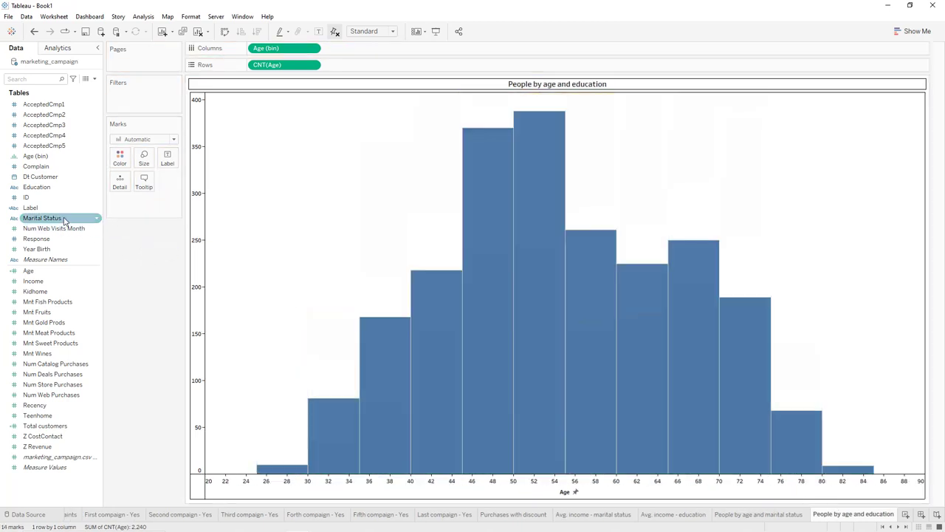
pyautogui.moveTo(34, 187); pyautogui.dragTo(116, 170)
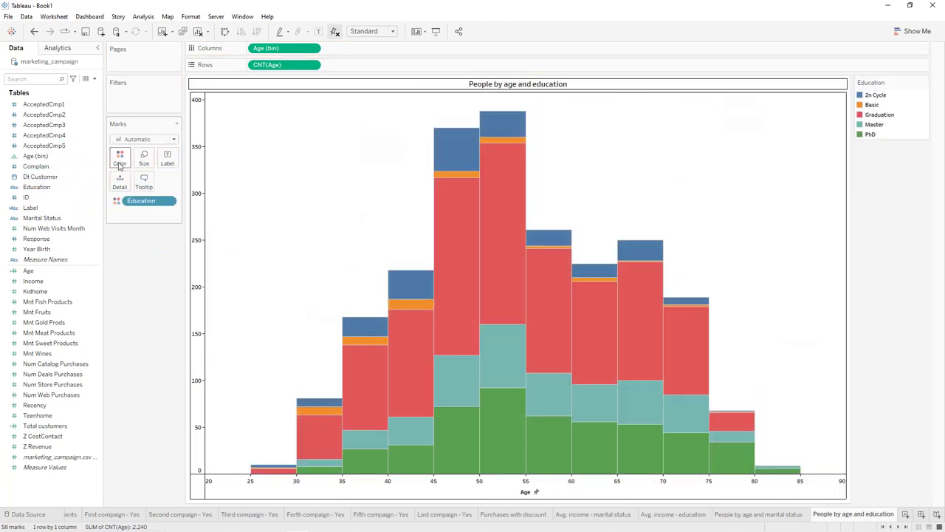
pyautogui.click(118, 164)
pyautogui.click(152, 190)
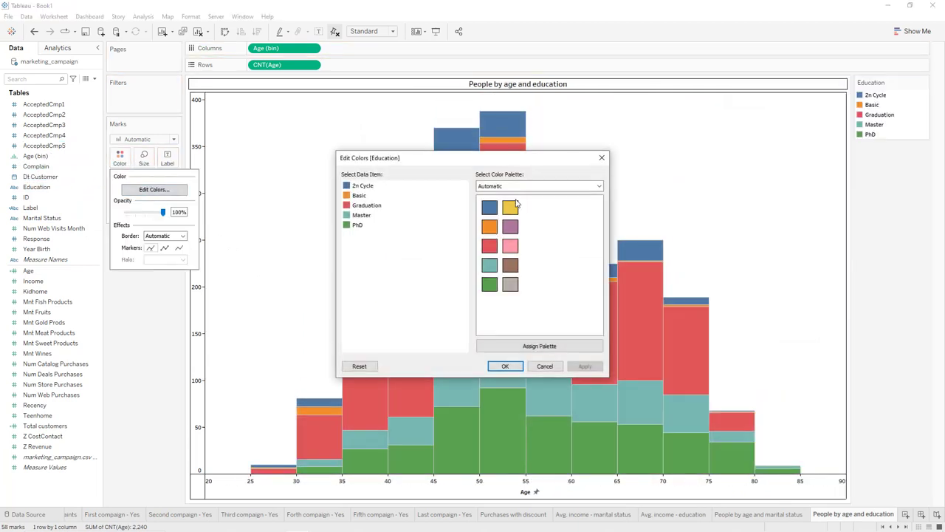
pyautogui.click(525, 186)
pyautogui.click(502, 277)
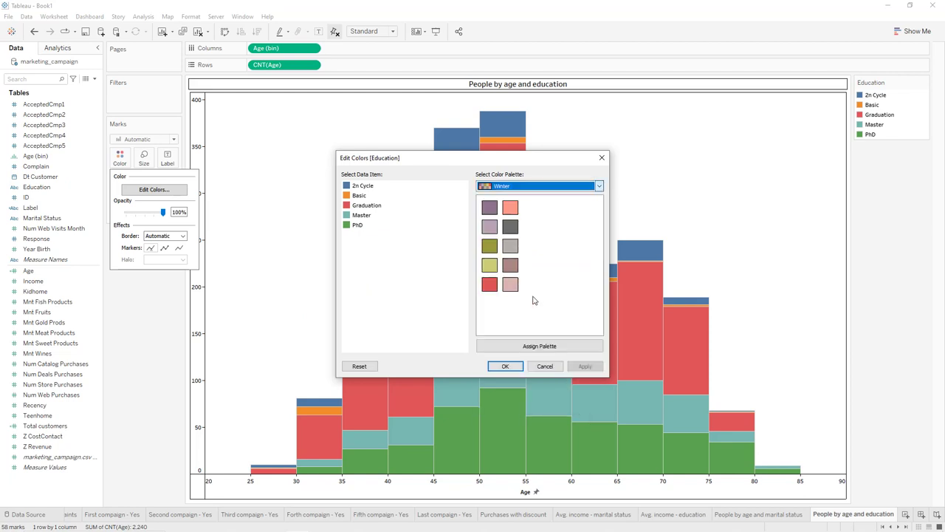
pyautogui.click(552, 345)
pyautogui.click(585, 367)
pyautogui.click(505, 367)
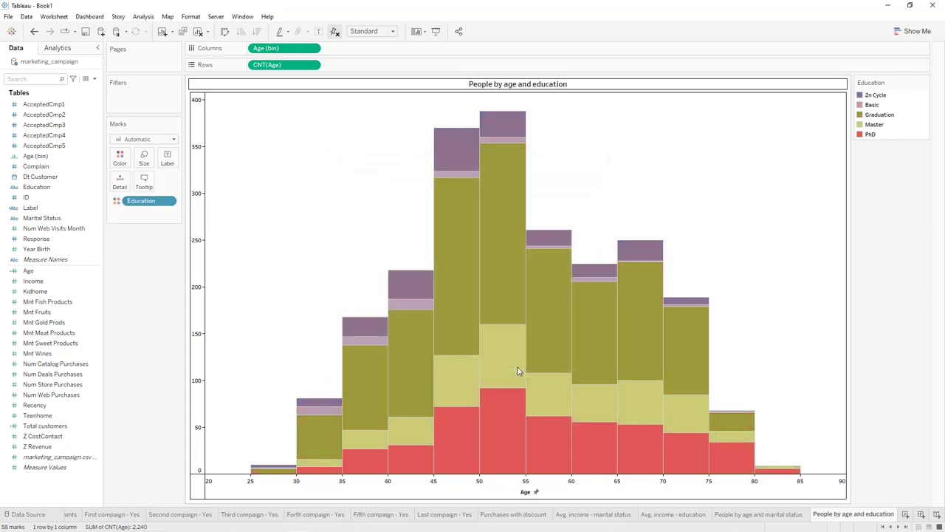
# Add an Education highlighter and shorten its title to 'Education'.
pyautogui.click(150, 18)
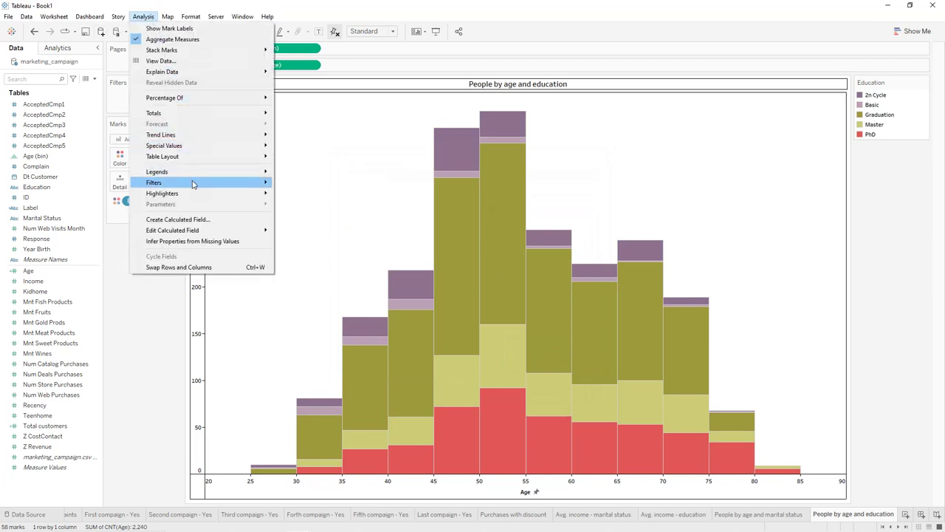
pyautogui.click(286, 194)
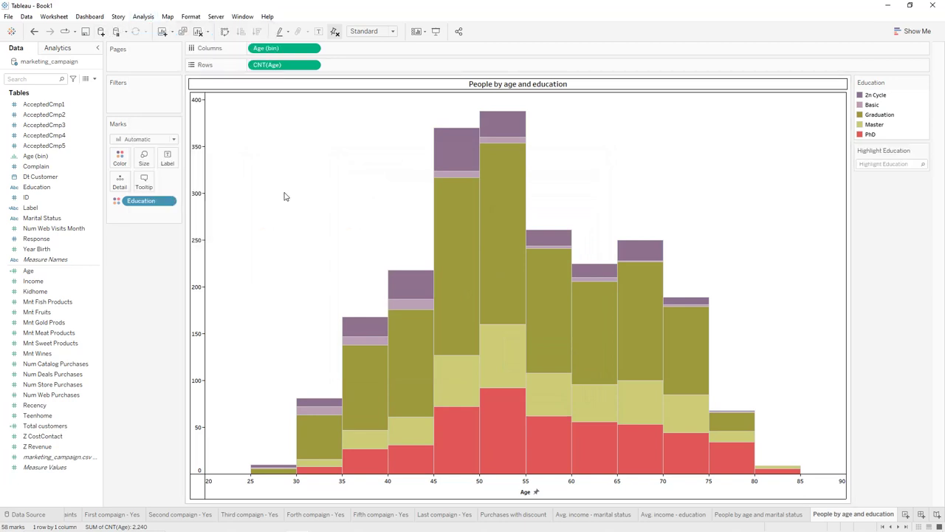
pyautogui.click(924, 150)
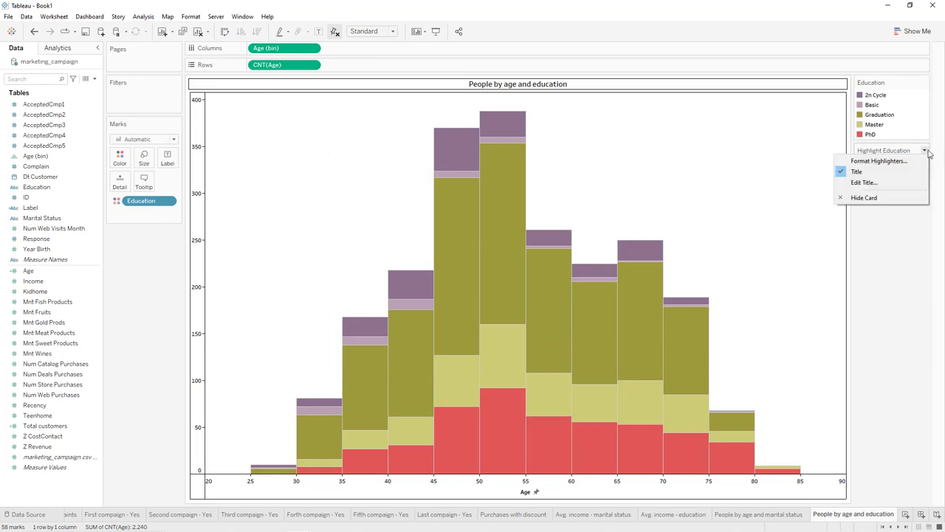
pyautogui.click(864, 182)
pyautogui.click(373, 222)
pyautogui.press('BackSpace')
pyautogui.press('BackSpace')
pyautogui.press('BackSpace')
pyautogui.press('BackSpace')
pyautogui.press('BackSpace')
pyautogui.press('BackSpace')
pyautogui.press('BackSpace')
pyautogui.press('BackSpace')
pyautogui.press('BackSpace')
pyautogui.press('BackSpace')
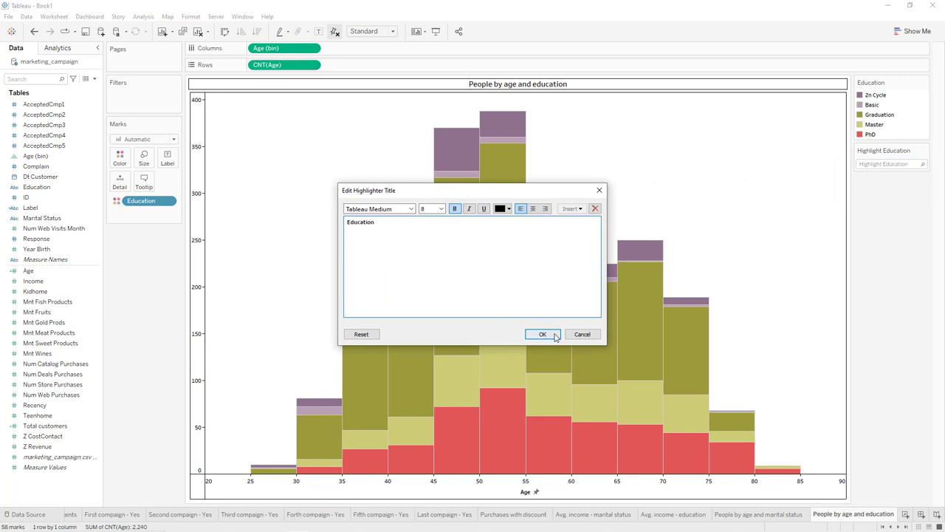
pyautogui.click(542, 333)
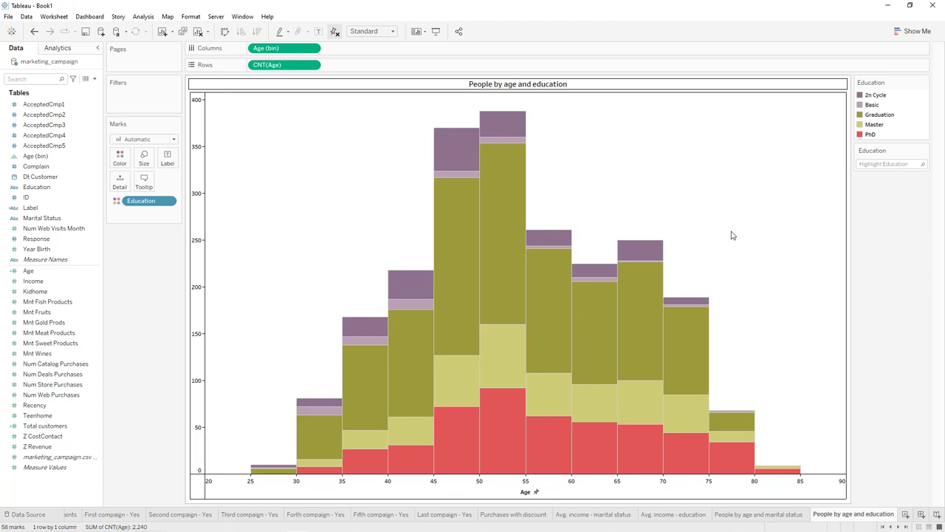
# Duplicate People by age and education and rename it 'Kids at home - martial status'.
pyautogui.rightClick(858, 514)
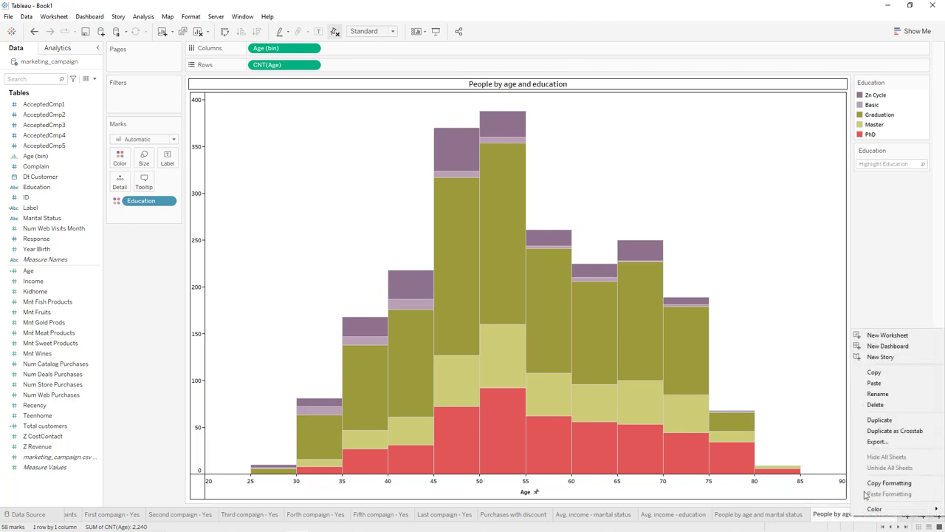
pyautogui.click(877, 420)
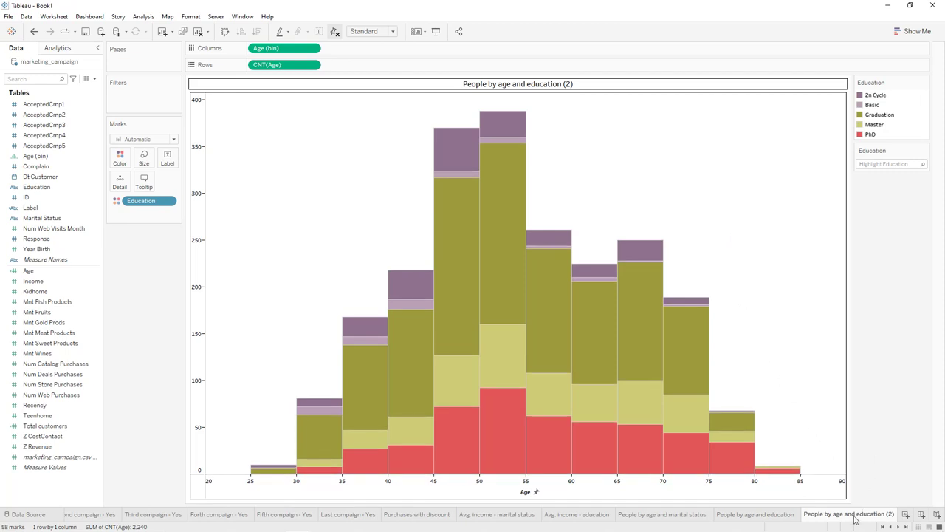
pyautogui.doubleClick(855, 517)
pyautogui.write('Ki')
pyautogui.press('Return')
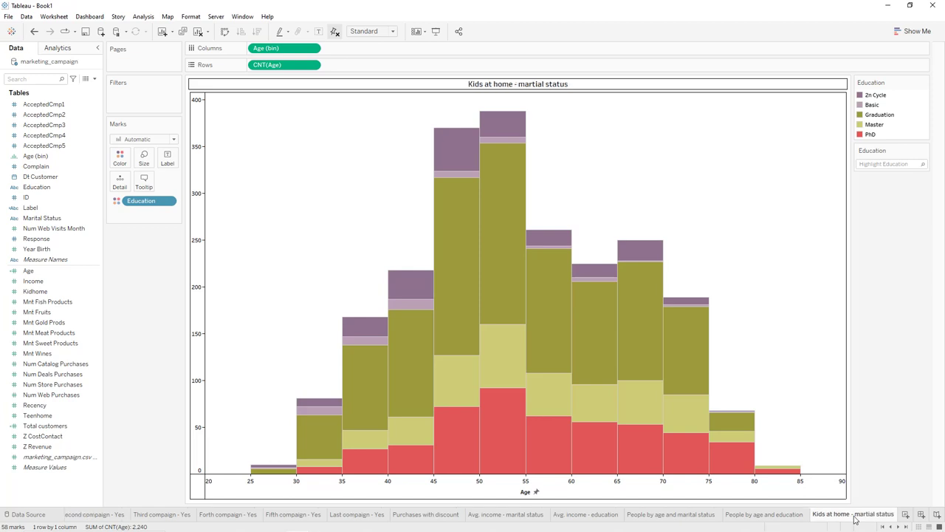
# Replace CNT(Age) and Education with Marital Status on Rows, fitting the entire view.
pyautogui.moveTo(263, 64); pyautogui.dragTo(157, 248)
pyautogui.moveTo(146, 268); pyautogui.dragTo(141, 266)
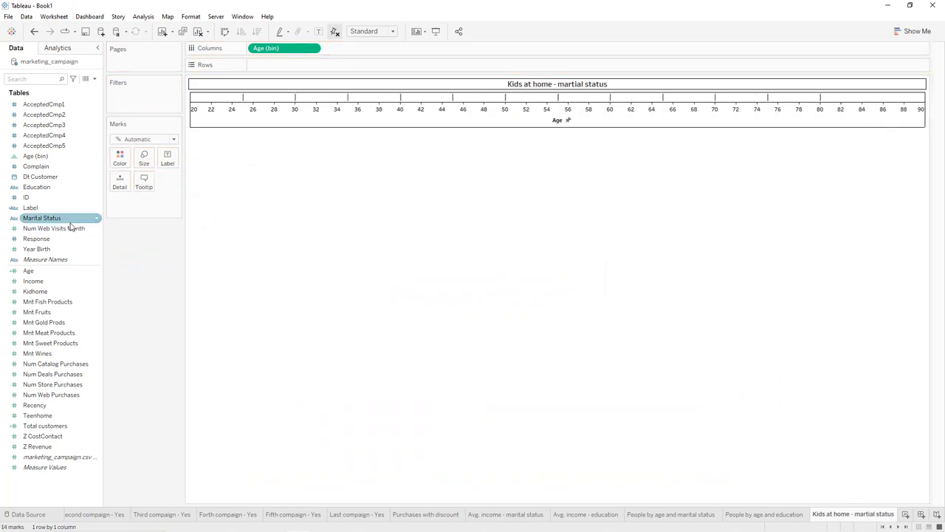
pyautogui.moveTo(50, 223); pyautogui.dragTo(290, 72)
pyautogui.click(392, 31)
pyautogui.click(365, 66)
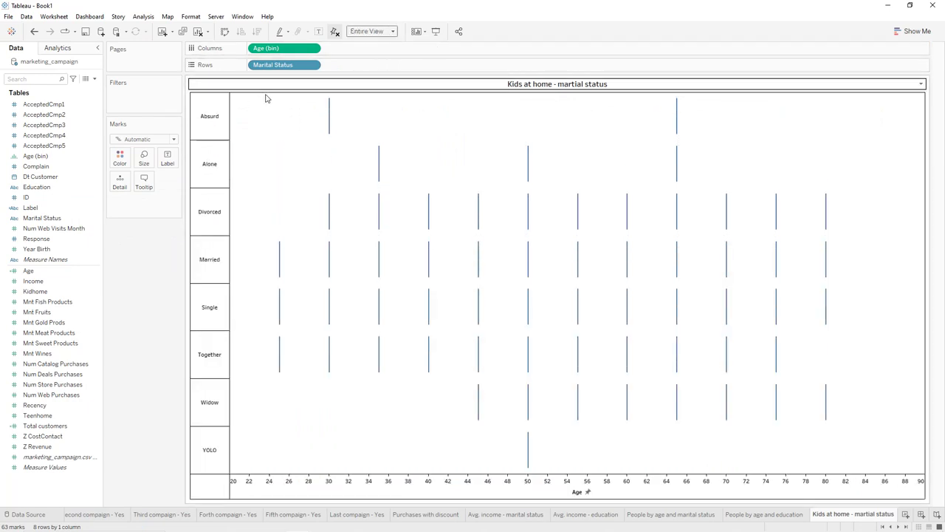
# Switch to Density marks coloured by Kidhome and enlarge the mark size.
pyautogui.click(157, 139)
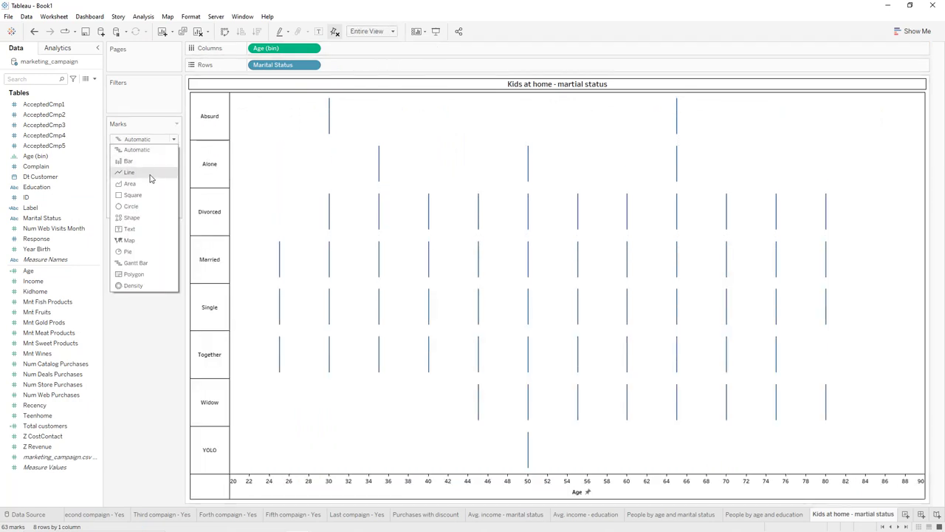
pyautogui.click(139, 286)
pyautogui.click(81, 291)
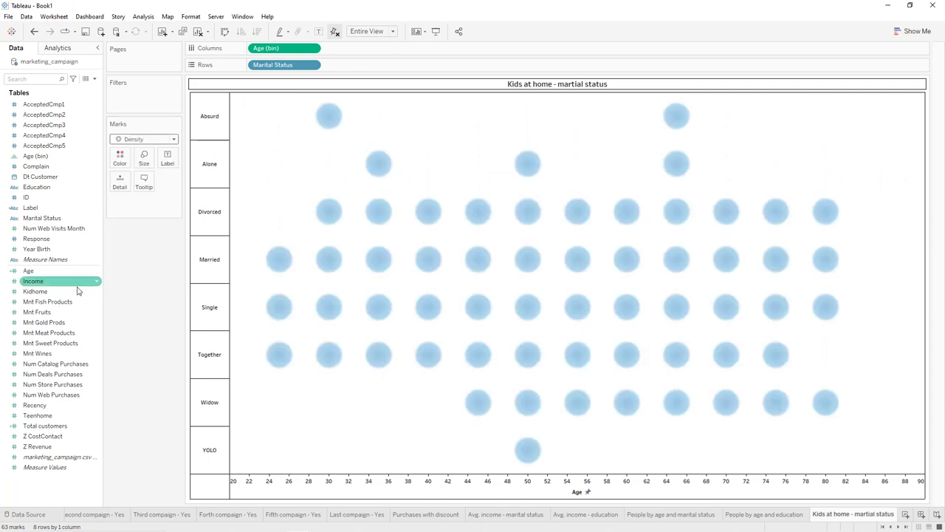
pyautogui.moveTo(35, 293); pyautogui.dragTo(120, 165)
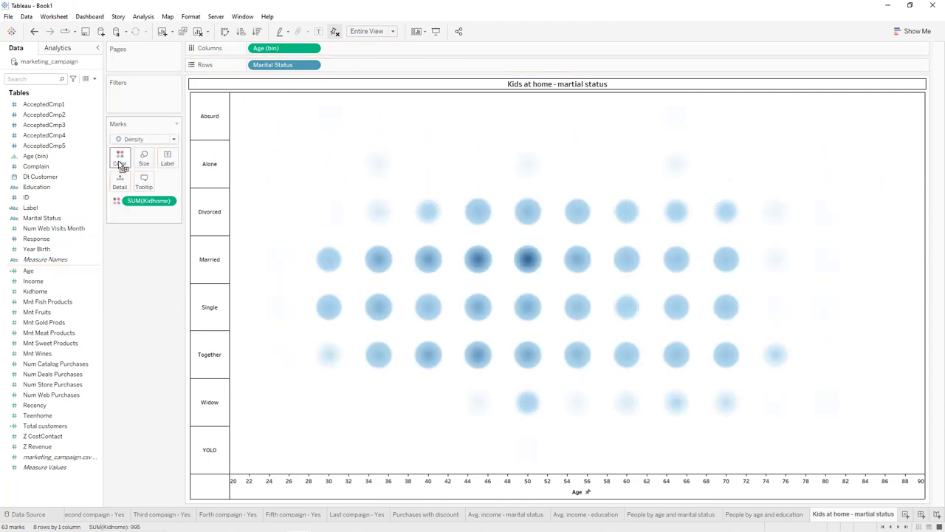
pyautogui.click(144, 158)
pyautogui.moveTo(189, 185); pyautogui.dragTo(197, 186)
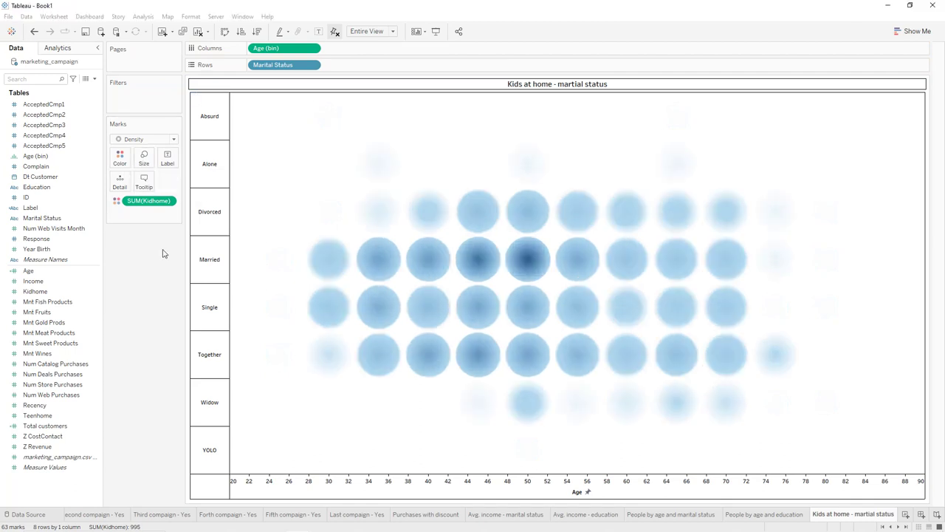
# Apply the Density Multi-color Light palette with a stronger intensity.
pyautogui.click(120, 159)
pyautogui.click(151, 190)
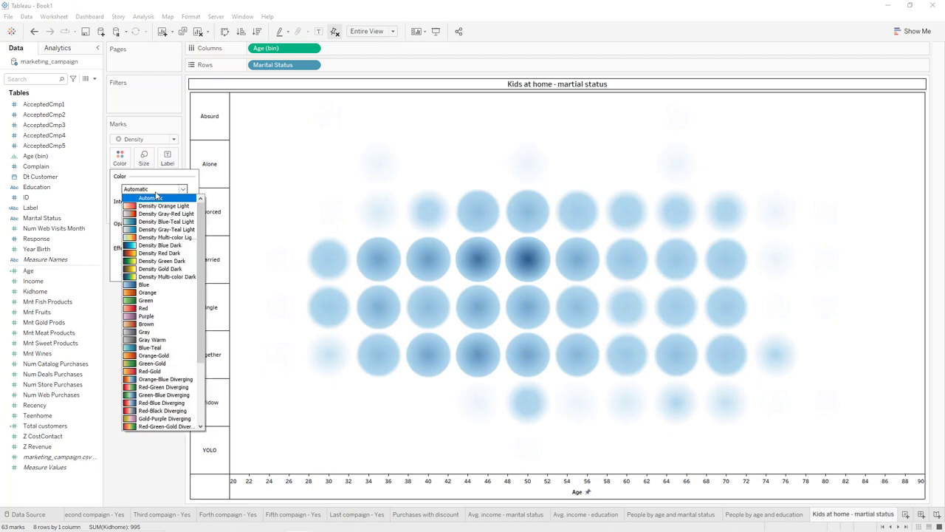
pyautogui.click(165, 237)
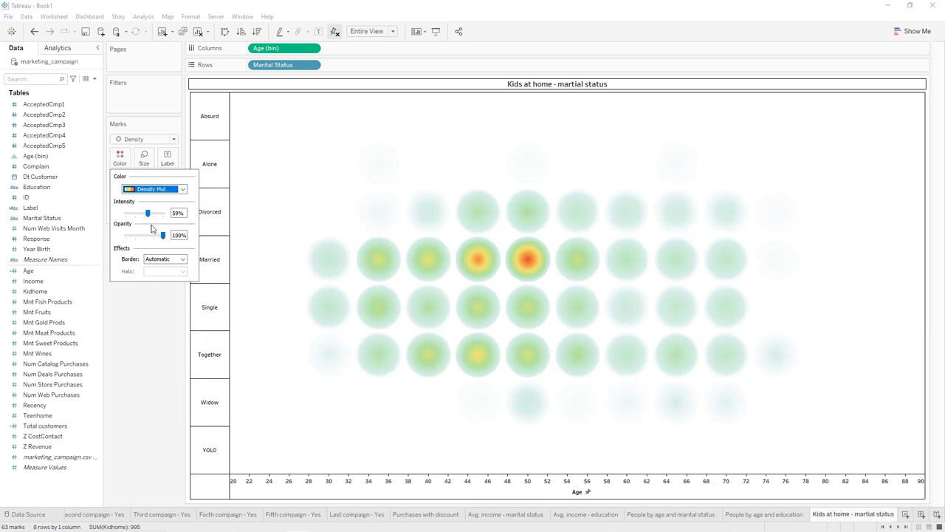
pyautogui.doubleClick(175, 213)
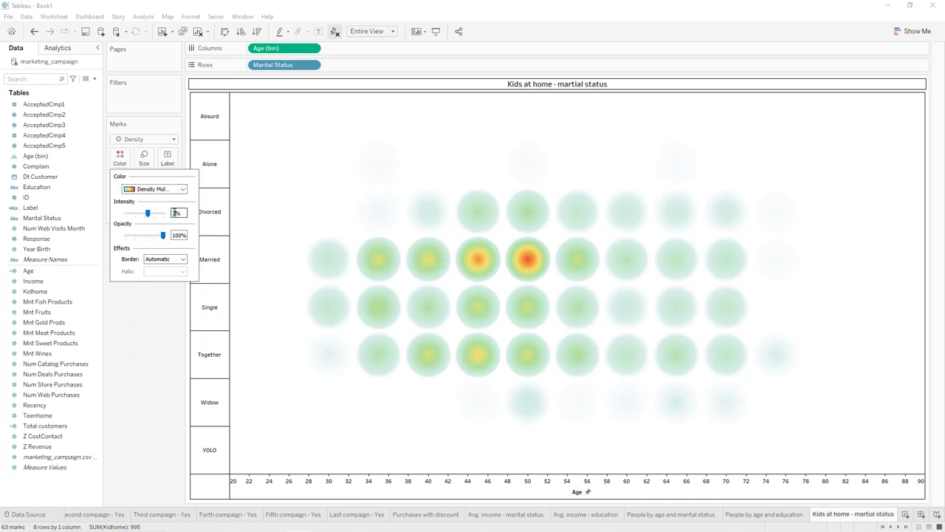
pyautogui.click(160, 322)
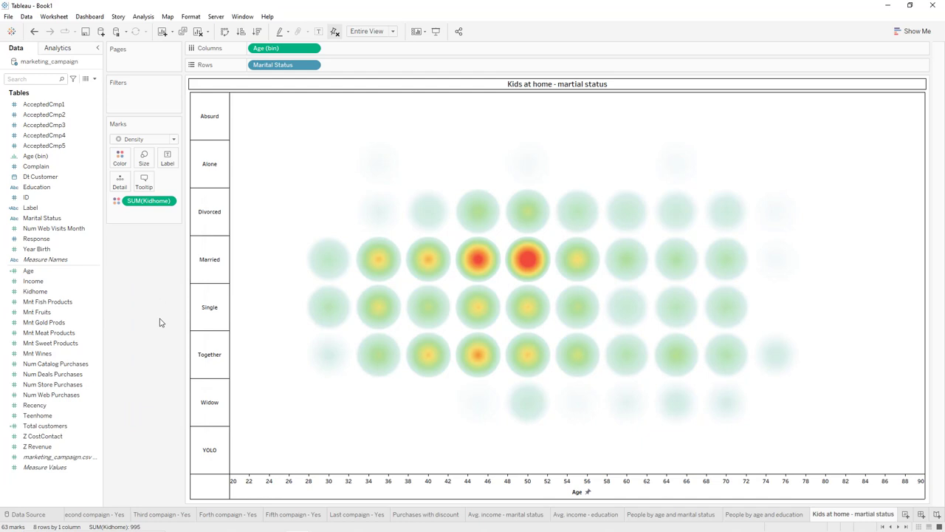
# Duplicate the Kids at home sheet as 'Teenagers at home' and colour its density map by Teenhome instead of Kidhome.
pyautogui.rightClick(840, 506)
pyautogui.click(875, 422)
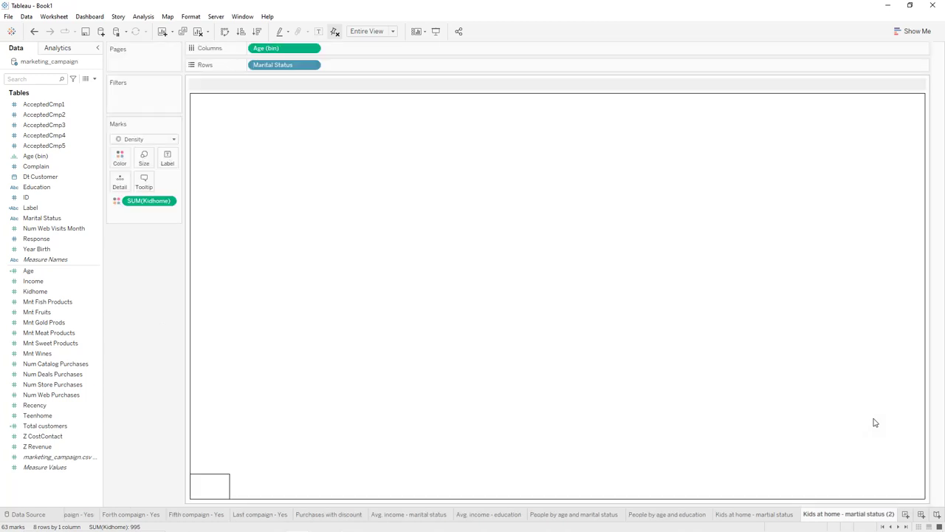
pyautogui.doubleClick(841, 514)
pyautogui.click(841, 514)
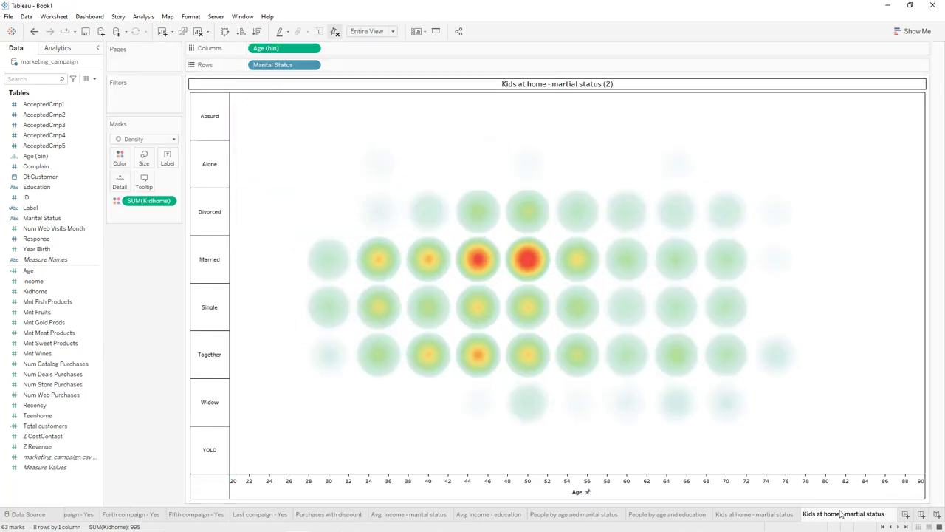
pyautogui.press('BackSpace')
pyautogui.press('BackSpace')
pyautogui.press('BackSpace')
pyautogui.write('teenager')
pyautogui.press('Return')
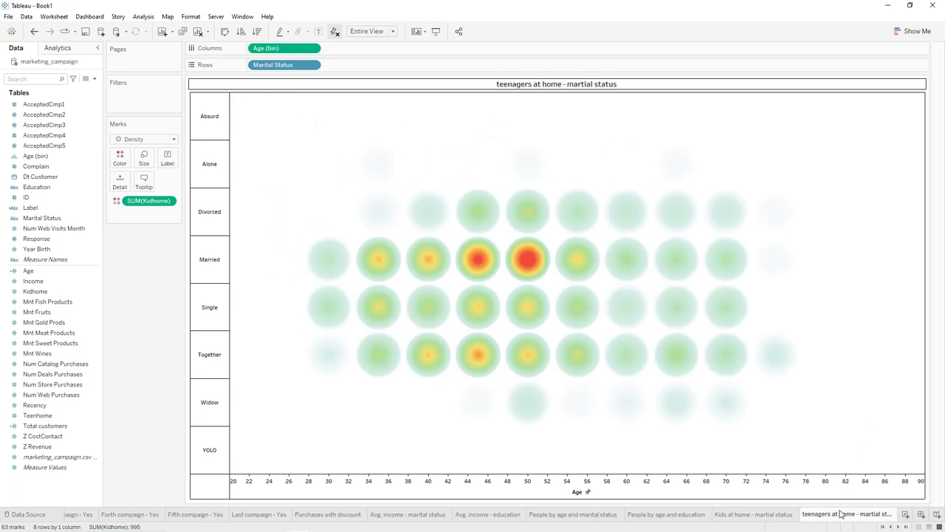
pyautogui.doubleClick(830, 514)
pyautogui.press('End')
pyautogui.press('Home')
pyautogui.press('Delete')
pyautogui.write('T')
pyautogui.press('Return')
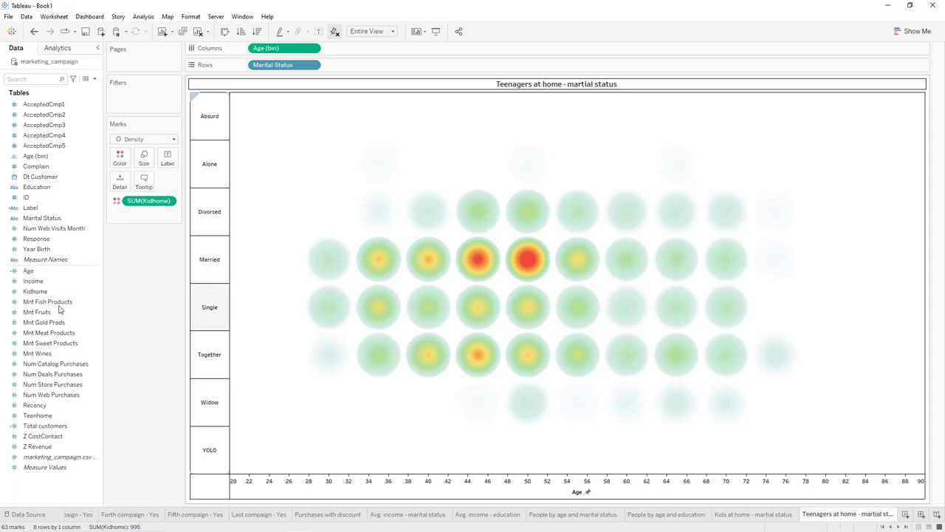
pyautogui.moveTo(137, 201); pyautogui.dragTo(148, 255)
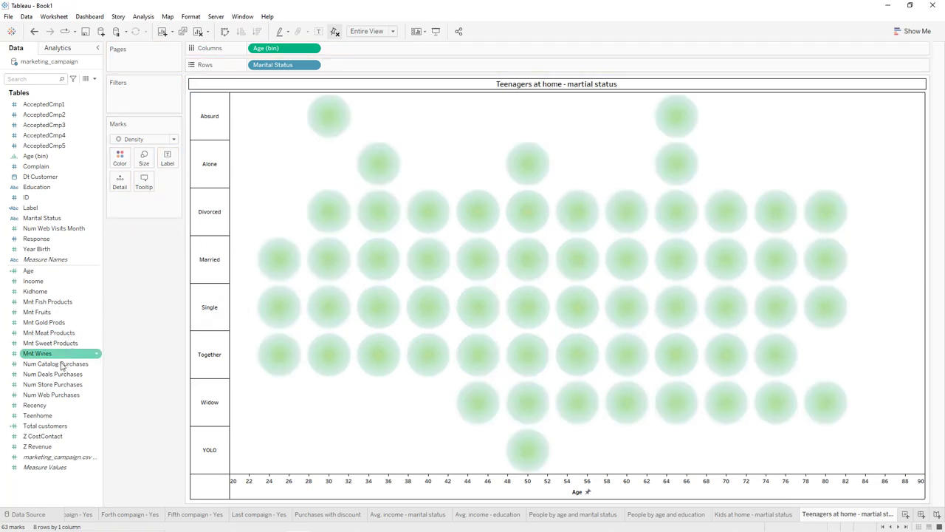
pyautogui.moveTo(45, 420); pyautogui.dragTo(123, 169)
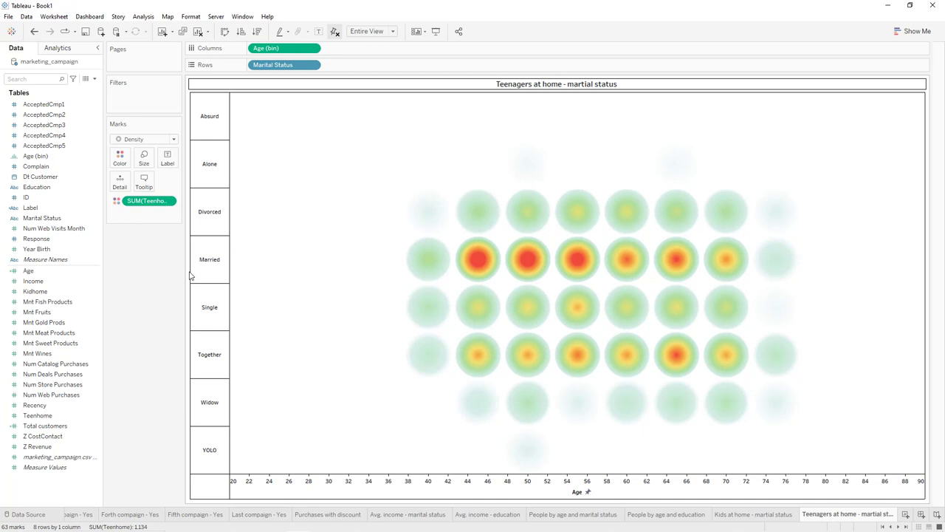
# Fix 'martial' to 'marital' in the Teenagers at home and Kids at home sheet names.
pyautogui.doubleClick(827, 514)
pyautogui.click(827, 515)
pyautogui.press('End')
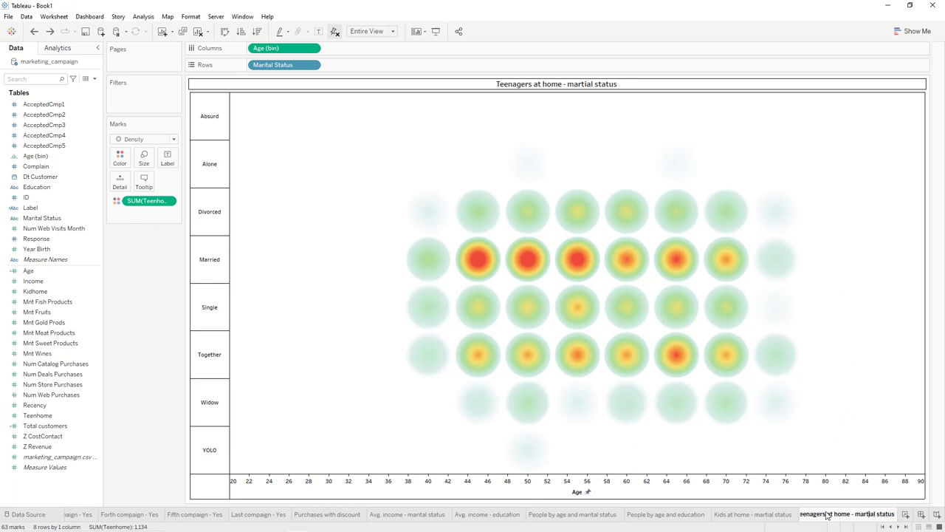
pyautogui.press('BackSpace')
pyautogui.press('Return')
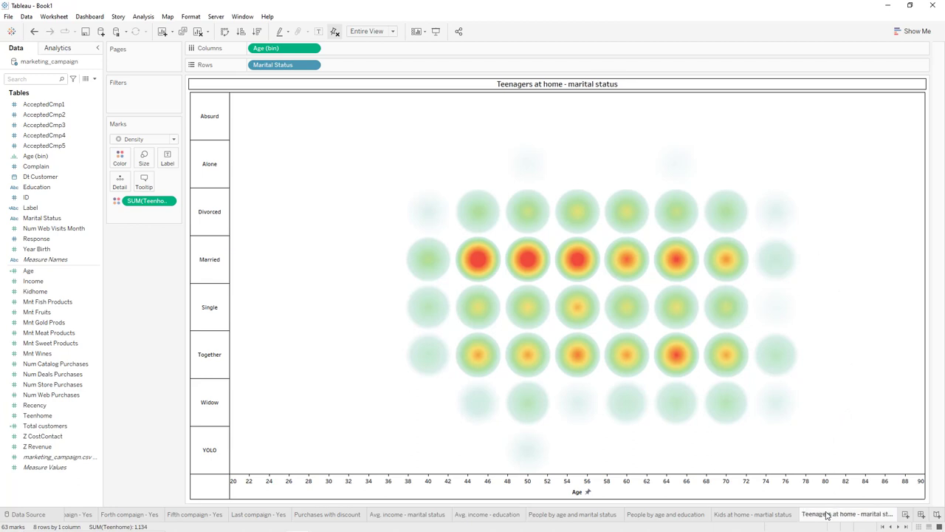
pyautogui.click(759, 517)
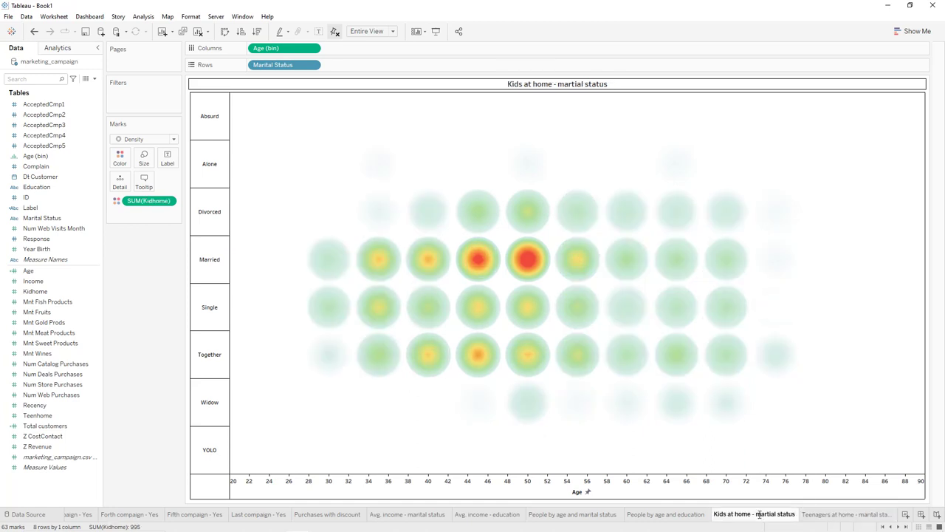
pyautogui.doubleClick(759, 514)
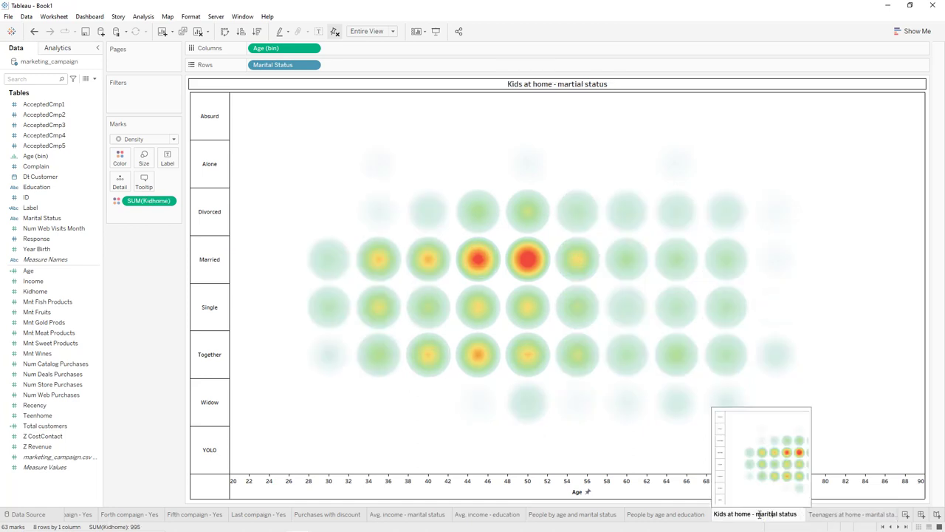
pyautogui.press('Return')
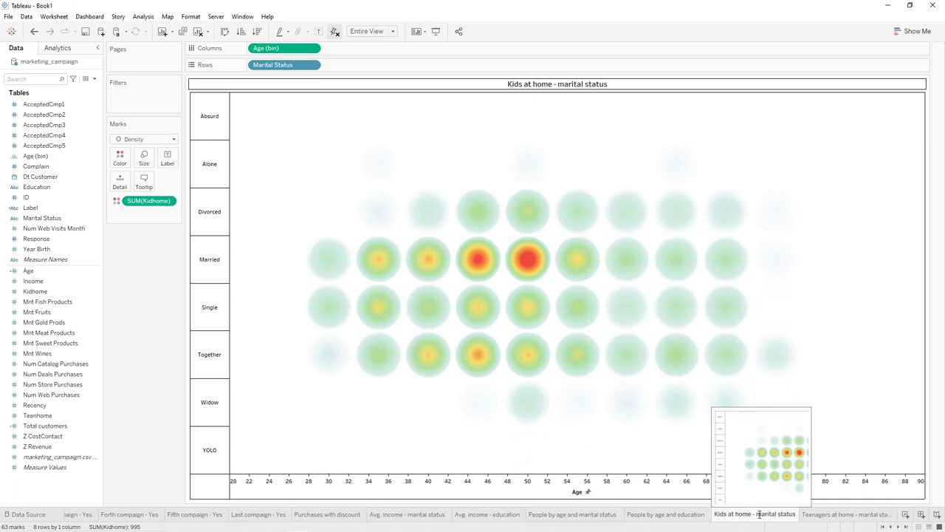
pyautogui.scroll(3, 637, 513)
pyautogui.scroll(-3, 637, 512)
pyautogui.scroll(3, 638, 512)
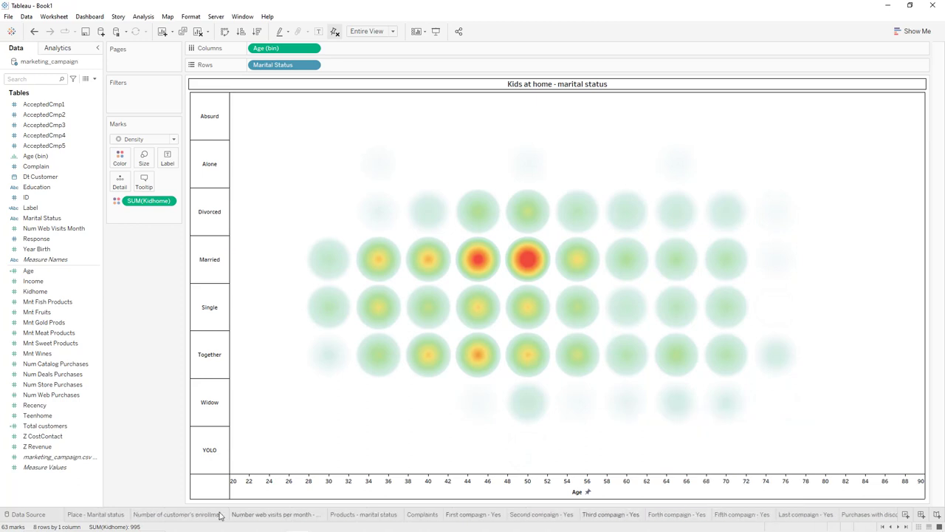
# Hide the Marital Status legend on the enrollment, web visits and Products sheets, and the Complain legend on Complaints.
pyautogui.click(96, 514)
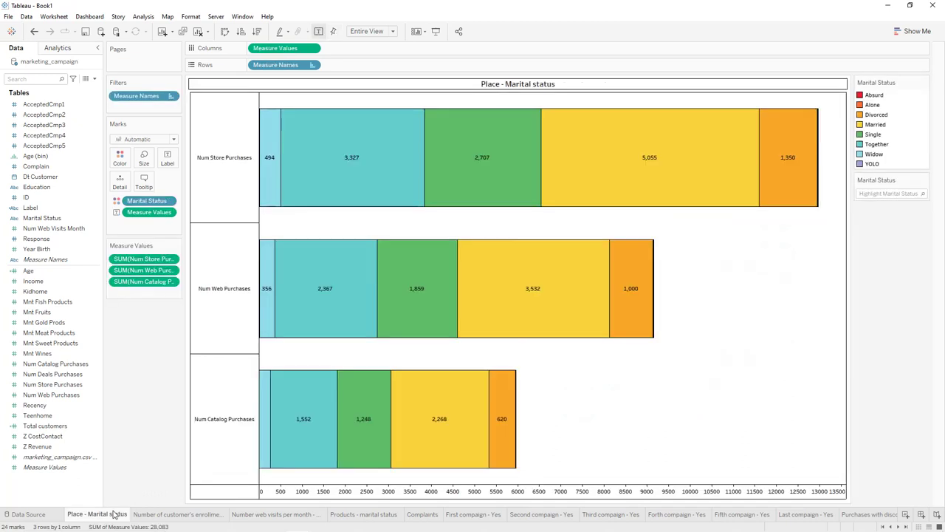
pyautogui.click(158, 515)
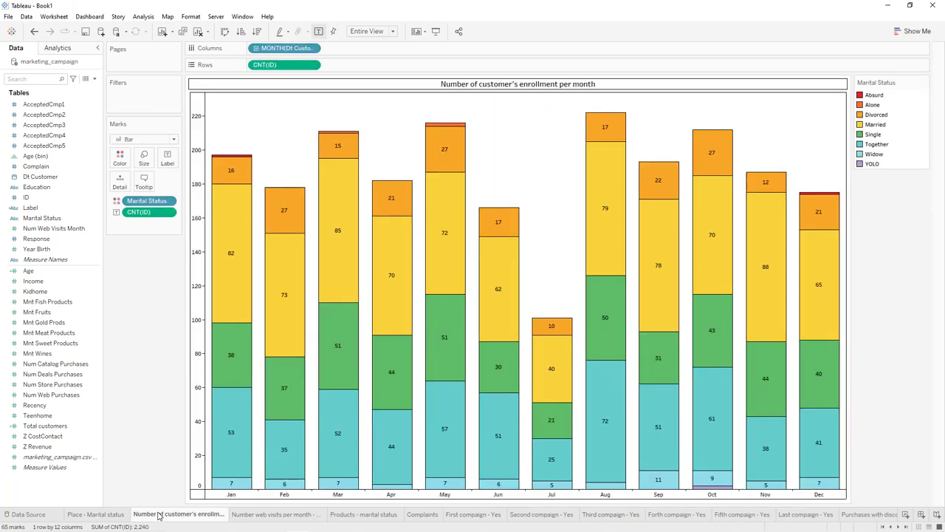
pyautogui.click(923, 82)
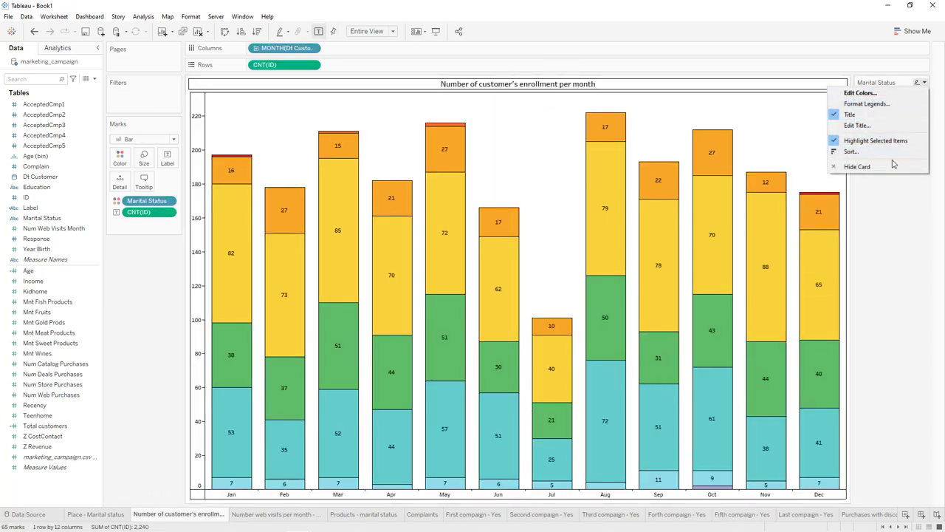
pyautogui.click(858, 166)
pyautogui.click(271, 517)
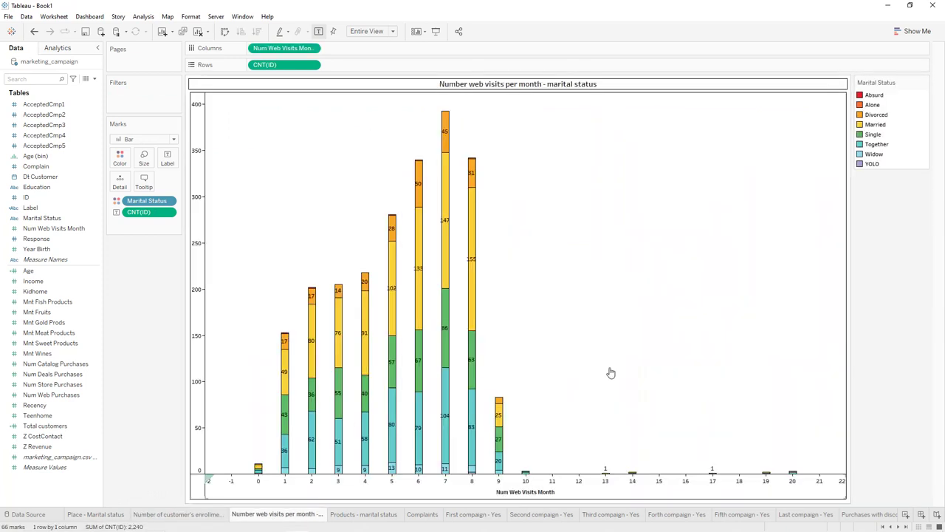
pyautogui.click(924, 83)
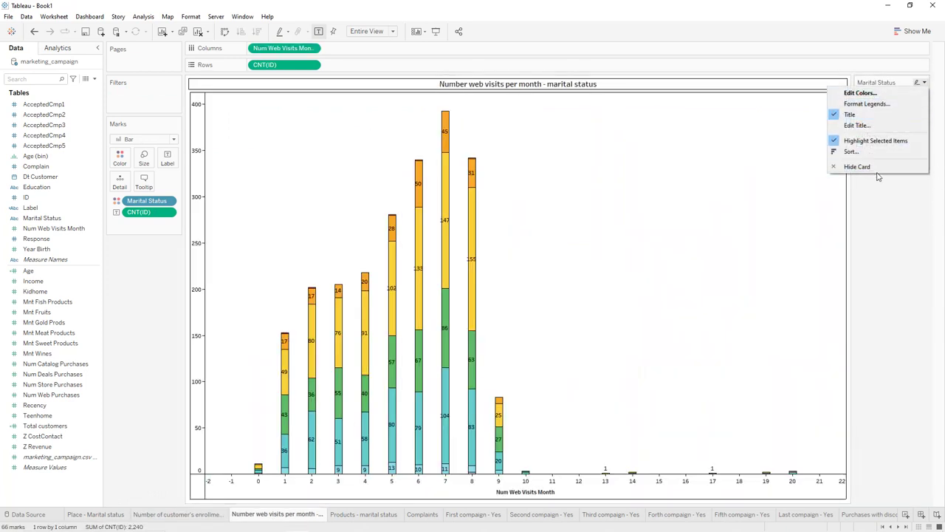
pyautogui.click(868, 167)
pyautogui.click(374, 514)
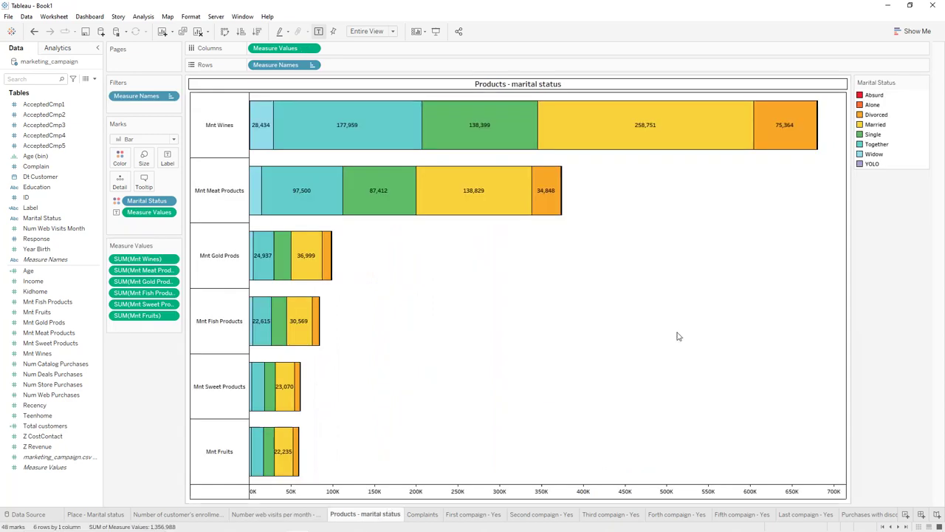
pyautogui.click(924, 83)
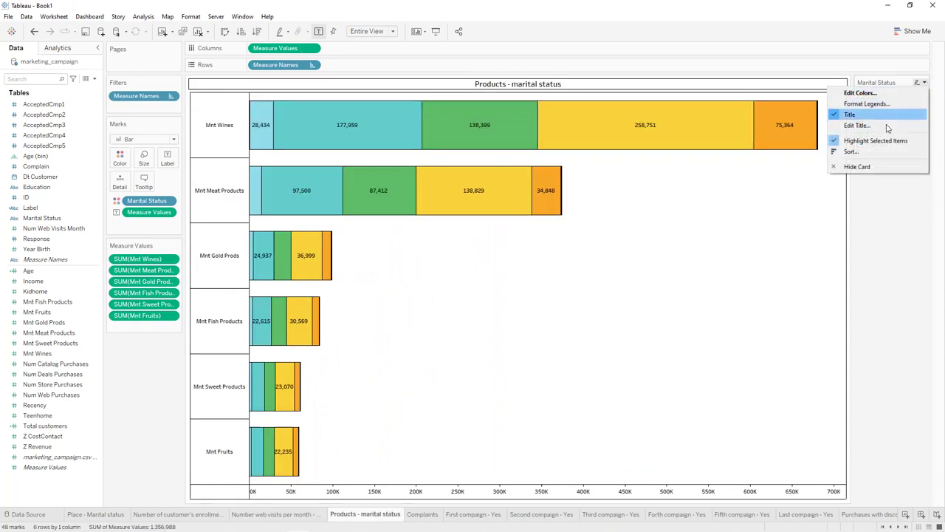
pyautogui.click(850, 166)
pyautogui.click(423, 514)
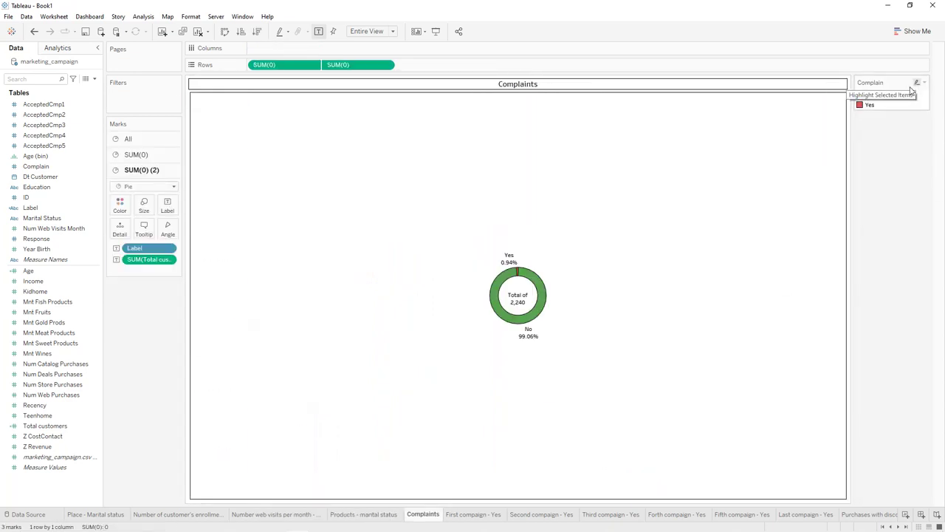
pyautogui.click(925, 83)
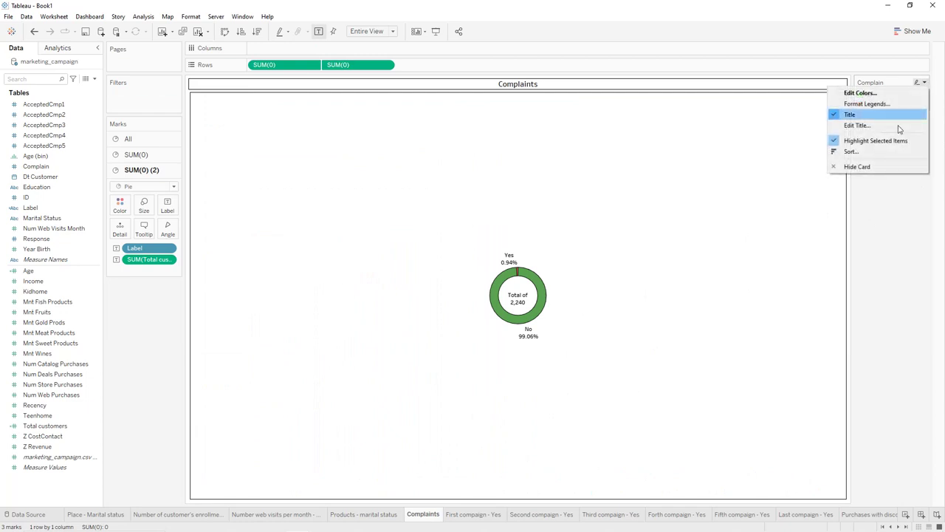
pyautogui.click(873, 172)
# Hide the Marital Status legend on the First through Forth compaign - Yes sheets.
pyautogui.click(475, 515)
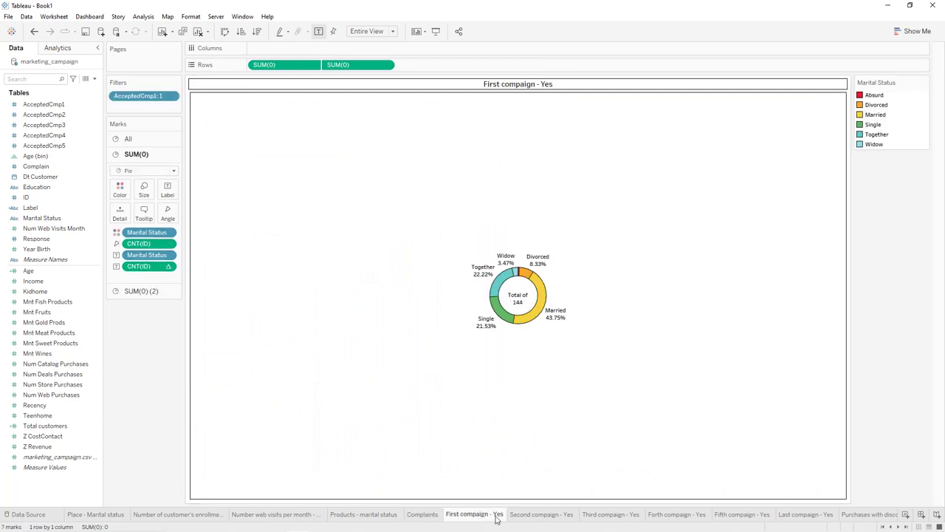
pyautogui.click(926, 83)
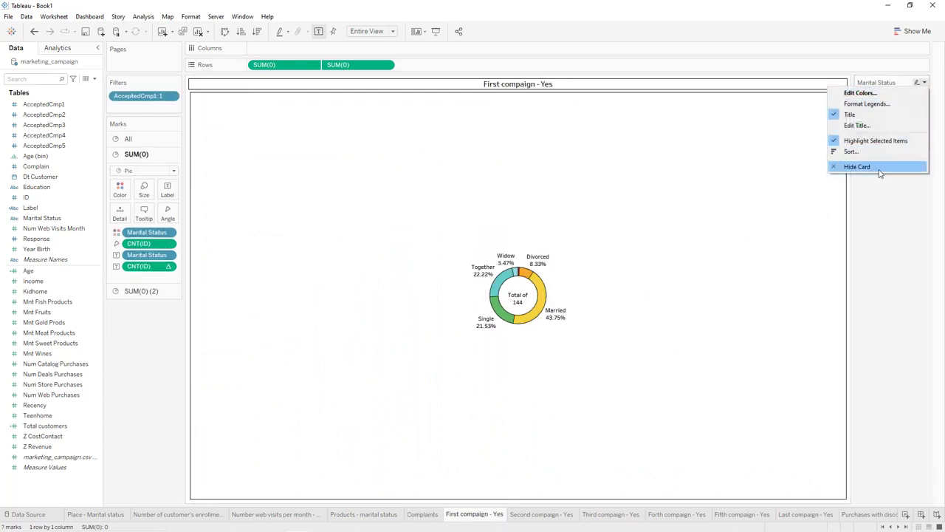
pyautogui.click(879, 171)
pyautogui.click(559, 517)
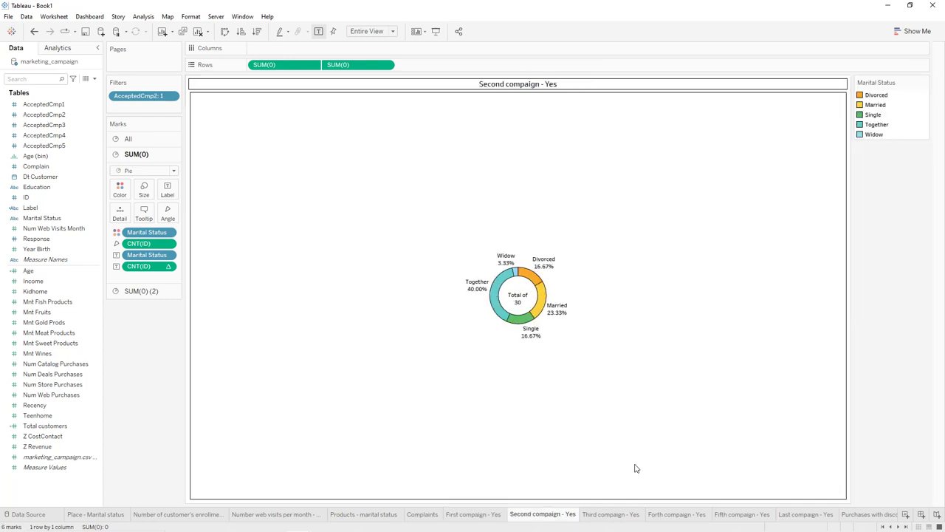
pyautogui.click(924, 82)
pyautogui.click(858, 167)
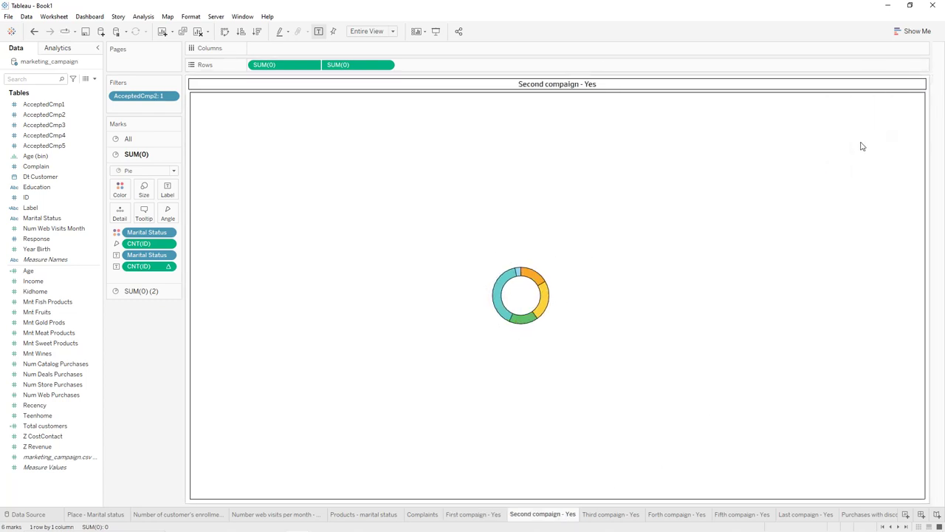
pyautogui.click(610, 514)
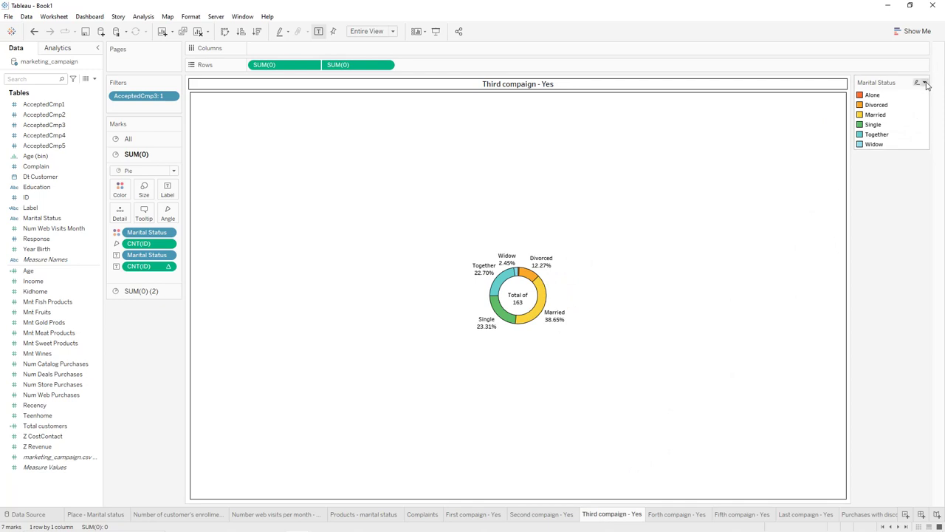
pyautogui.click(925, 82)
pyautogui.click(858, 166)
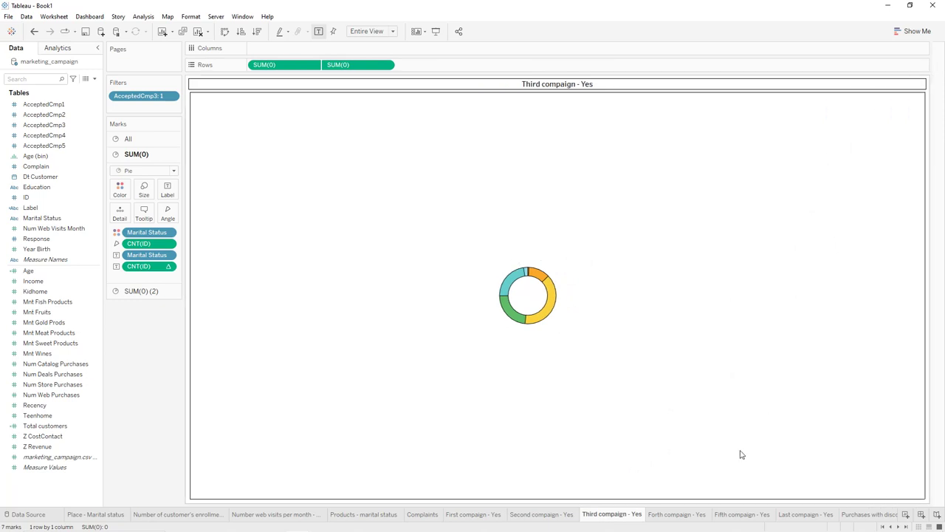
pyautogui.click(676, 514)
pyautogui.click(925, 83)
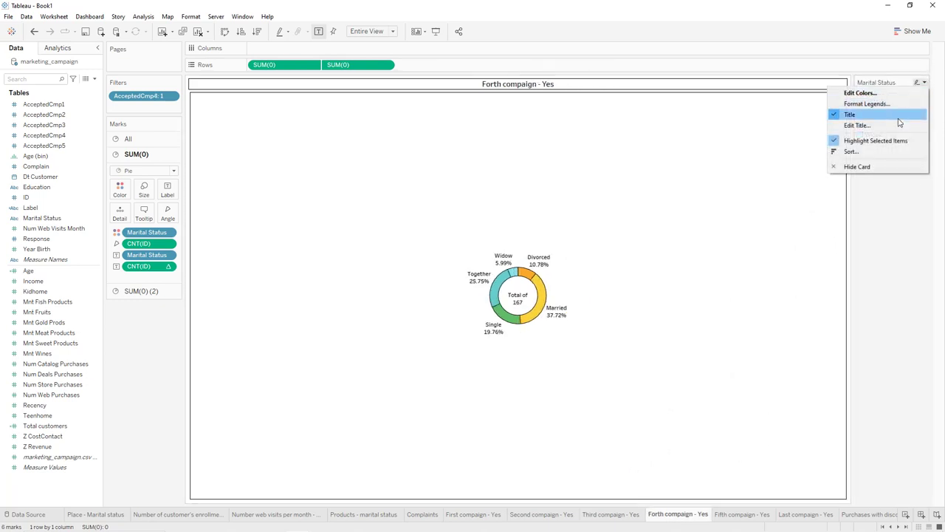
pyautogui.click(856, 166)
# Hide the legend on the Fifth and Last compaign sheets, enabling marital-status highlighting on the Last one.
pyautogui.click(759, 515)
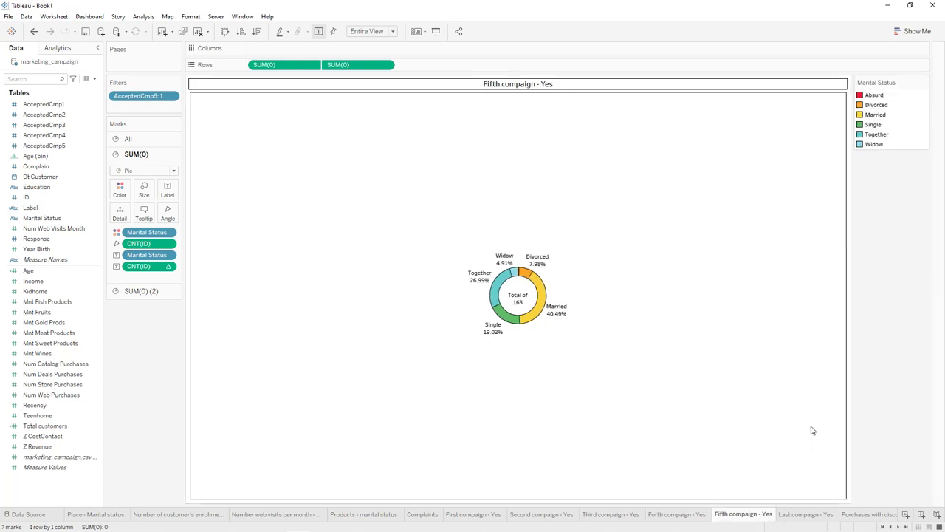
pyautogui.click(924, 83)
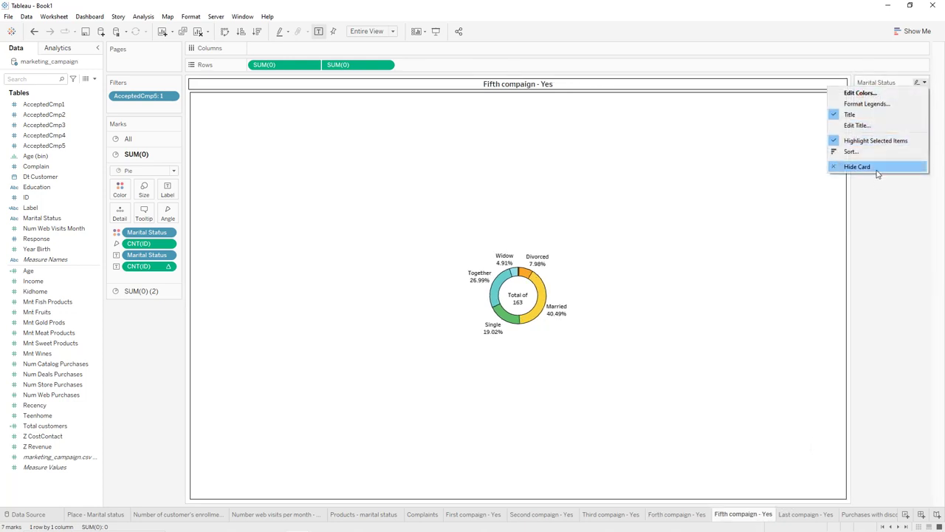
pyautogui.click(877, 170)
pyautogui.click(793, 514)
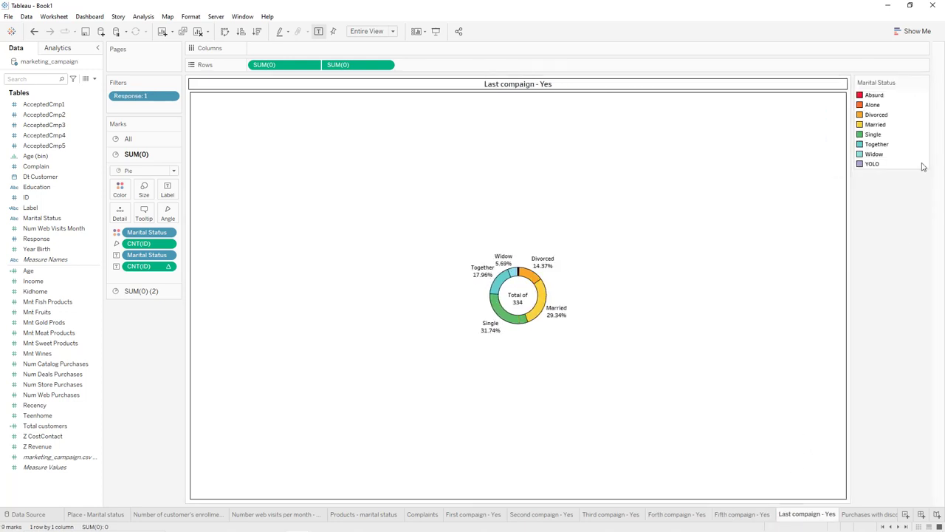
pyautogui.click(924, 83)
pyautogui.click(890, 141)
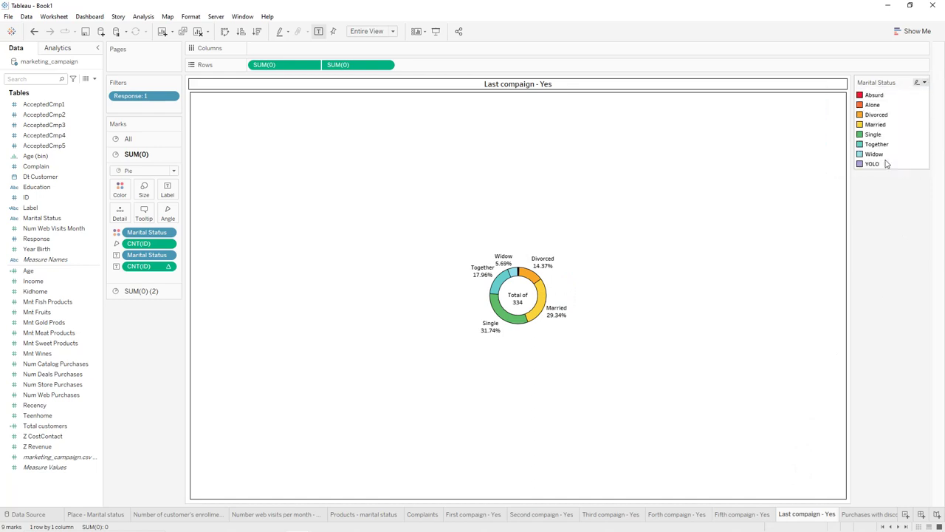
pyautogui.click(924, 82)
pyautogui.click(875, 165)
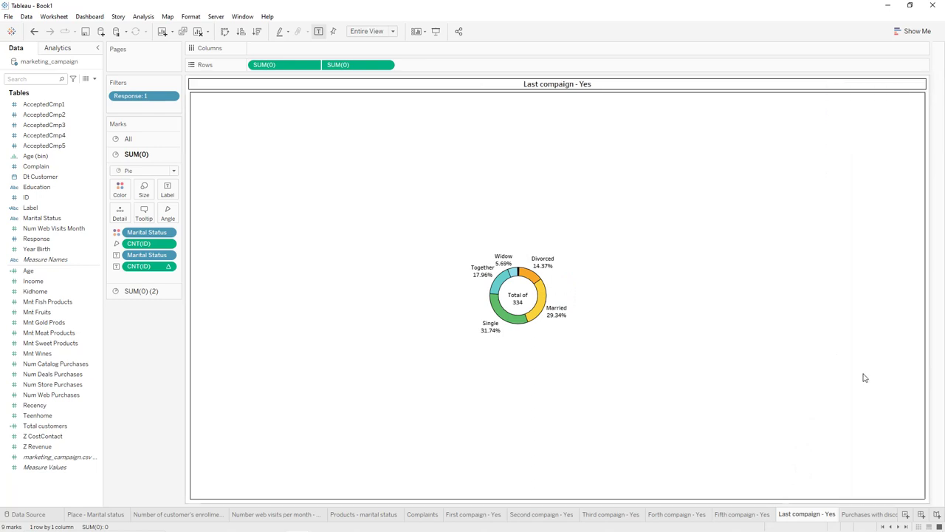
# Hide the Marital Status legend on the People by age and marital status sheet.
pyautogui.click(863, 515)
pyautogui.click(863, 513)
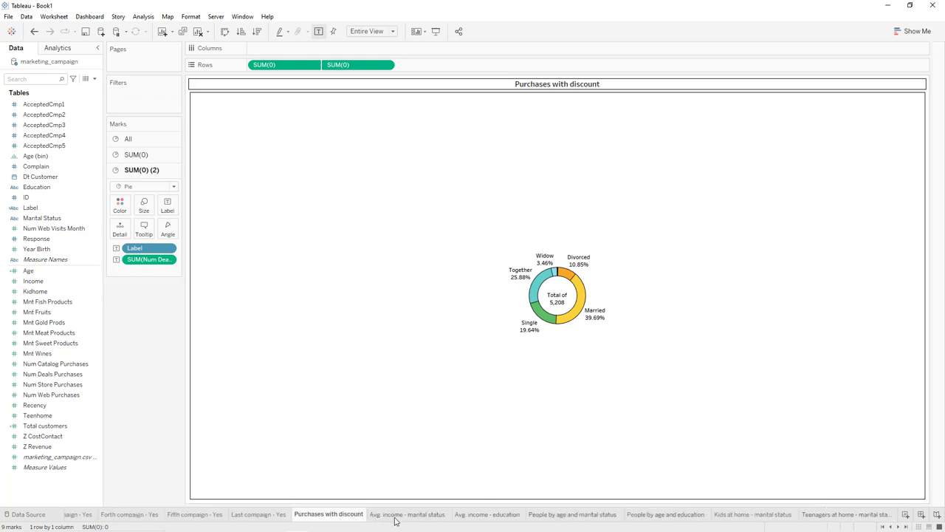
pyautogui.click(402, 515)
pyautogui.click(487, 514)
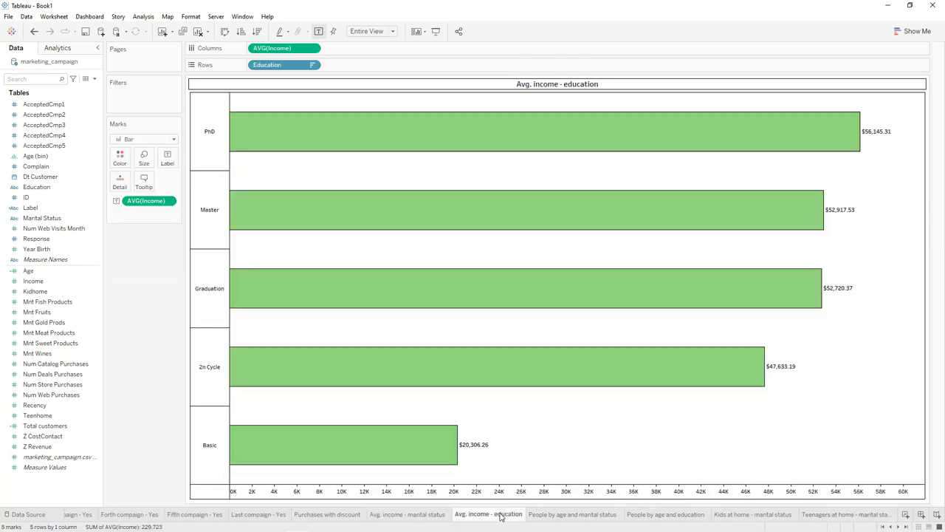
pyautogui.click(553, 517)
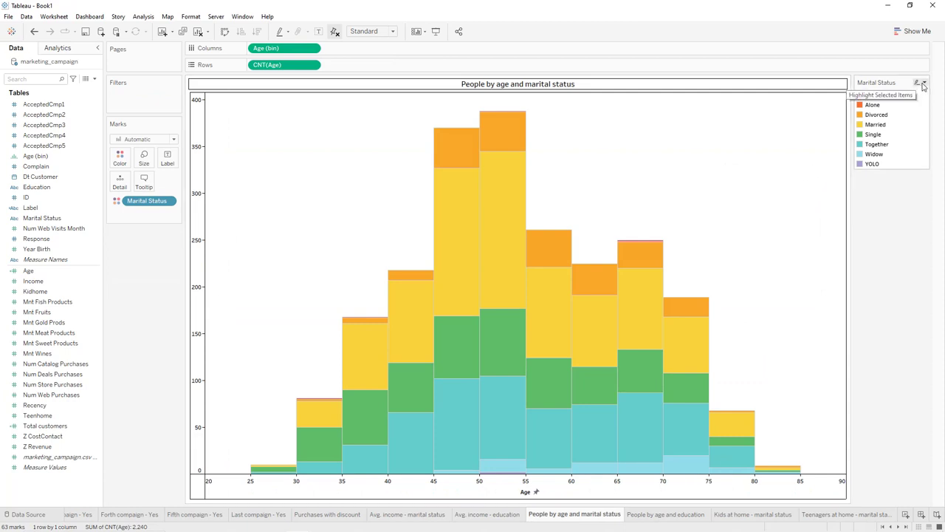
pyautogui.click(923, 84)
pyautogui.click(868, 165)
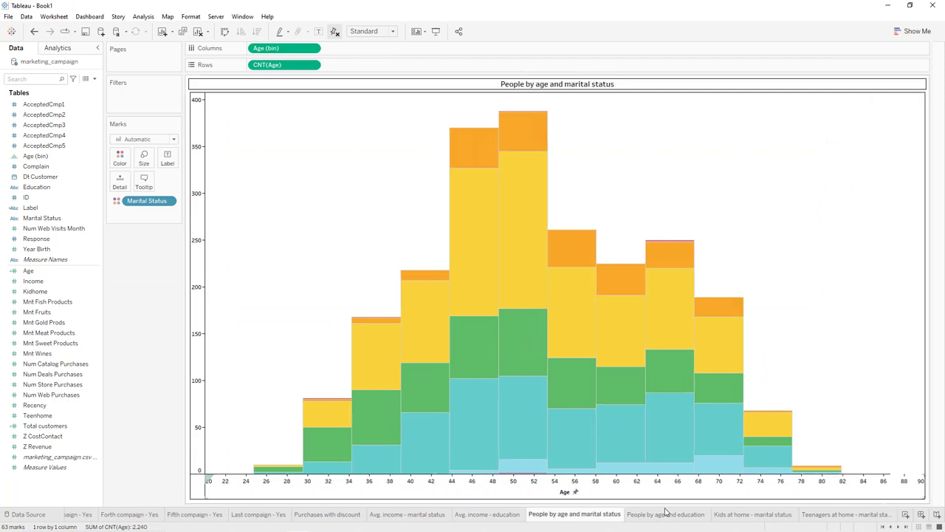
# Check the remaining age and home sheets, then create a new blank dashboard.
pyautogui.click(665, 514)
pyautogui.click(765, 515)
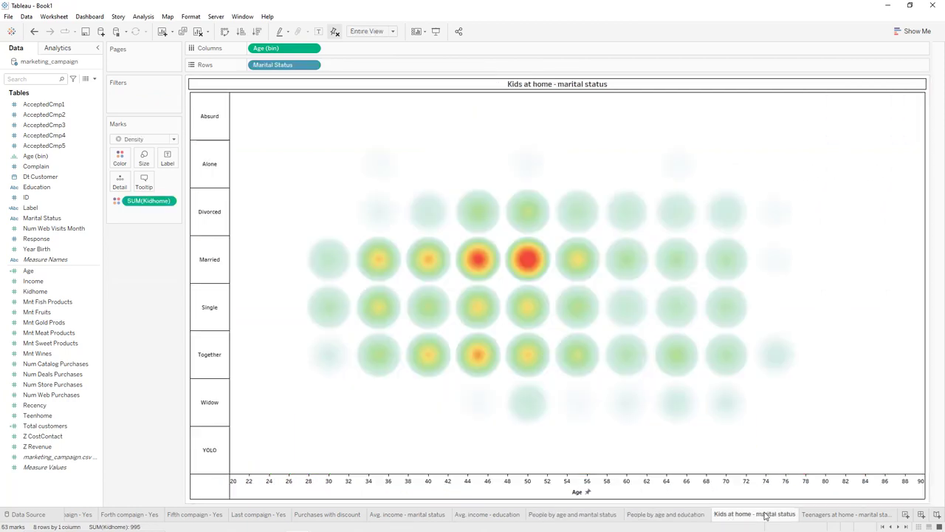
pyautogui.click(823, 515)
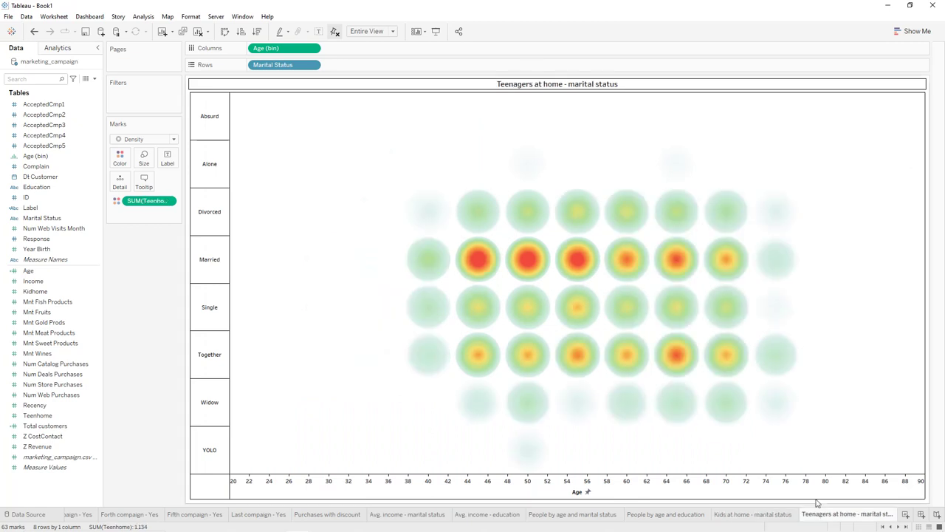
pyautogui.click(921, 514)
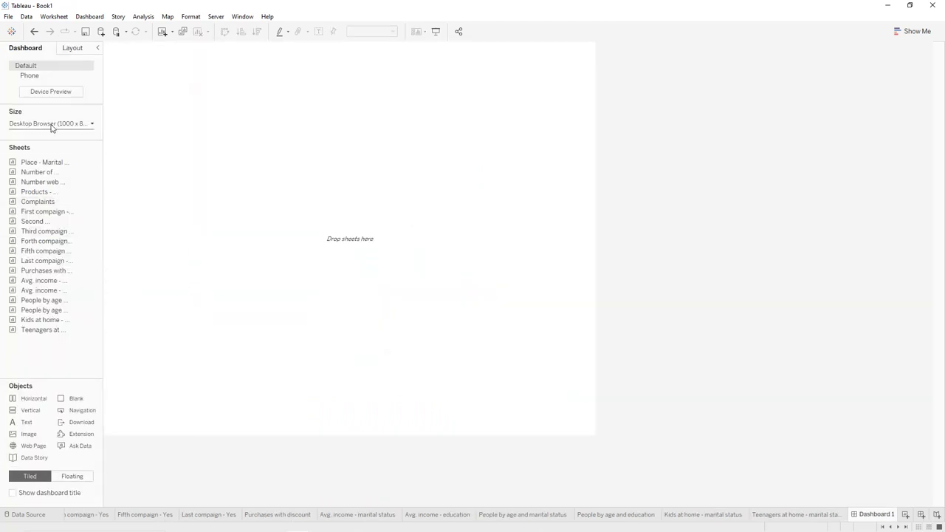
# Set Dashboard 1 to a fixed size with width 1850 and height 1050 px.
pyautogui.click(51, 124)
pyautogui.doubleClick(28, 184)
pyautogui.write('1')
pyautogui.press('Return')
pyautogui.doubleClick(66, 184)
pyautogui.write('1')
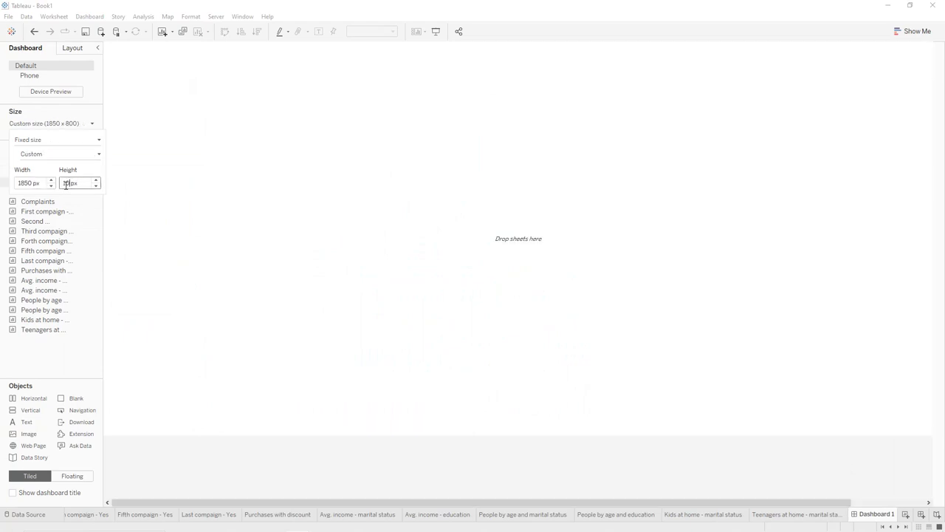
pyautogui.write('050')
pyautogui.press('Return')
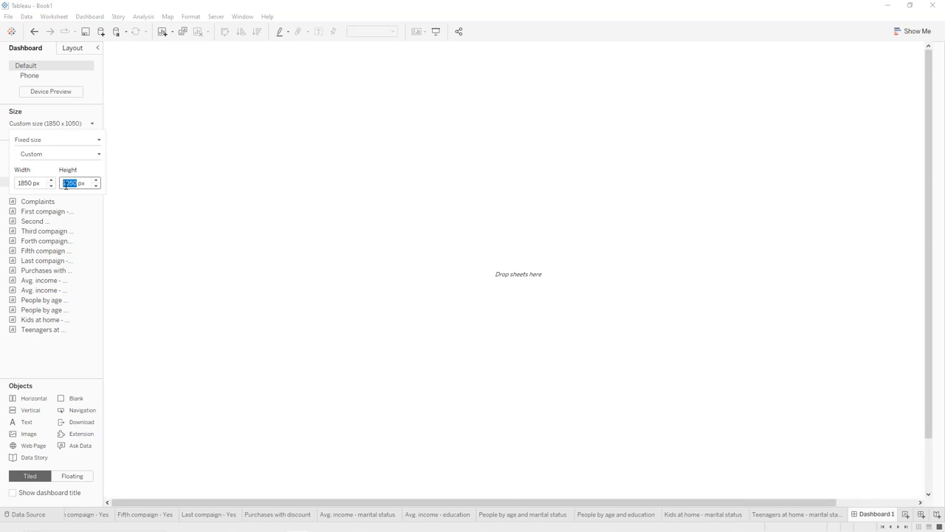
pyautogui.click(90, 16)
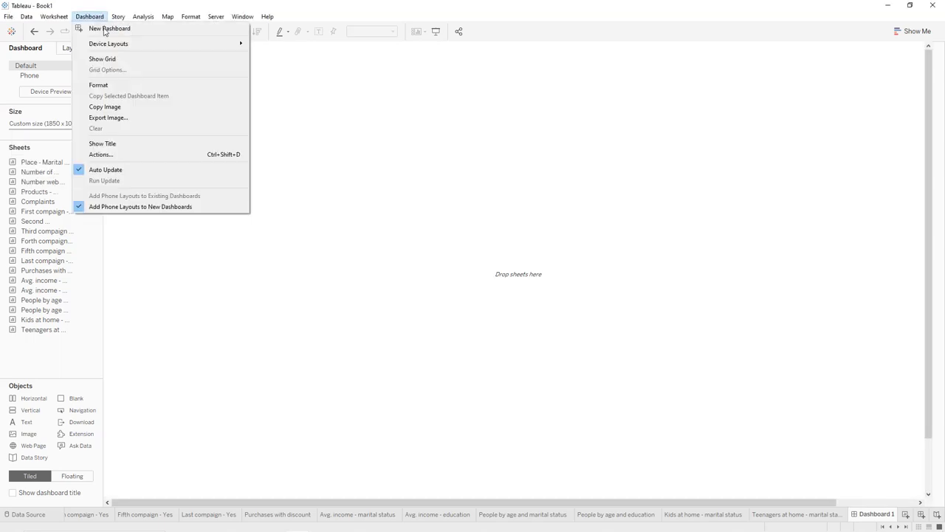
# Set the dashboard's default shading to yellow at 50% opacity.
pyautogui.click(104, 84)
pyautogui.click(91, 79)
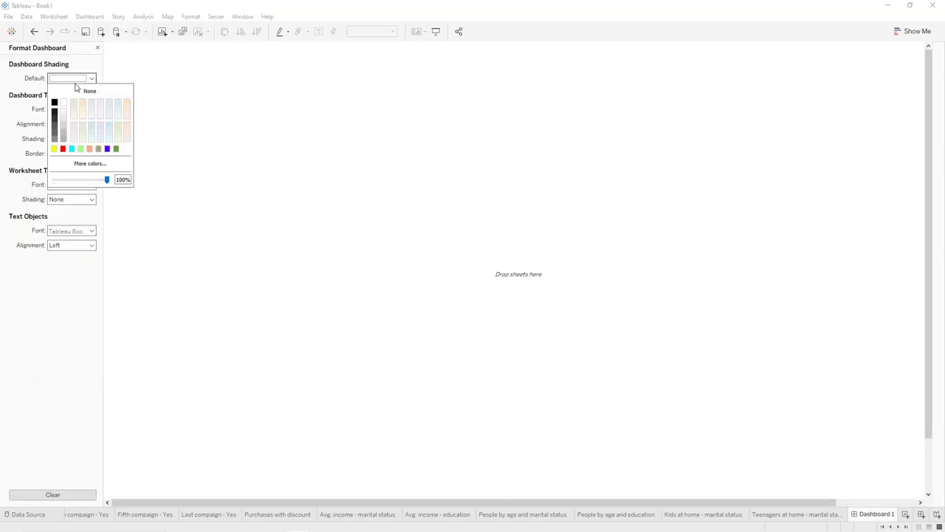
pyautogui.click(54, 149)
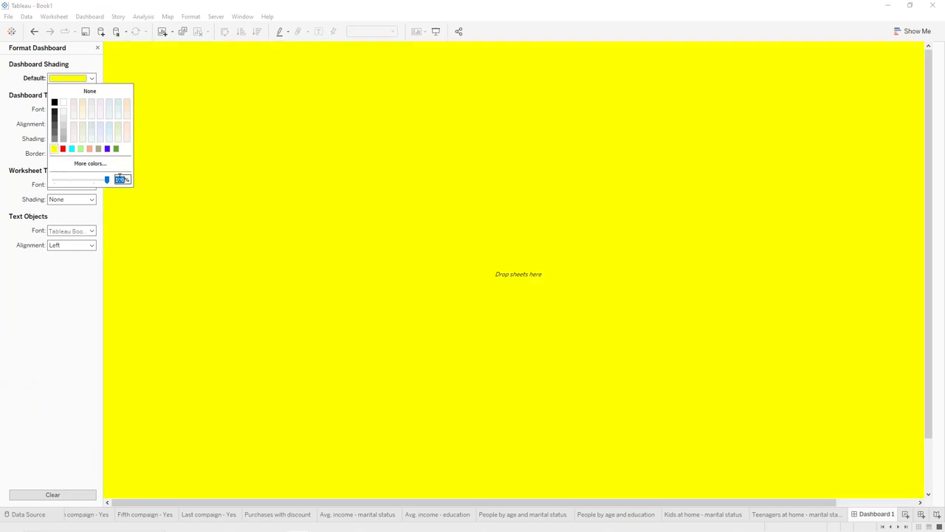
pyautogui.click(69, 293)
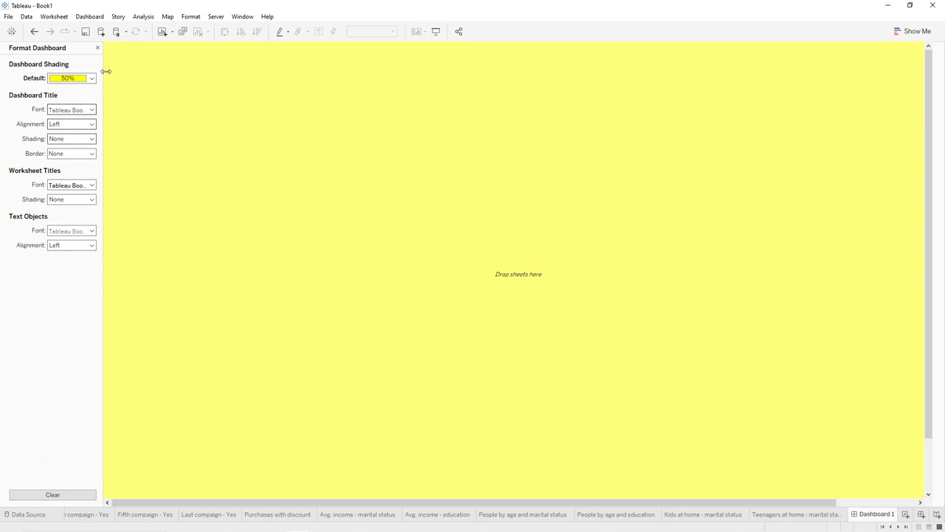
pyautogui.click(97, 48)
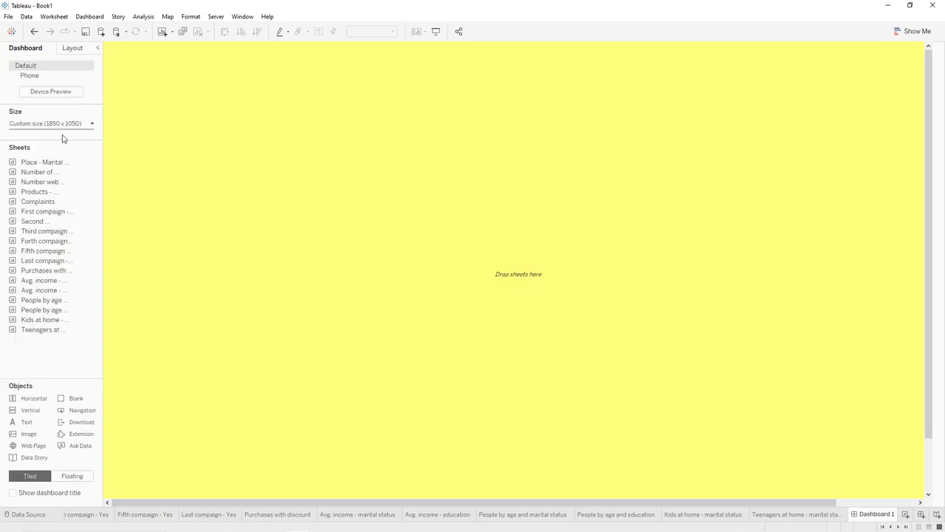
# Place the Place, web visits, enrollment per month and Products marital-status charts across the top row.
pyautogui.moveTo(47, 162)
pyautogui.mouseDown()
pyautogui.moveTo(73, 148)
pyautogui.moveTo(114, 150)
pyautogui.mouseUp()
pyautogui.moveTo(59, 172)
pyautogui.mouseDown()
pyautogui.moveTo(196, 180)
pyautogui.moveTo(475, 243)
pyautogui.moveTo(569, 318)
pyautogui.mouseUp()
pyautogui.moveTo(31, 194)
pyautogui.mouseDown()
pyautogui.moveTo(414, 178)
pyautogui.moveTo(799, 263)
pyautogui.mouseUp()
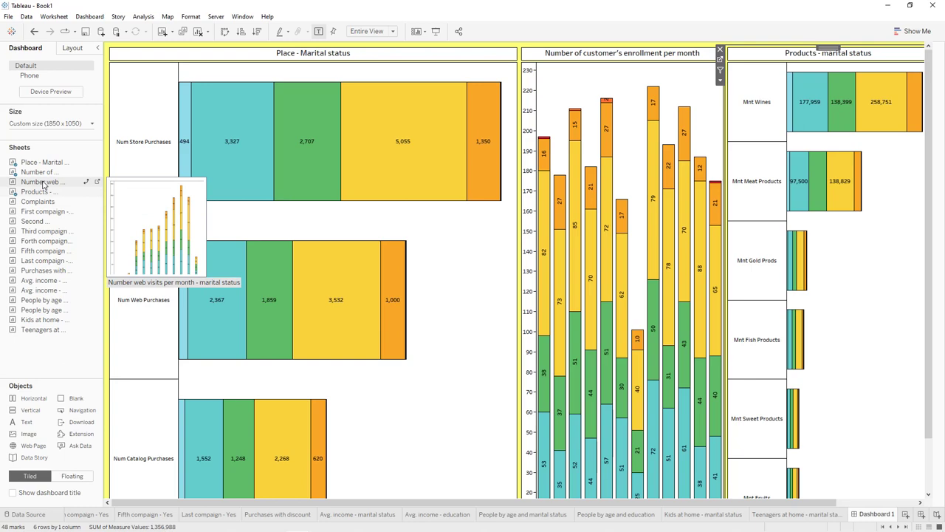
pyautogui.moveTo(43, 183); pyautogui.dragTo(385, 304)
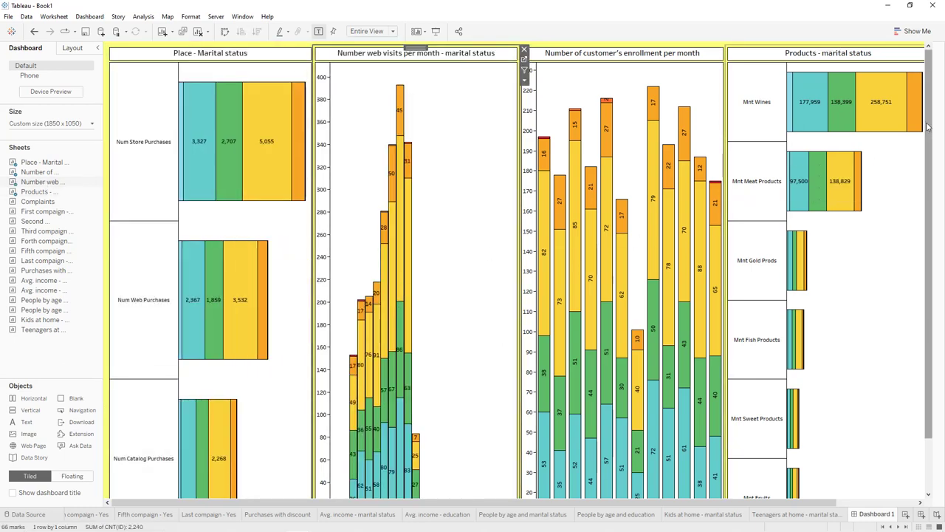
pyautogui.moveTo(928, 127); pyautogui.dragTo(928, 179)
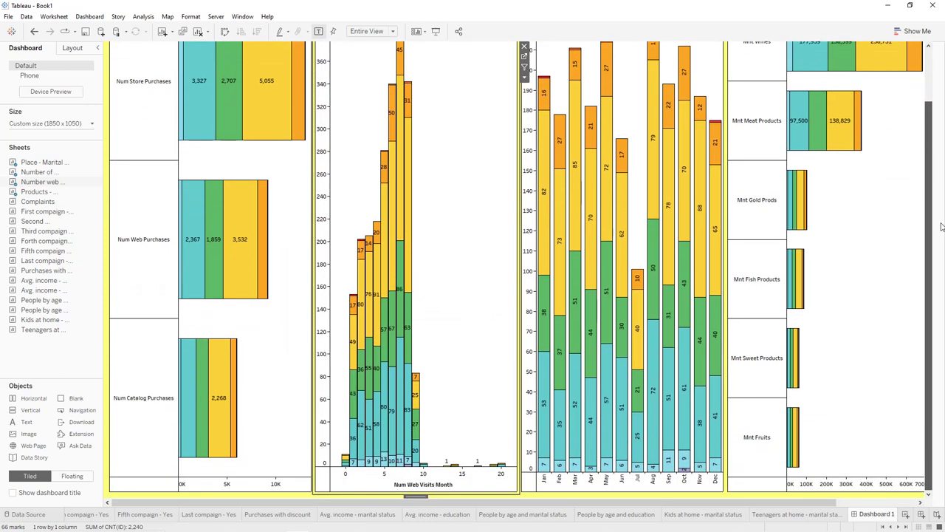
# Add the Complaints donut and the First through Last compaign donuts along the lower row.
pyautogui.moveTo(59, 203)
pyautogui.moveTo(53, 205); pyautogui.dragTo(219, 319)
pyautogui.moveTo(86, 233); pyautogui.dragTo(200, 249)
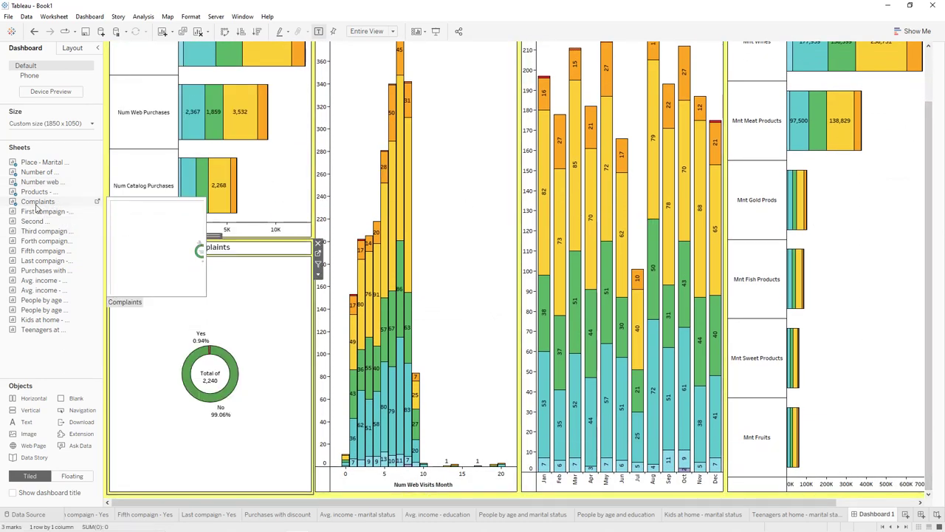
pyautogui.moveTo(45, 211); pyautogui.dragTo(366, 313)
pyautogui.moveTo(76, 233); pyautogui.dragTo(464, 362)
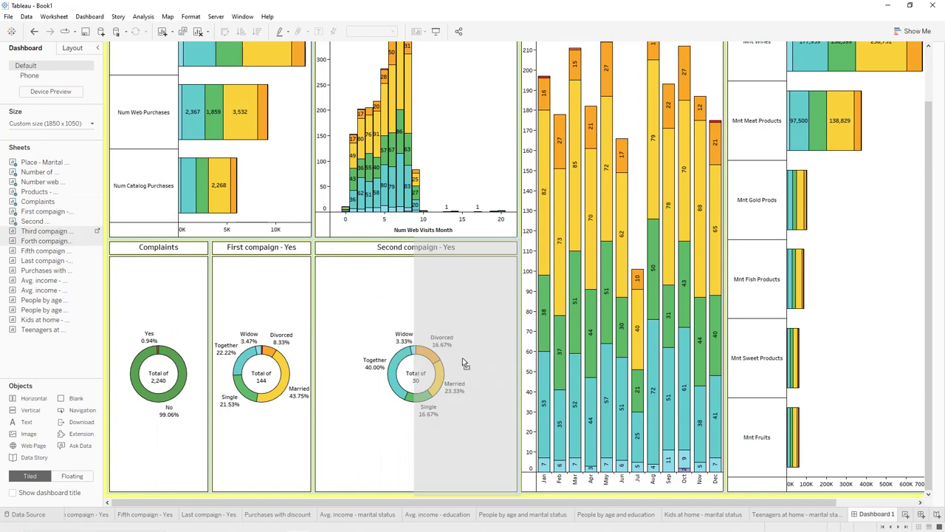
pyautogui.moveTo(44, 241); pyautogui.dragTo(622, 336)
pyautogui.moveTo(37, 251); pyautogui.dragTo(667, 338)
pyautogui.moveTo(469, 303); pyautogui.dragTo(470, 303)
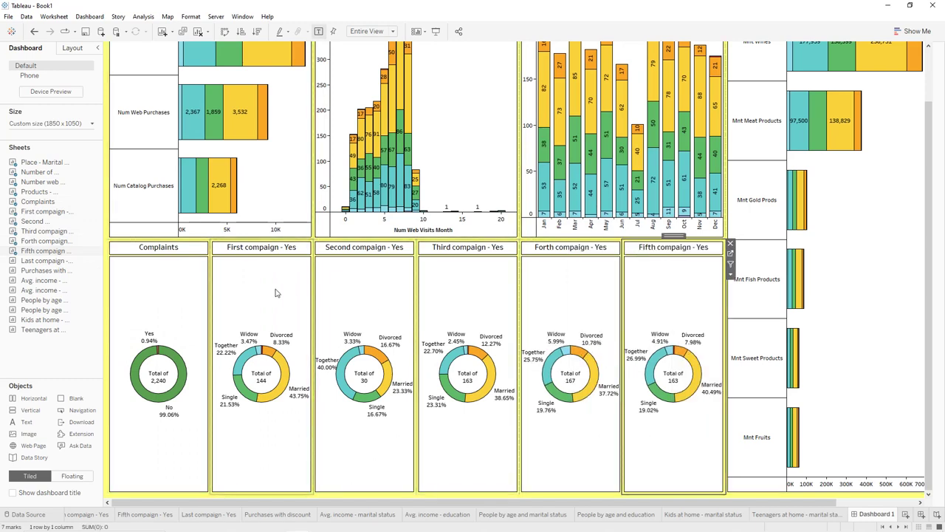
pyautogui.moveTo(45, 260); pyautogui.dragTo(917, 355)
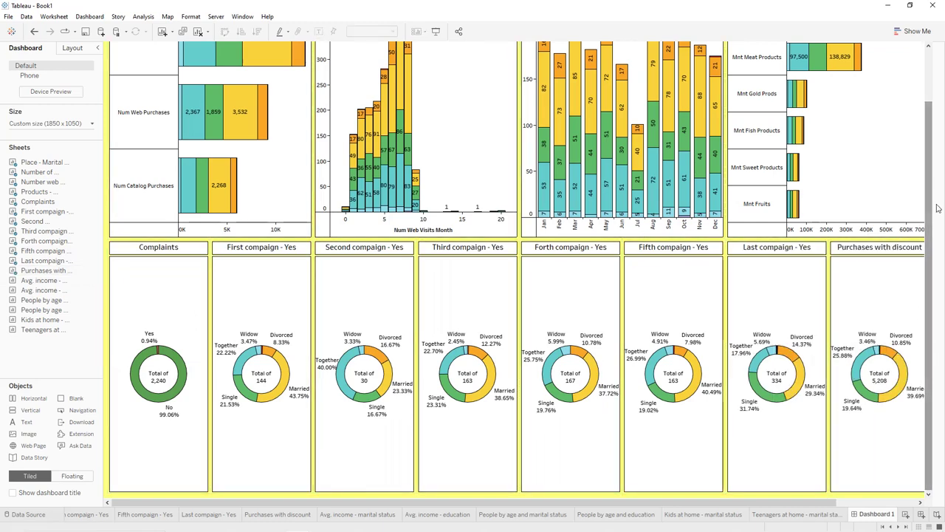
# Make the Marital Status legend floating and position it beside the Products chart.
pyautogui.hscroll(3, 932, 222)
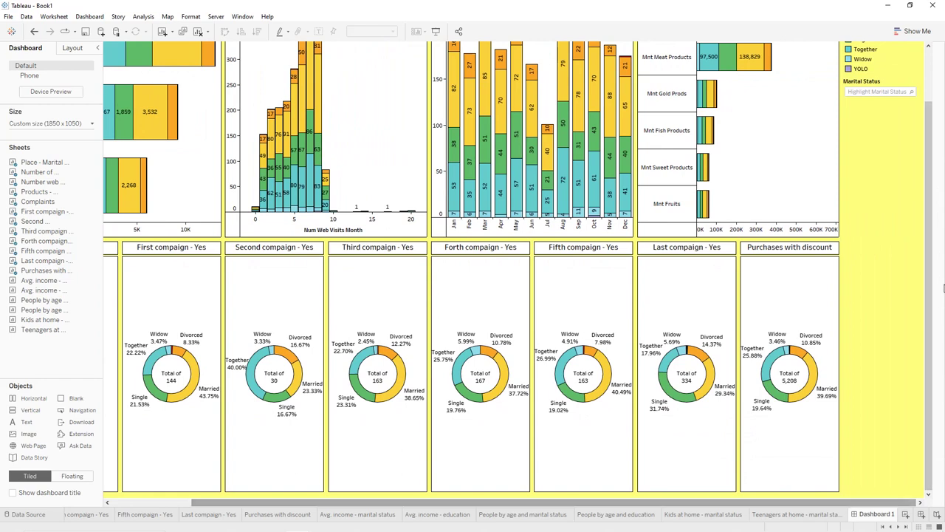
pyautogui.scroll(2, 931, 276)
pyautogui.click(909, 111)
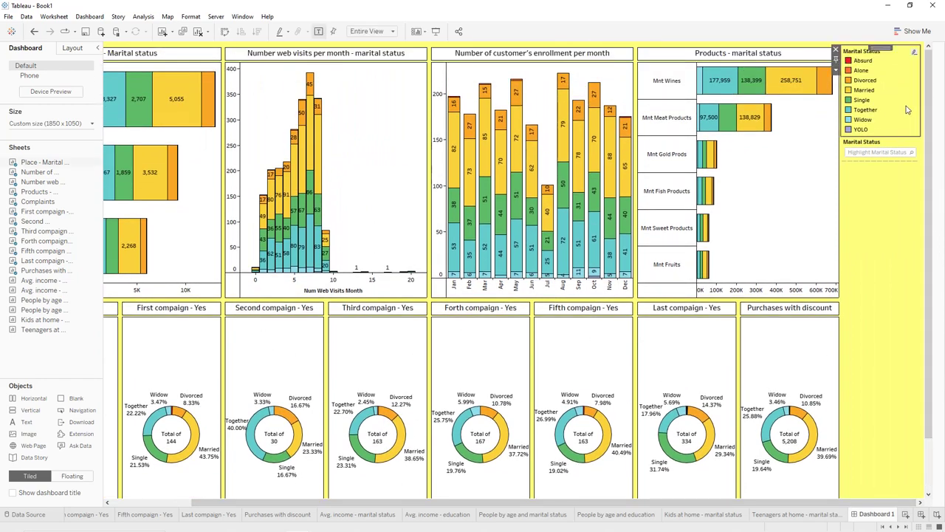
pyautogui.click(837, 72)
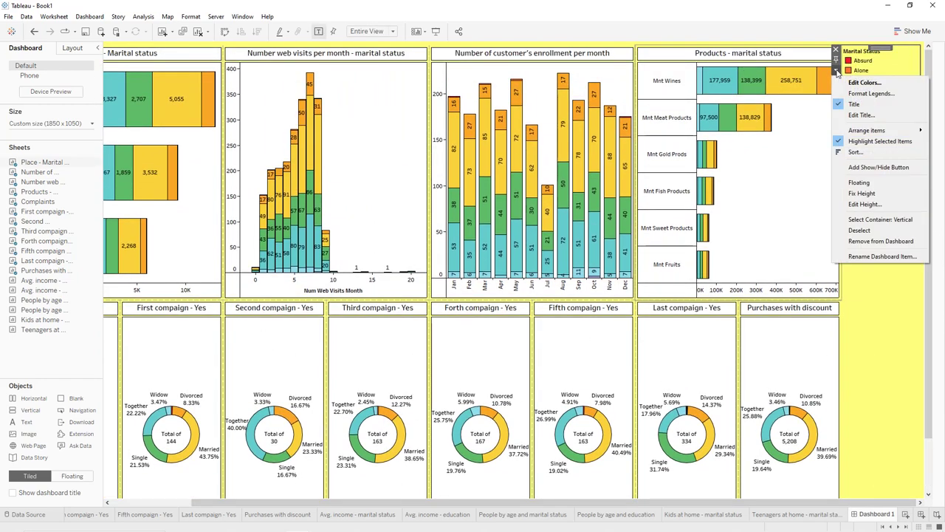
pyautogui.click(859, 183)
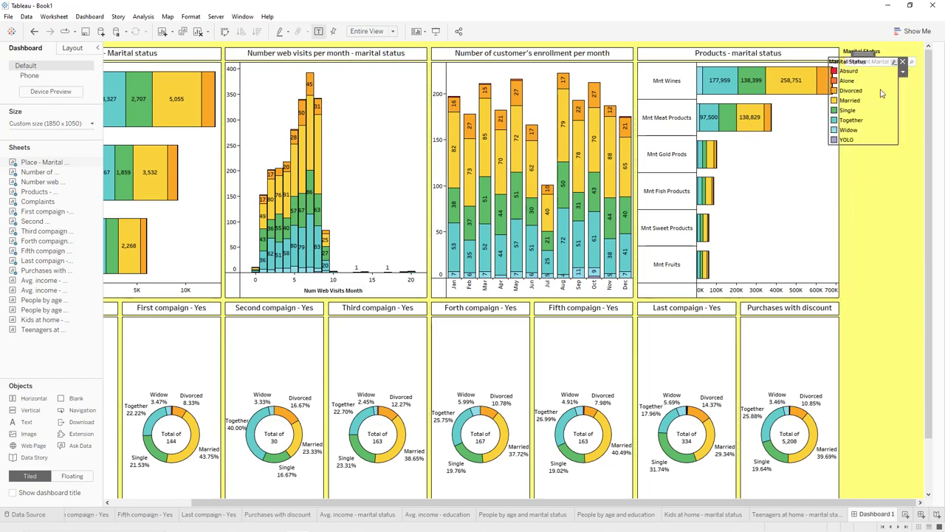
pyautogui.moveTo(886, 52); pyautogui.dragTo(750, 54)
pyautogui.moveTo(561, 58); pyautogui.dragTo(870, 183)
# Shorten the enrollment, Products, web visits and Place charts so the donut row moves up.
pyautogui.moveTo(659, 318); pyautogui.dragTo(658, 284)
pyautogui.moveTo(736, 318); pyautogui.dragTo(723, 286)
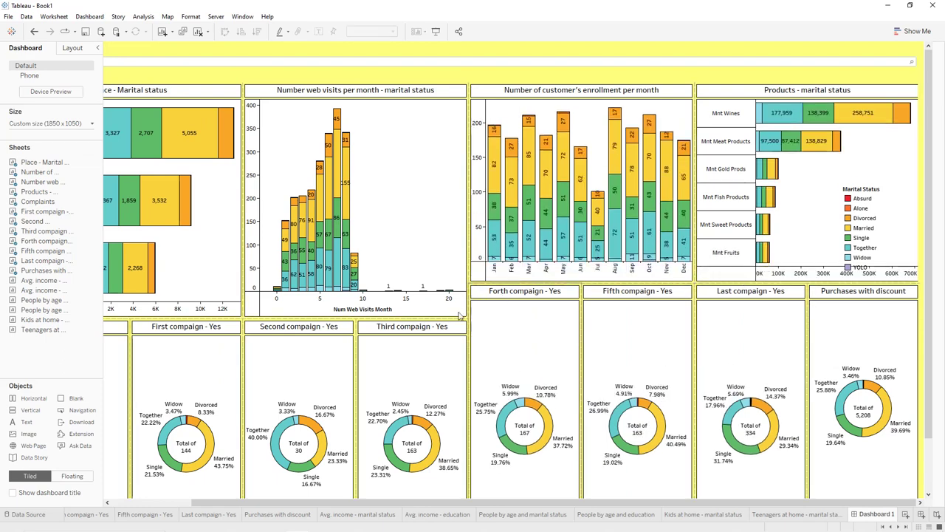
pyautogui.moveTo(452, 318); pyautogui.dragTo(452, 286)
pyautogui.moveTo(225, 318); pyautogui.dragTo(242, 285)
pyautogui.scroll(-2, 933, 224)
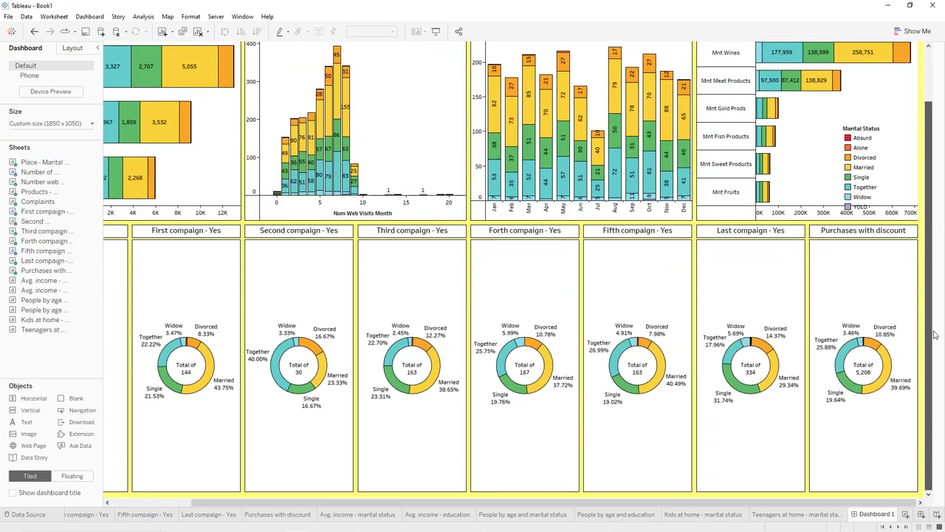
# Add both Avg. income charts, both People by age charts, and the Kids and Teenagers at home maps beneath the donuts.
pyautogui.moveTo(75, 280)
pyautogui.moveTo(51, 283); pyautogui.dragTo(515, 429)
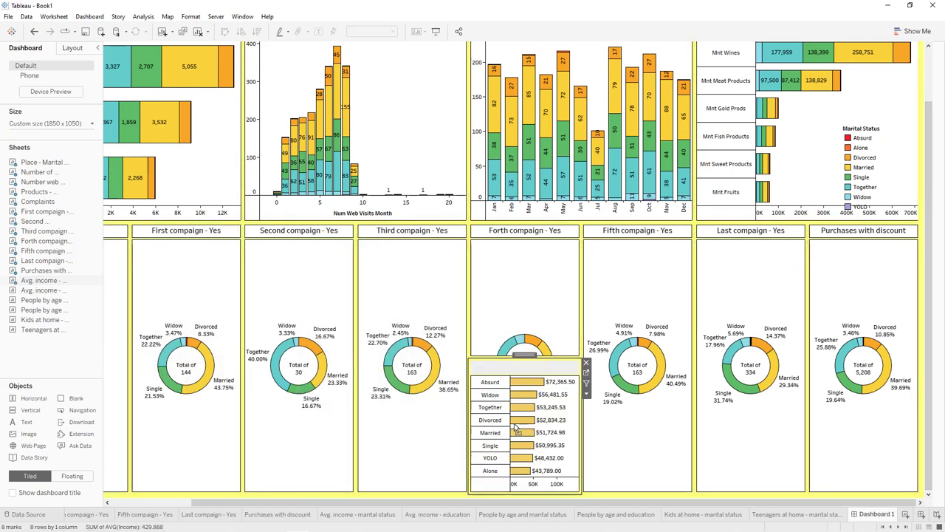
pyautogui.moveTo(36, 291)
pyautogui.moveTo(35, 291); pyautogui.dragTo(638, 425)
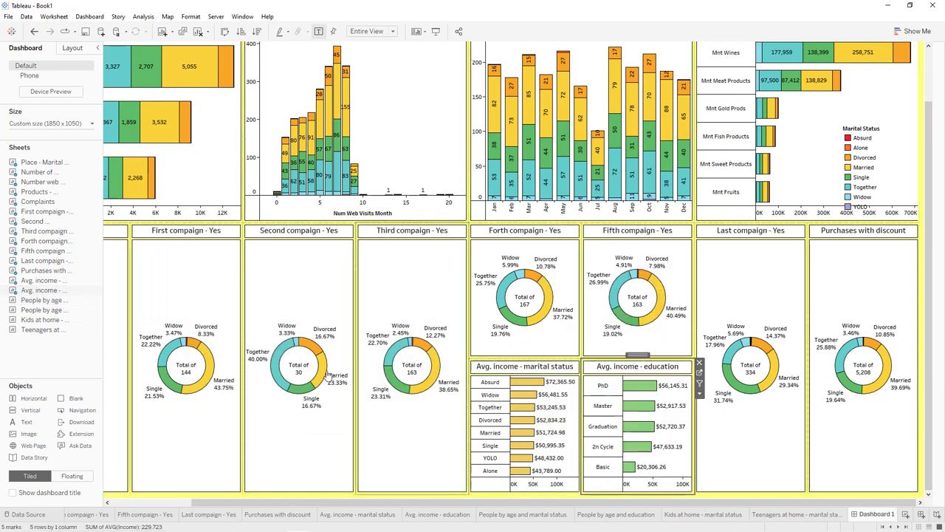
pyautogui.moveTo(37, 302); pyautogui.dragTo(756, 440)
pyautogui.moveTo(43, 329); pyautogui.dragTo(847, 426)
pyautogui.moveTo(42, 319); pyautogui.dragTo(430, 429)
pyautogui.moveTo(43, 329); pyautogui.dragTo(294, 434)
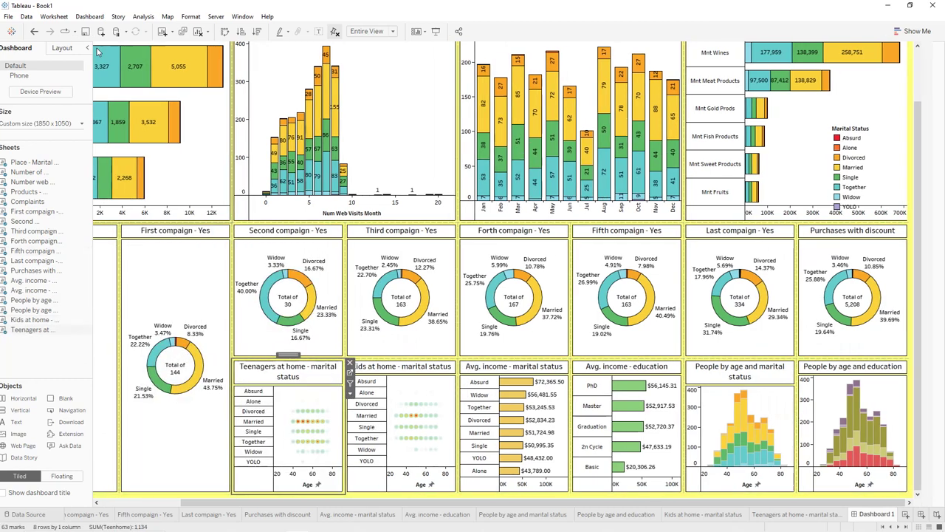
# Float the Education legend and move it onto the People by age and education chart.
pyautogui.click(96, 48)
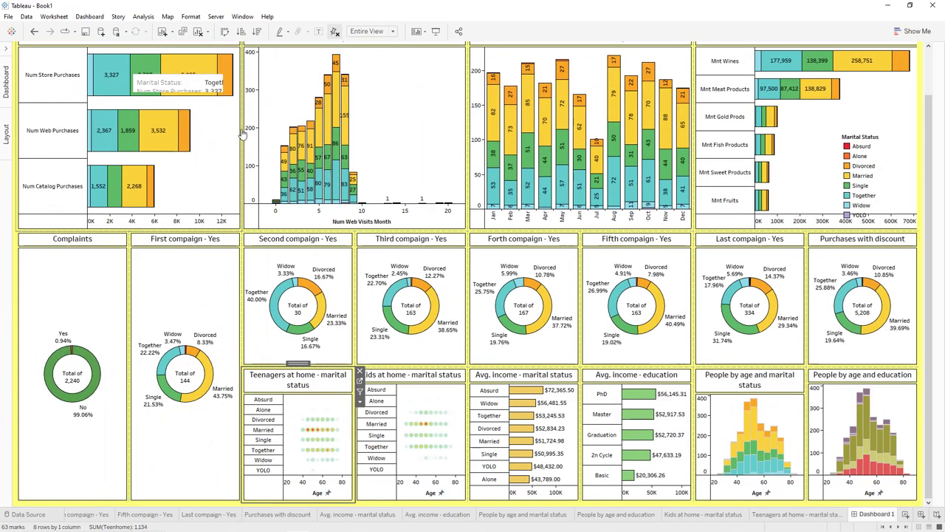
pyautogui.scroll(2, 932, 140)
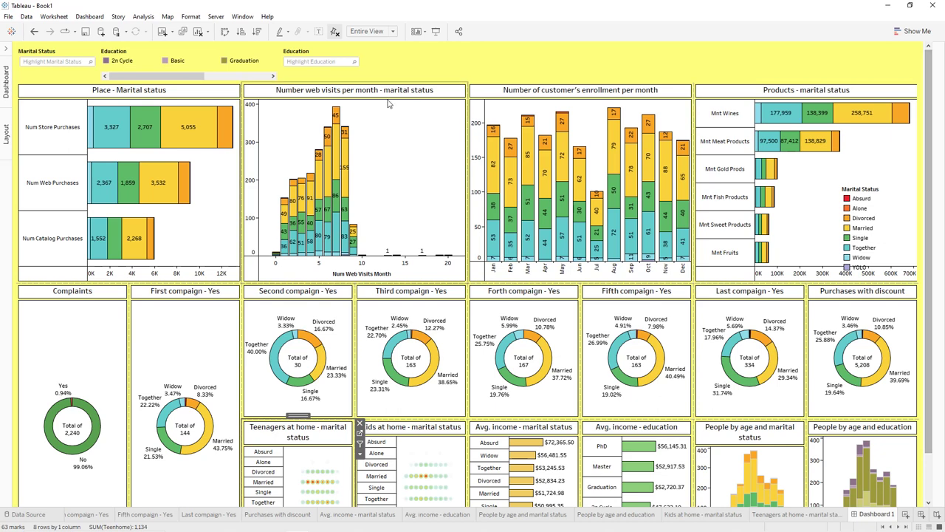
pyautogui.click(192, 61)
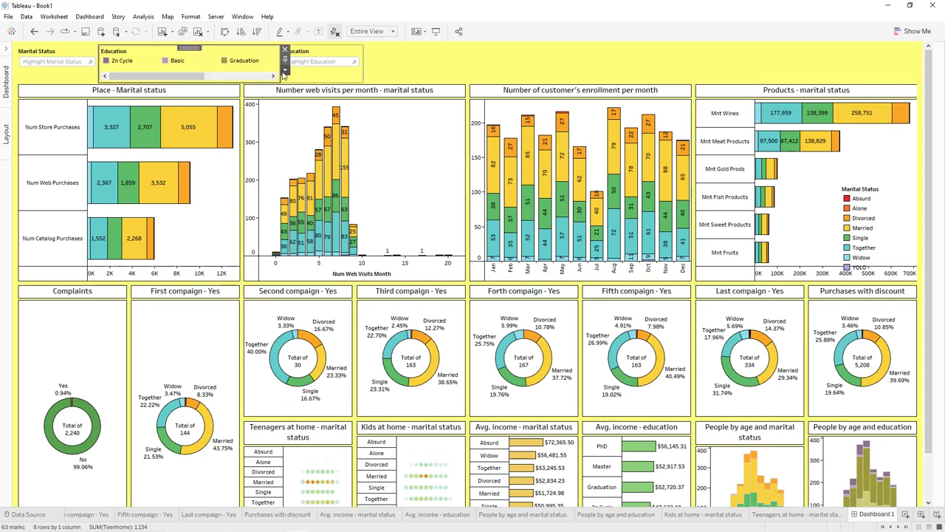
pyautogui.click(285, 70)
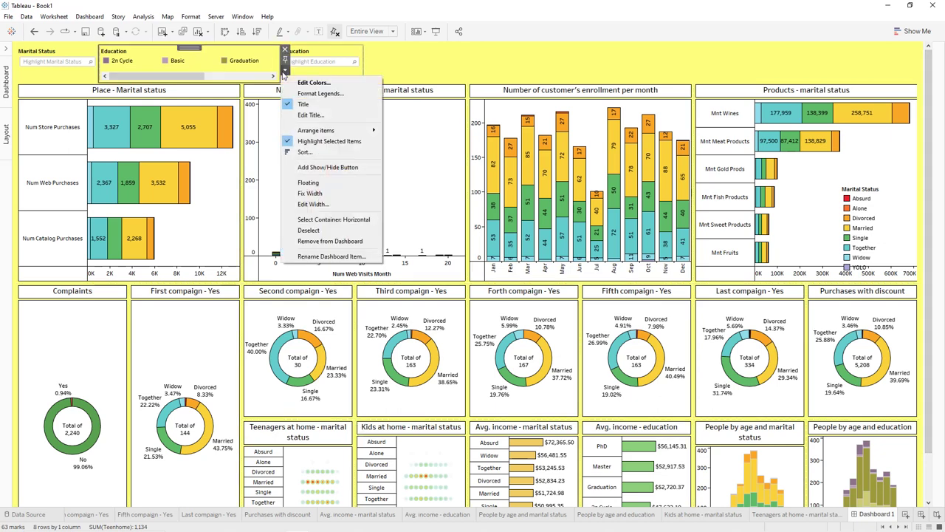
pyautogui.click(308, 182)
pyautogui.moveTo(146, 55); pyautogui.dragTo(849, 446)
pyautogui.scroll(-2, 929, 325)
pyautogui.scroll(2, 938, 306)
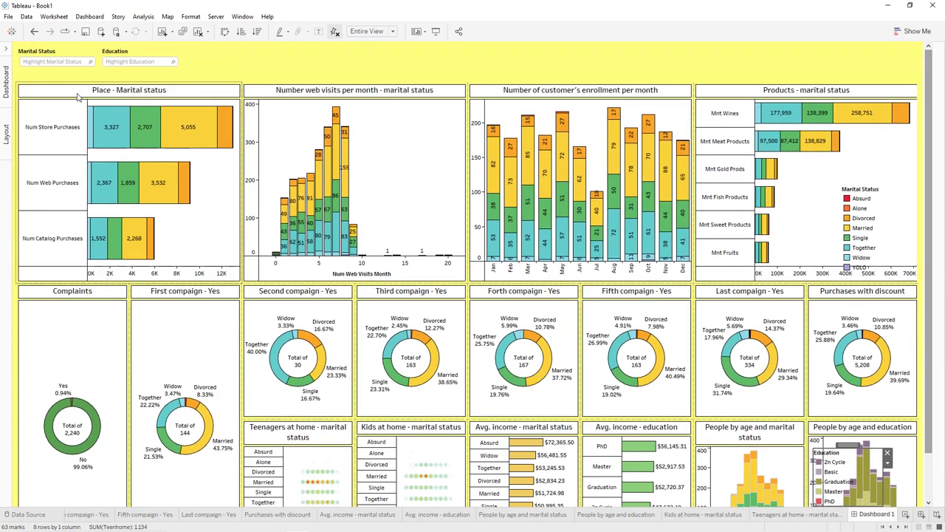
# Widen the Education highlighter into the right half of the top strip and make it shorter.
pyautogui.moveTo(179, 63); pyautogui.dragTo(336, 76)
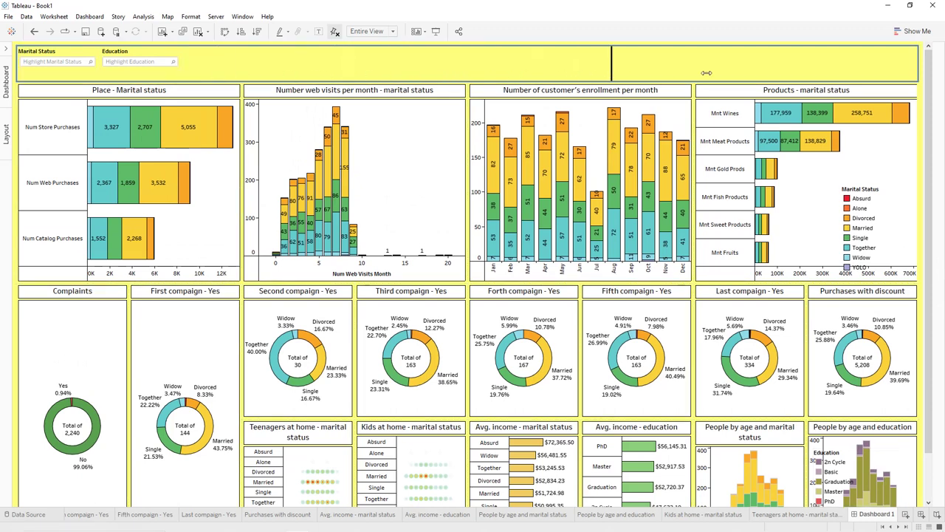
pyautogui.moveTo(876, 65); pyautogui.dragTo(879, 66)
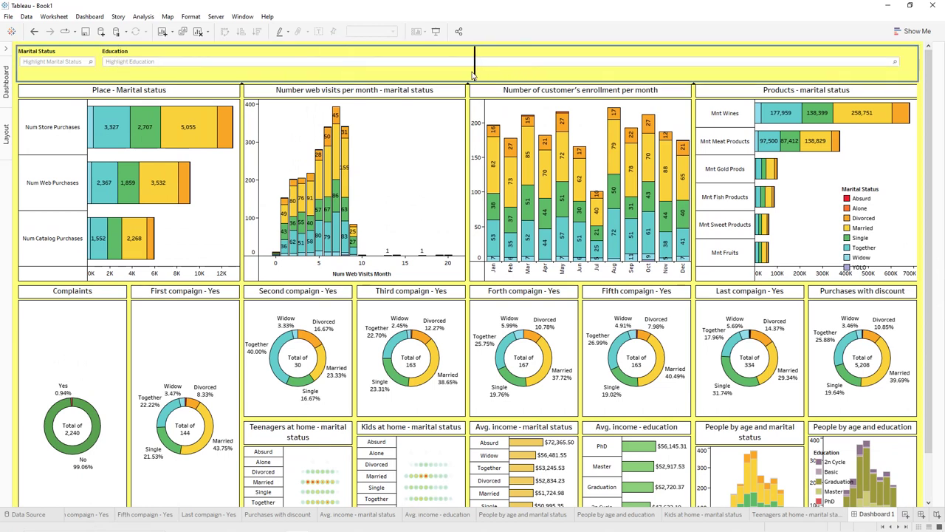
pyautogui.moveTo(466, 74); pyautogui.dragTo(467, 75)
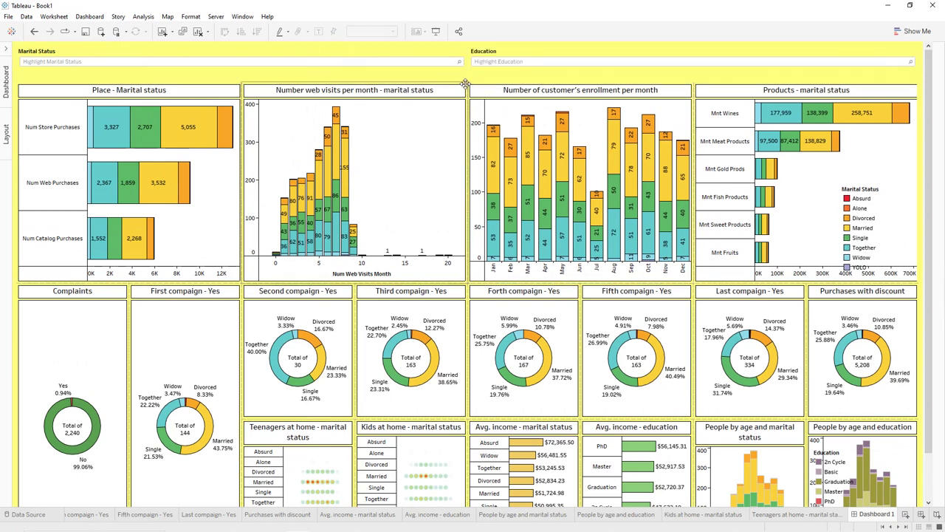
pyautogui.moveTo(448, 77); pyautogui.dragTo(446, 71)
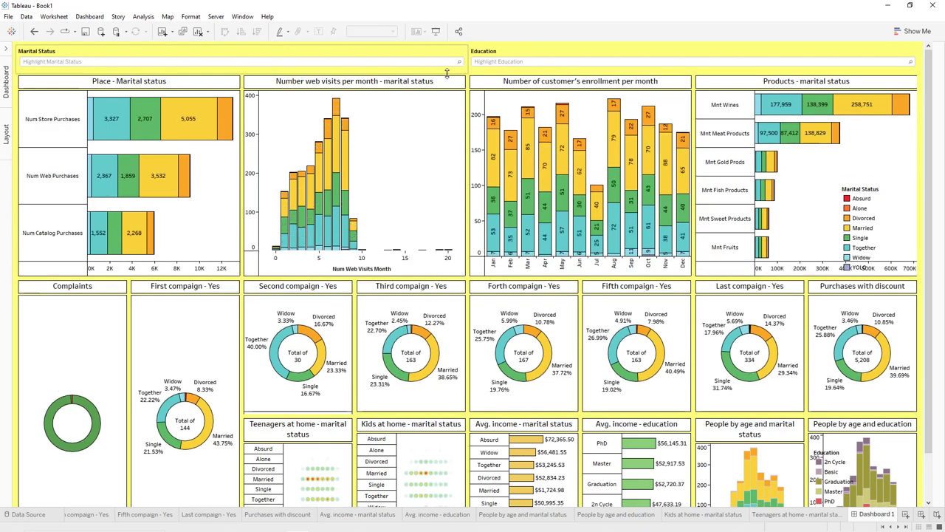
# Shorten the enrollment, Products and Place tiles so the campaign tiles align.
pyautogui.moveTo(438, 278); pyautogui.dragTo(487, 273)
pyautogui.moveTo(647, 298); pyautogui.dragTo(648, 298)
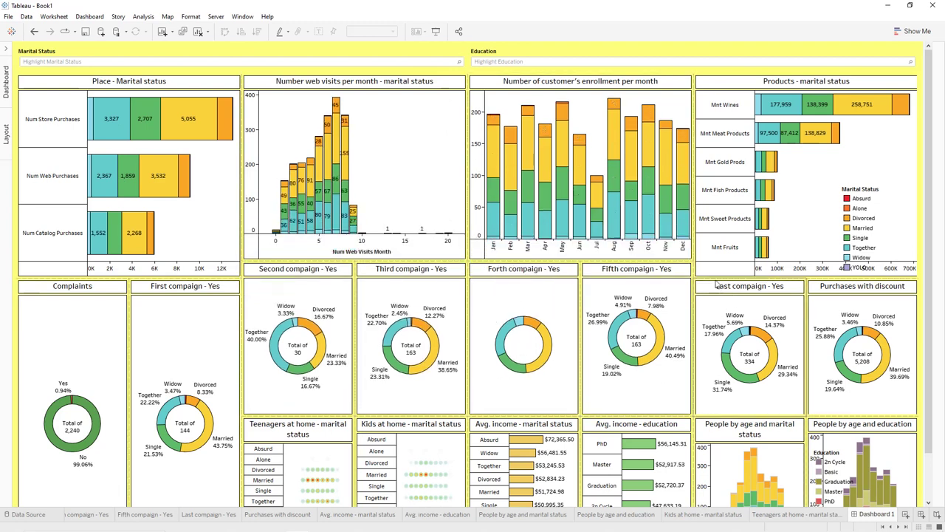
pyautogui.moveTo(716, 266); pyautogui.dragTo(716, 264)
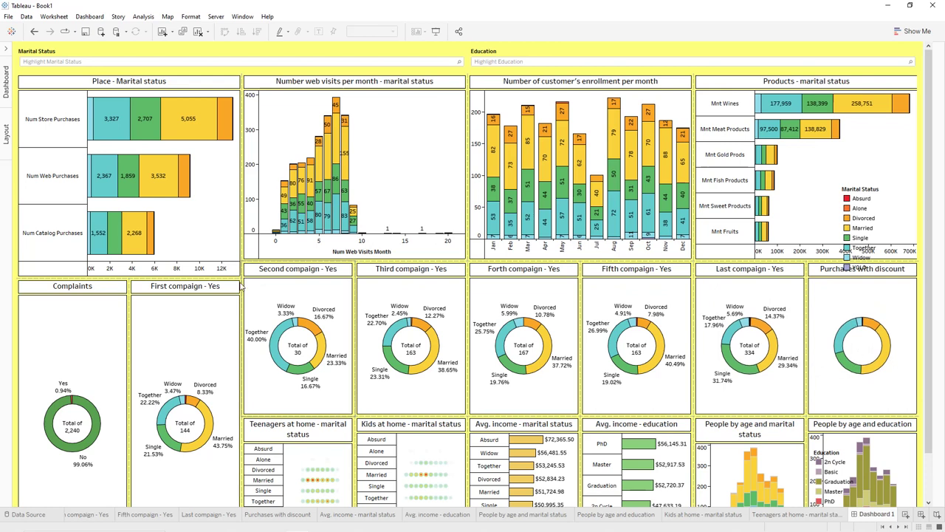
pyautogui.moveTo(232, 273); pyautogui.dragTo(234, 264)
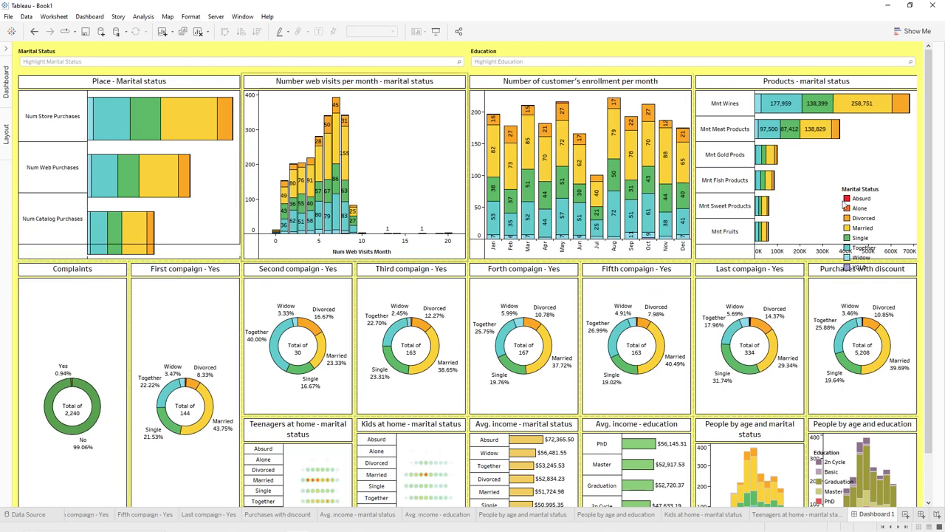
# Move the Teenagers at home and Kids at home tiles to the start of the bottom row.
pyautogui.scroll(-2, 932, 125)
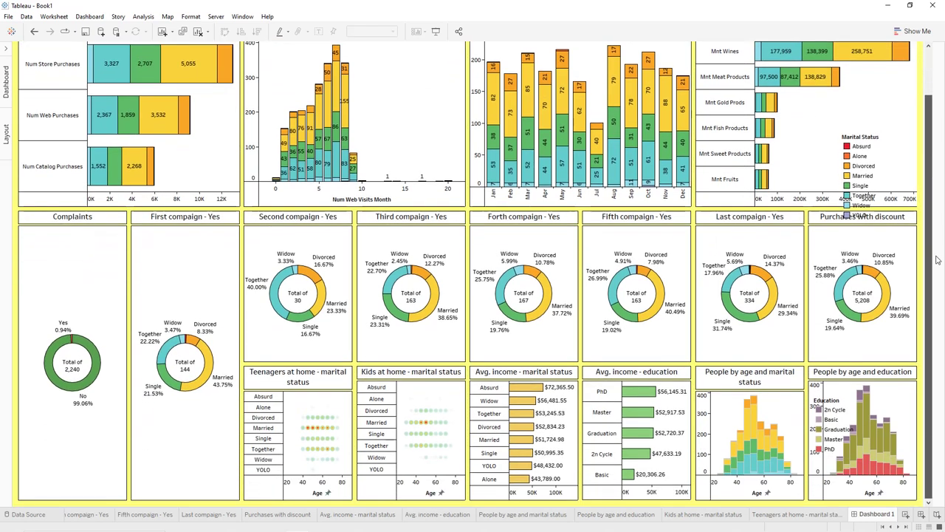
pyautogui.click(299, 361)
pyautogui.moveTo(297, 359); pyautogui.dragTo(72, 413)
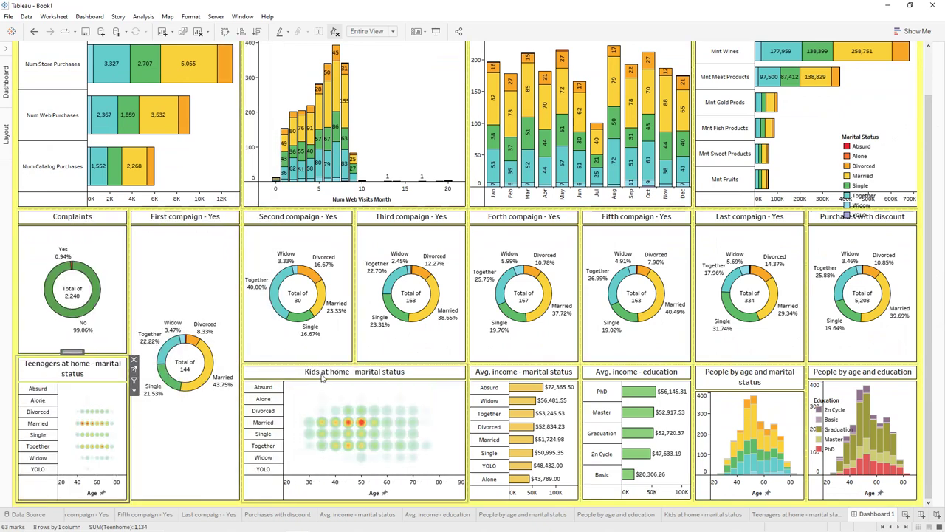
pyautogui.click(363, 367)
pyautogui.moveTo(357, 362); pyautogui.dragTo(180, 399)
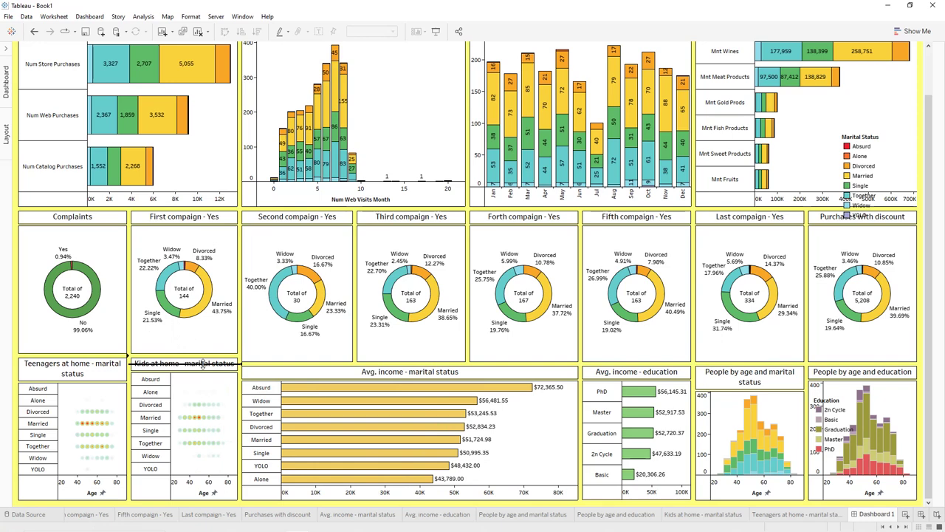
pyautogui.click(117, 365)
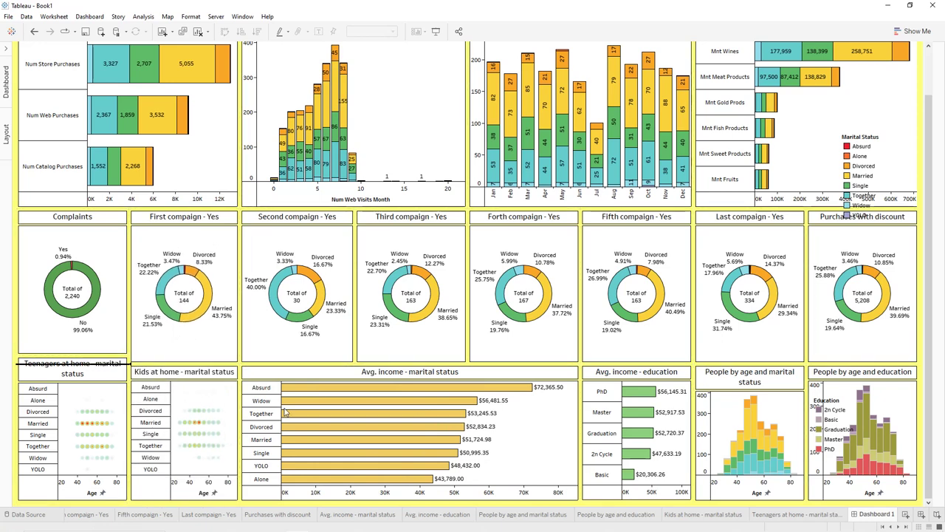
pyautogui.click(239, 416)
pyautogui.click(245, 413)
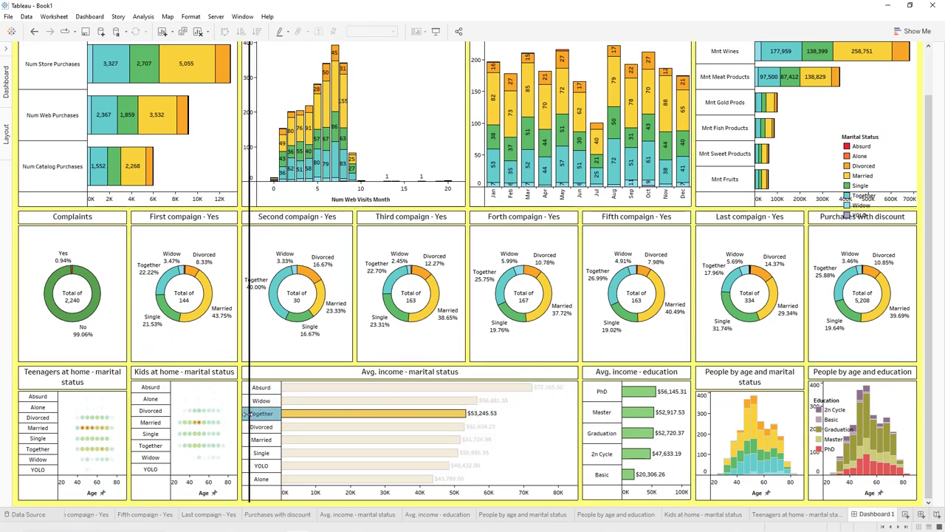
pyautogui.click(226, 407)
pyautogui.moveTo(185, 361); pyautogui.dragTo(260, 400)
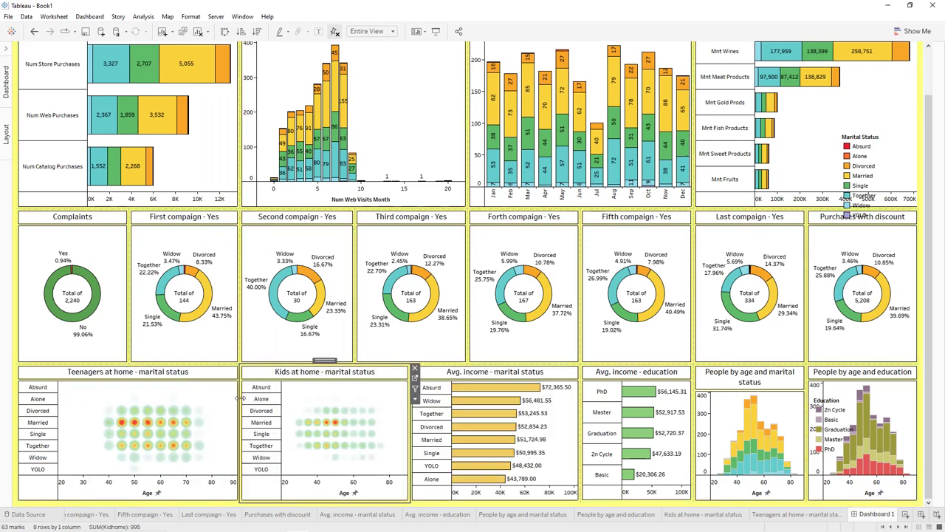
pyautogui.click(306, 394)
# Narrow Kids at home and Avg. income - marital status, widen both People by age charts, and heighten the row.
pyautogui.moveTo(411, 404); pyautogui.dragTo(353, 404)
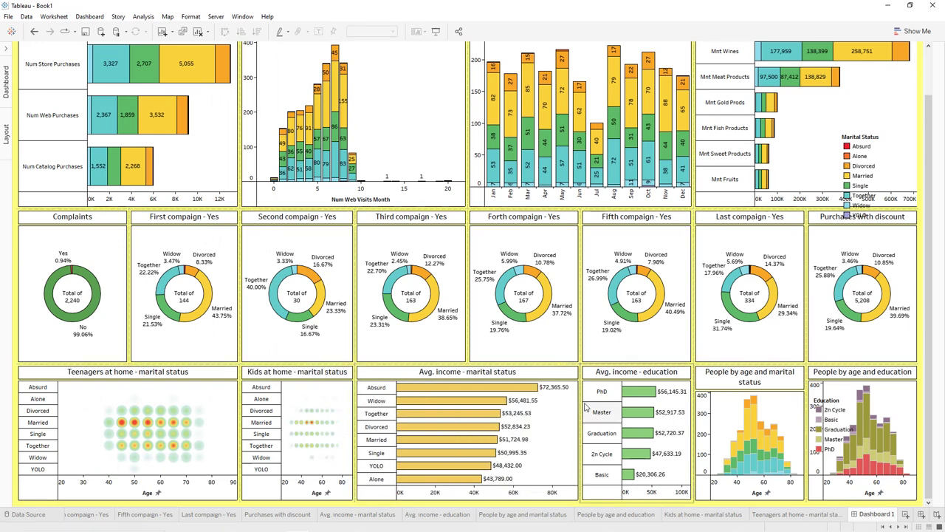
pyautogui.moveTo(582, 404); pyautogui.dragTo(572, 409)
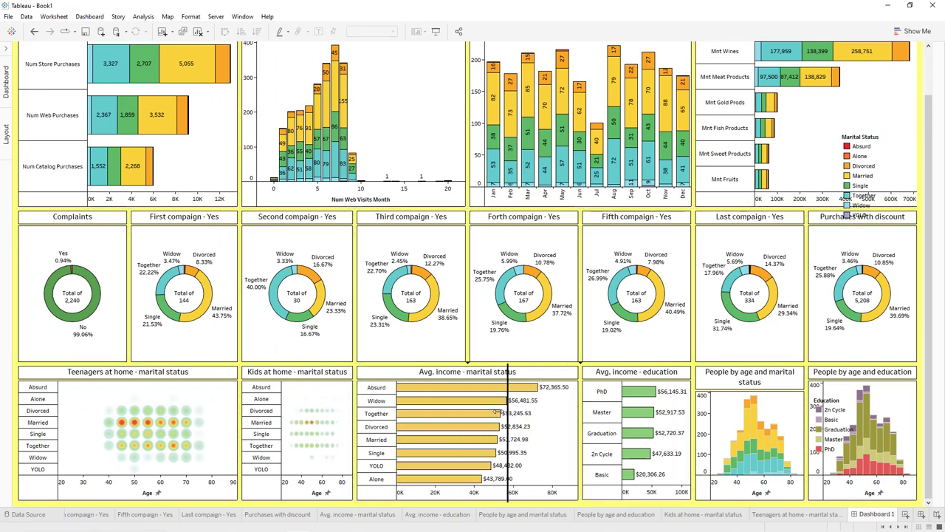
pyautogui.moveTo(472, 411); pyautogui.dragTo(468, 411)
pyautogui.moveTo(692, 411); pyautogui.dragTo(582, 415)
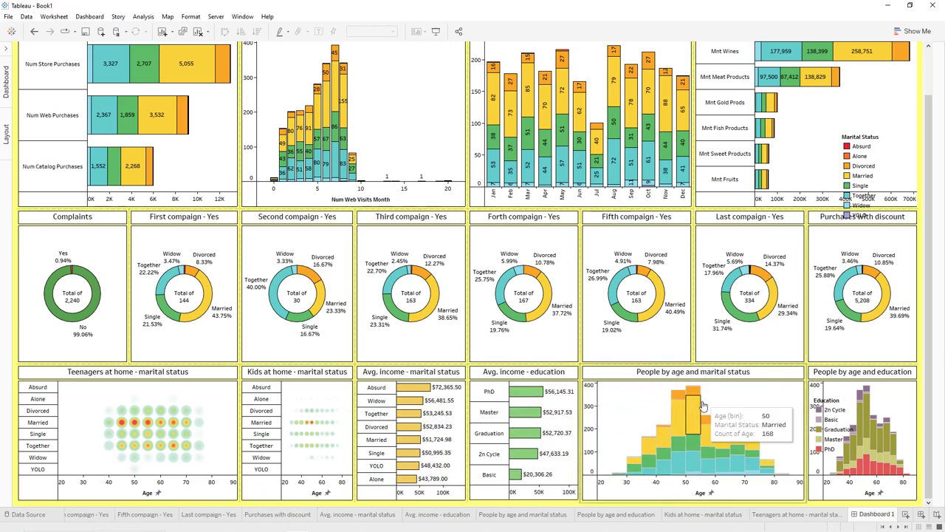
pyautogui.moveTo(805, 399); pyautogui.dragTo(747, 406)
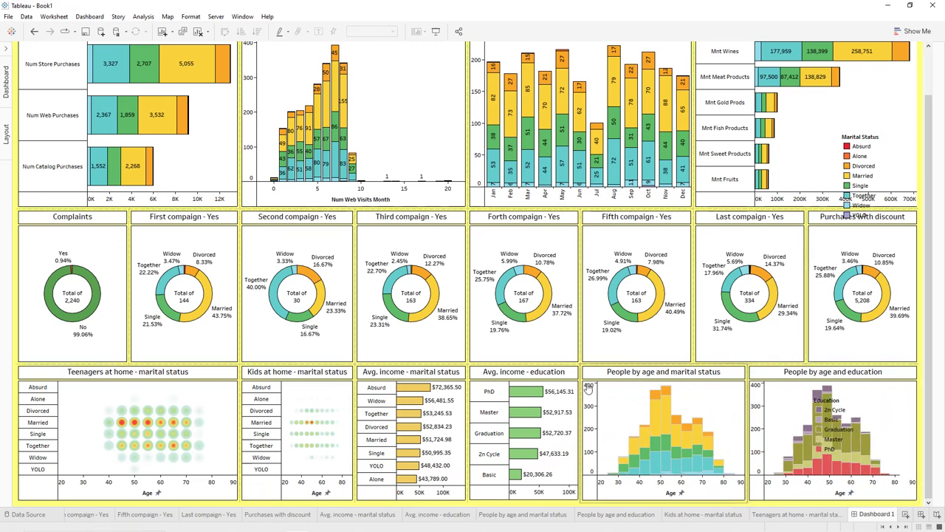
pyautogui.moveTo(570, 365); pyautogui.dragTo(564, 331)
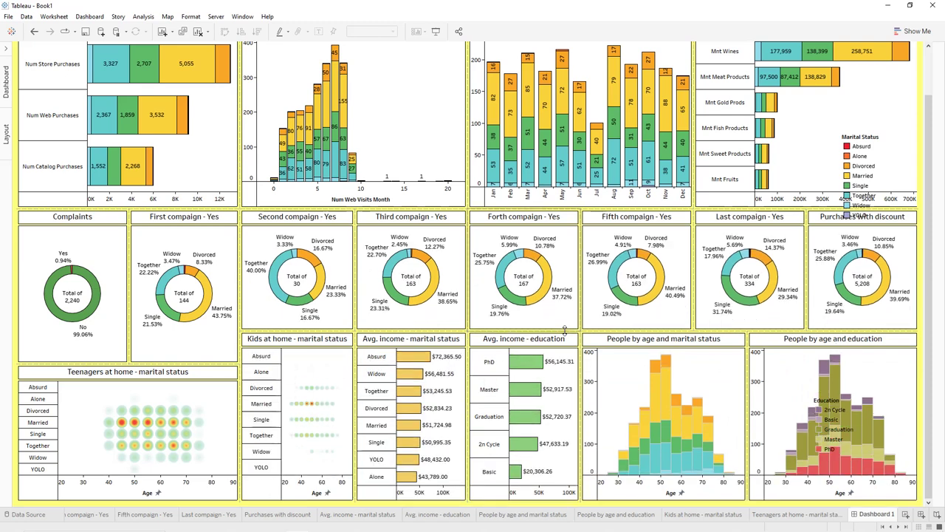
pyautogui.moveTo(224, 362); pyautogui.dragTo(224, 334)
pyautogui.click(249, 388)
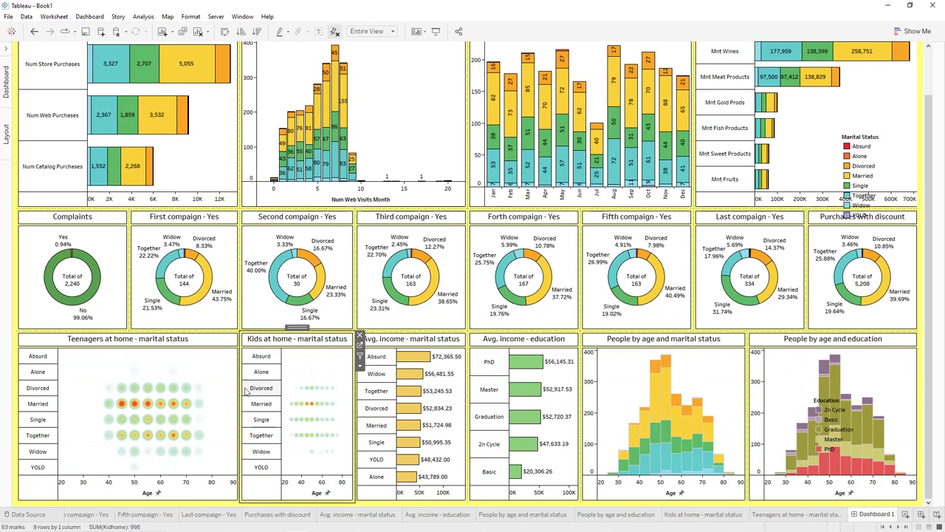
pyautogui.moveTo(240, 392); pyautogui.dragTo(223, 403)
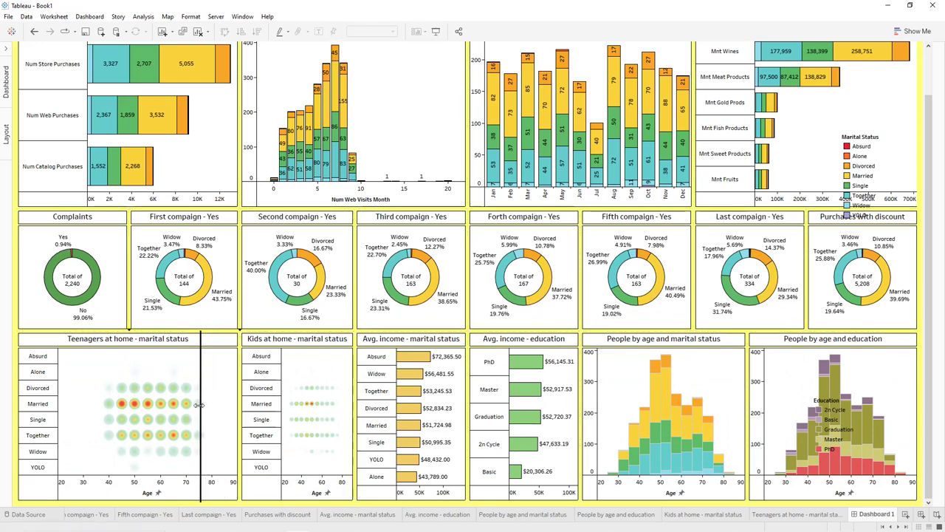
pyautogui.moveTo(185, 404); pyautogui.dragTo(184, 405)
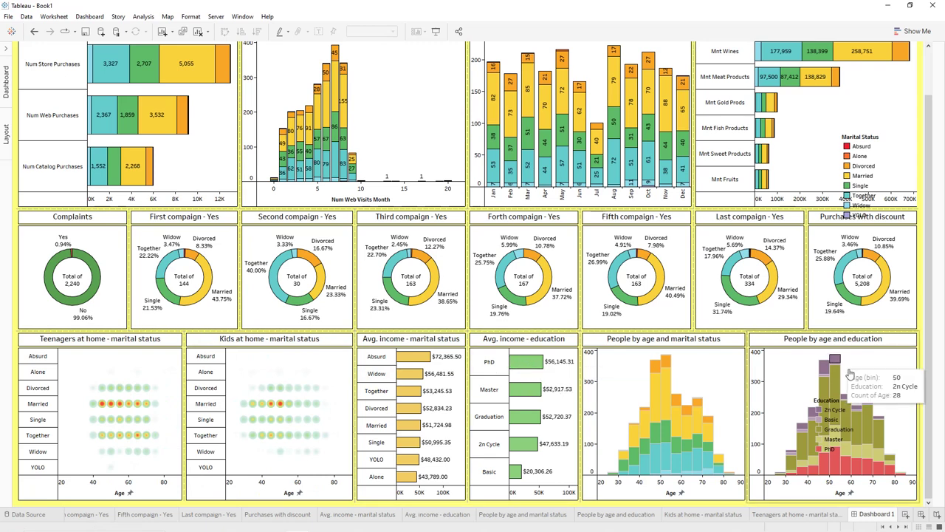
# Hide the floating Education legend's title and shrink it into the chart's top-right corner.
pyautogui.click(844, 409)
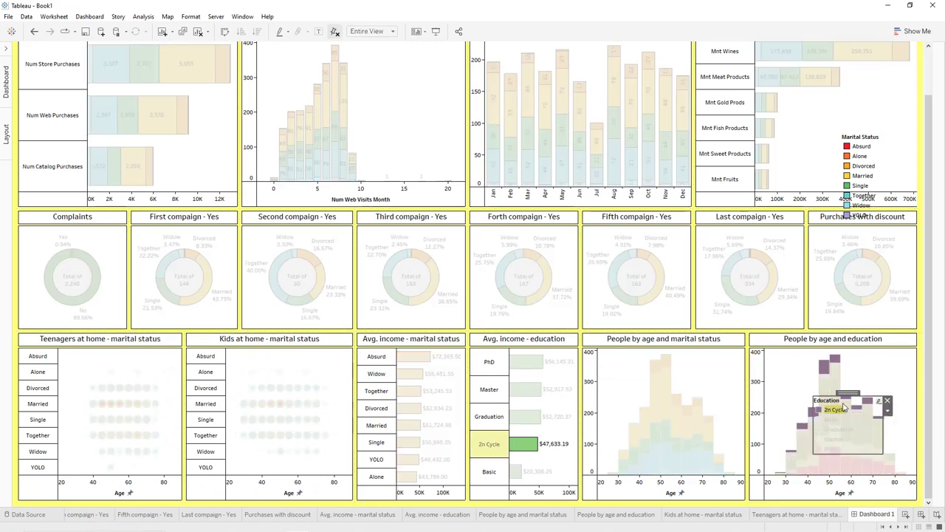
pyautogui.click(887, 410)
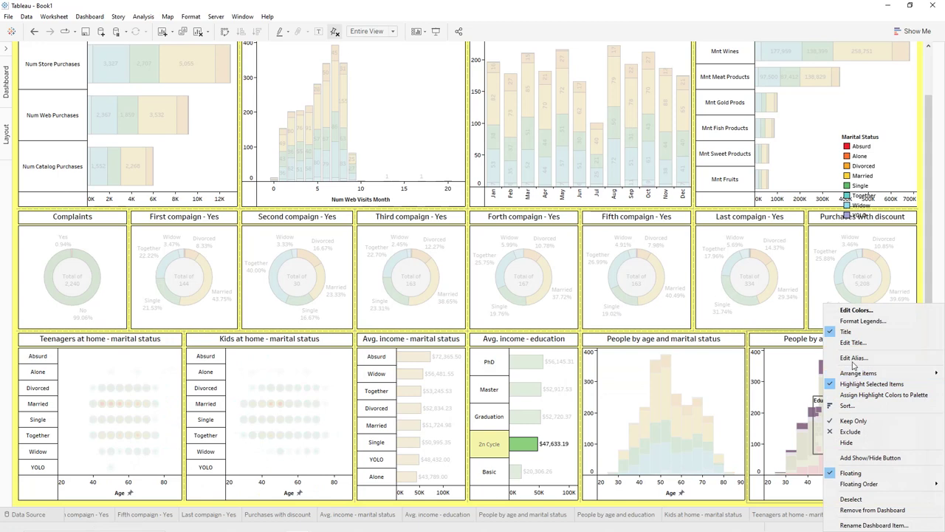
pyautogui.click(850, 332)
pyautogui.moveTo(845, 391); pyautogui.dragTo(887, 360)
pyautogui.moveTo(913, 389); pyautogui.dragTo(897, 389)
pyautogui.moveTo(880, 358)
pyautogui.mouseDown()
pyautogui.moveTo(831, 352)
pyautogui.moveTo(898, 353)
pyautogui.mouseUp()
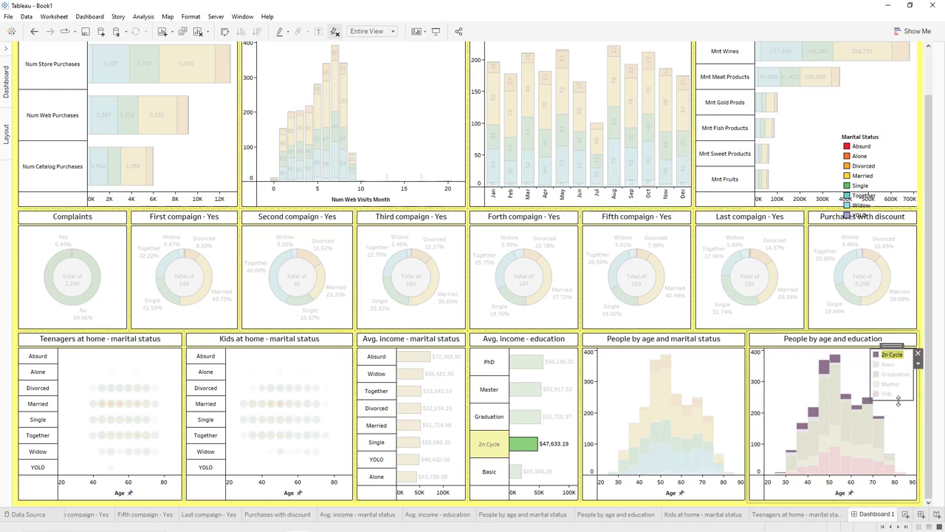
# Hide the Marital Status legend's title and fit it narrower inside the products chart, showing all eight items.
pyautogui.click(917, 364)
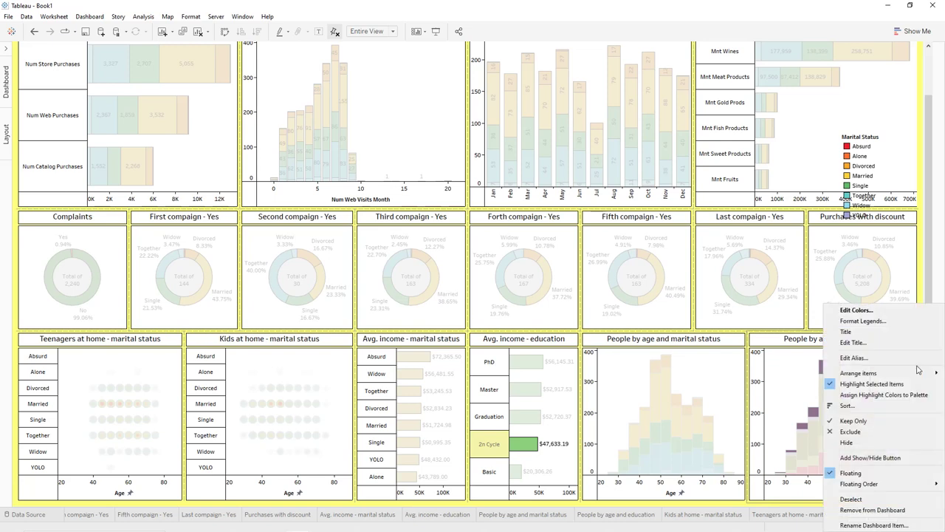
pyautogui.click(862, 321)
pyautogui.click(68, 155)
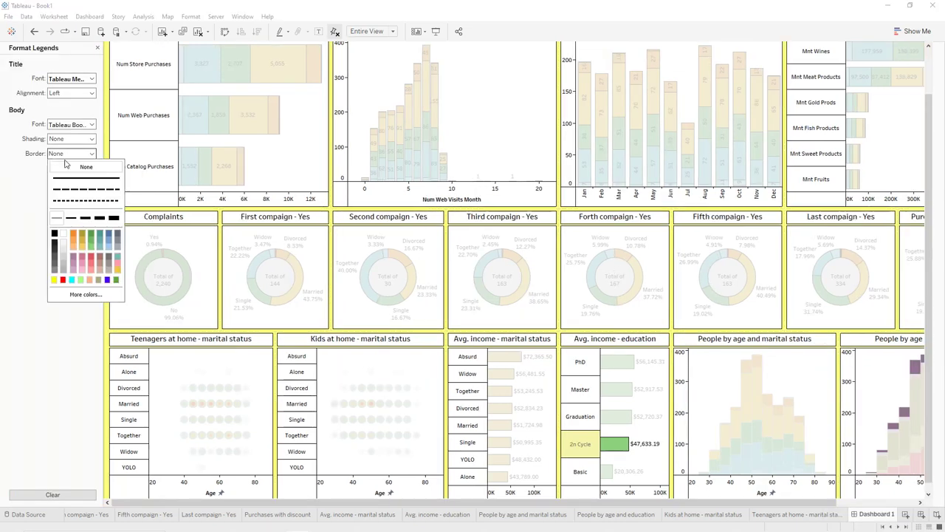
pyautogui.click(10, 234)
pyautogui.moveTo(822, 502); pyautogui.dragTo(904, 502)
pyautogui.click(885, 165)
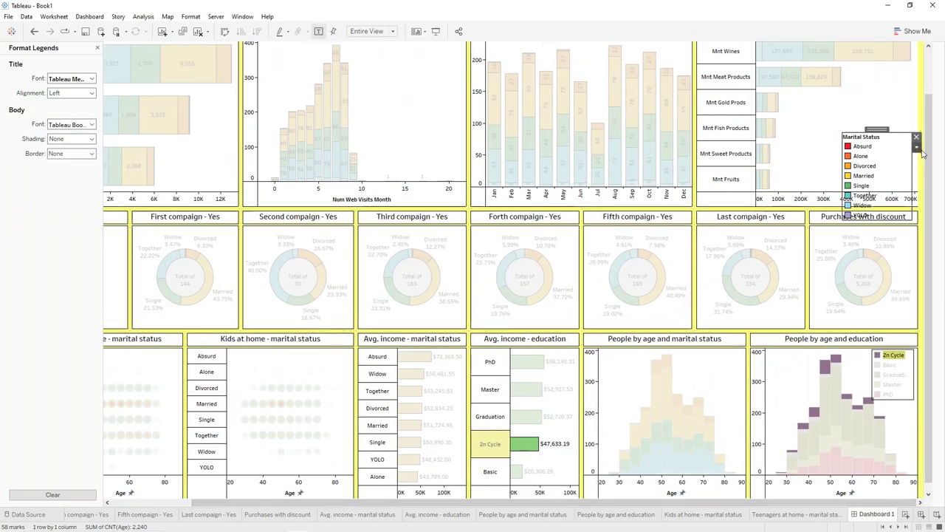
pyautogui.click(916, 147)
pyautogui.click(850, 181)
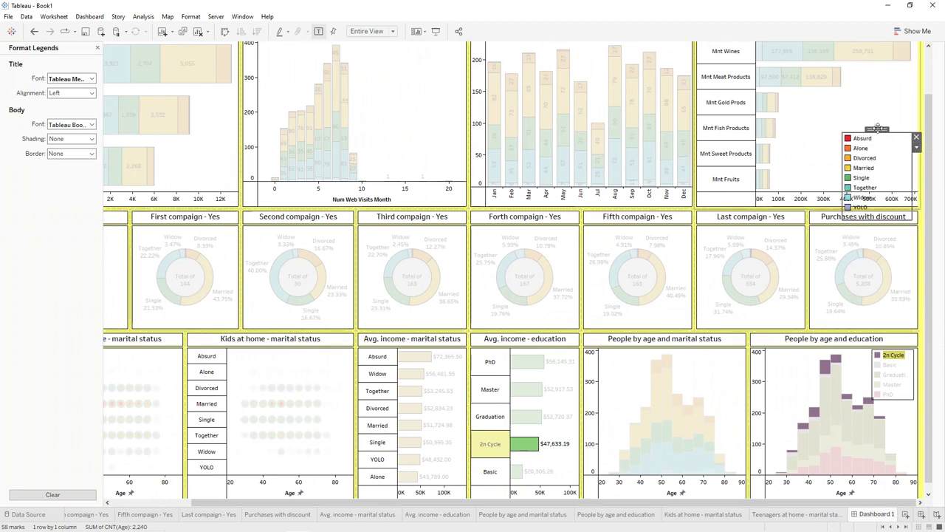
pyautogui.moveTo(879, 132); pyautogui.dragTo(882, 91)
pyautogui.moveTo(914, 136); pyautogui.dragTo(890, 139)
pyautogui.moveTo(876, 91); pyautogui.dragTo(900, 102)
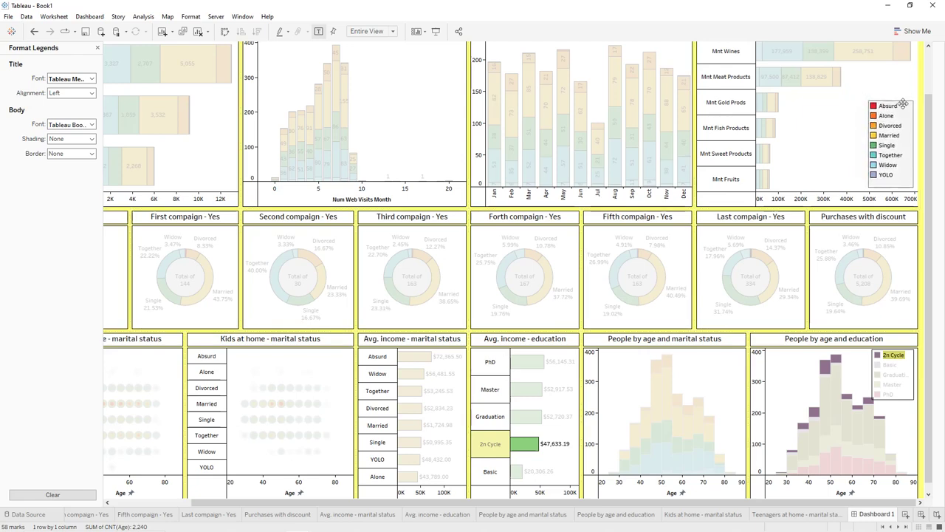
# Give the Marital Status legend a thin solid border and close the legend formatting settings.
pyautogui.click(918, 115)
pyautogui.click(871, 139)
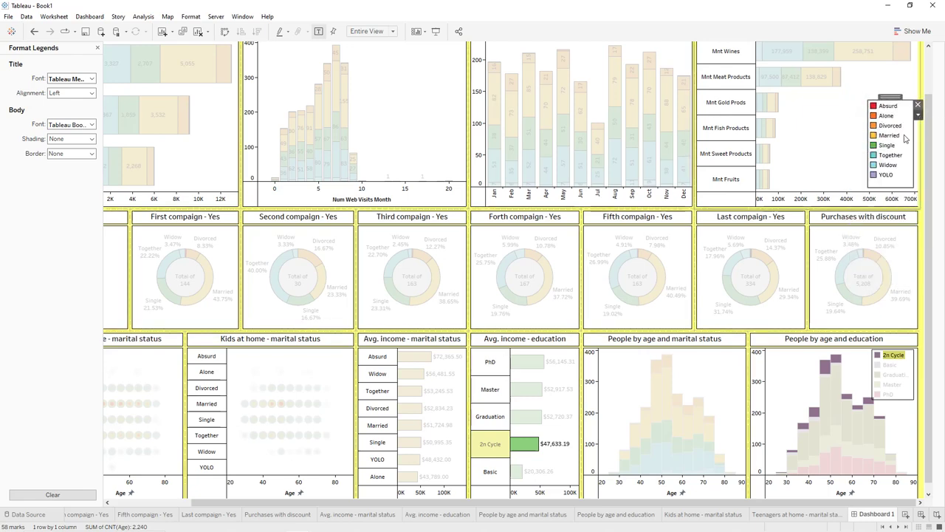
pyautogui.click(68, 153)
pyautogui.click(57, 218)
pyautogui.click(97, 47)
pyautogui.click(97, 48)
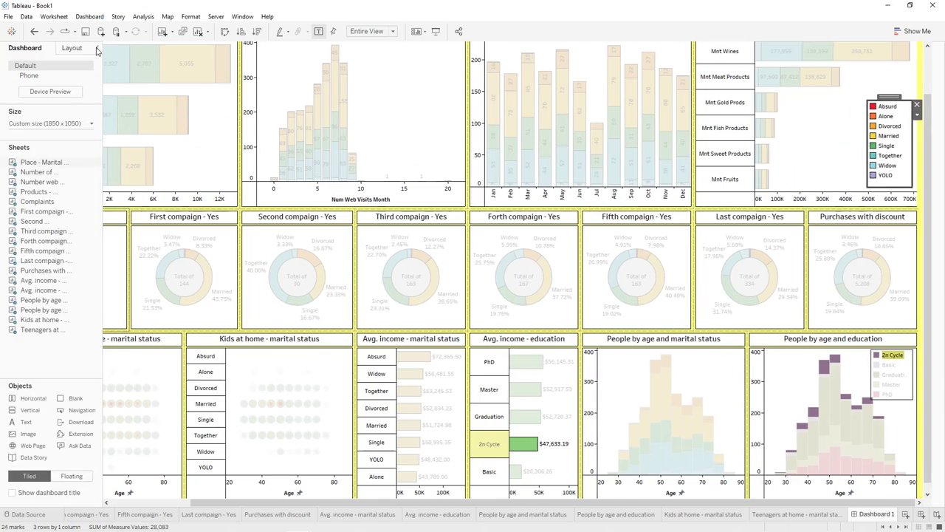
# Give the Place - Marital status chart a black border and outer padding of 6.
pyautogui.click(96, 48)
pyautogui.click(799, 164)
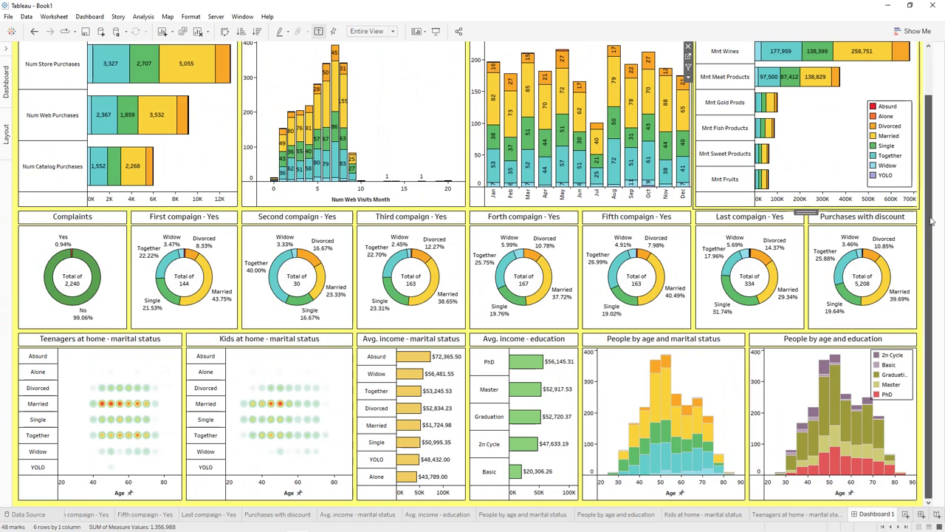
pyautogui.moveTo(932, 206); pyautogui.dragTo(932, 161)
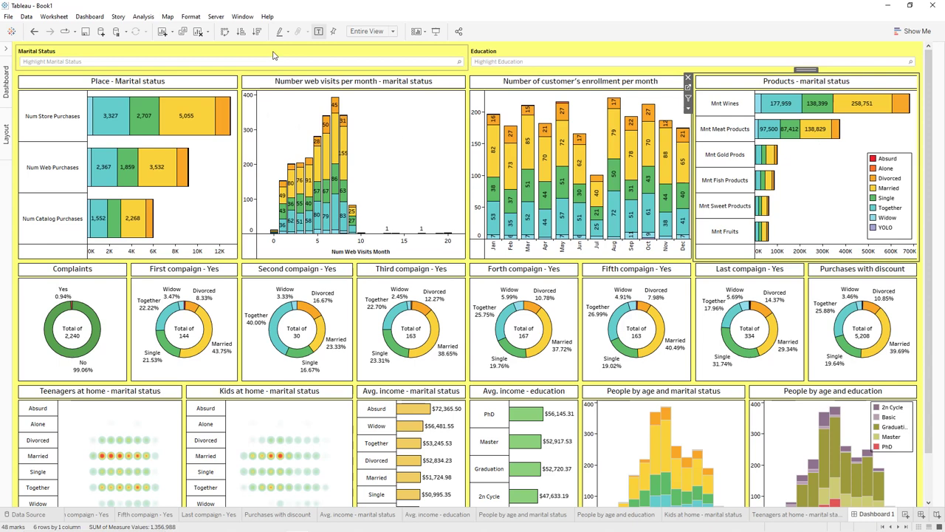
pyautogui.click(5, 50)
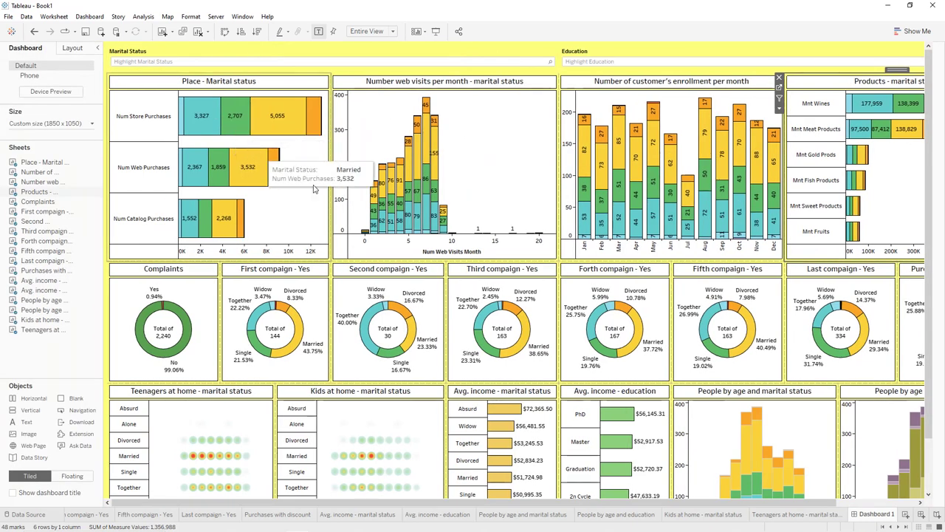
pyautogui.click(310, 188)
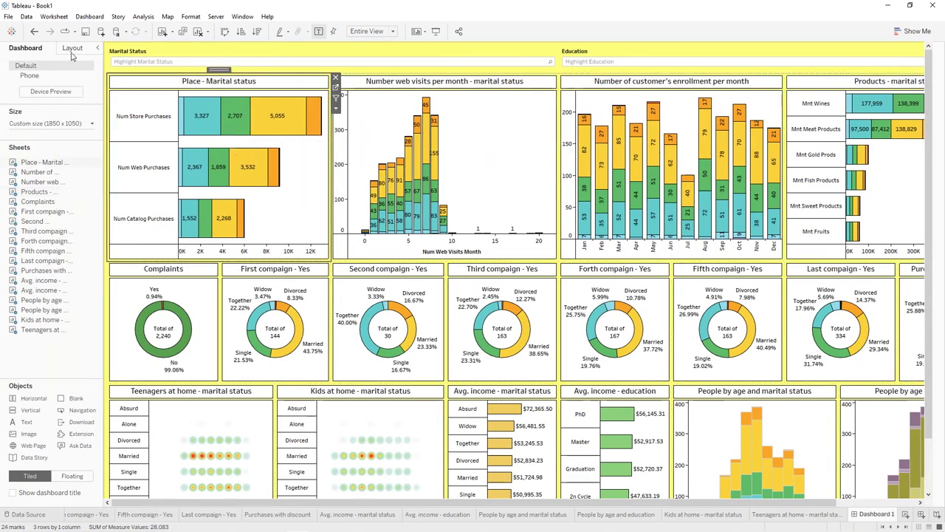
pyautogui.click(72, 48)
pyautogui.click(91, 264)
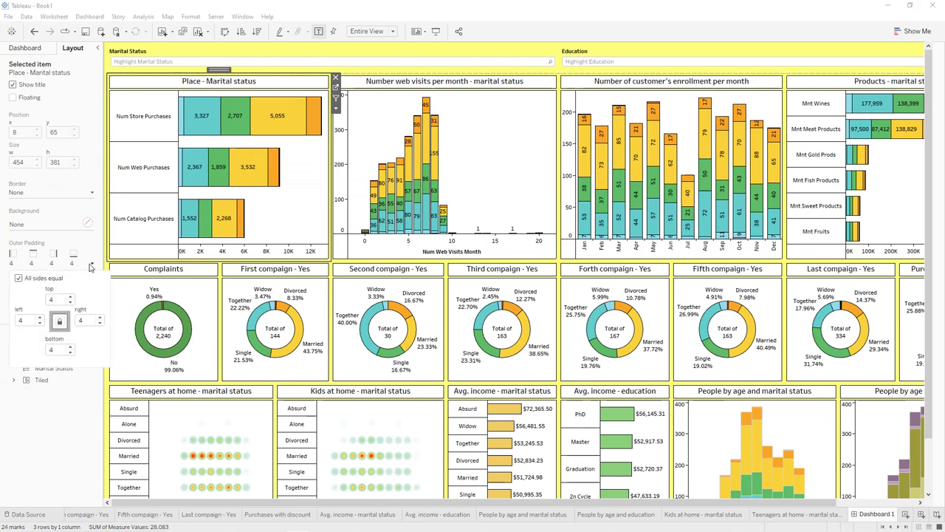
pyautogui.click(71, 297)
pyautogui.click(70, 297)
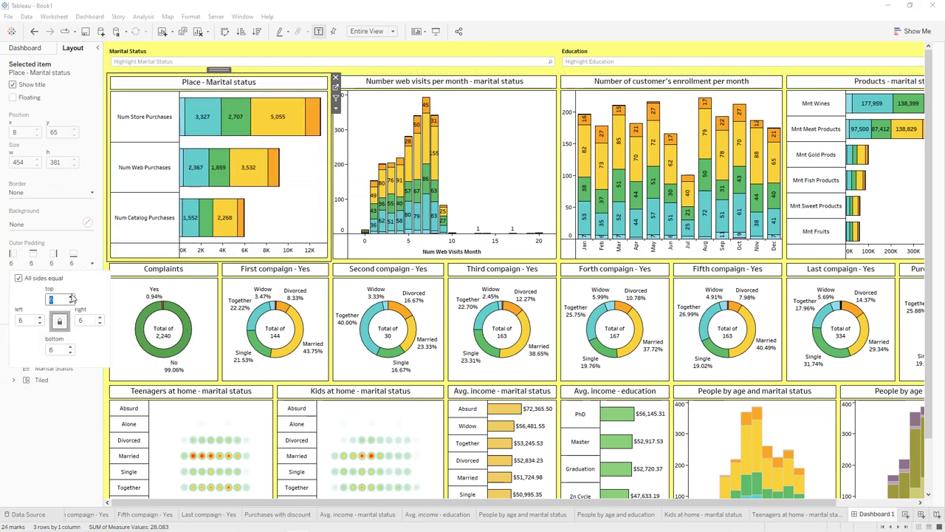
pyautogui.click(82, 196)
pyautogui.click(20, 288)
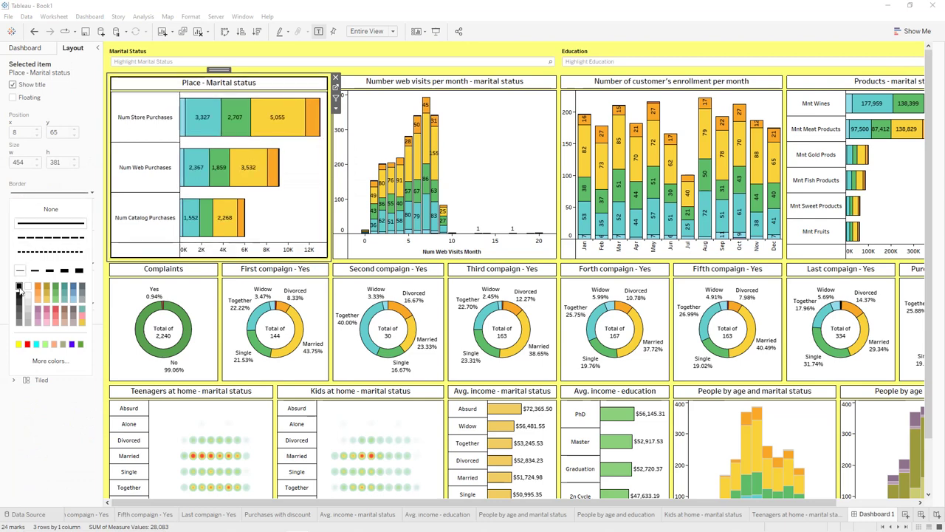
# Give the Marital Status highlighter a black border and outer padding of 6.
pyautogui.click(242, 56)
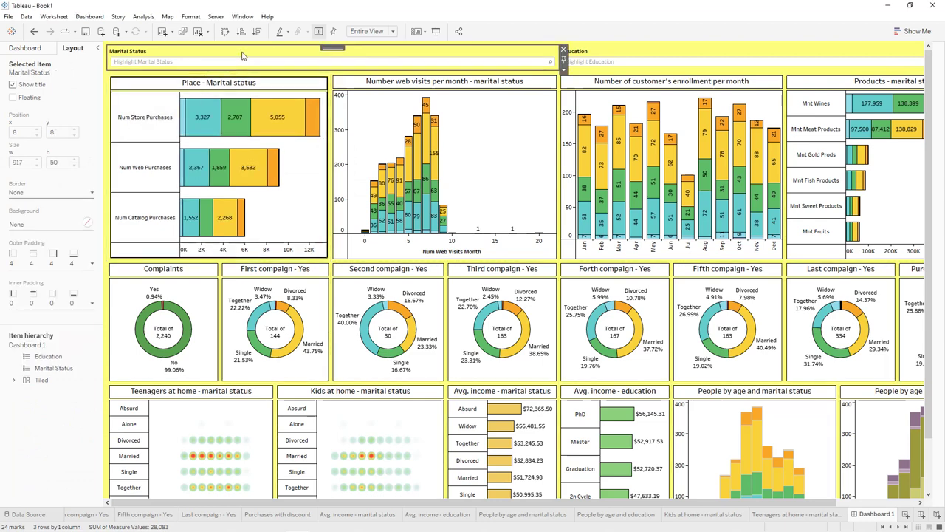
pyautogui.click(37, 194)
pyautogui.click(20, 270)
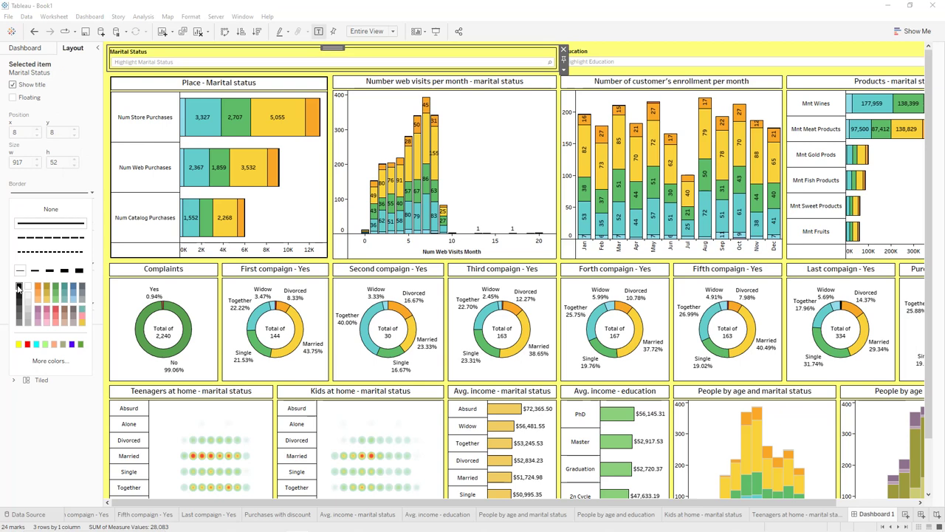
pyautogui.click(28, 442)
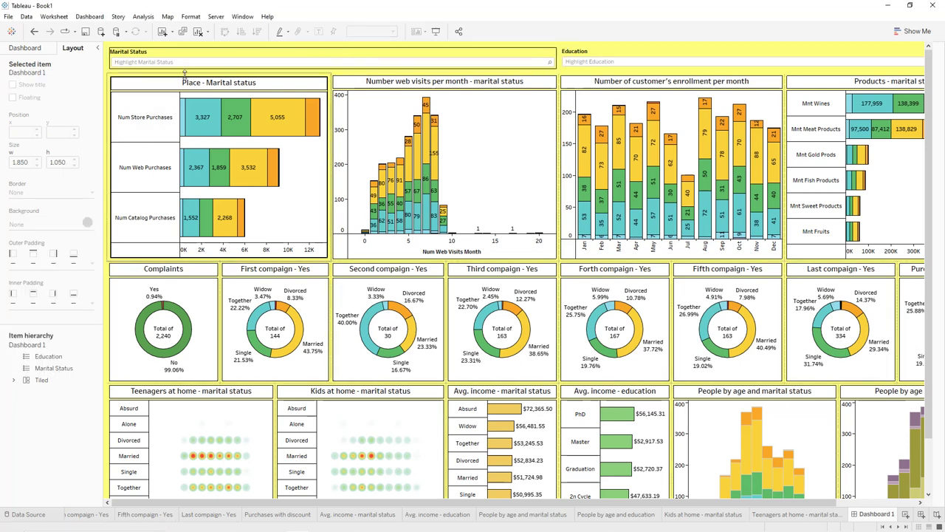
pyautogui.click(91, 263)
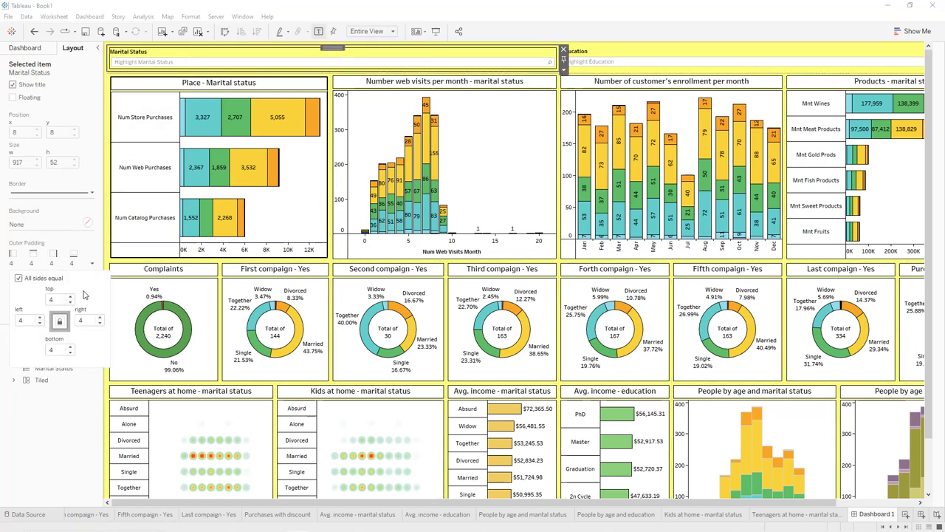
pyautogui.click(71, 296)
pyautogui.click(71, 297)
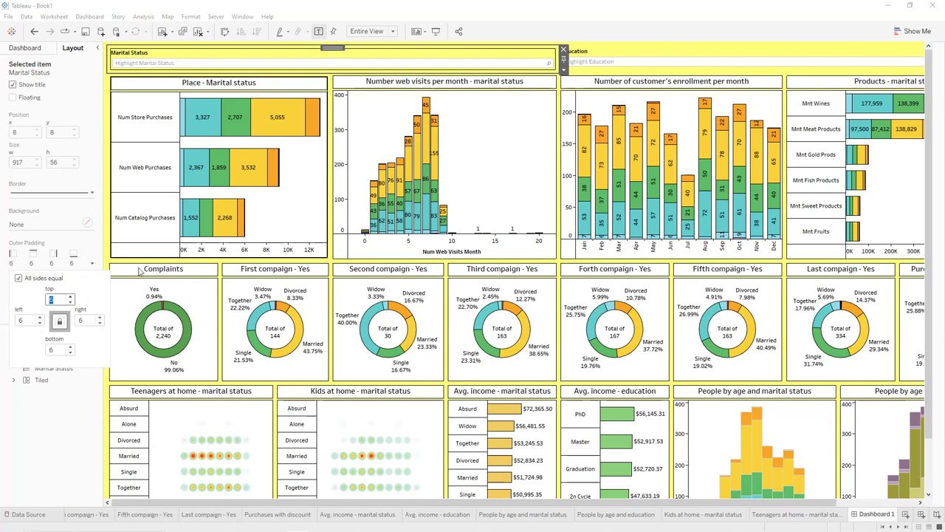
# Give the Education highlighter outer padding of 6 and a black border.
pyautogui.click(748, 46)
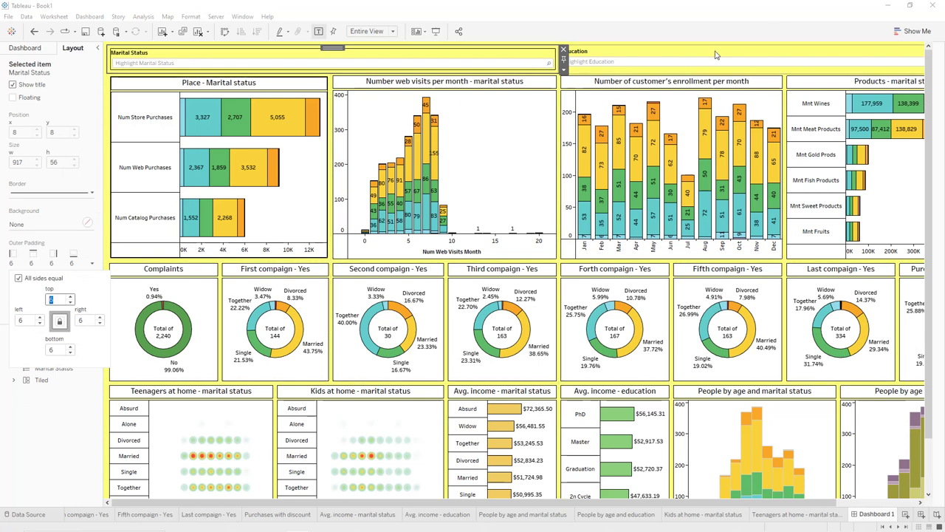
pyautogui.click(93, 263)
pyautogui.click(71, 297)
pyautogui.click(71, 297)
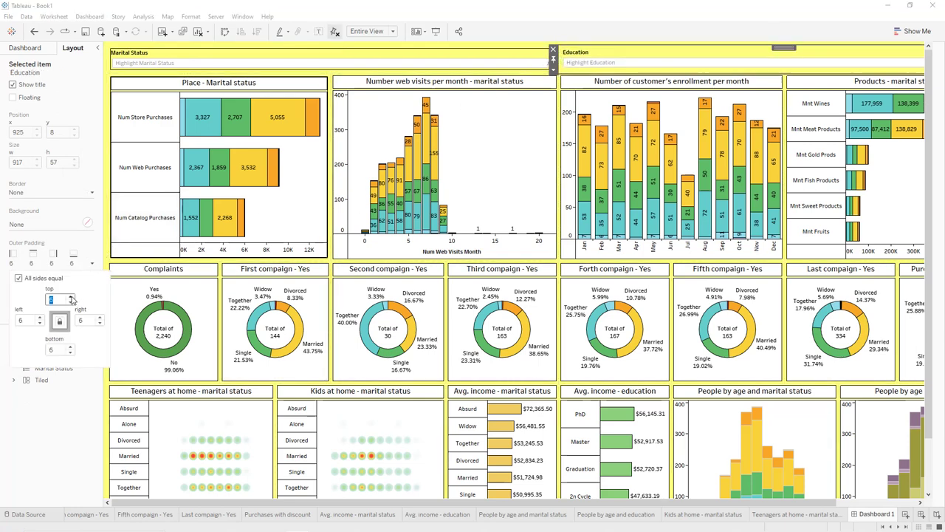
pyautogui.click(91, 192)
pyautogui.click(18, 286)
# Give the Number web visits per month chart a black border and increased outer padding.
pyautogui.click(382, 111)
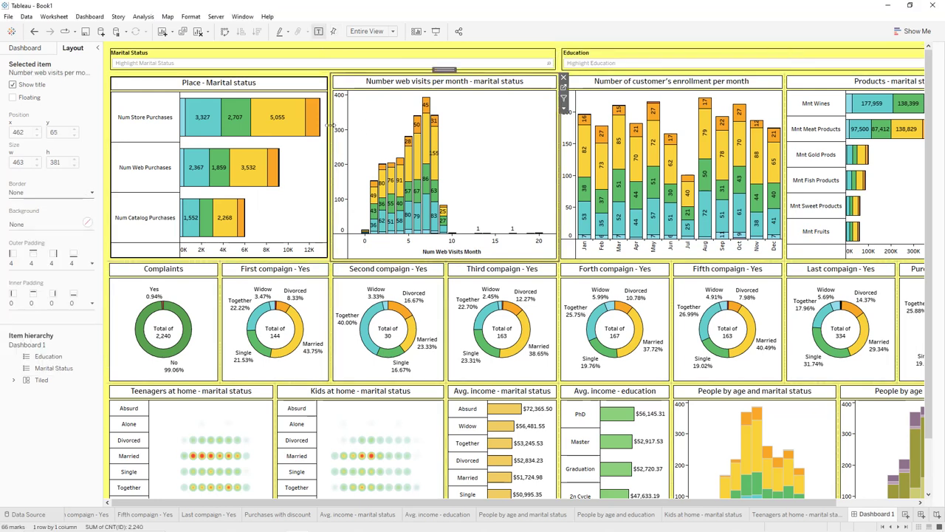
pyautogui.click(91, 192)
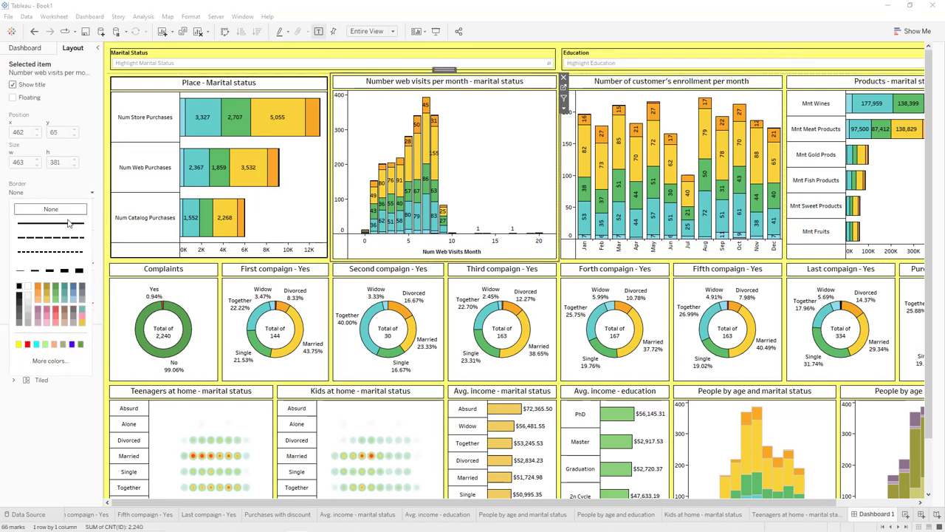
pyautogui.click(18, 286)
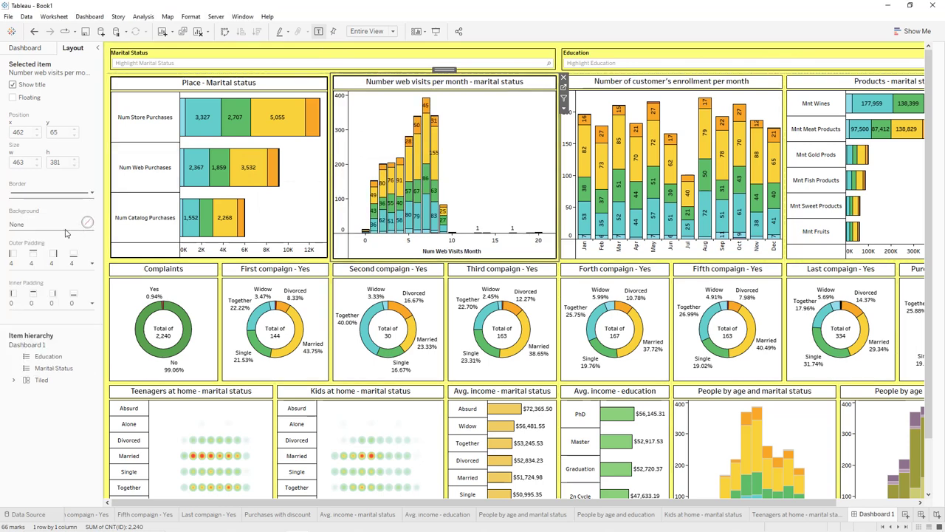
pyautogui.click(53, 226)
pyautogui.click(91, 264)
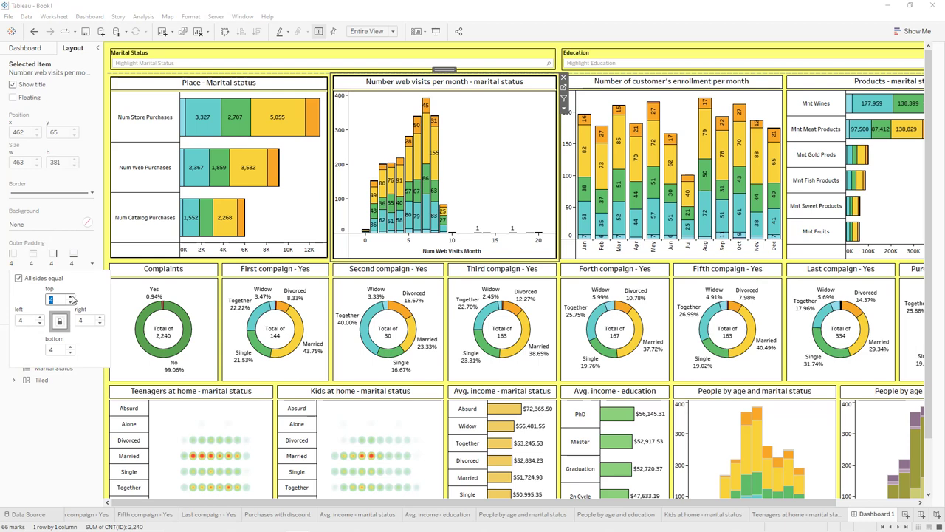
pyautogui.click(72, 296)
pyautogui.click(71, 296)
pyautogui.click(345, 56)
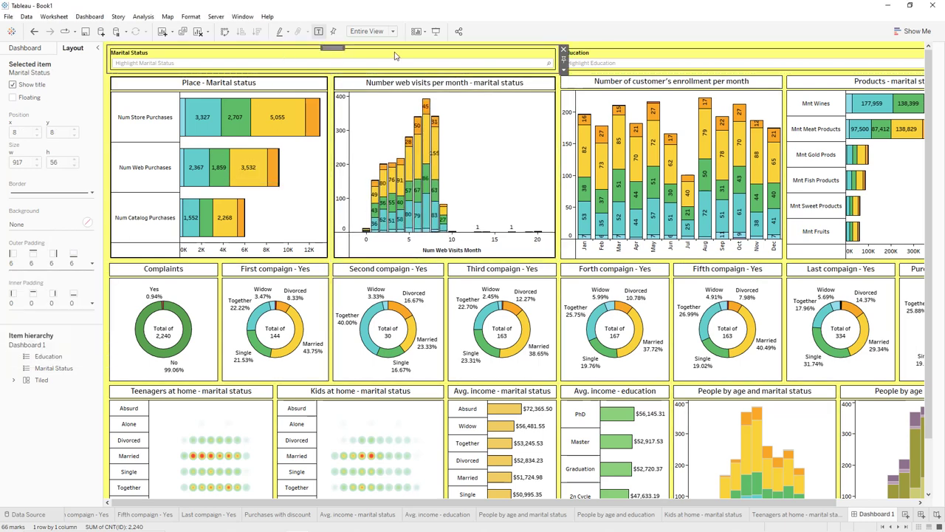
pyautogui.click(563, 69)
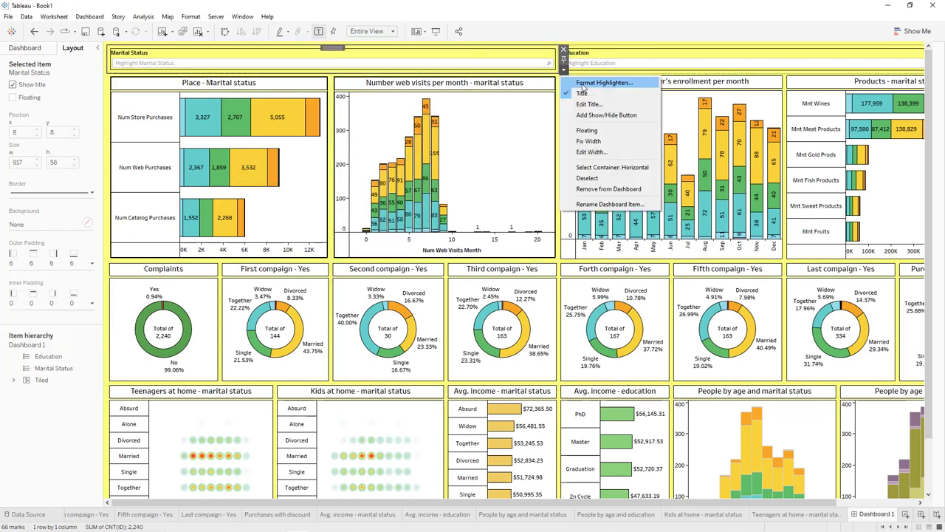
# Centre the Marital Status highlighter's title and give it a thin solid border.
pyautogui.click(585, 84)
pyautogui.click(70, 93)
pyautogui.click(68, 118)
pyautogui.click(64, 154)
pyautogui.click(56, 218)
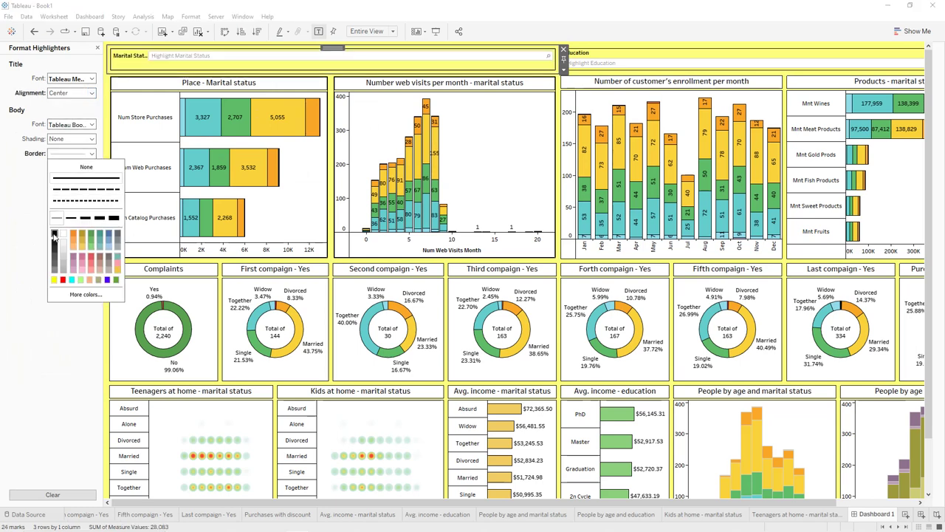
pyautogui.click(493, 71)
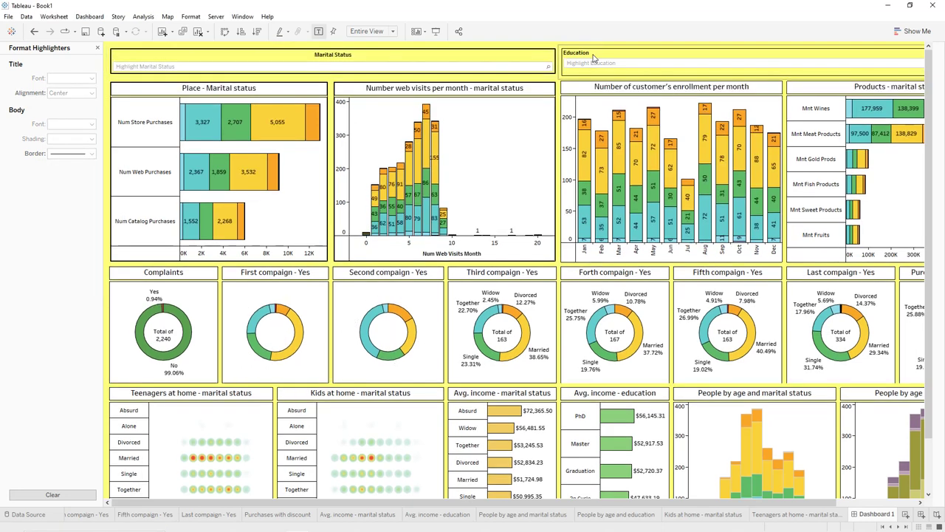
# Centre the Education highlighter's title and give it a solid black border line.
pyautogui.click(593, 58)
pyautogui.click(74, 92)
pyautogui.click(73, 118)
pyautogui.click(66, 153)
pyautogui.click(55, 218)
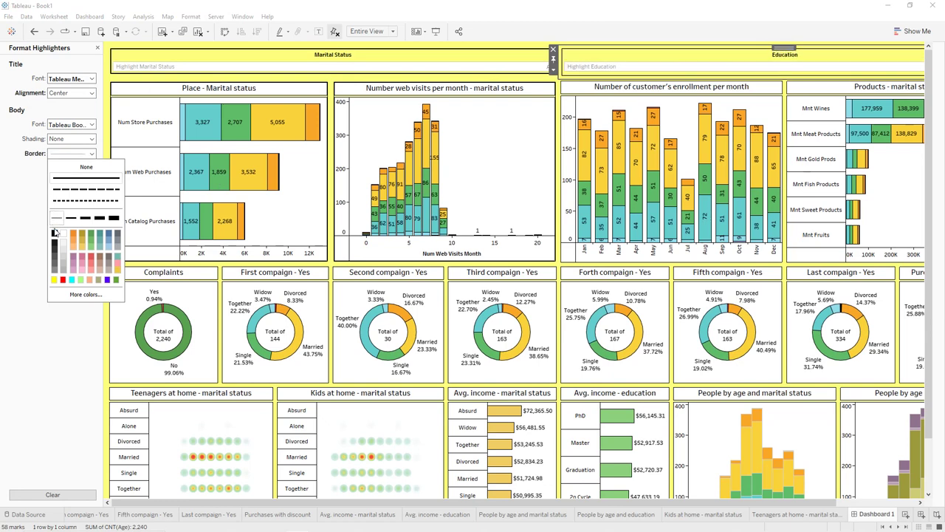
pyautogui.click(54, 234)
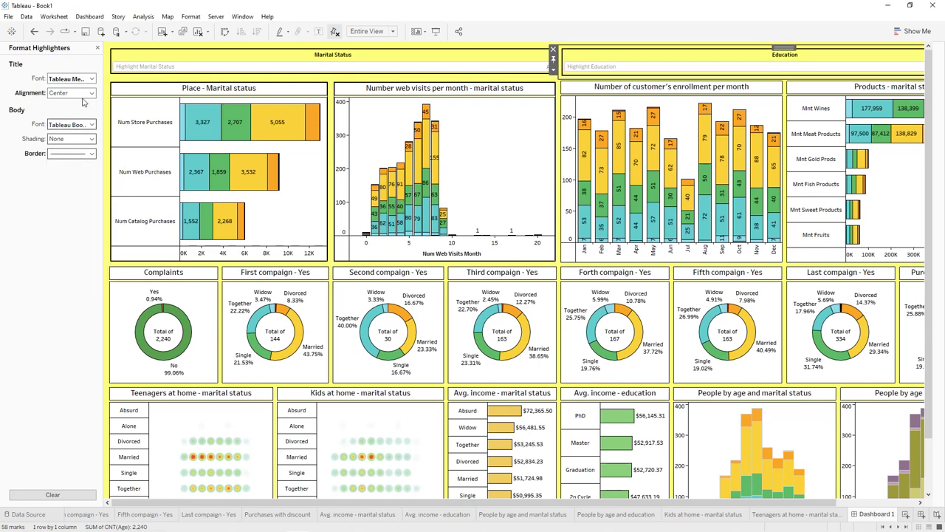
pyautogui.click(98, 48)
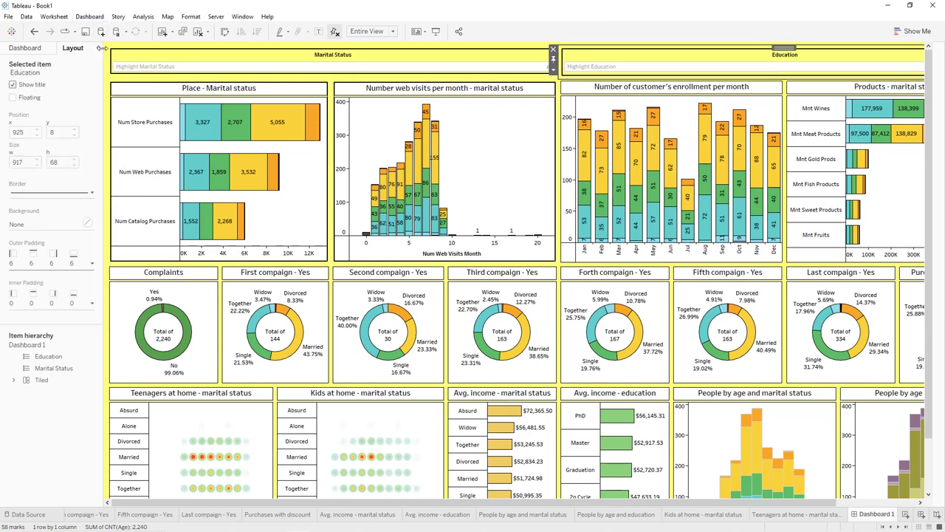
# Give the customer enrollment chart a solid border with outer padding 6, and the Products tile a solid border.
pyautogui.click(623, 101)
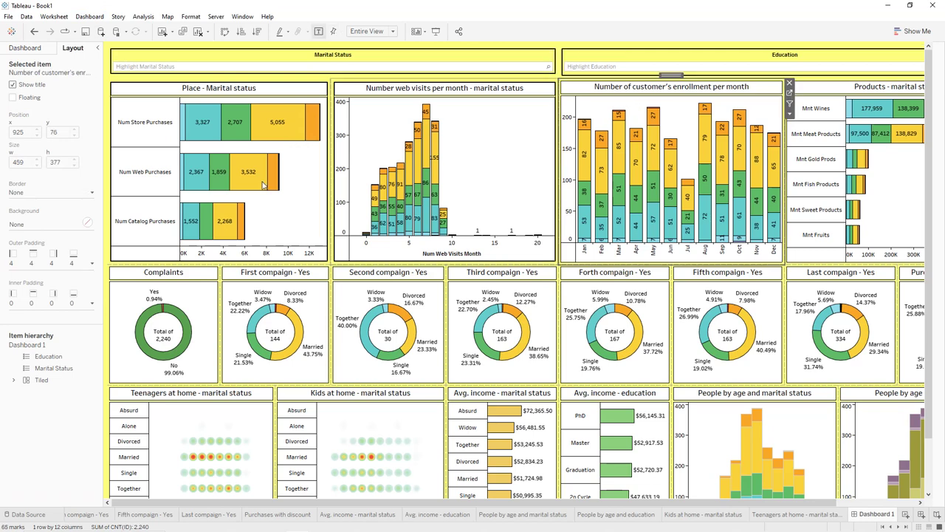
pyautogui.click(43, 192)
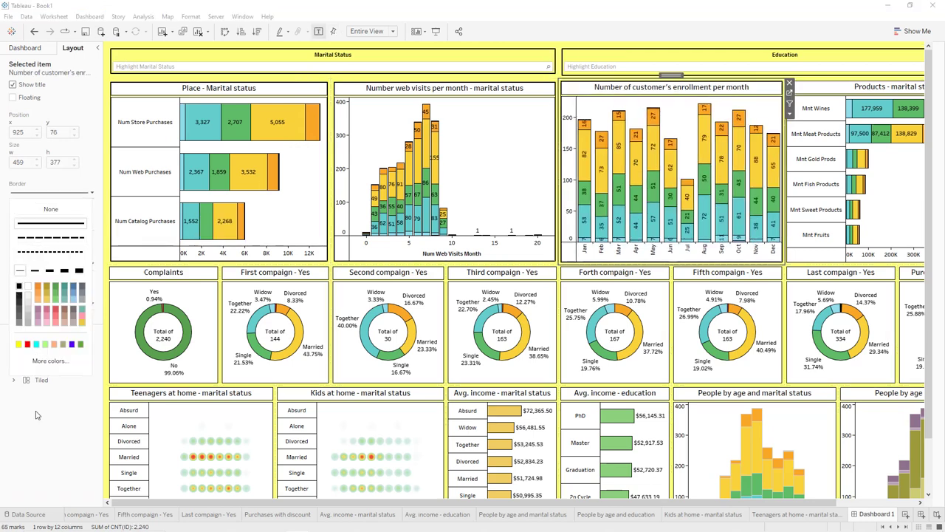
pyautogui.click(35, 410)
pyautogui.click(612, 109)
pyautogui.click(91, 263)
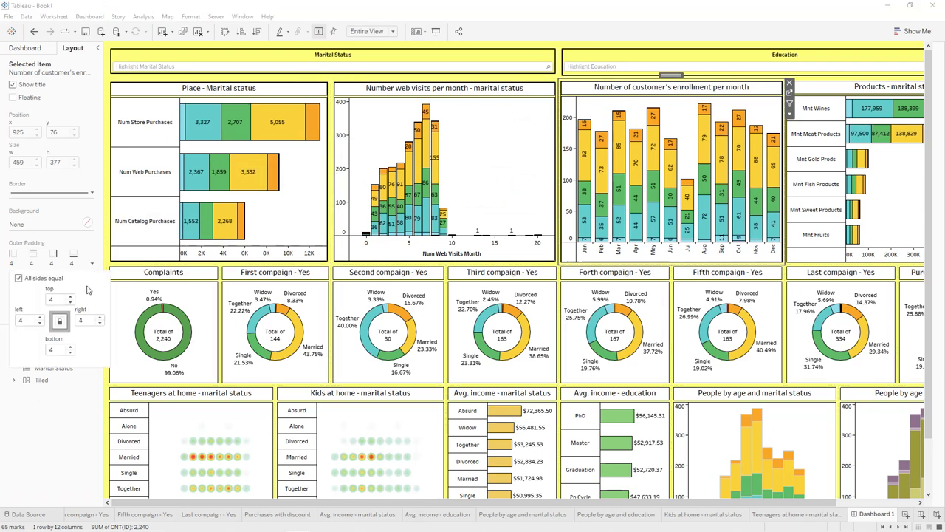
pyautogui.click(71, 299)
pyautogui.click(71, 299)
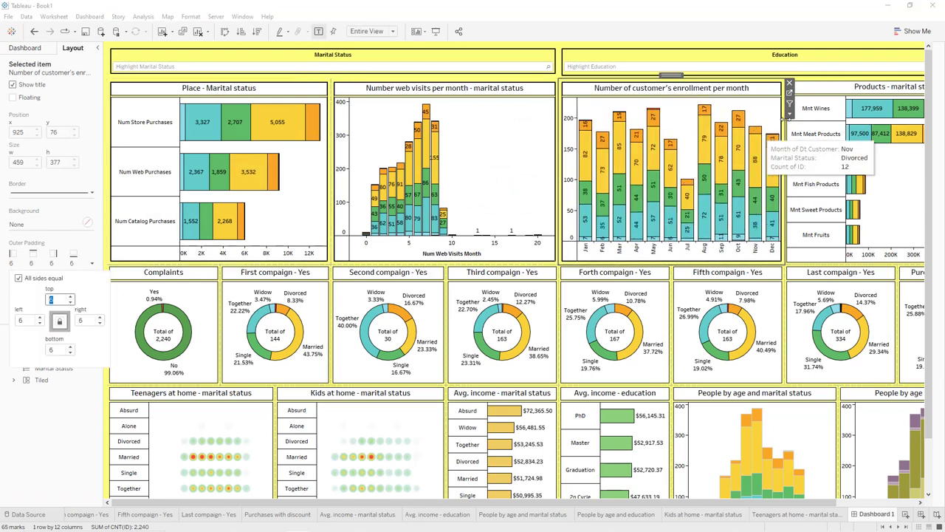
pyautogui.click(802, 96)
pyautogui.click(51, 192)
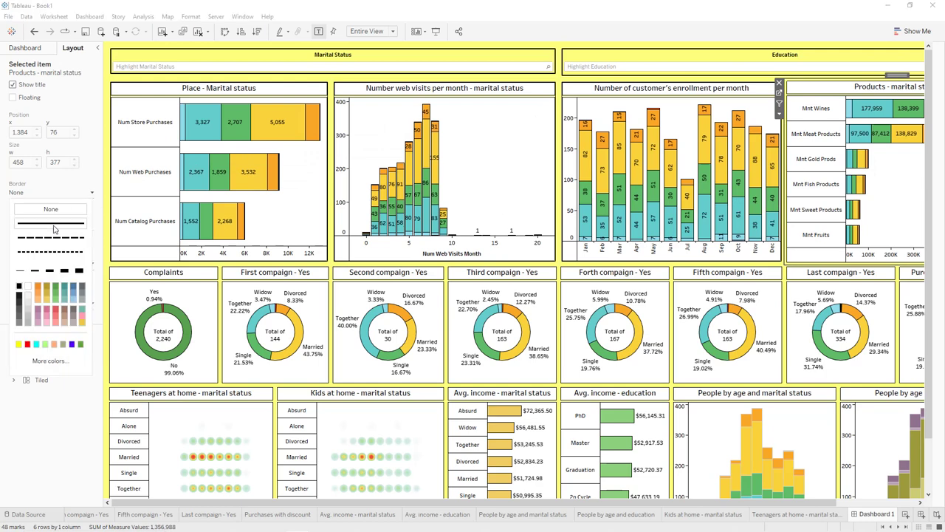
pyautogui.click(23, 274)
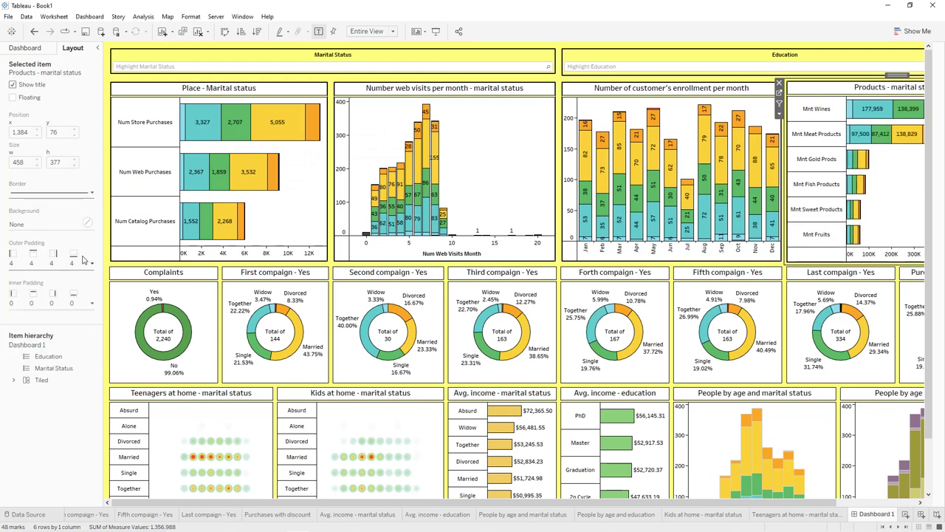
pyautogui.click(91, 264)
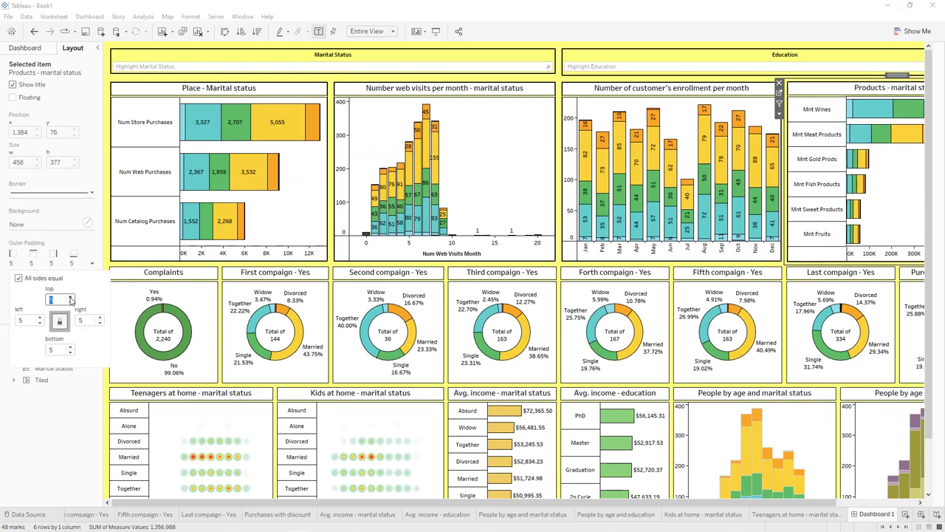
# Give the Teenagers at home tile a solid border with outer padding 6, and Kids at home a solid border.
pyautogui.click(185, 443)
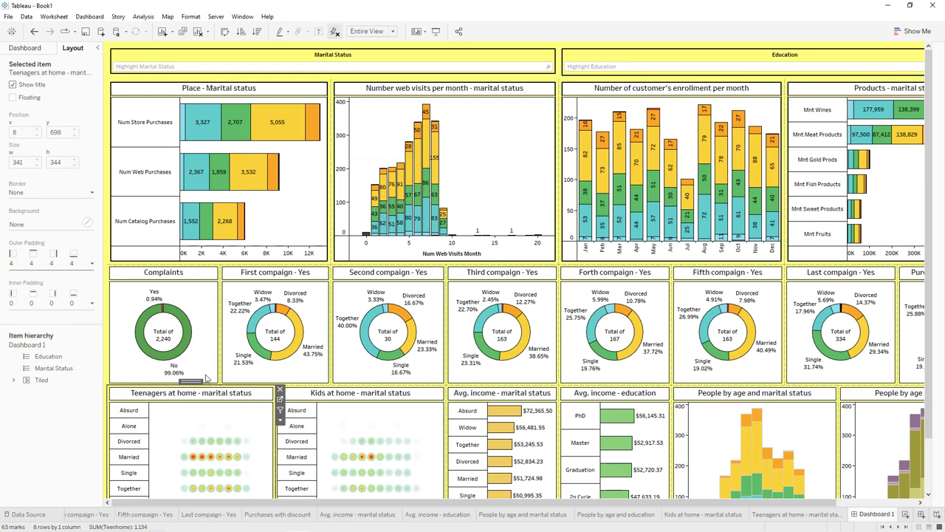
pyautogui.click(90, 194)
pyautogui.click(36, 253)
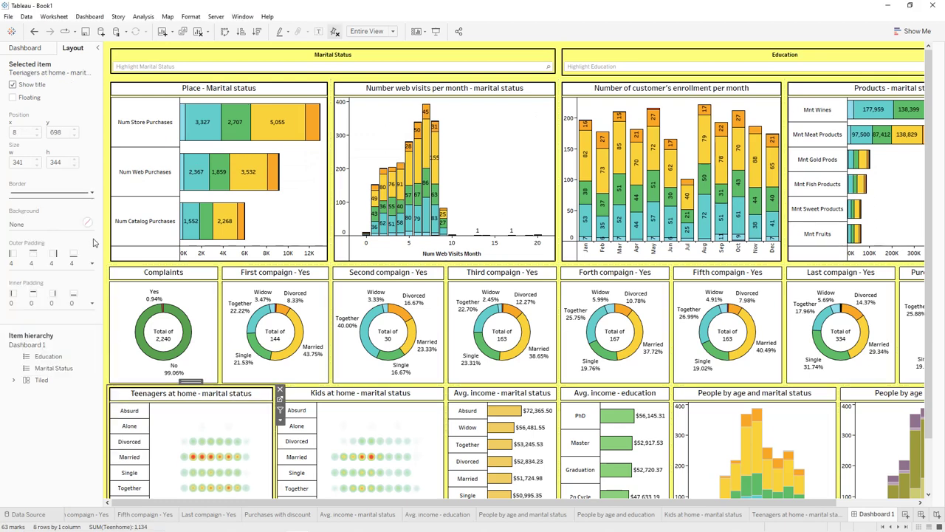
pyautogui.click(92, 263)
pyautogui.click(70, 297)
pyautogui.click(71, 298)
pyautogui.click(359, 411)
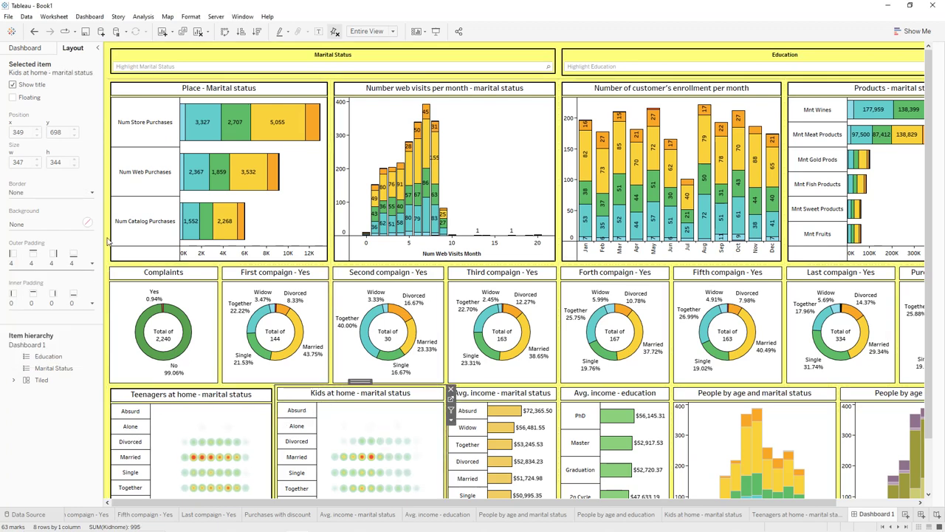
pyautogui.click(90, 195)
pyautogui.click(39, 252)
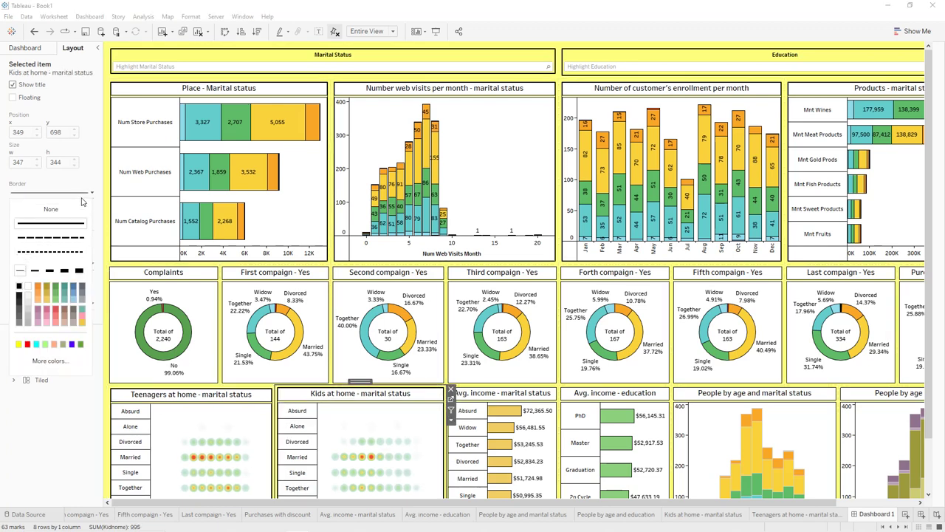
pyautogui.click(84, 271)
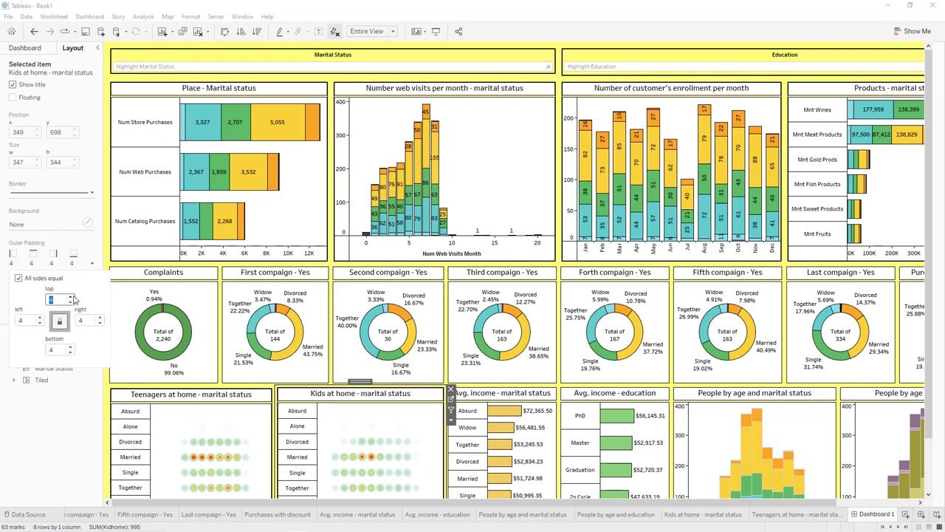
# Add solid borders to the Avg. income - marital status and Avg. income - education tiles.
pyautogui.click(499, 399)
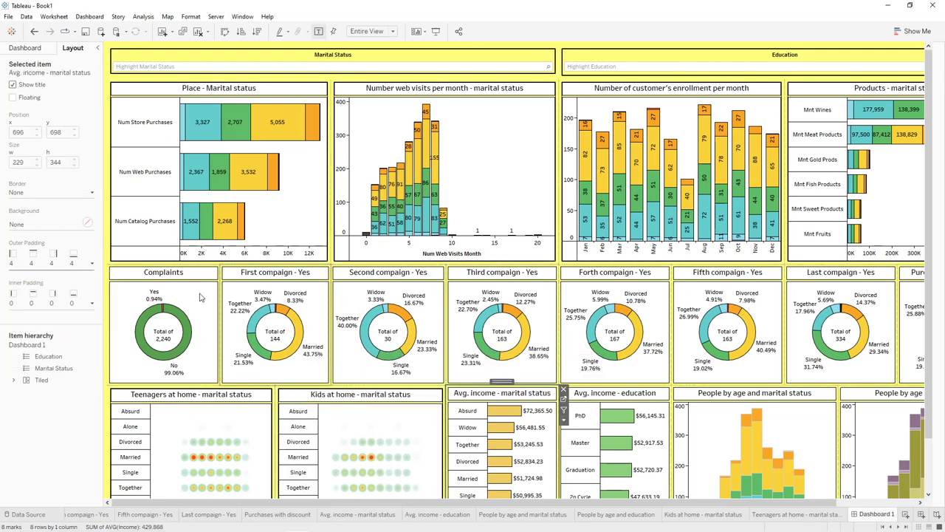
pyautogui.click(90, 193)
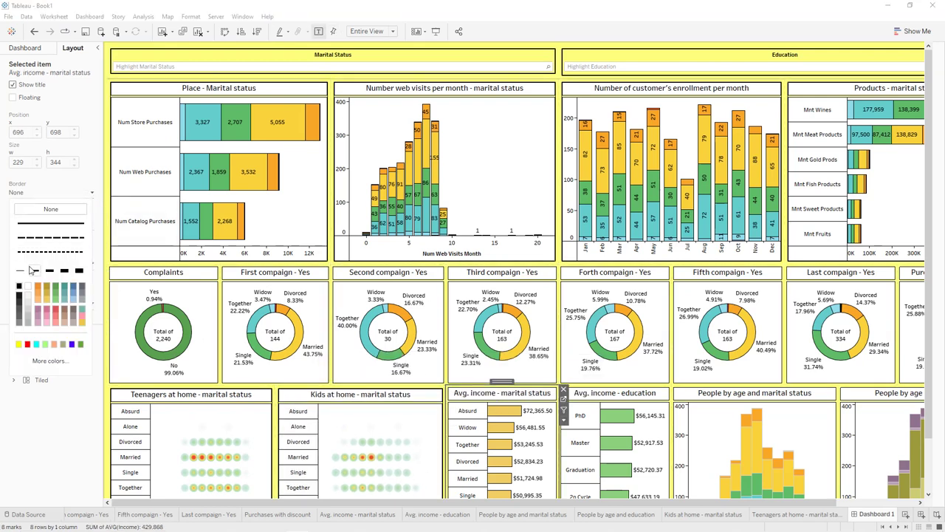
pyautogui.click(73, 221)
pyautogui.click(91, 264)
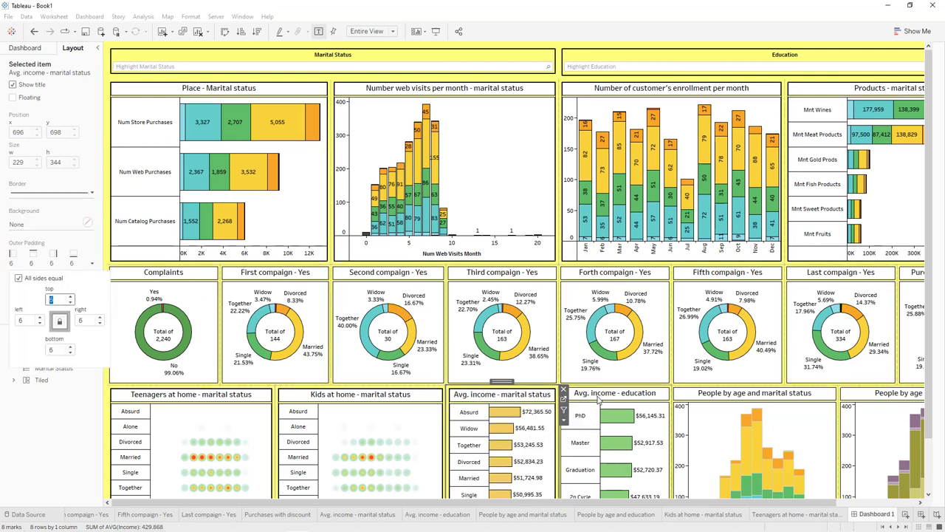
pyautogui.click(583, 417)
pyautogui.click(90, 194)
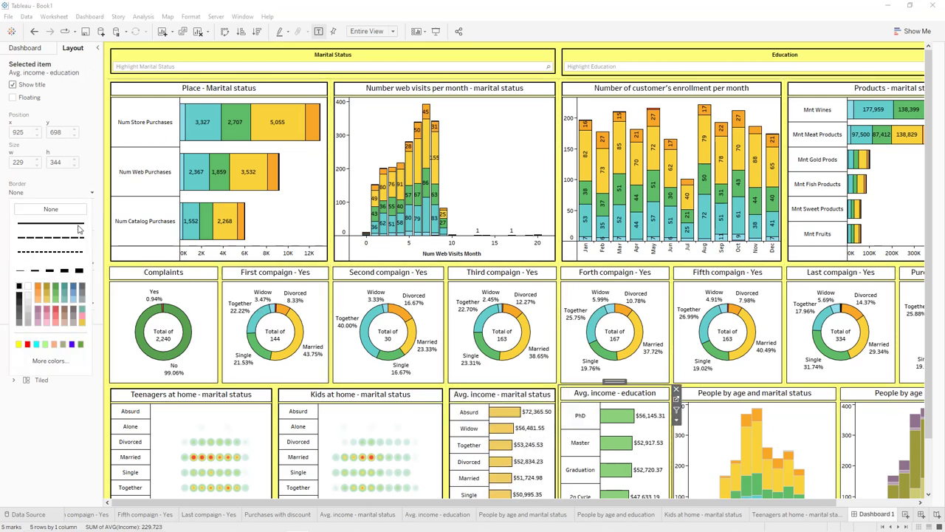
pyautogui.click(55, 246)
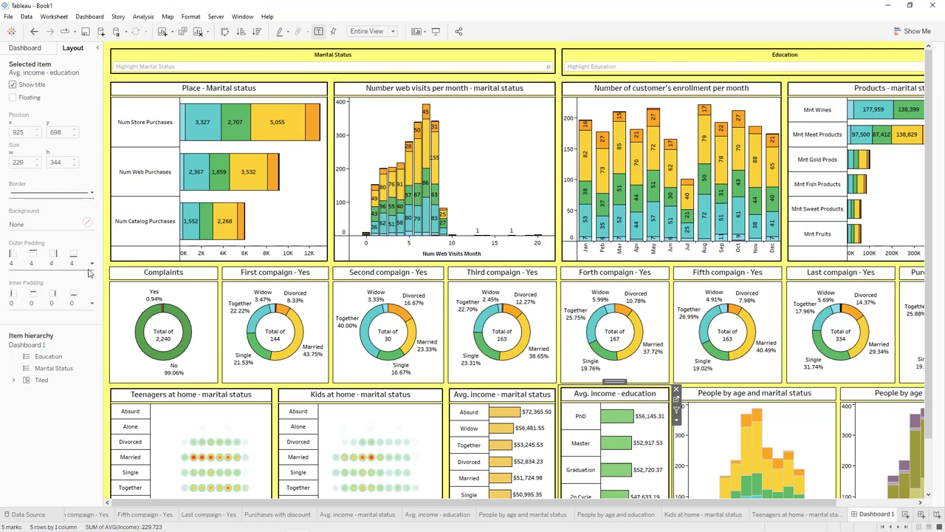
pyautogui.click(92, 263)
# Raise outer padding on People by age and marital status and give People by age and education a solid border.
pyautogui.click(677, 399)
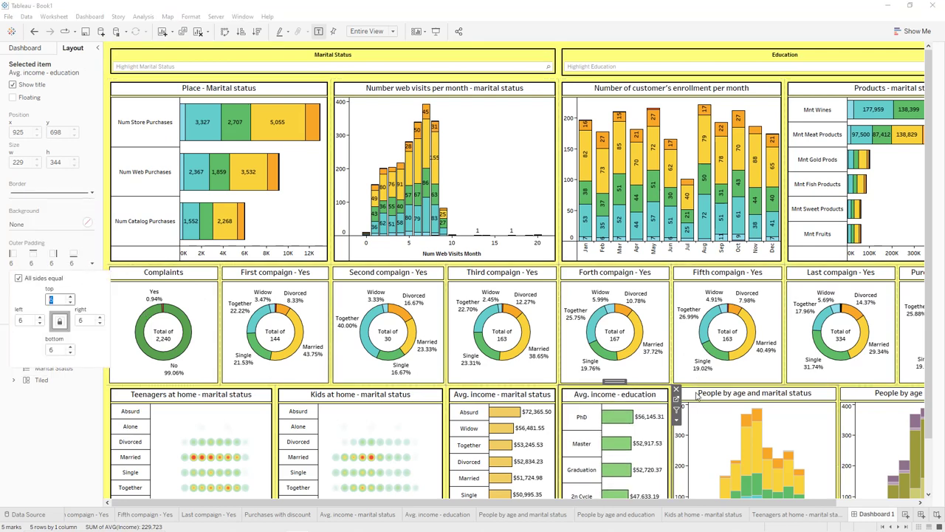
pyautogui.click(91, 263)
pyautogui.click(71, 298)
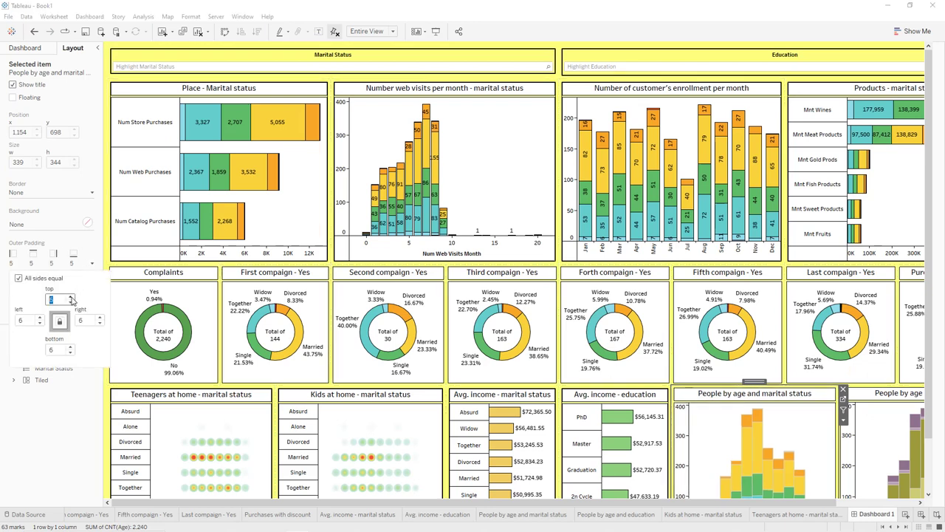
pyautogui.click(92, 192)
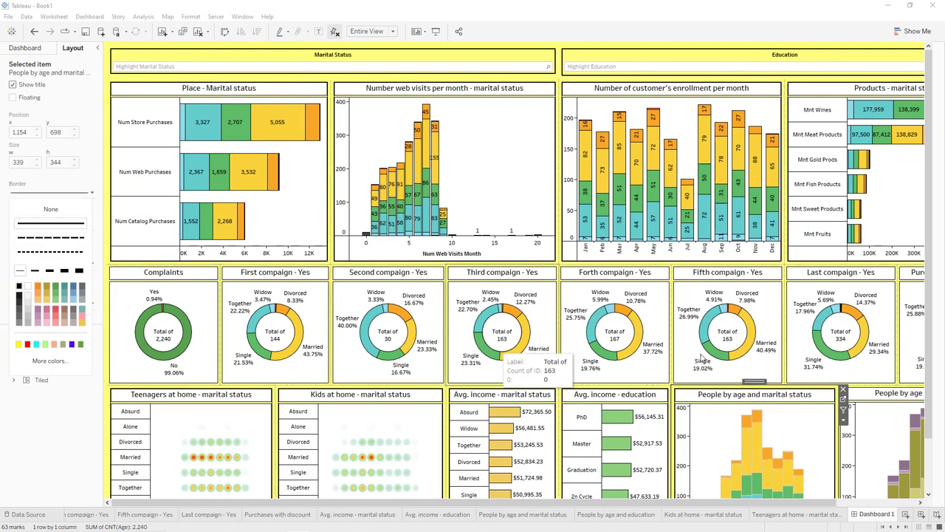
pyautogui.click(877, 397)
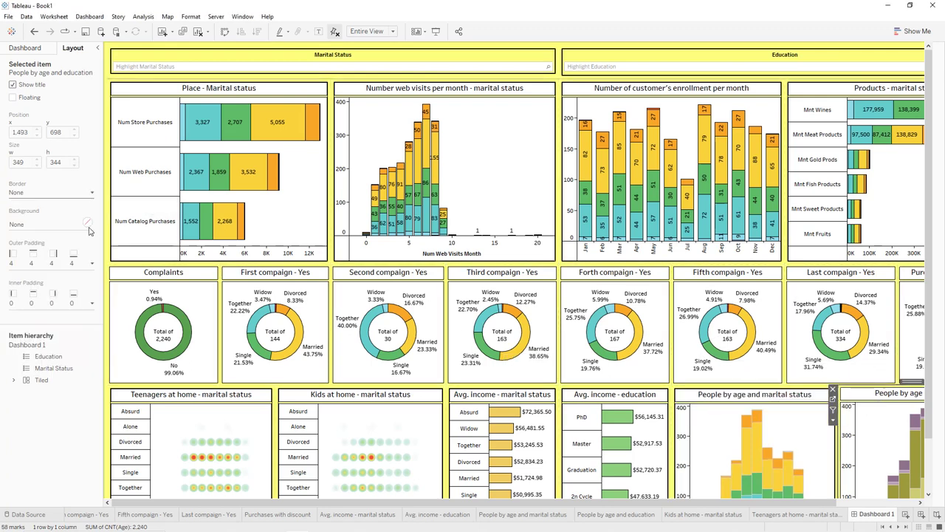
pyautogui.click(88, 197)
pyautogui.click(41, 223)
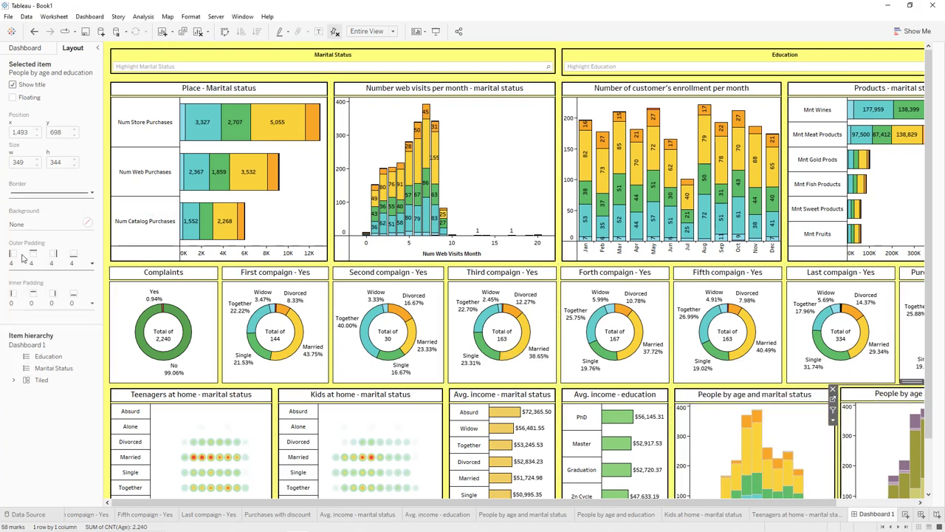
pyautogui.click(89, 265)
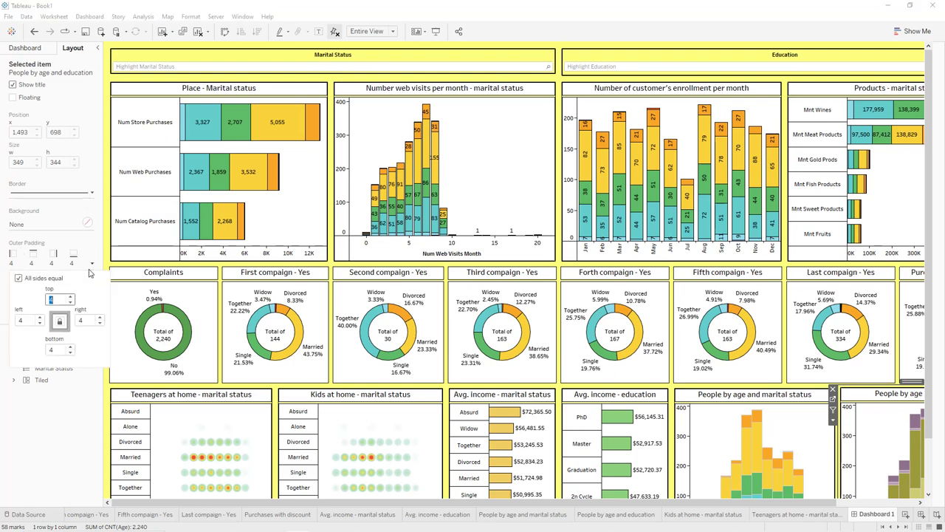
pyautogui.click(163, 324)
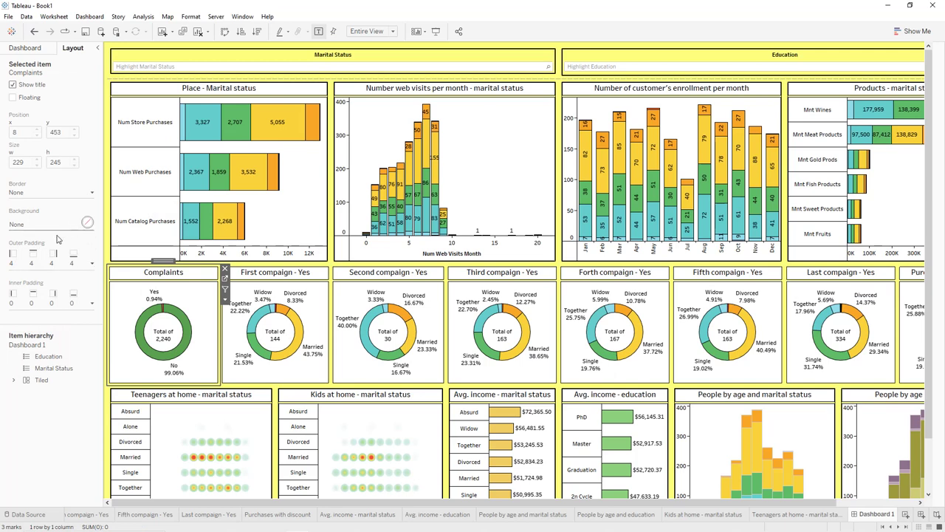
# Give the Complaints and First compaign - Yes tiles solid borders and outer padding.
pyautogui.click(58, 196)
pyautogui.click(32, 262)
pyautogui.click(92, 264)
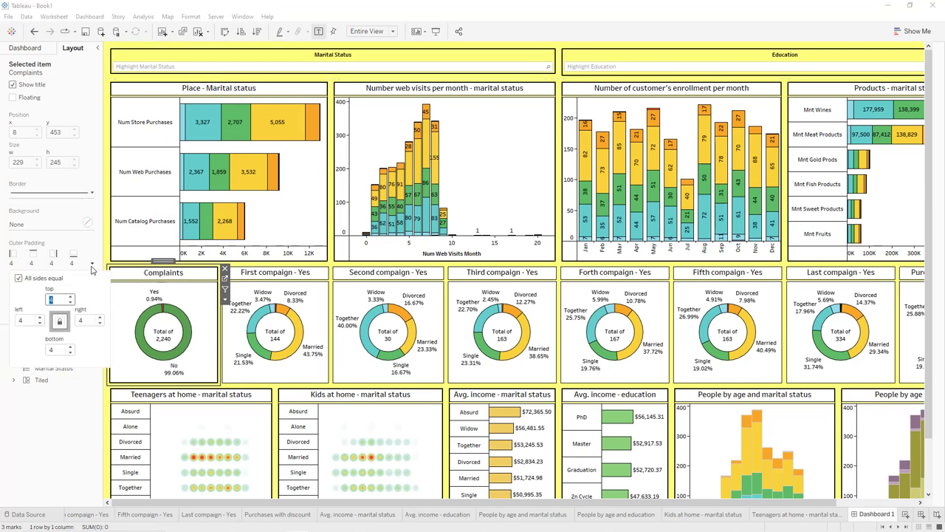
pyautogui.click(280, 325)
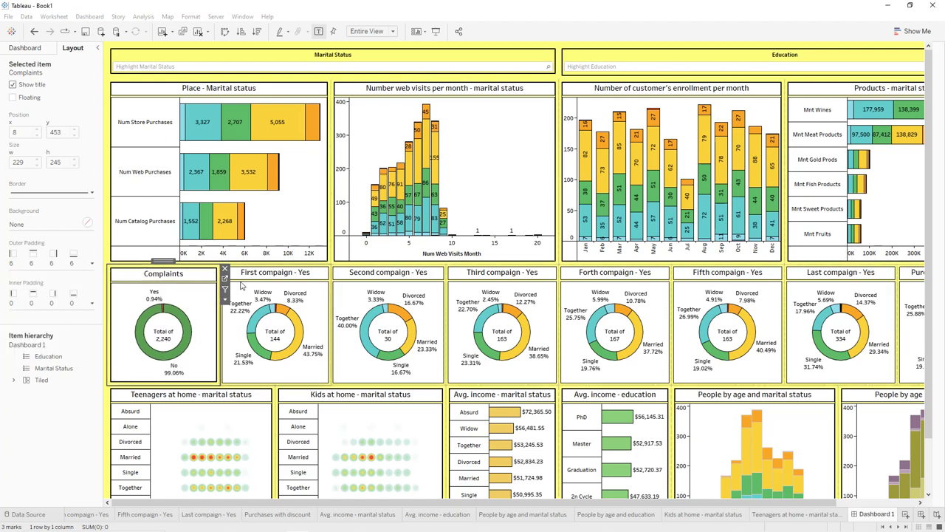
pyautogui.click(65, 195)
pyautogui.click(46, 251)
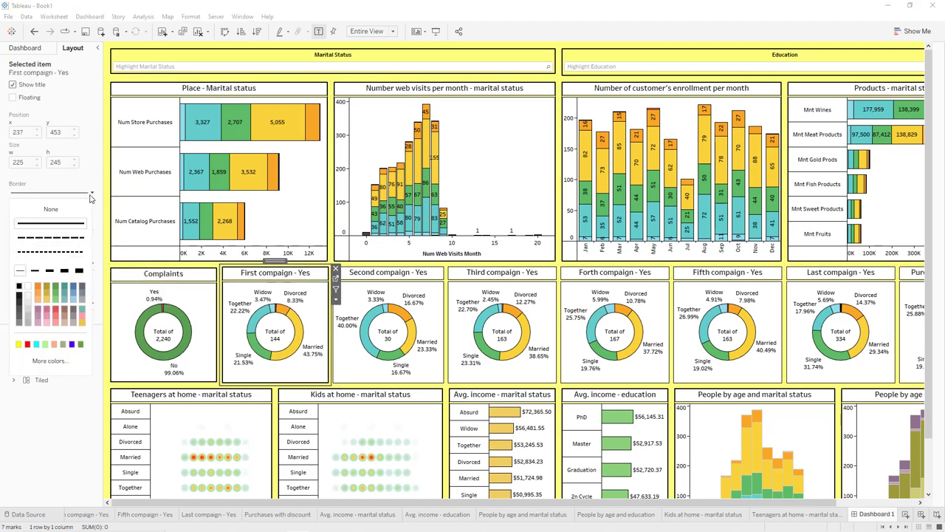
pyautogui.click(92, 263)
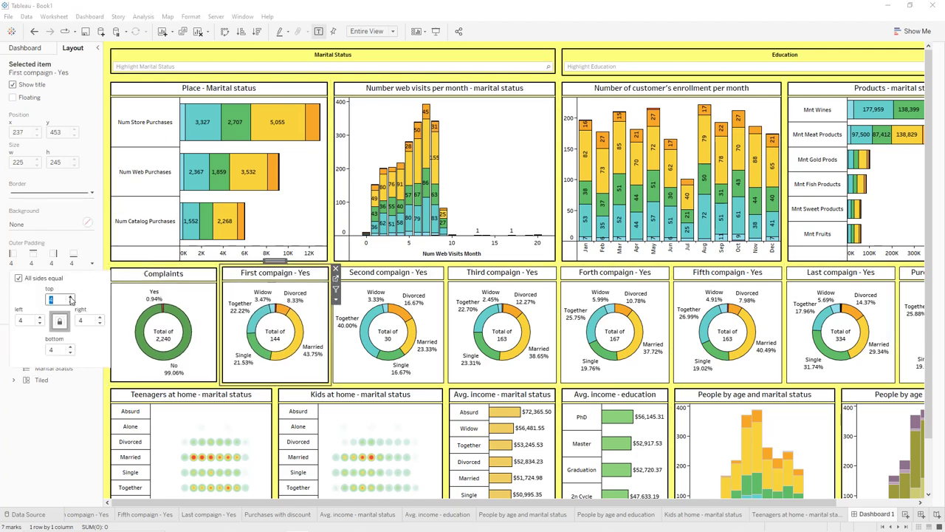
# Give the Second compaign - Yes tile a thin solid border and more outer padding.
pyautogui.click(373, 314)
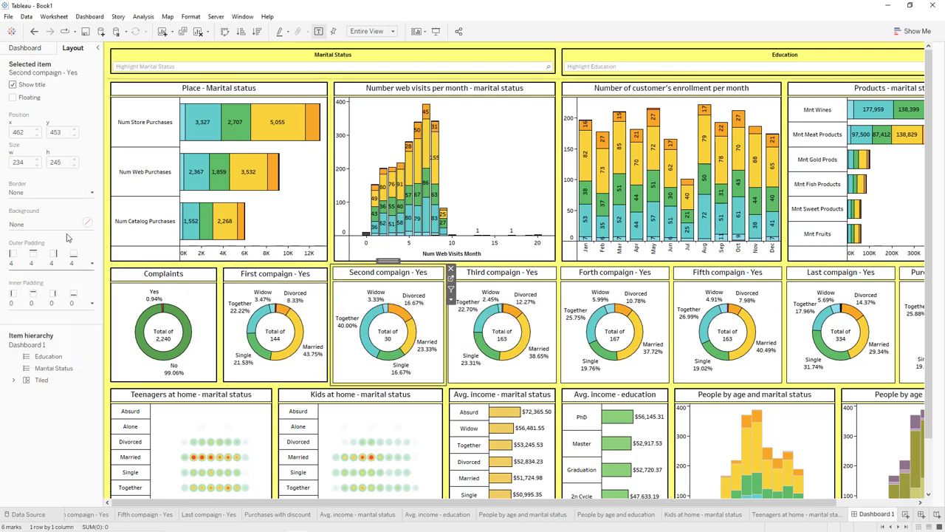
pyautogui.click(85, 201)
pyautogui.click(21, 275)
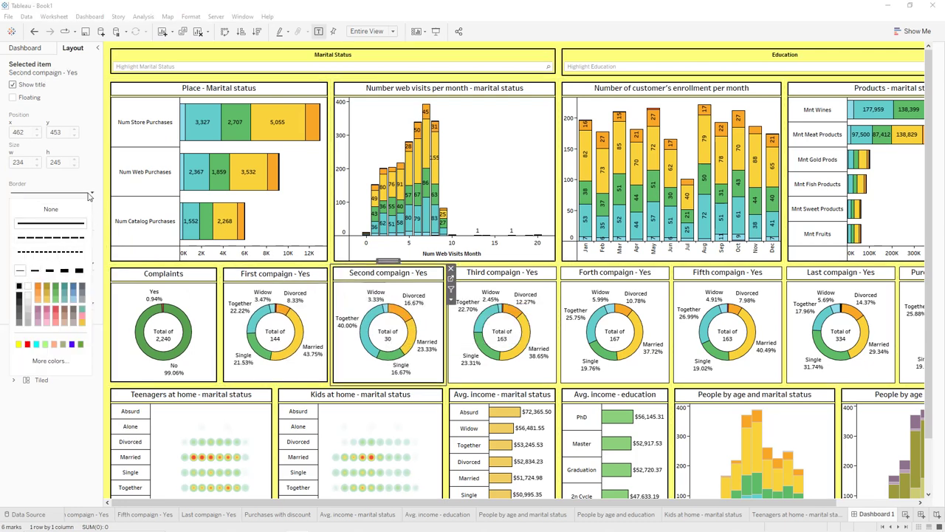
pyautogui.click(92, 263)
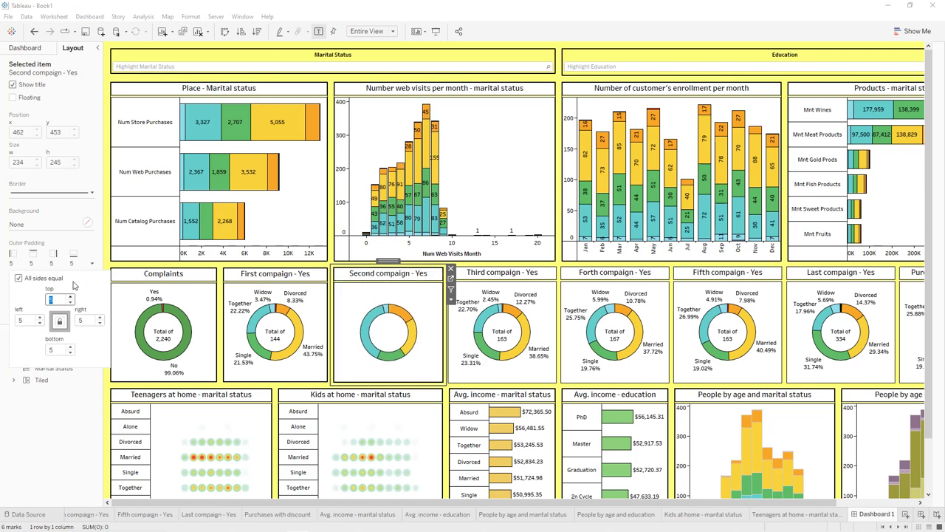
pyautogui.click(92, 192)
# Add solid borders and outer padding to the Third and Forth compaign - Yes tiles.
pyautogui.click(479, 279)
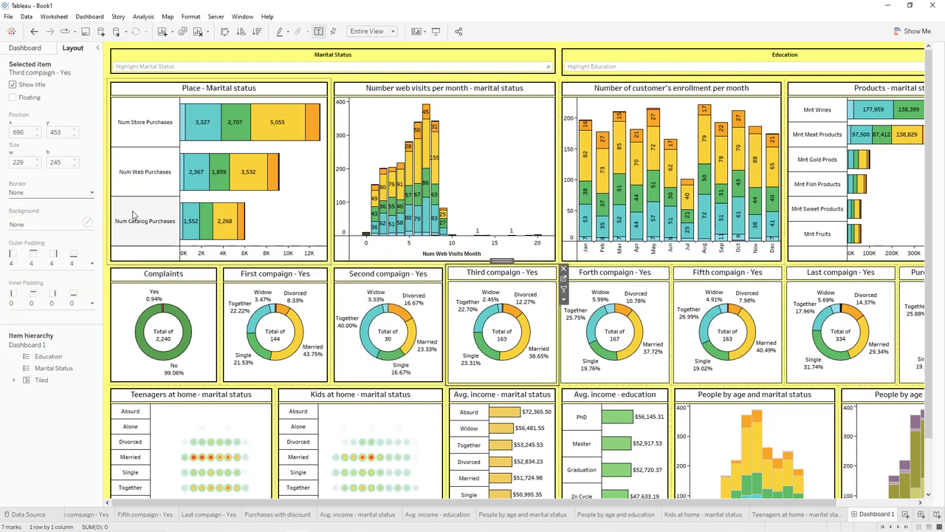
pyautogui.click(92, 192)
pyautogui.click(19, 286)
pyautogui.click(91, 193)
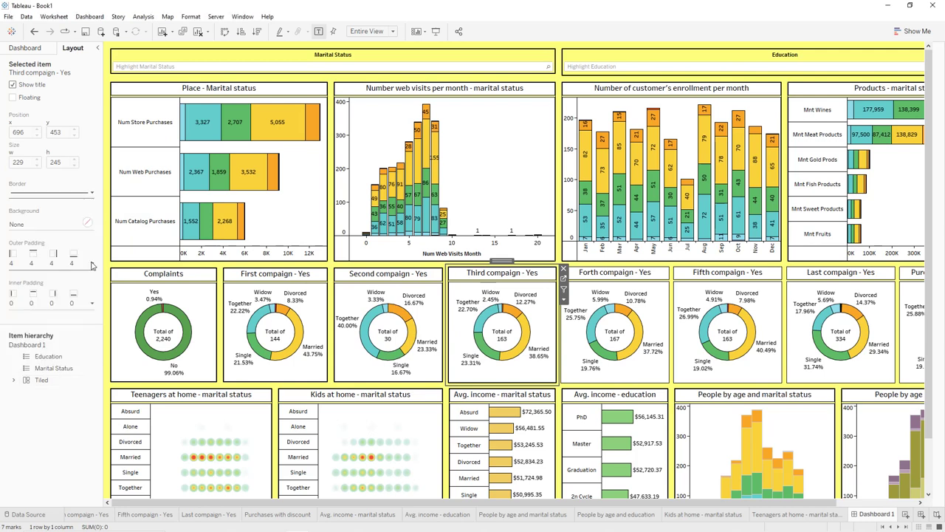
pyautogui.click(91, 263)
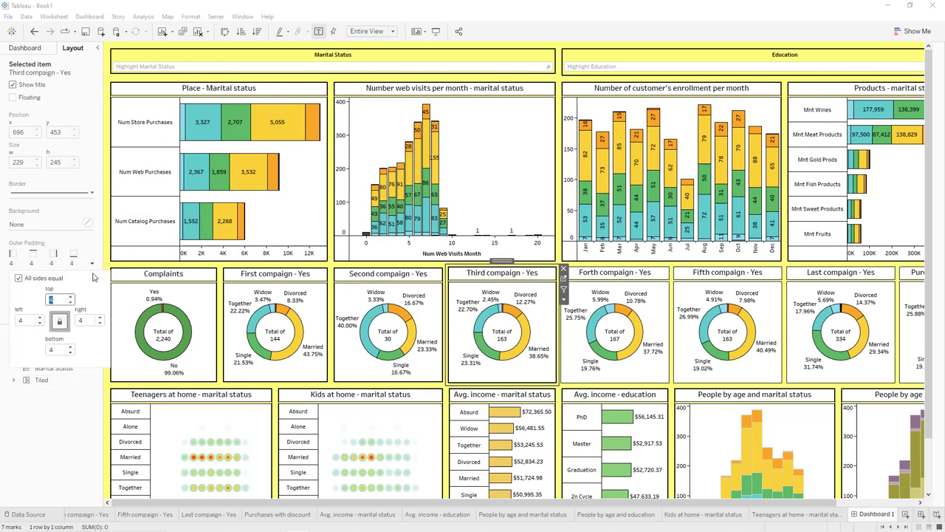
pyautogui.click(615, 272)
pyautogui.click(88, 193)
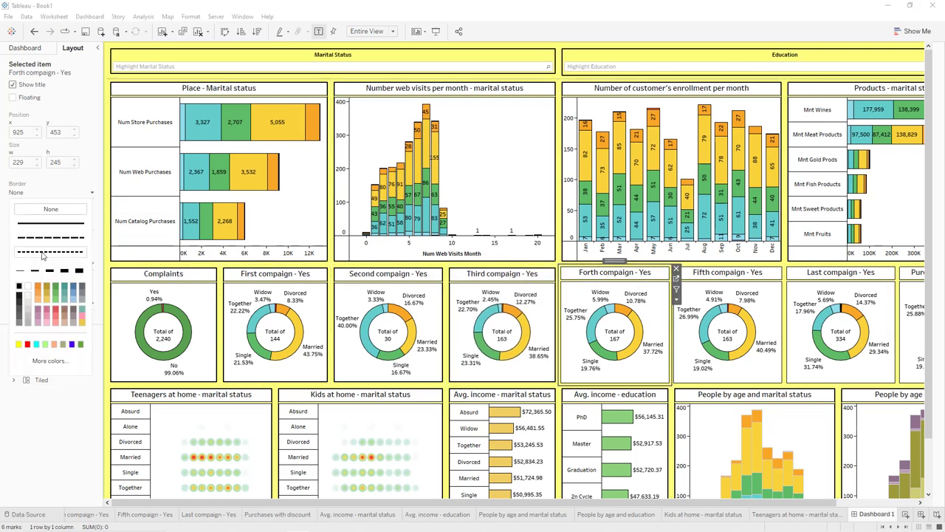
pyautogui.click(21, 270)
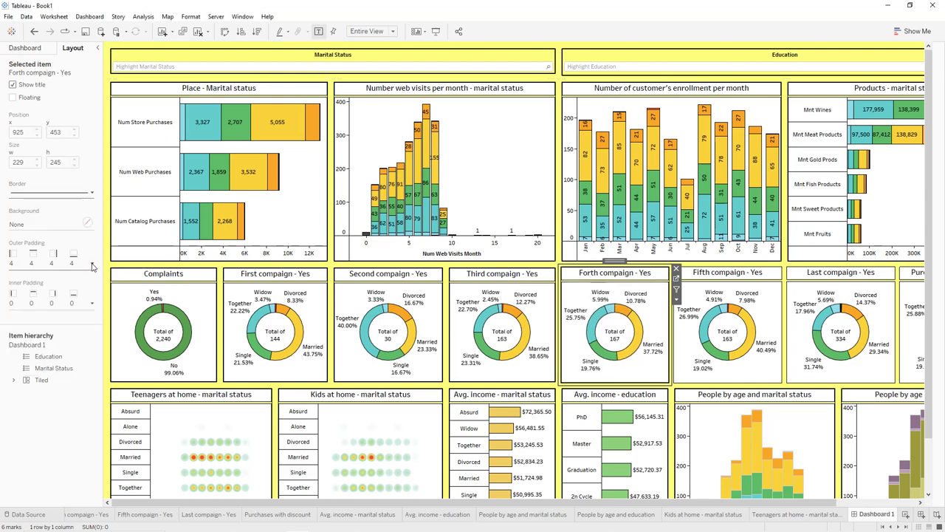
pyautogui.click(92, 263)
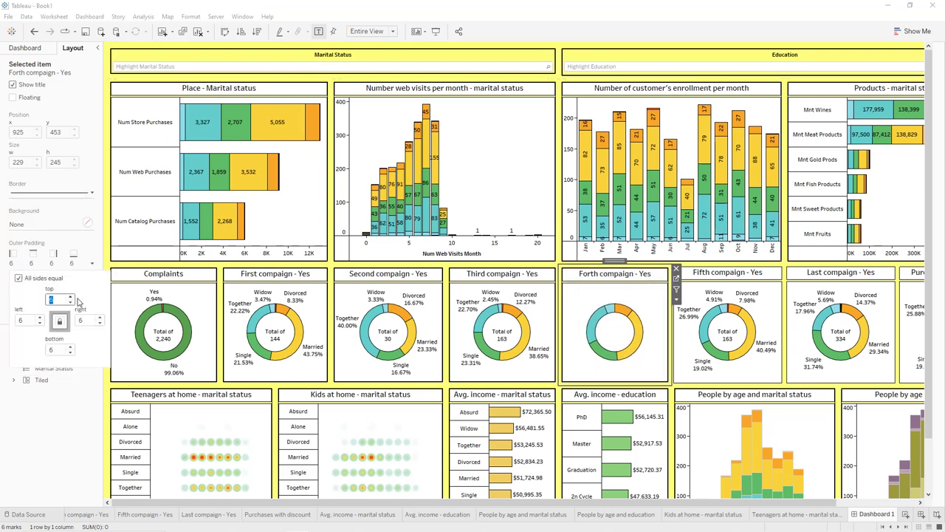
# Add solid borders and outer padding to the Fifth and Last compaign - Yes tiles.
pyautogui.click(727, 272)
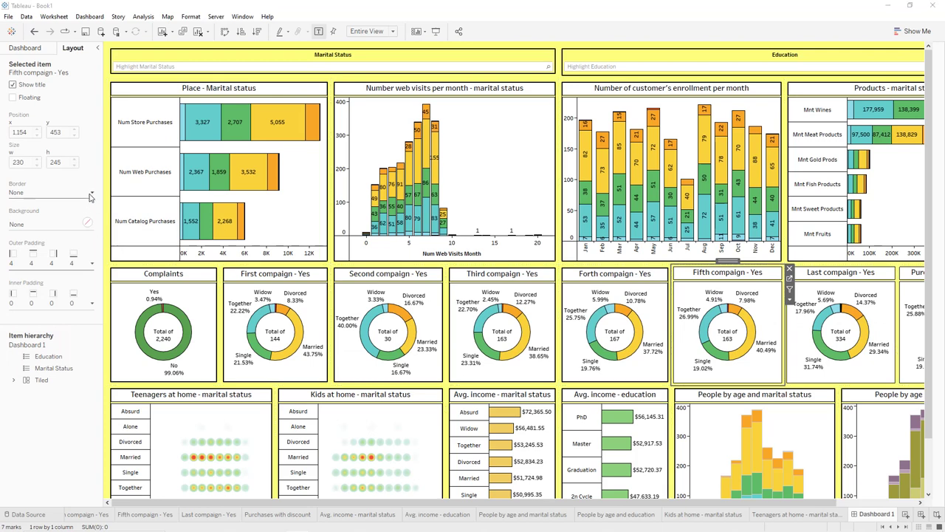
pyautogui.click(33, 193)
pyautogui.click(20, 287)
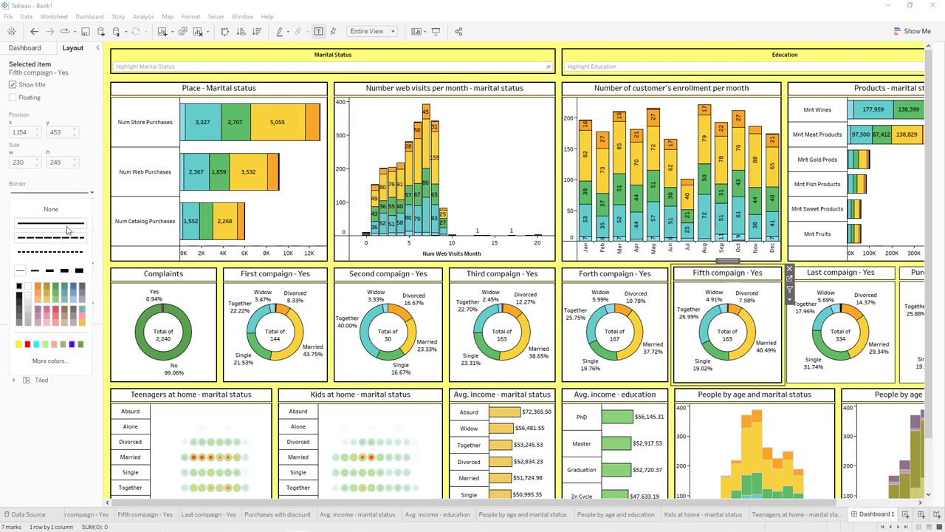
pyautogui.click(93, 193)
pyautogui.click(92, 264)
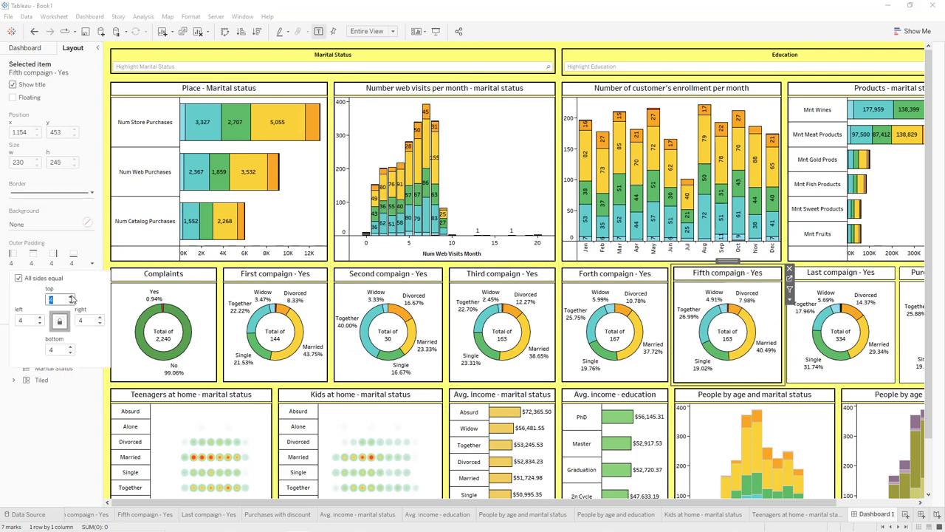
pyautogui.click(840, 325)
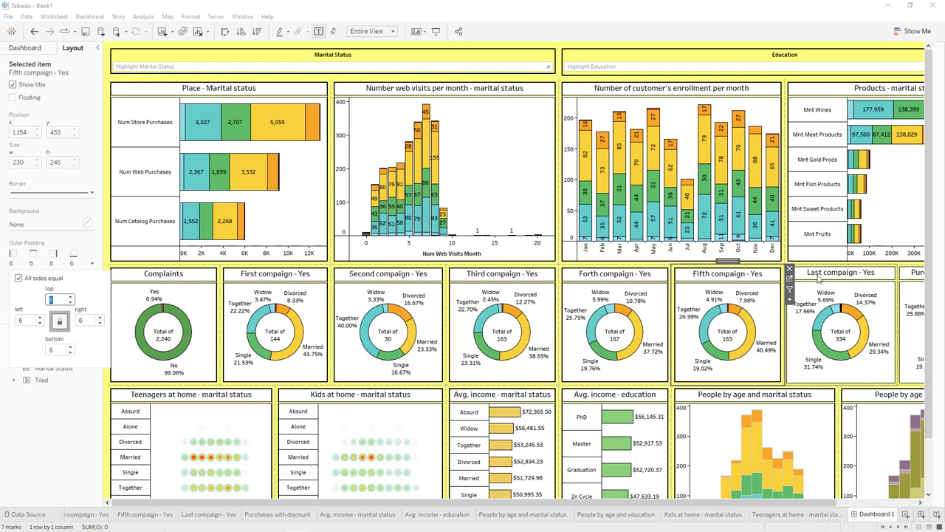
pyautogui.click(85, 193)
pyautogui.click(19, 272)
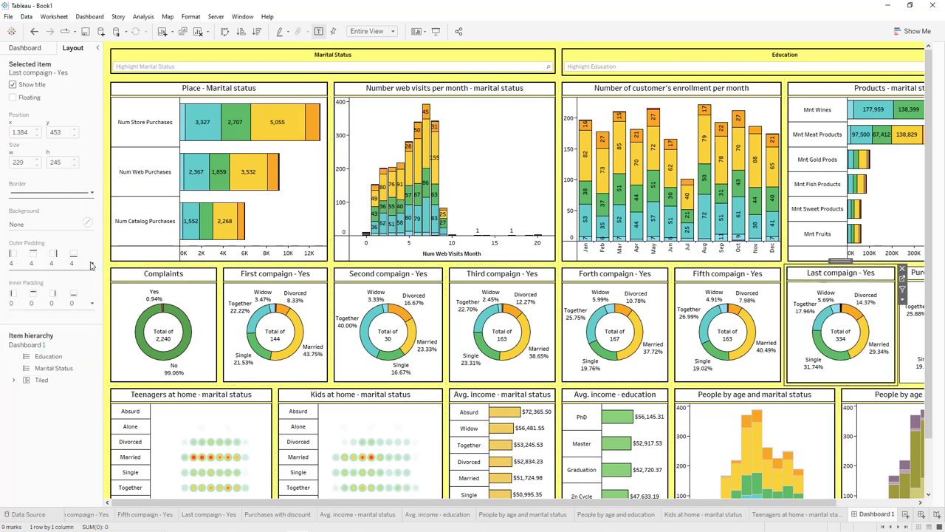
pyautogui.click(92, 263)
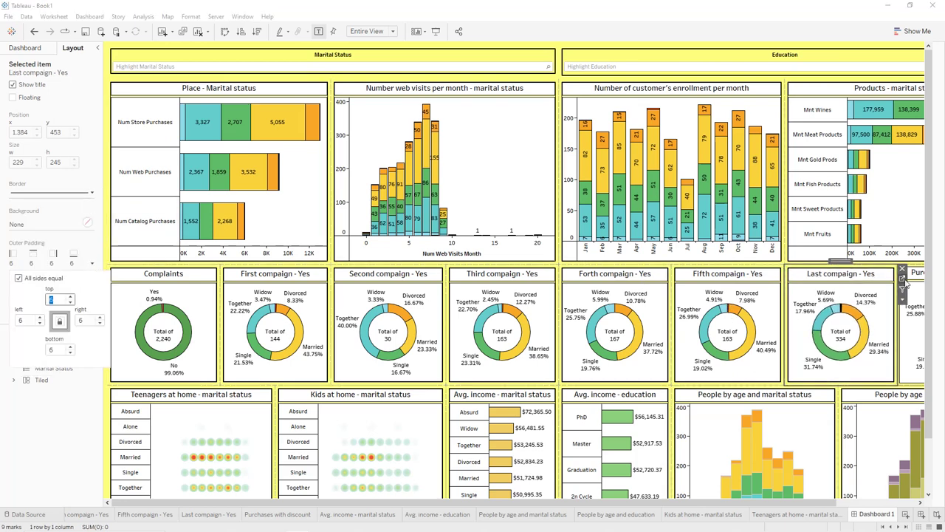
# Border the Purchases with discount tile with 6 px outer padding, then collapse the side pane.
pyautogui.click(912, 325)
pyautogui.click(85, 193)
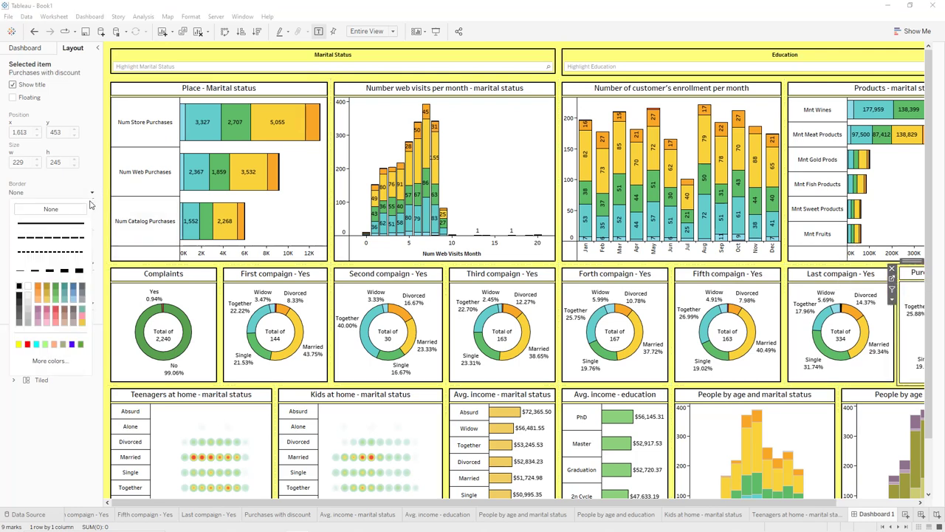
pyautogui.click(91, 235)
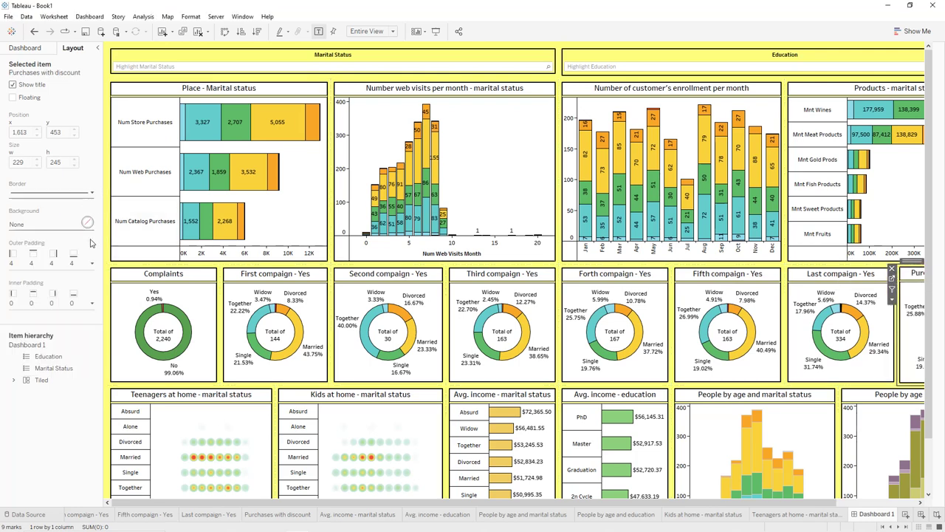
pyautogui.click(93, 263)
pyautogui.click(70, 297)
pyautogui.click(70, 296)
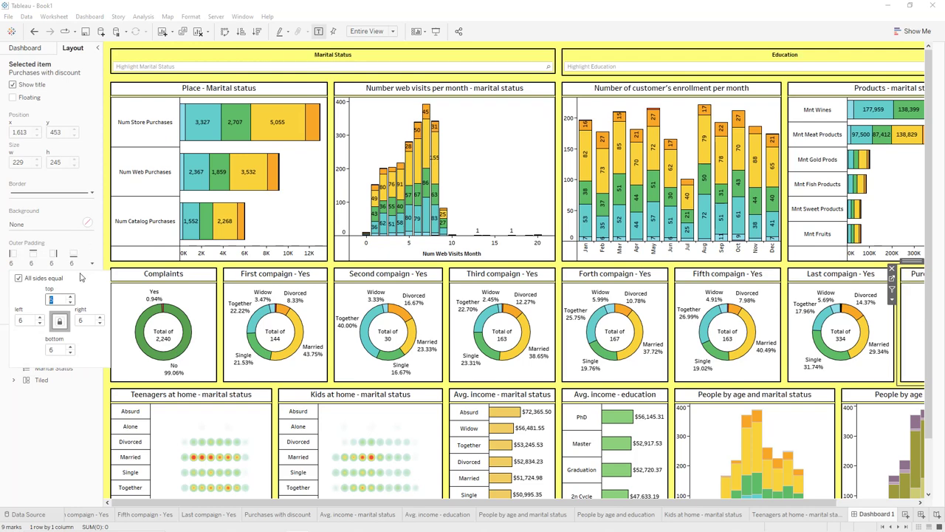
pyautogui.click(100, 194)
pyautogui.click(98, 47)
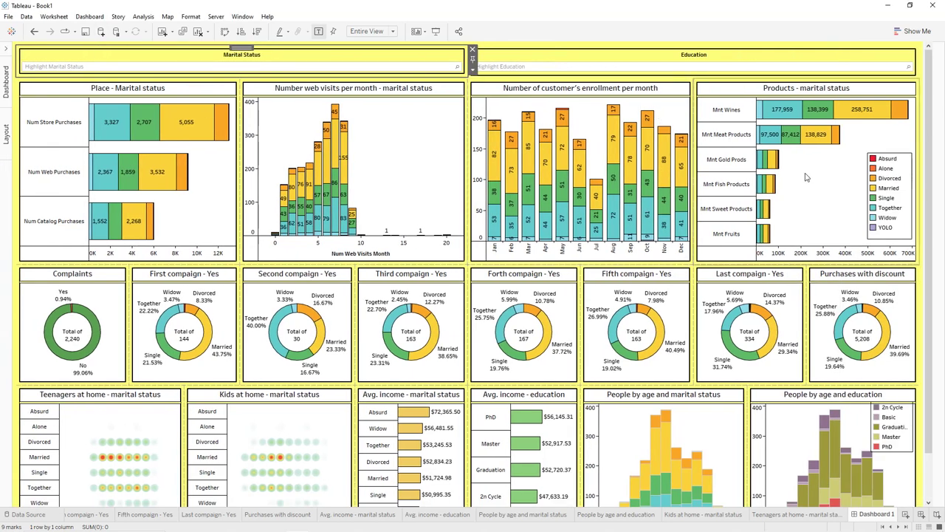
# Switch to presentation mode and try values in the Marital Status and Education highlighter lists.
pyautogui.click(435, 31)
pyautogui.click(271, 25)
pyautogui.click(270, 25)
pyautogui.click(271, 25)
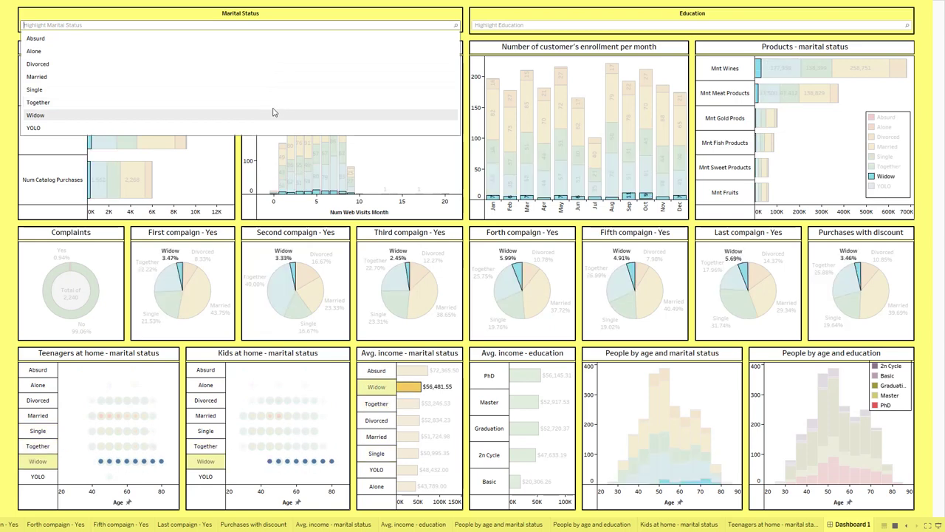
pyautogui.click(549, 25)
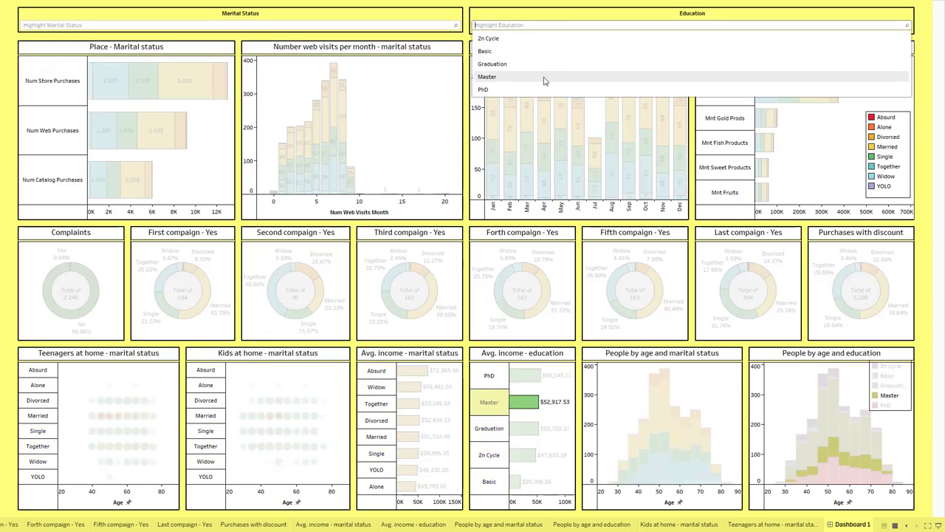
pyautogui.click(467, 43)
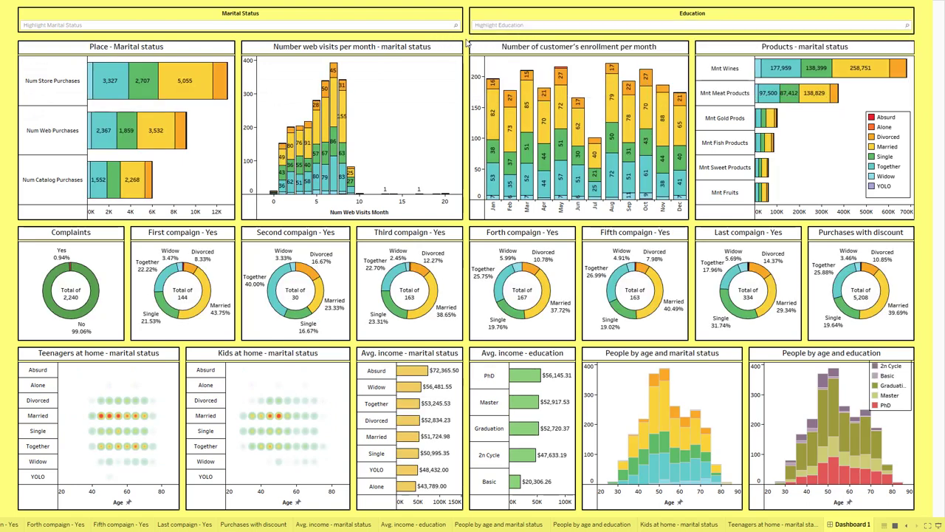